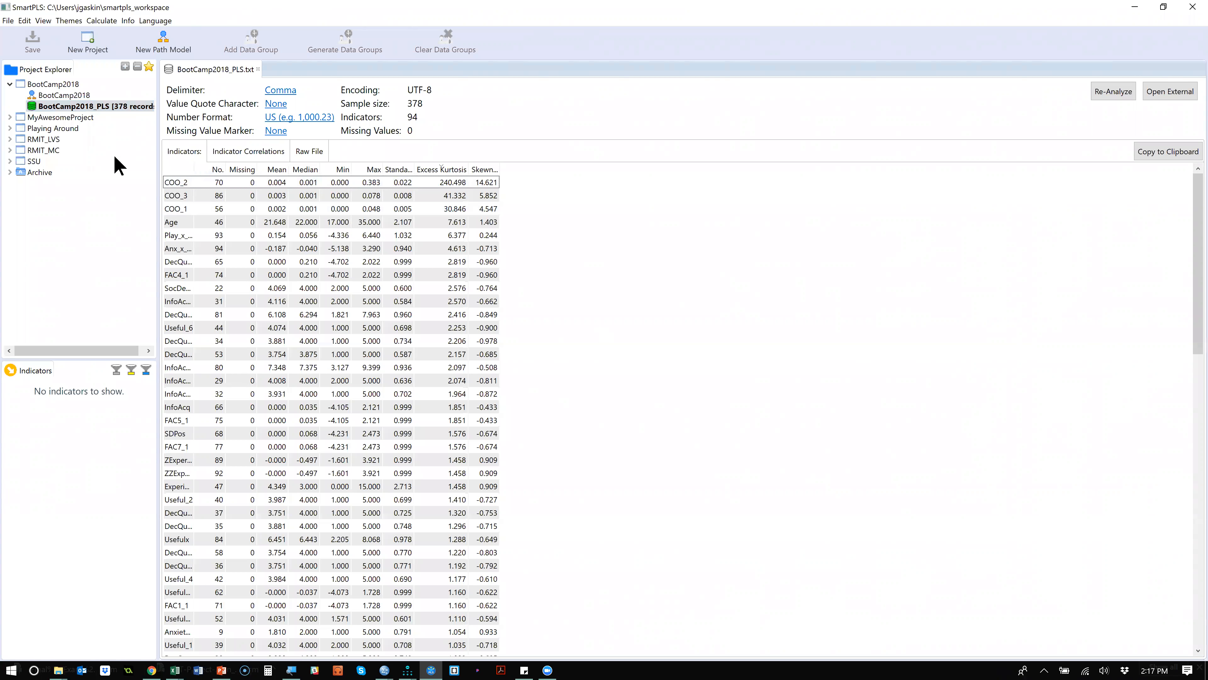
Step: Set BootCamp2018_PLS as the active data file and open the BootCamp2018 path model
{"action": "right_click", "coordinate": [78, 107]}
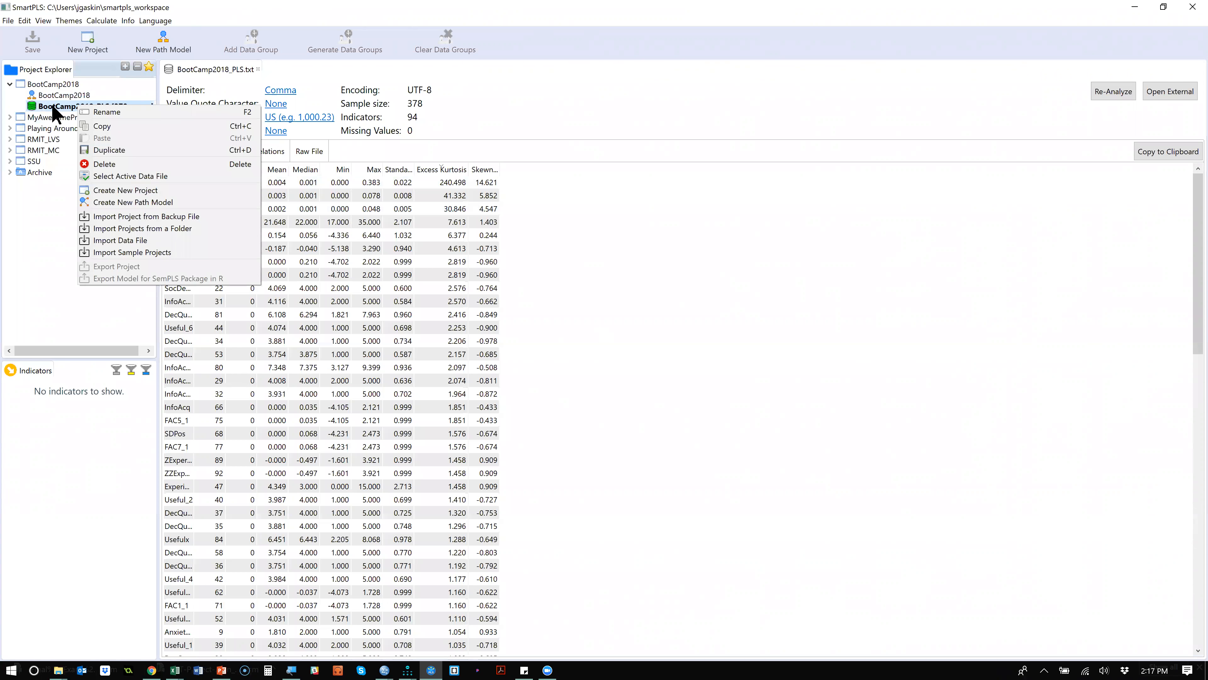
{"action": "left_click", "coordinate": [185, 174]}
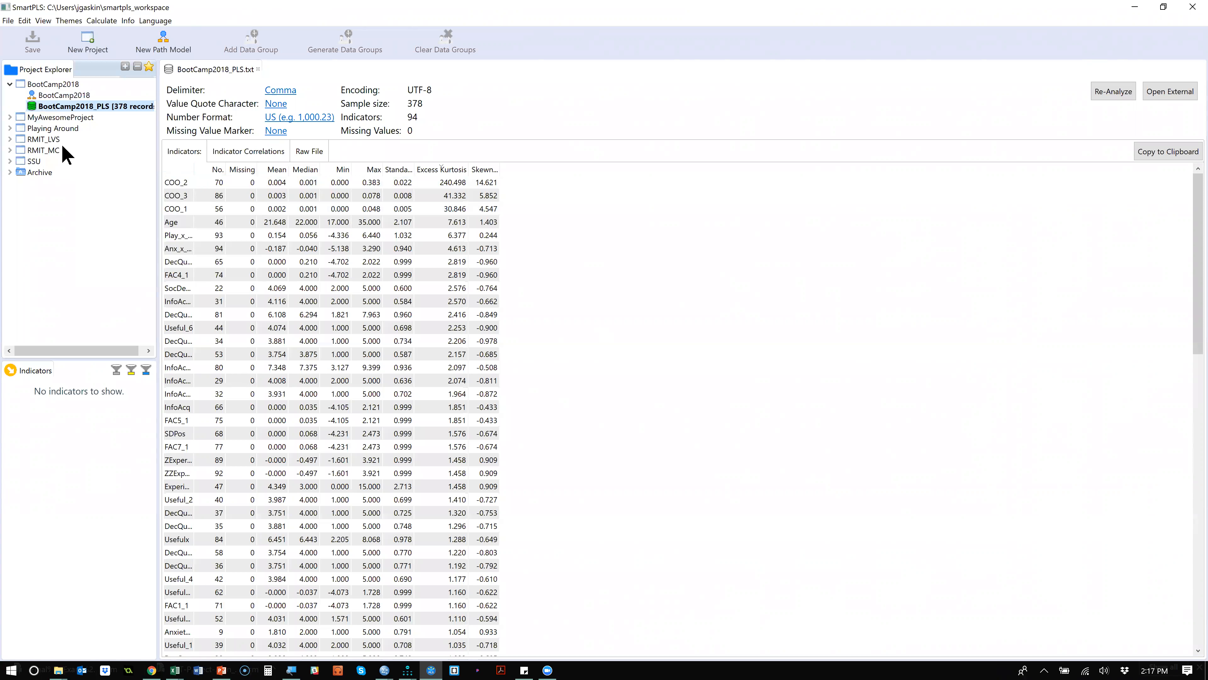
{"action": "left_click", "coordinate": [70, 95]}
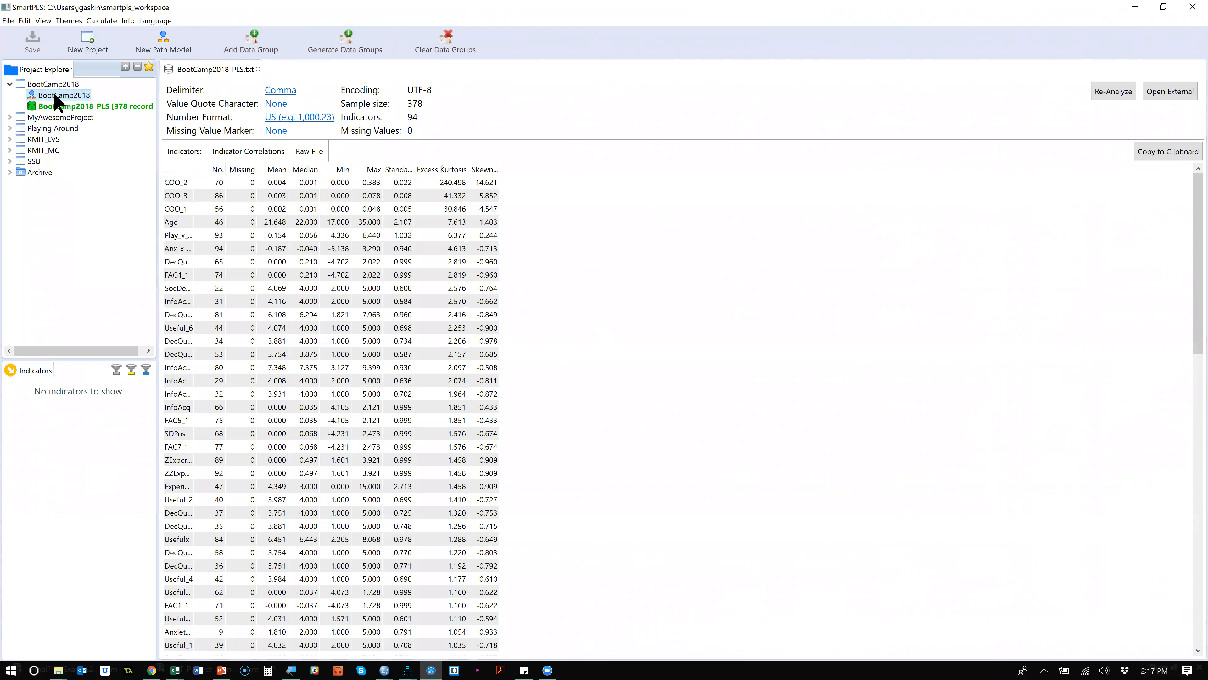
{"action": "double_click", "coordinate": [61, 96]}
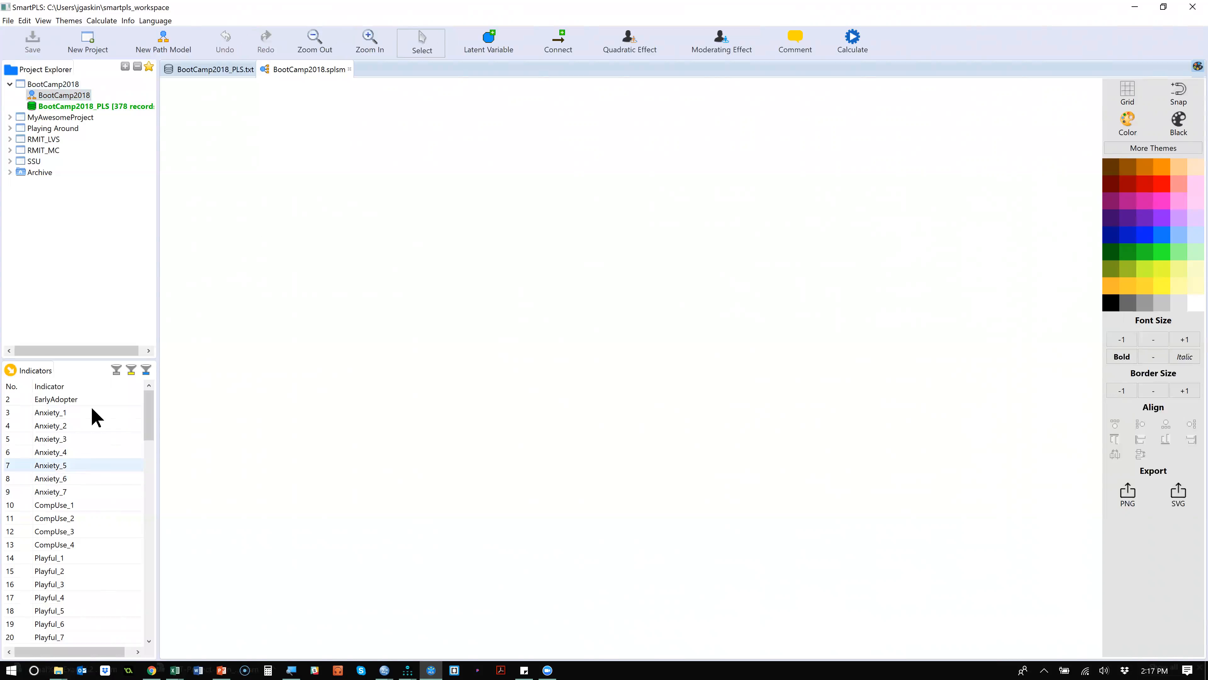
Step: Enlarge the Indicators list by shrinking the Project Explorer above it
{"action": "left_click_drag", "start_coordinate": [76, 360], "coordinate": [77, 322]}
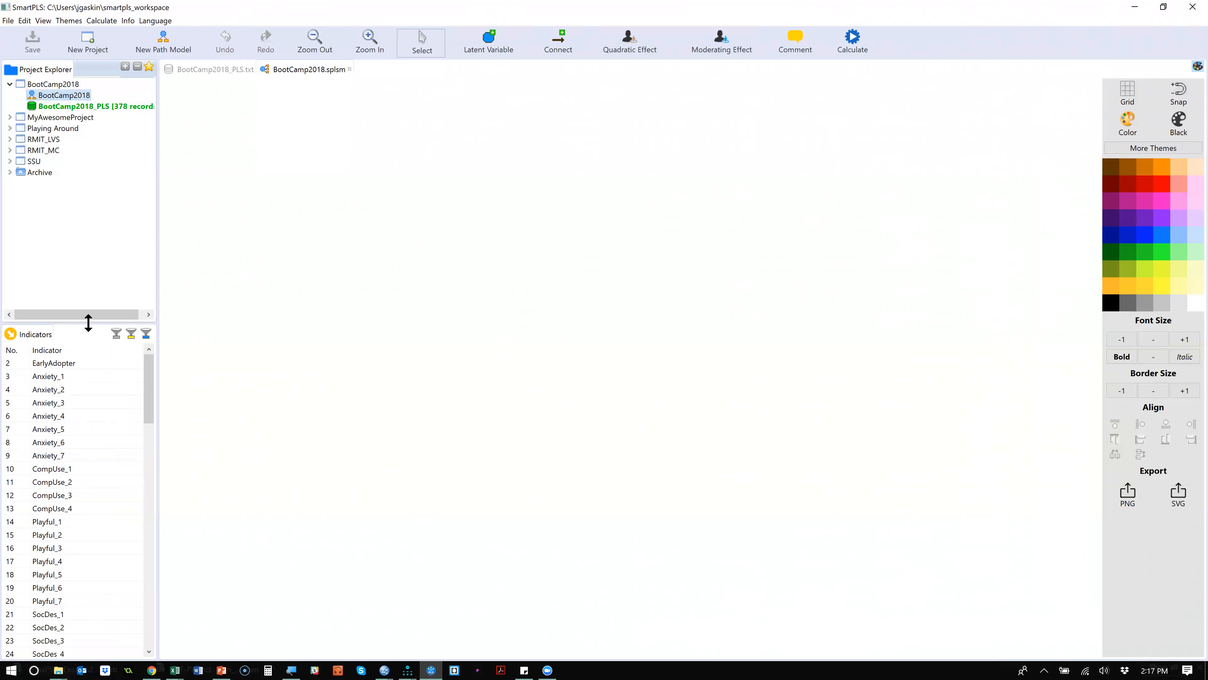
{"action": "left_click_drag", "start_coordinate": [88, 323], "coordinate": [89, 196]}
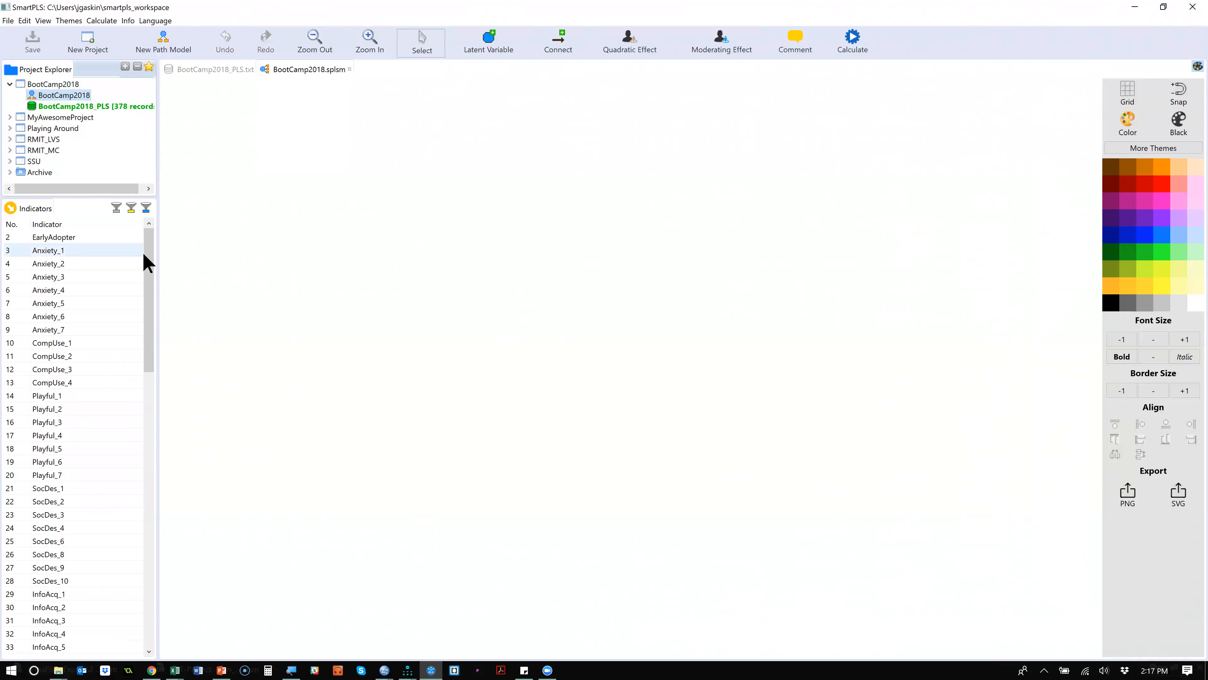
{"action": "left_click_drag", "start_coordinate": [145, 261], "coordinate": [130, 232]}
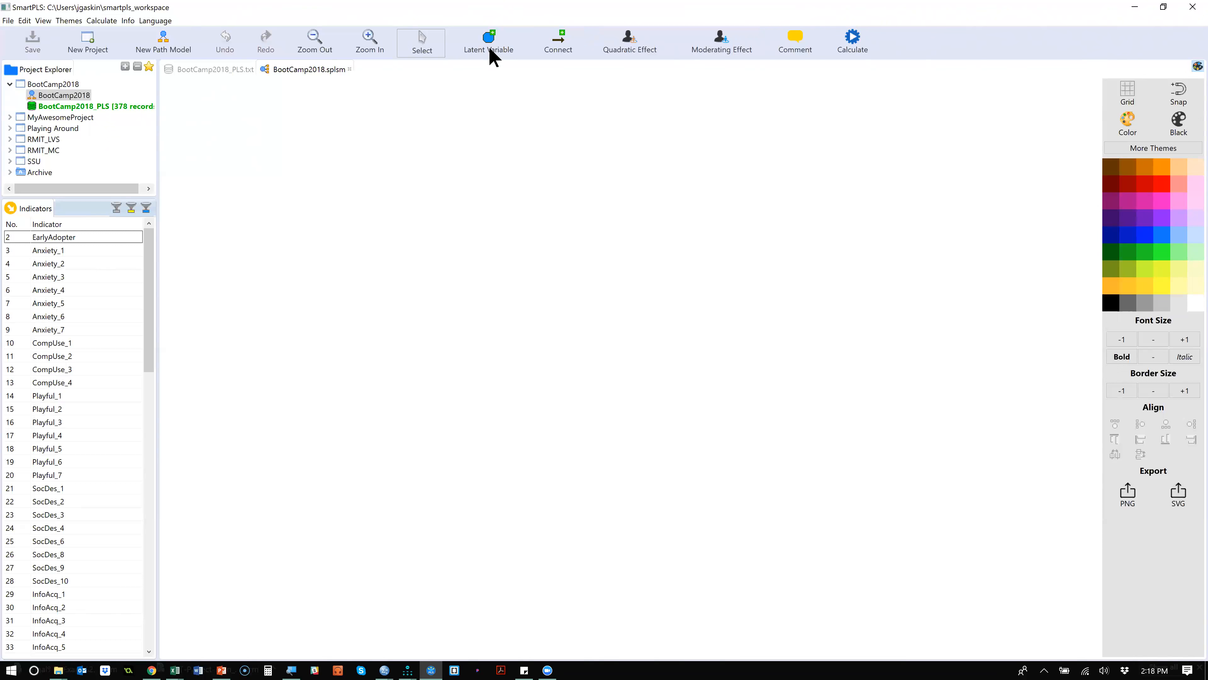
Step: Place nine latent variables: three columns of two, two extra below the last column, and one above the first column
{"action": "left_click", "coordinate": [489, 46]}
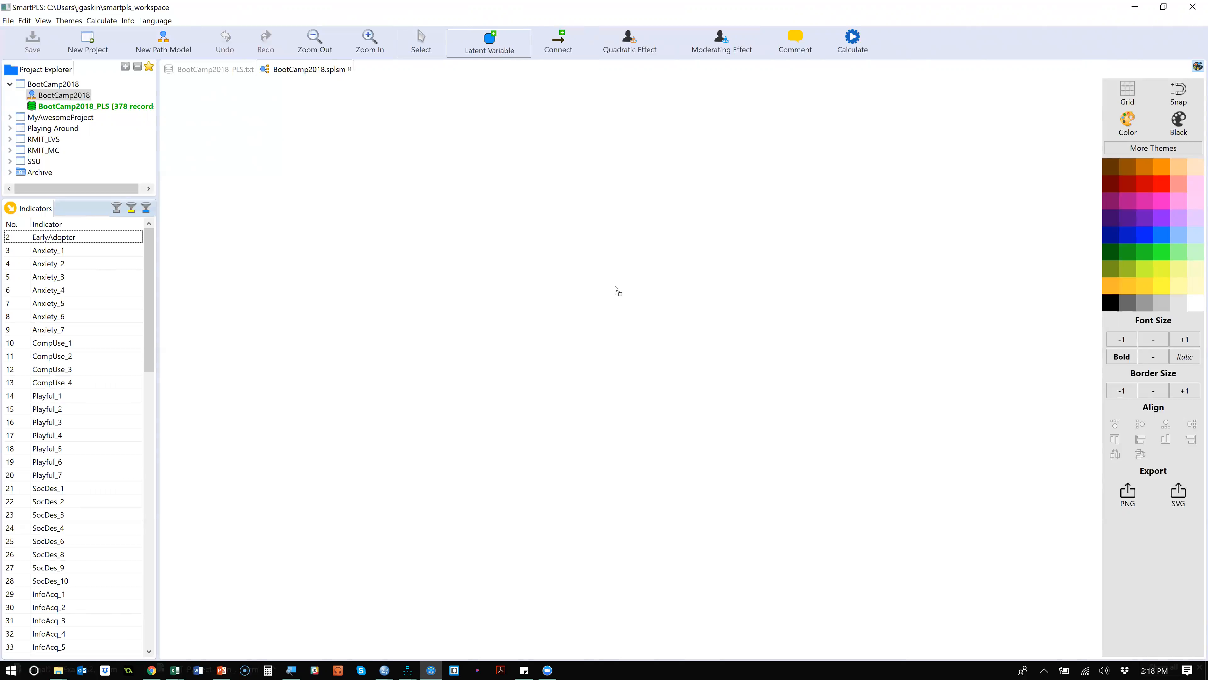
{"action": "left_click", "coordinate": [794, 244]}
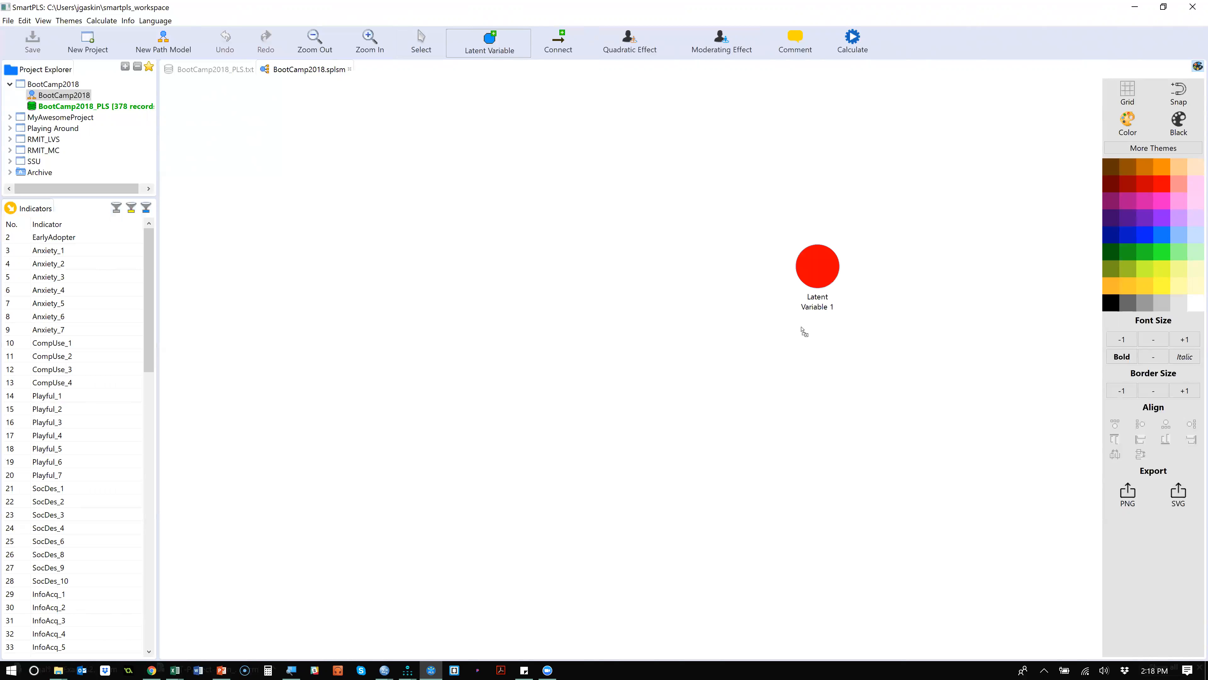
{"action": "left_click", "coordinate": [819, 419]}
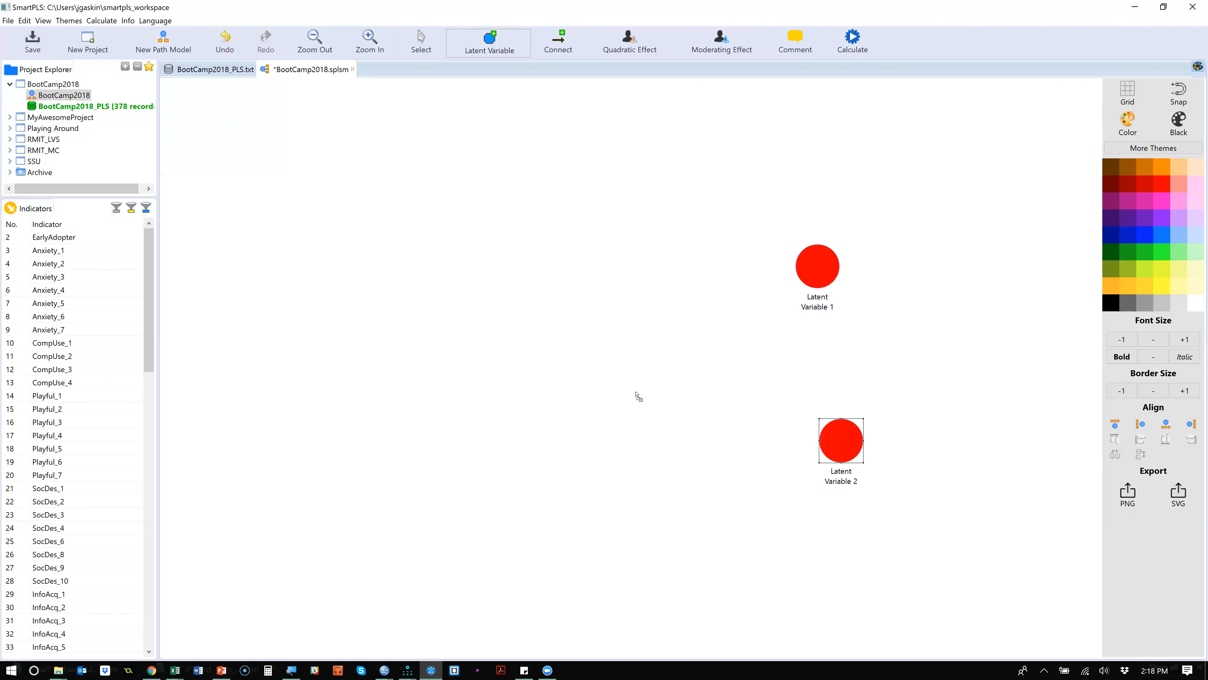
{"action": "left_click", "coordinate": [591, 257]}
{"action": "left_click", "coordinate": [601, 471]}
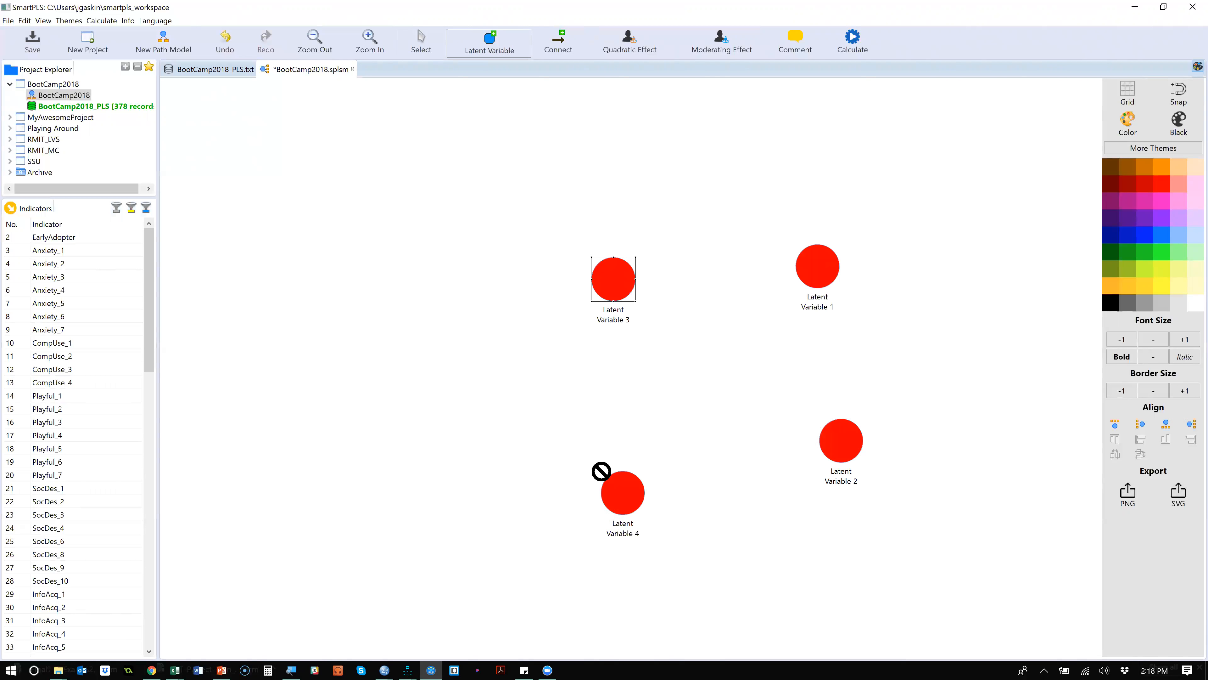
{"action": "left_click", "coordinate": [417, 265]}
{"action": "left_click", "coordinate": [432, 481]}
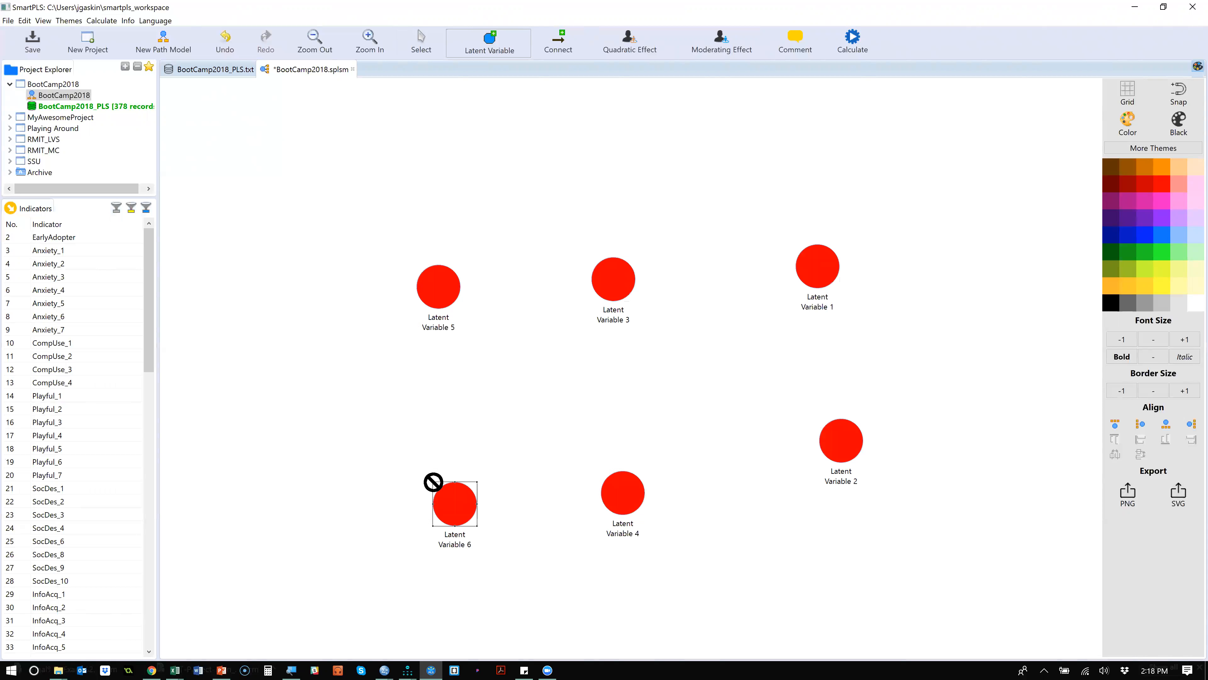
{"action": "left_click", "coordinate": [941, 553]}
{"action": "left_click", "coordinate": [852, 573]}
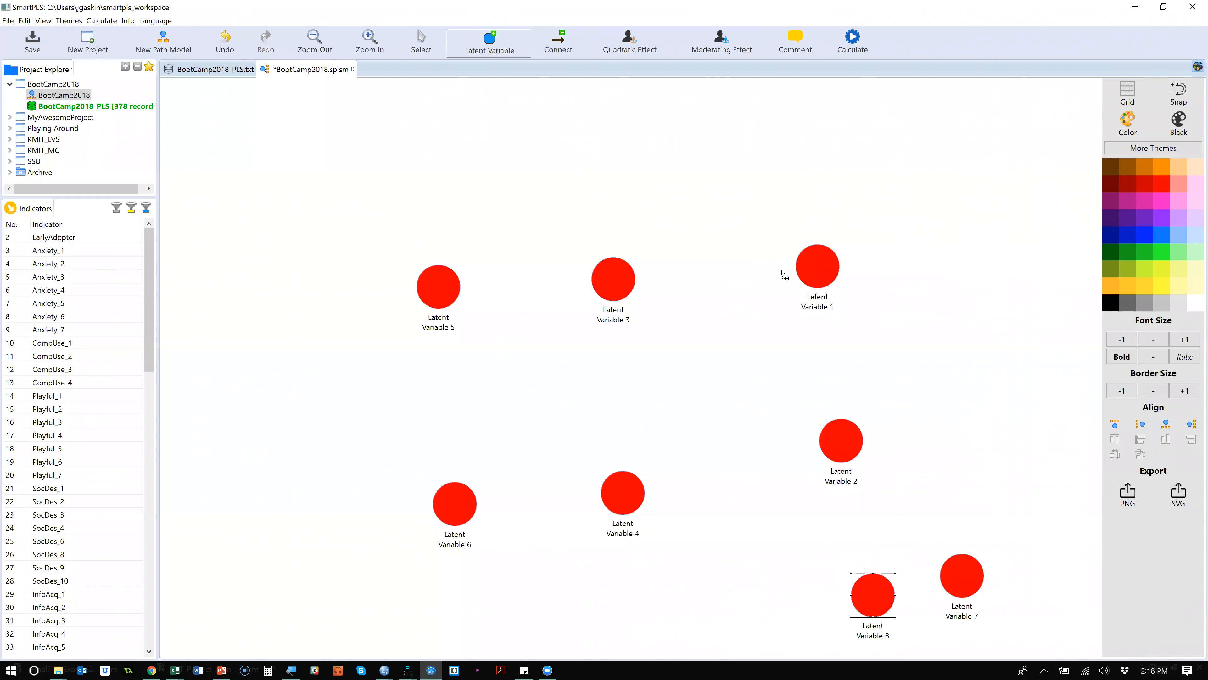
{"action": "left_click", "coordinate": [419, 161]}
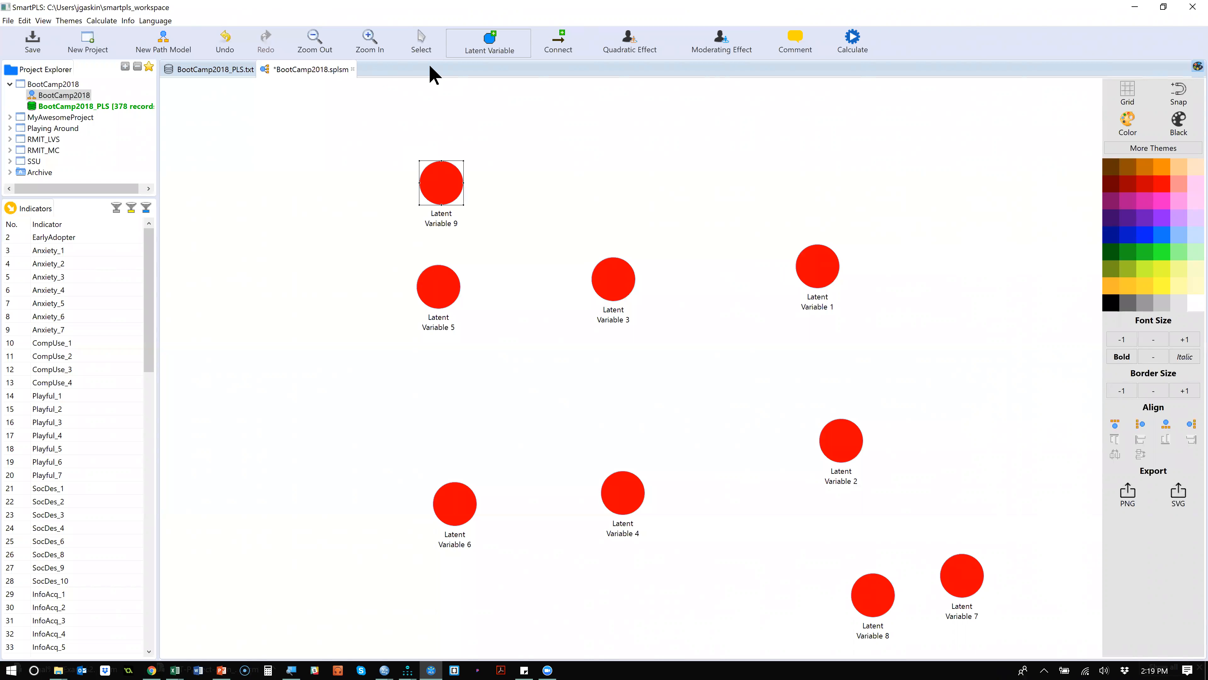
Step: Rename Latent Variable 9, above the first column, as Experience
{"action": "left_click", "coordinate": [426, 43]}
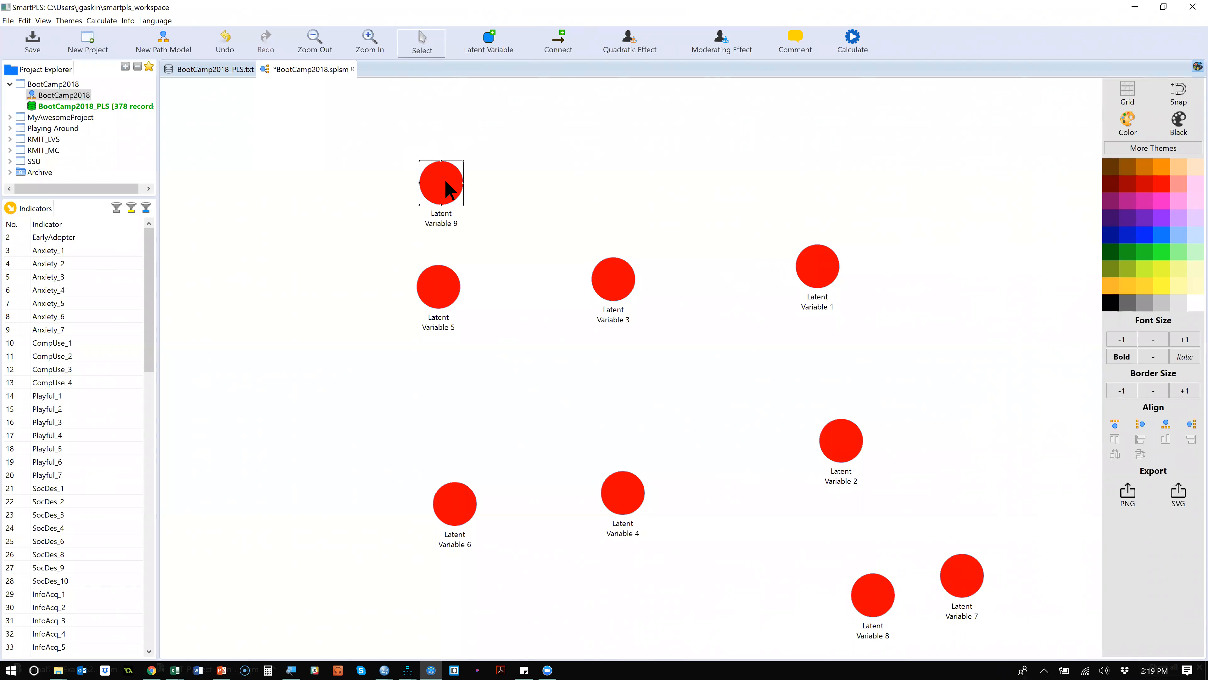
{"action": "mouse_move", "coordinate": [444, 199]}
{"action": "right_click", "coordinate": [443, 216]}
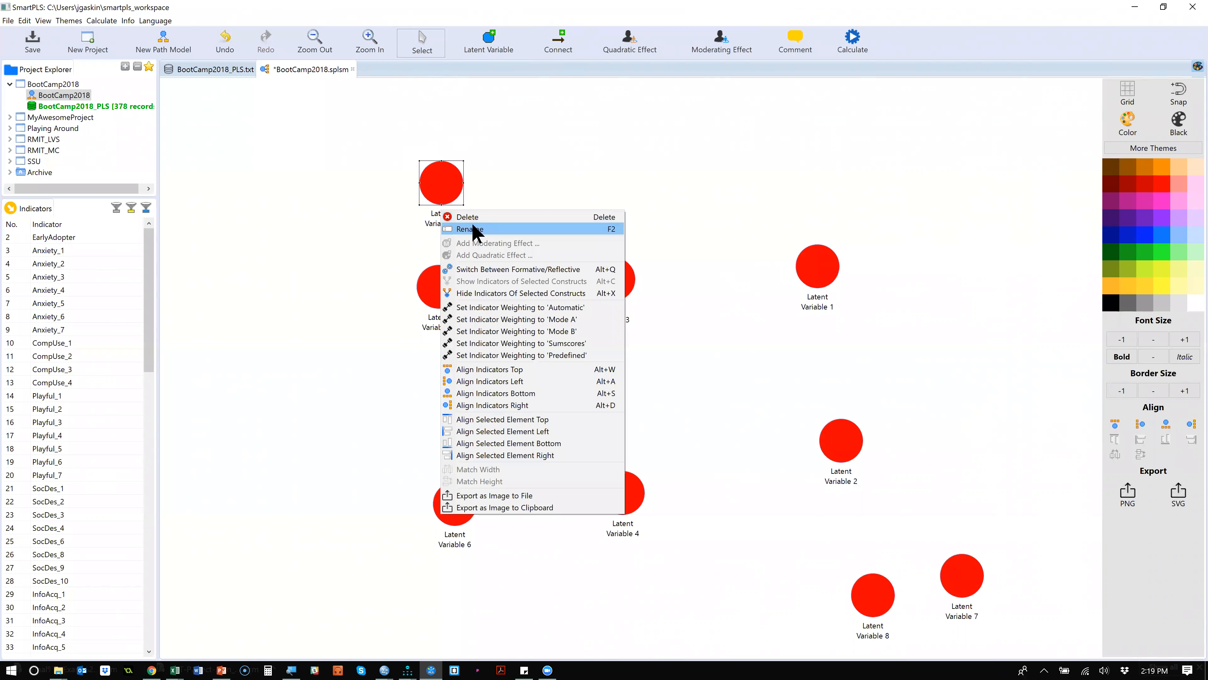
{"action": "left_click", "coordinate": [474, 230]}
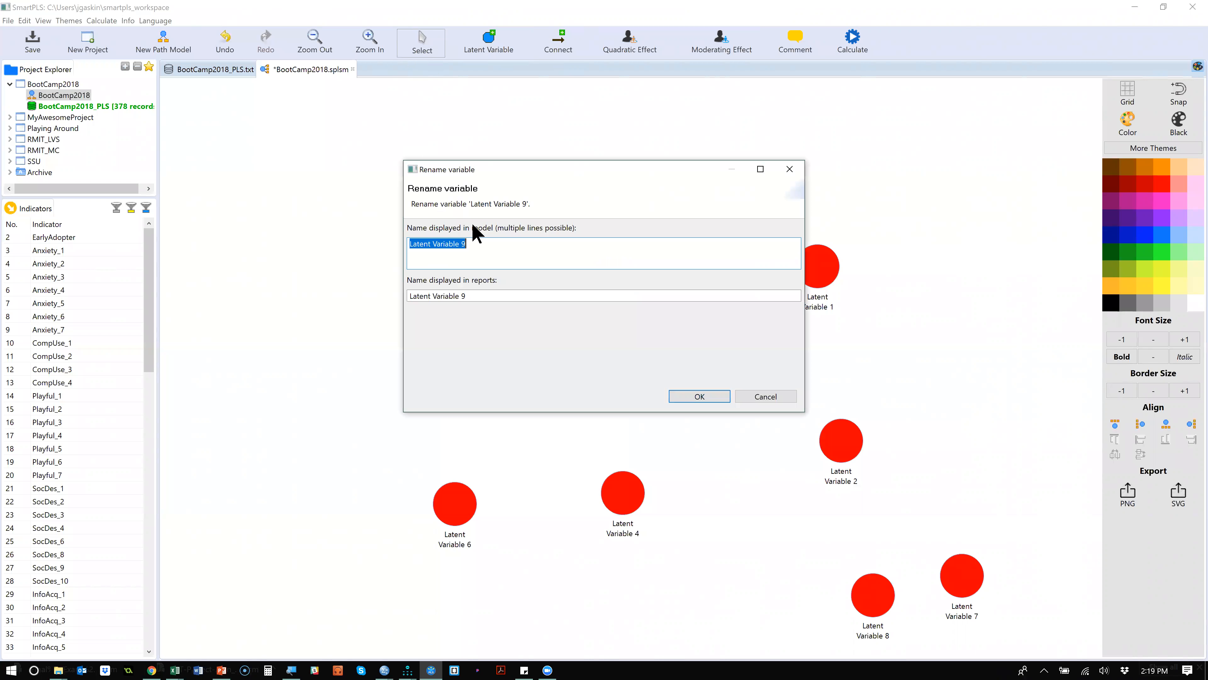
{"action": "type", "text": "Experience"}
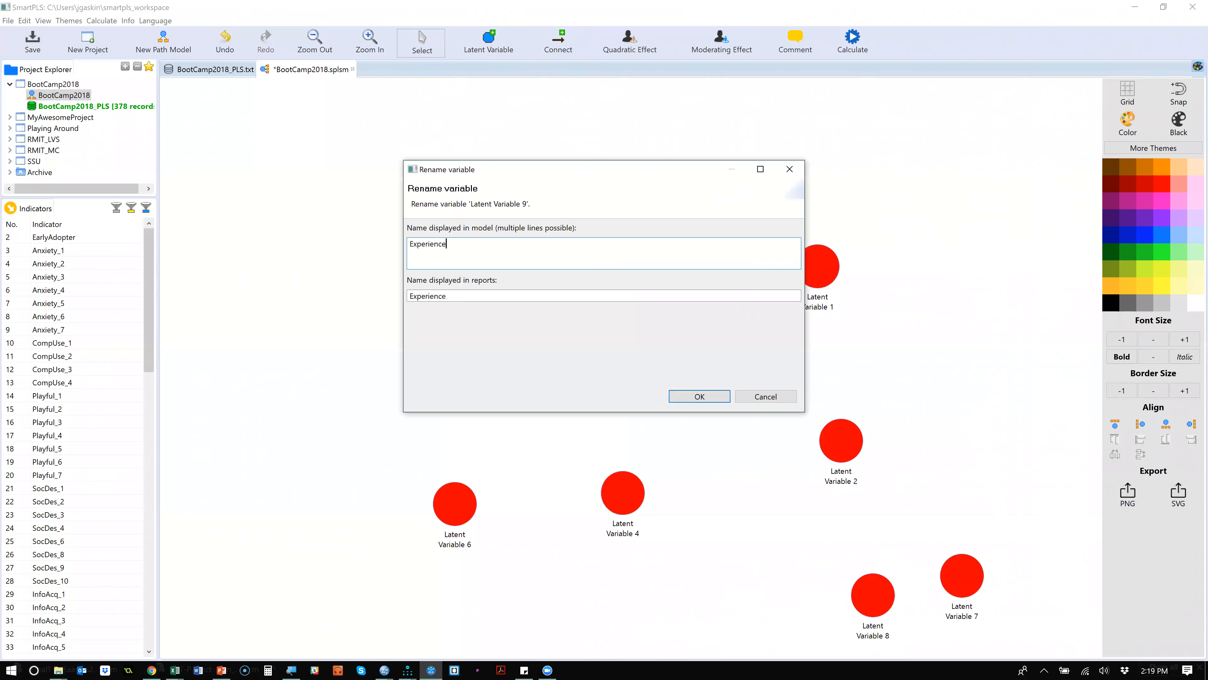
{"action": "left_click", "coordinate": [696, 399]}
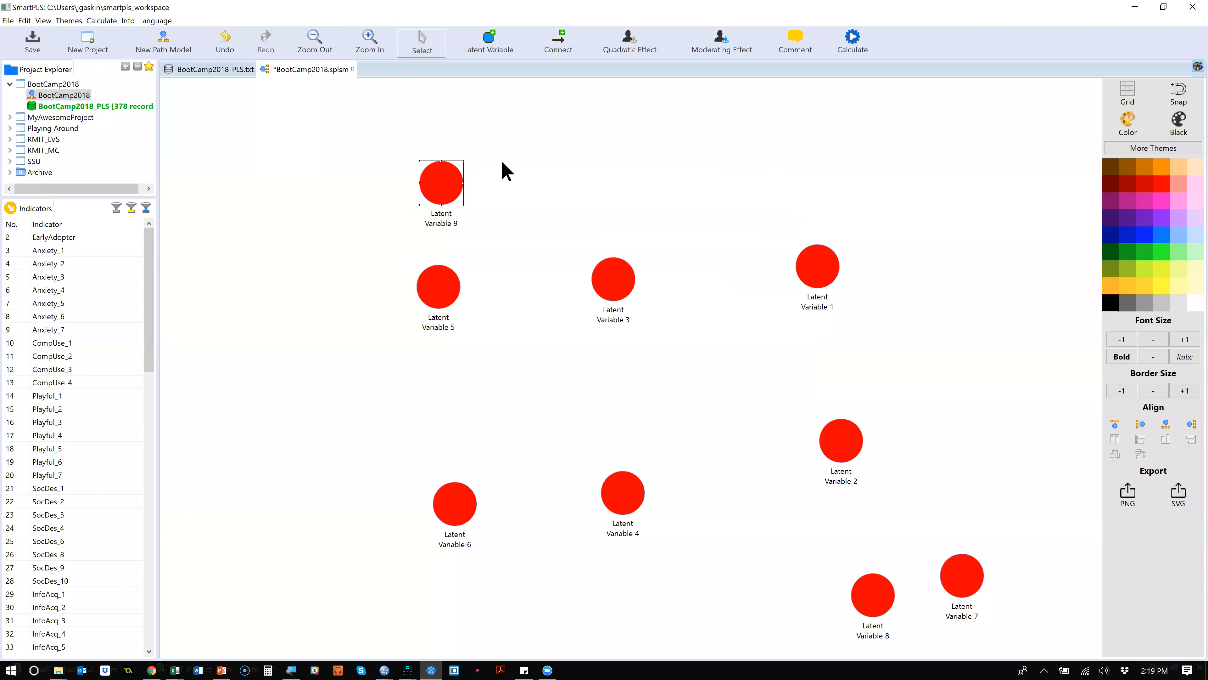
Step: Rename Latent Variable 5, directly below Experience, as Playfulness
{"action": "right_click", "coordinate": [436, 289]}
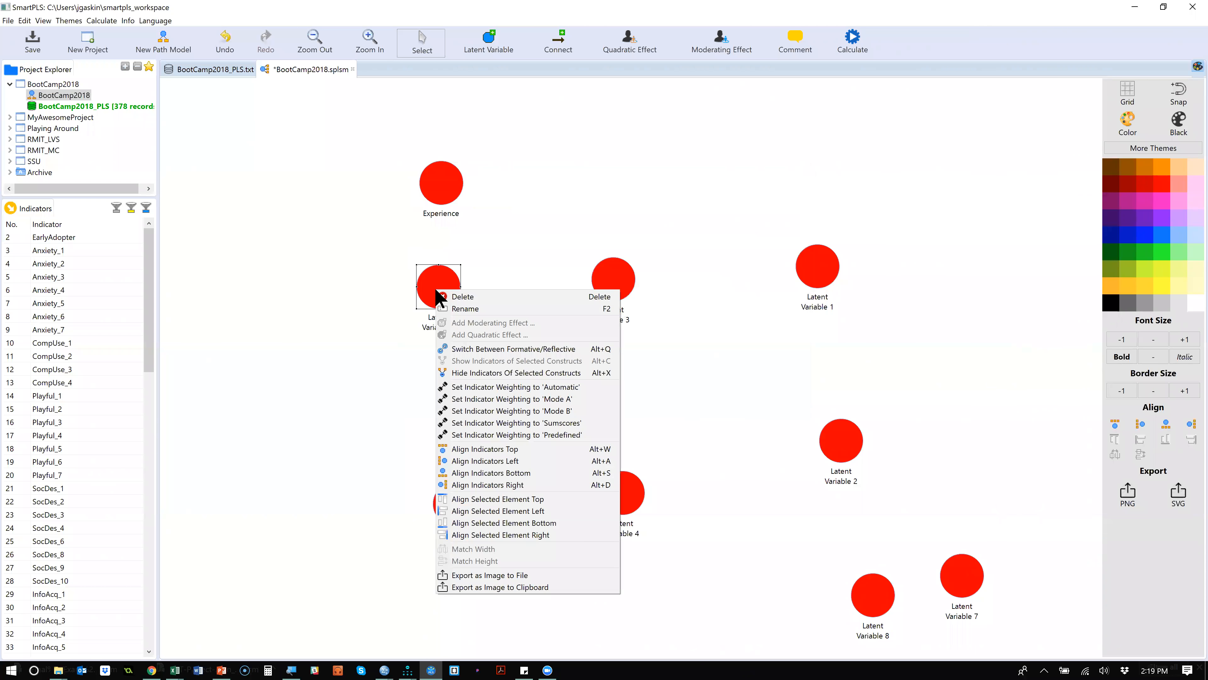
{"action": "left_click", "coordinate": [506, 308]}
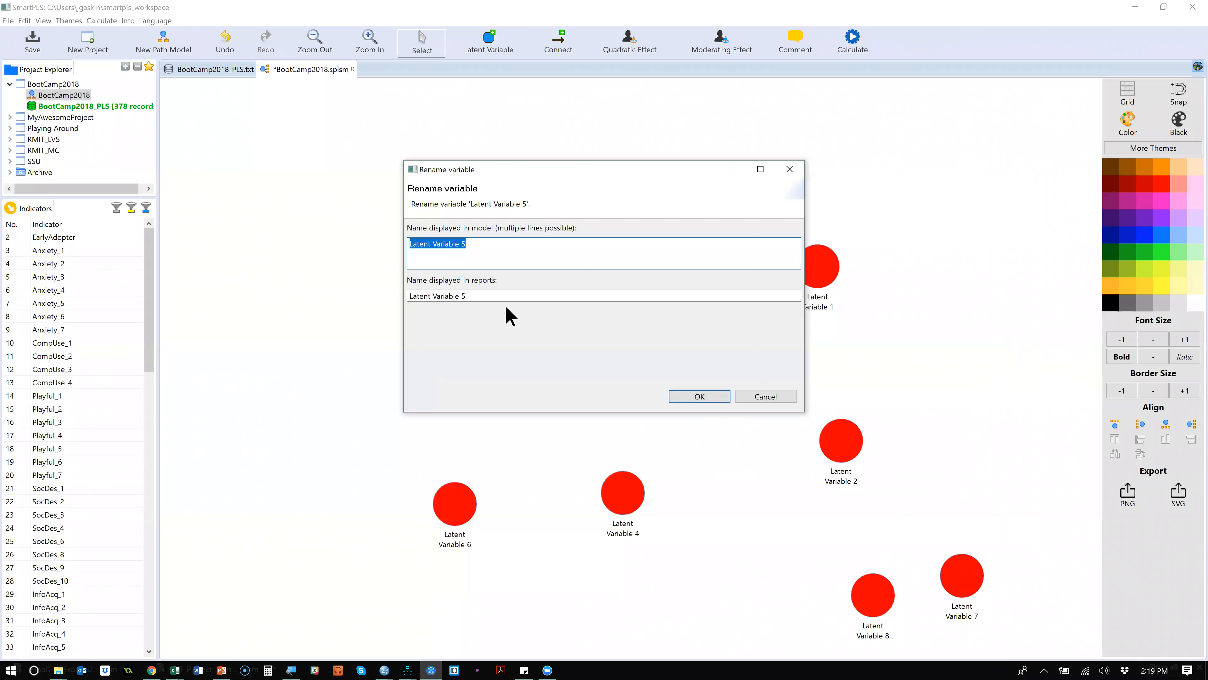
{"action": "type", "text": "Playfulness"}
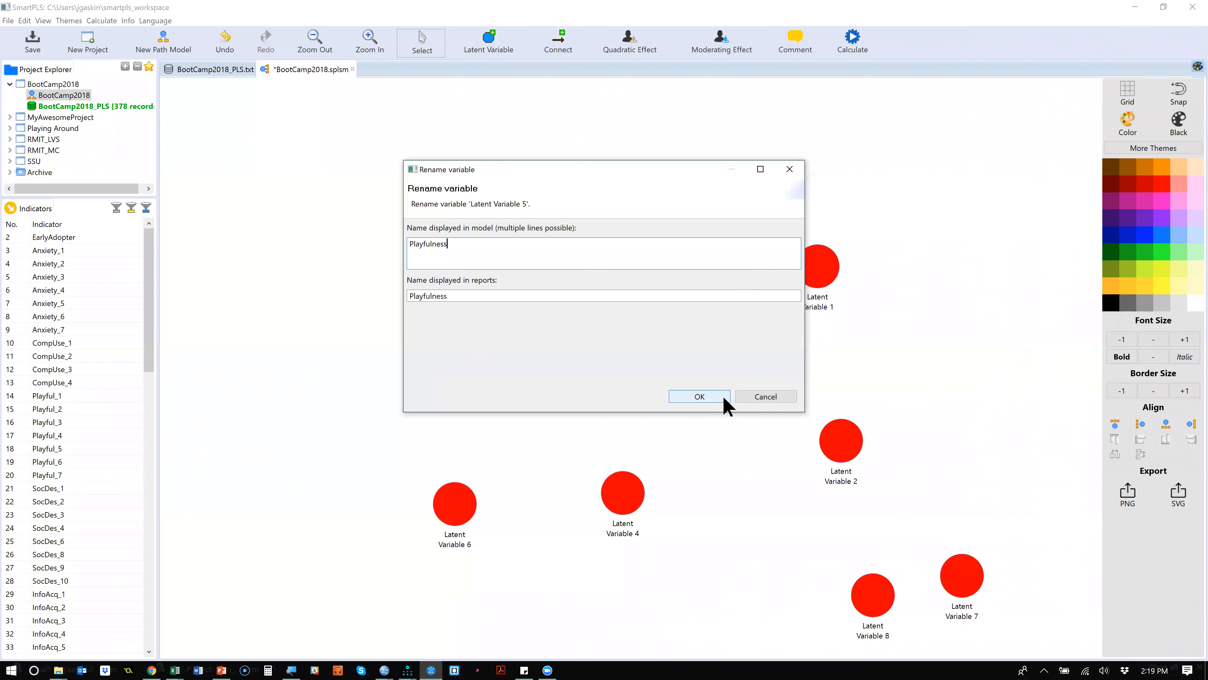
{"action": "left_click", "coordinate": [699, 396]}
Step: Rename Latent Variable 6, at the bottom of the first column, as Anxiety
{"action": "right_click", "coordinate": [453, 506]}
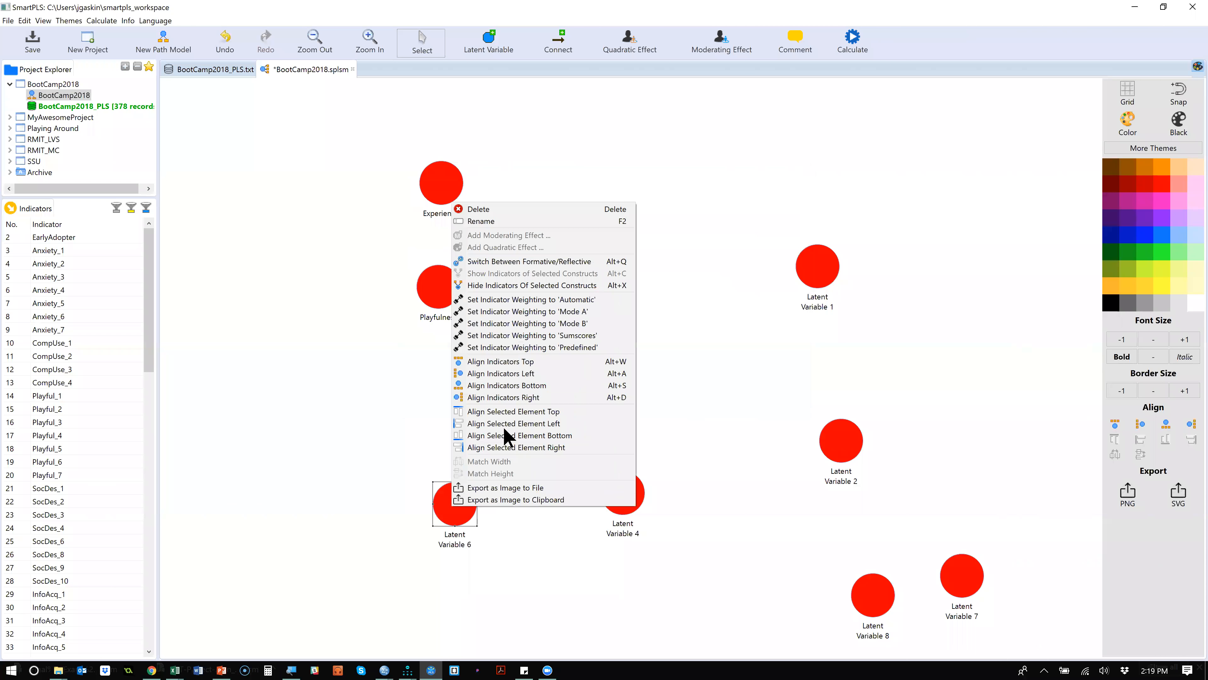
{"action": "left_click", "coordinate": [506, 221]}
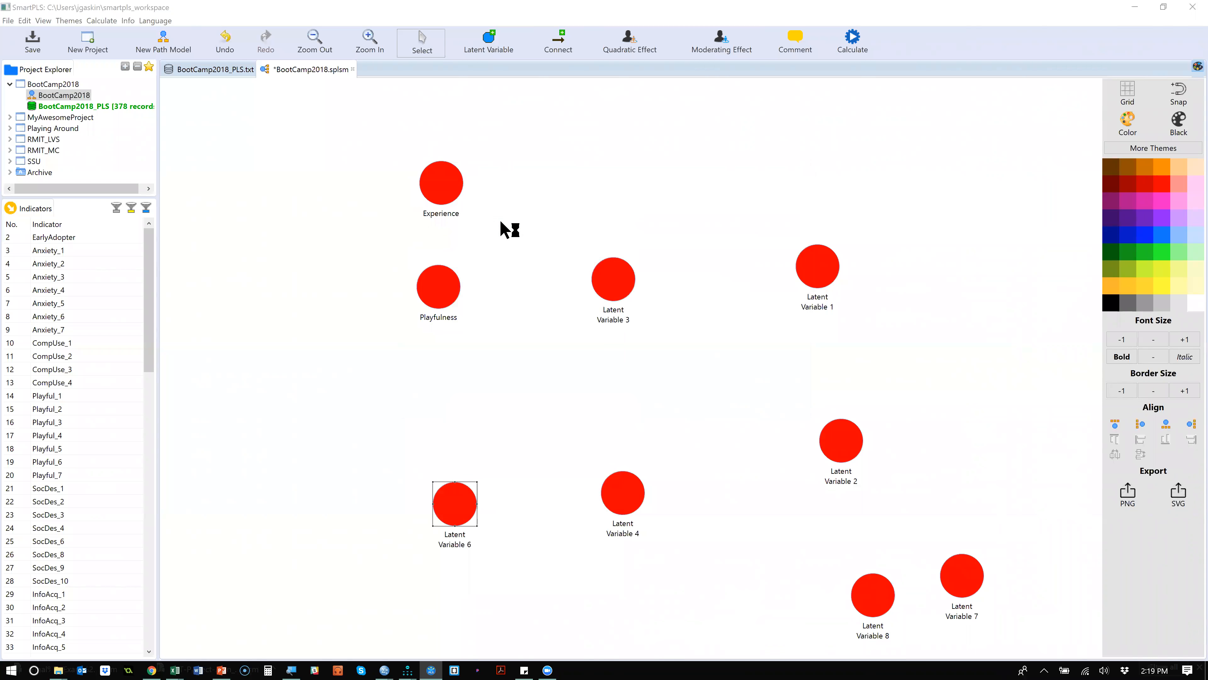
{"action": "type", "text": "Anxiety"}
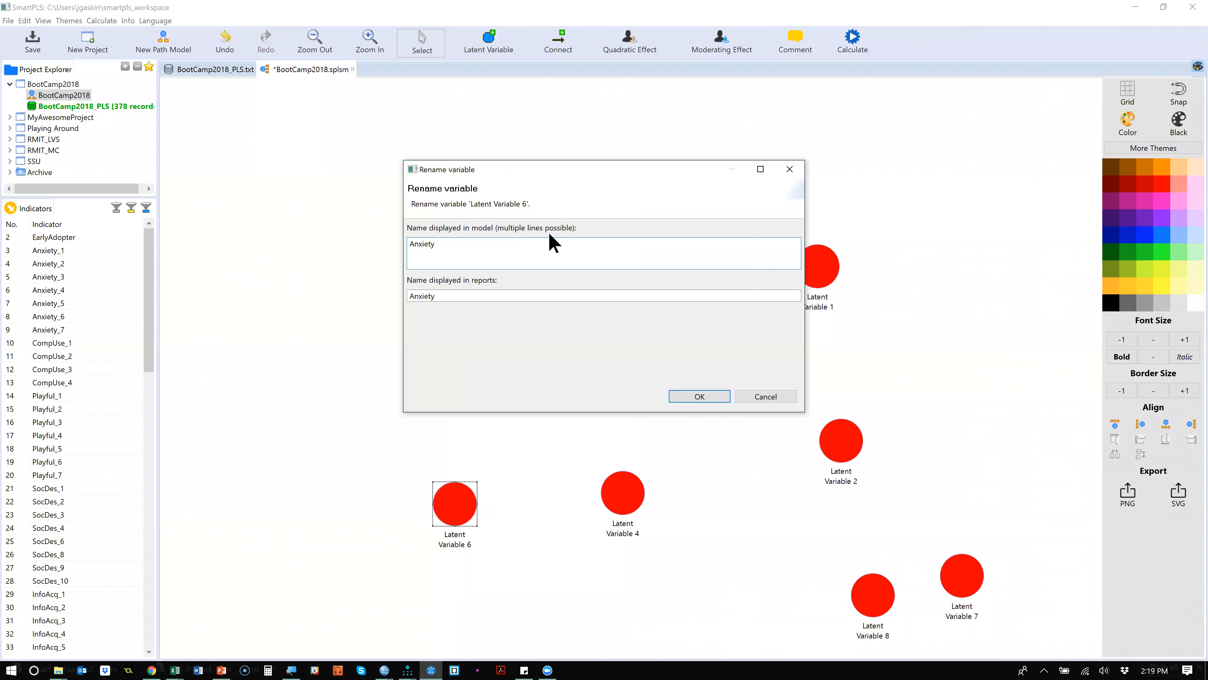
{"action": "left_click", "coordinate": [698, 396]}
Step: Rename Latent Variable 3, beside Playfulness, as Usefulness
{"action": "right_click", "coordinate": [619, 279]}
{"action": "left_click", "coordinate": [647, 294]}
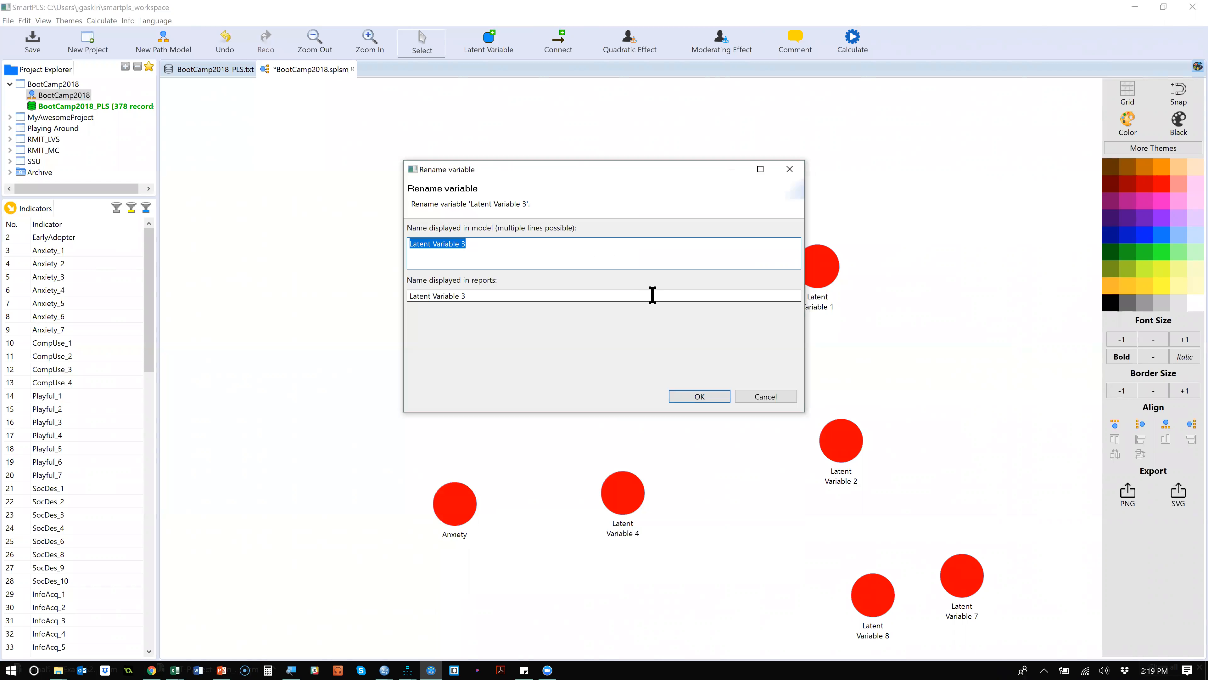
{"action": "type", "text": "Usefulness"}
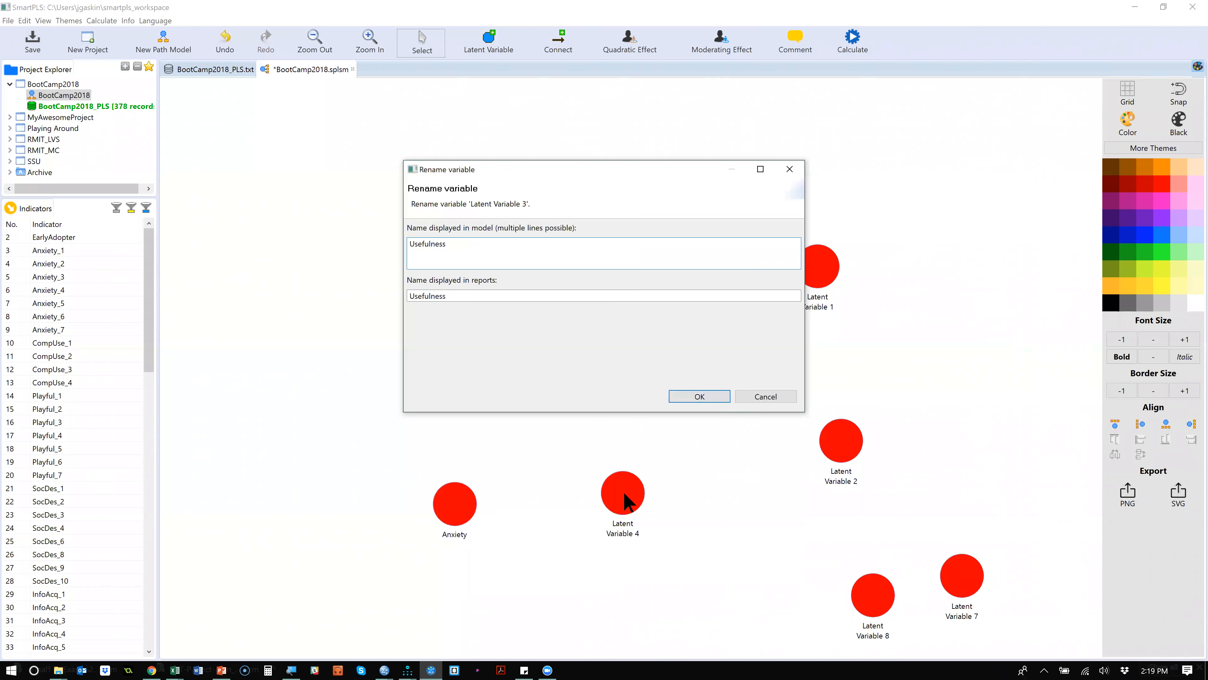
{"action": "left_click", "coordinate": [703, 399]}
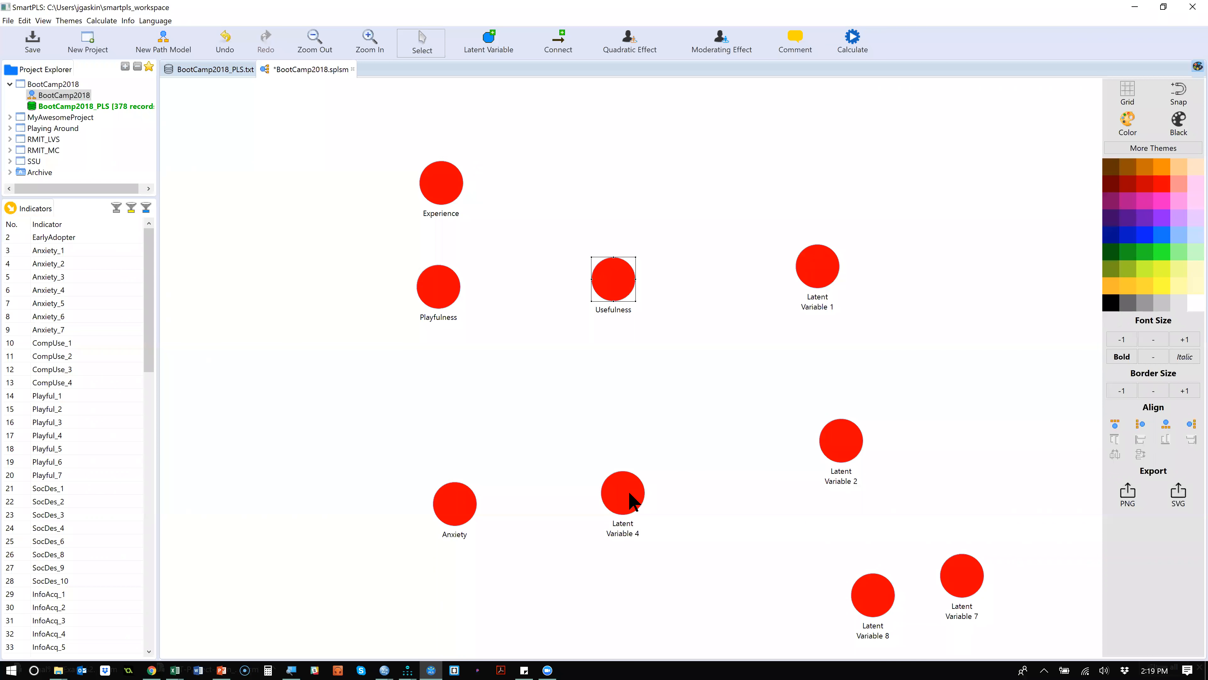
Step: Rename Latent Variable 4, beside Anxiety, as CompUse
{"action": "double_click", "coordinate": [633, 499]}
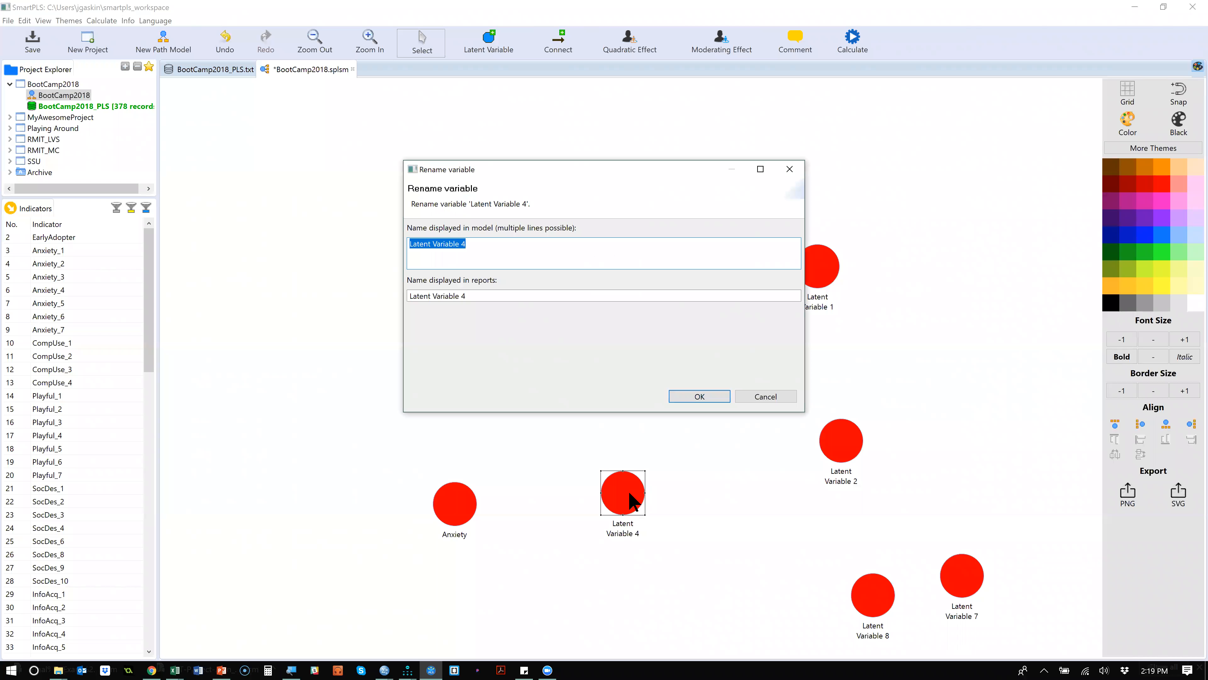
{"action": "type", "text": "P"}
{"action": "key", "text": "BackSpace"}
{"action": "type", "text": "Co"}
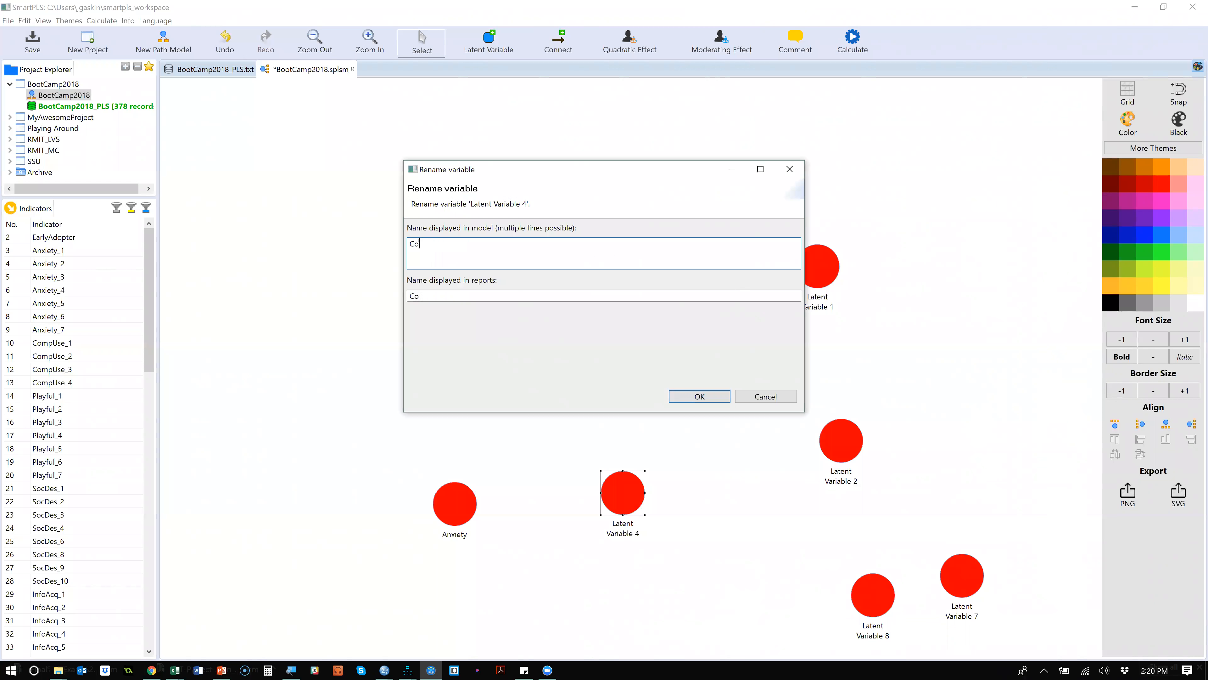
{"action": "type", "text": "mpUse"}
{"action": "left_click", "coordinate": [703, 397]}
Step: Rename Latent Variable 1, beside Usefulness, as InfoAcq
{"action": "left_click", "coordinate": [812, 299]}
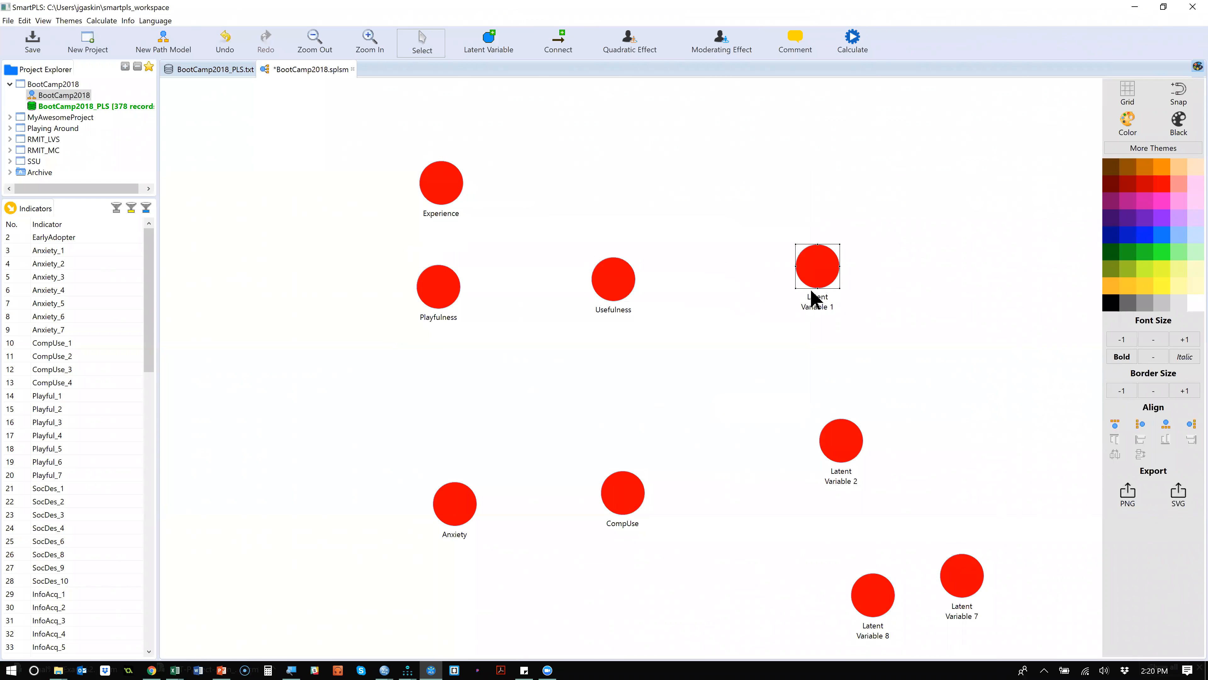
{"action": "key", "text": "F2"}
{"action": "type", "text": "InfoAQc"}
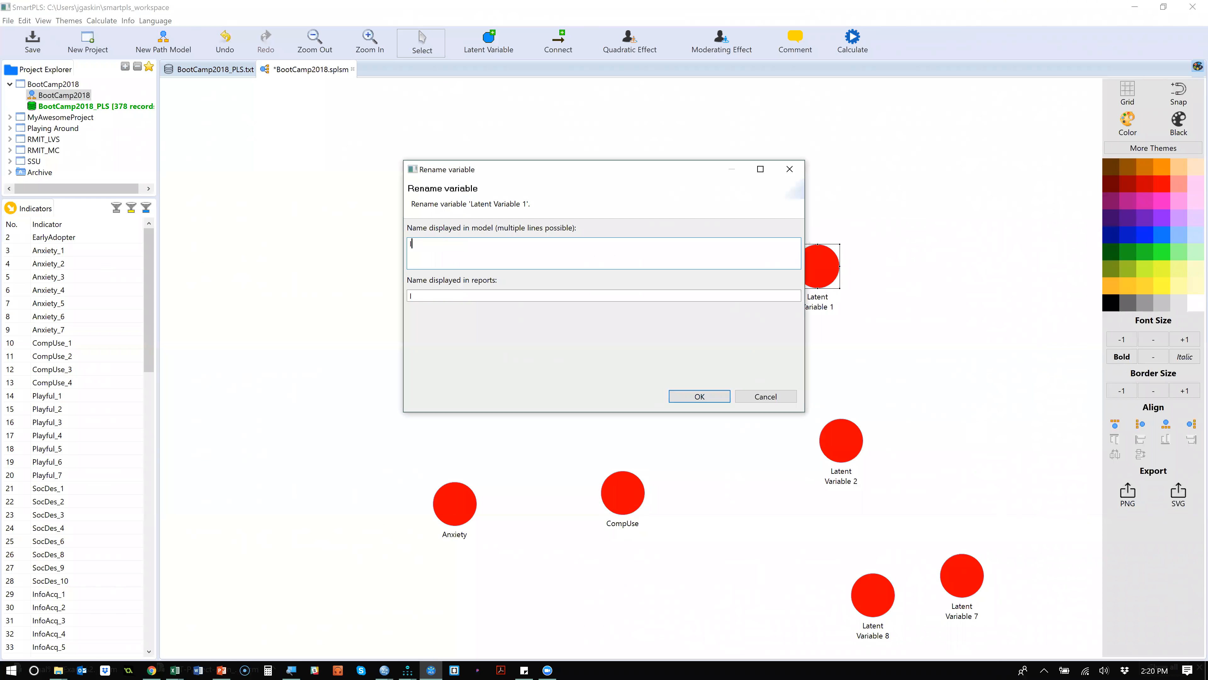
{"action": "key", "text": "BackSpace"}
{"action": "key", "text": "BackSpace"}
{"action": "type", "text": "cq"}
{"action": "left_click", "coordinate": [725, 395]}
Step: Rename Latent Variable 2, below InfoAcq, as DecQual
{"action": "left_click", "coordinate": [842, 455]}
{"action": "double_click", "coordinate": [842, 455]}
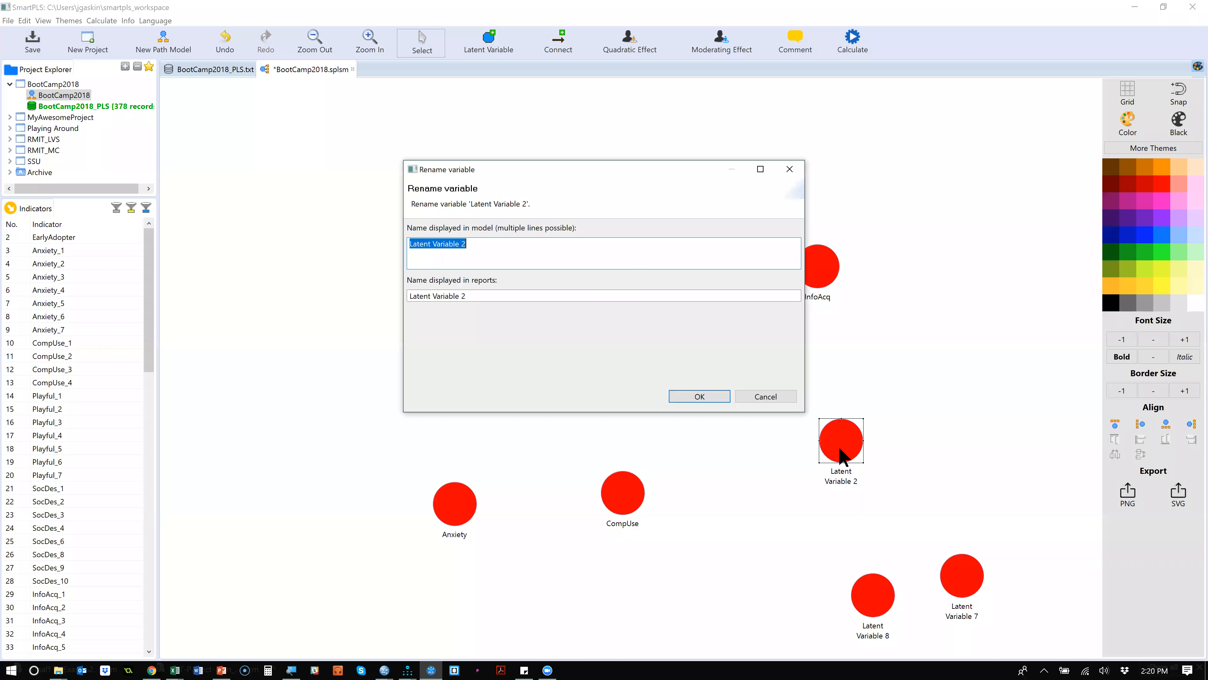
{"action": "type", "text": "DecQual"}
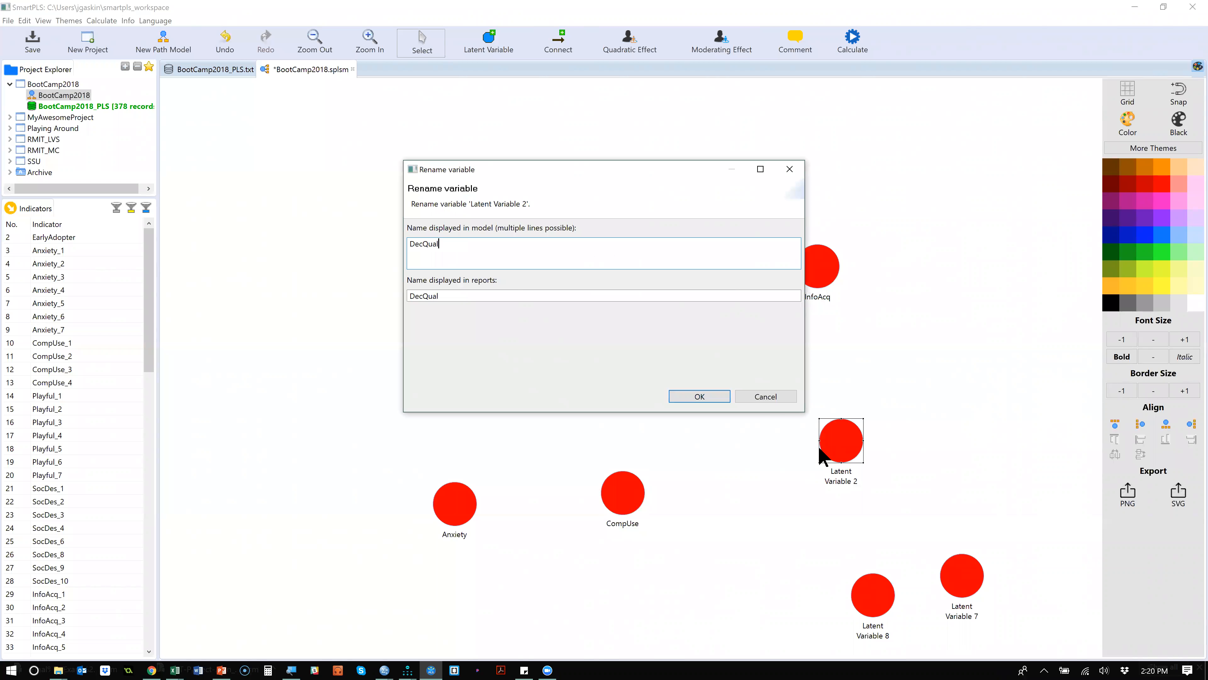
{"action": "left_click", "coordinate": [715, 400]}
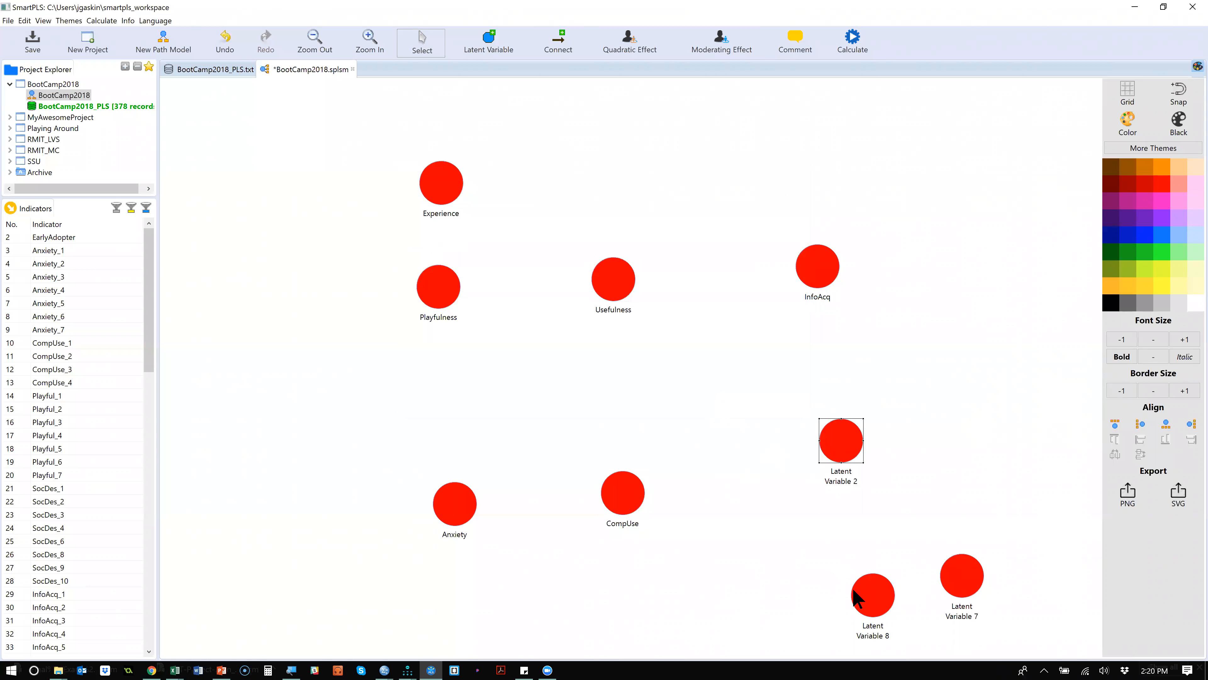
Step: Rename Latent Variable 8, below DecQual, as Age
{"action": "left_click", "coordinate": [886, 614]}
{"action": "double_click", "coordinate": [886, 614]}
{"action": "type", "text": "Age"}
{"action": "left_click", "coordinate": [971, 598]}
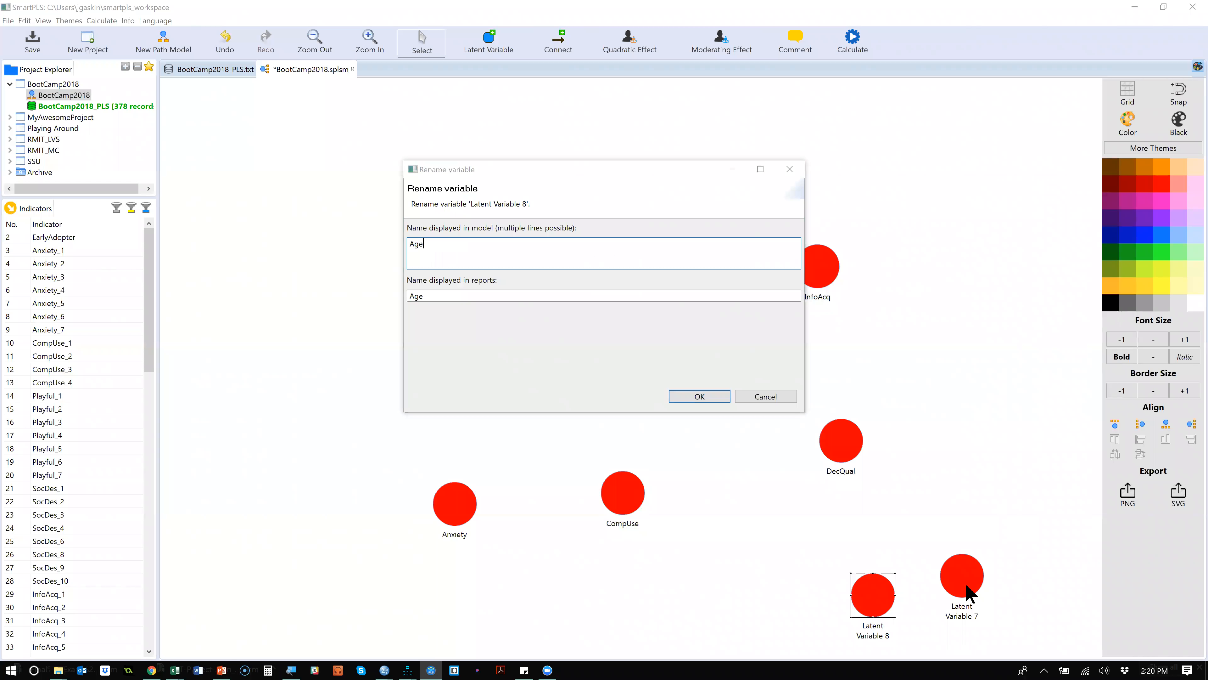
{"action": "left_click", "coordinate": [701, 396]}
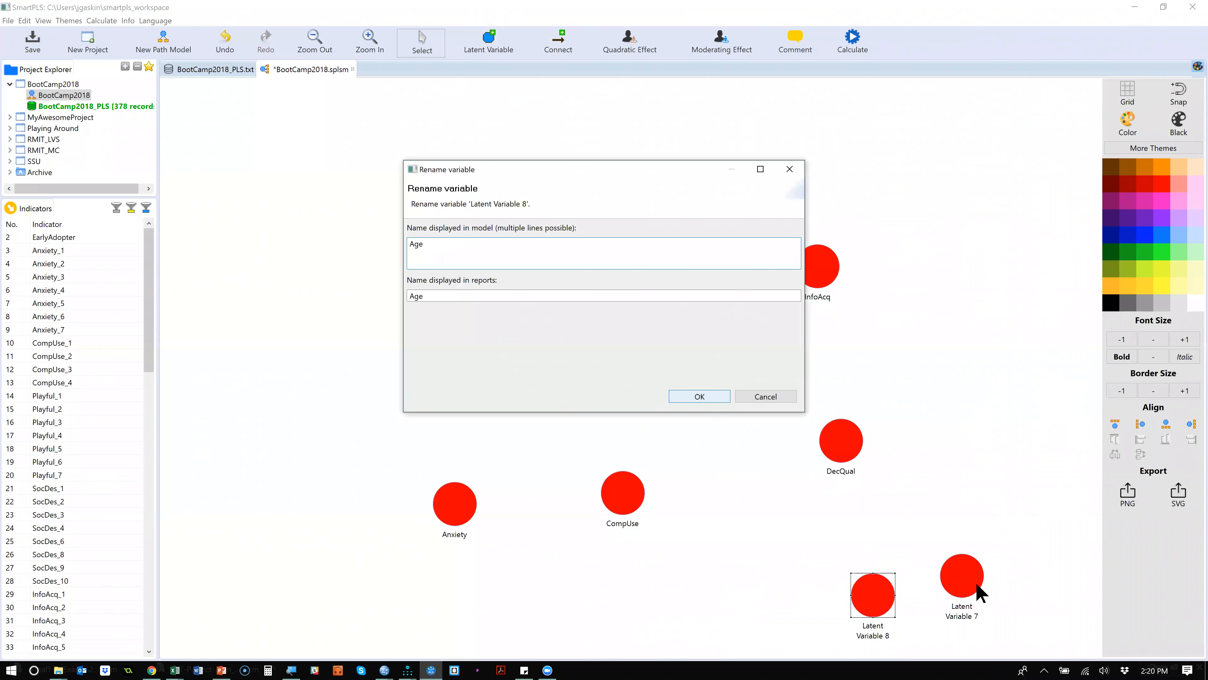
Step: Rename Latent Variable 7, beside Age, as Frequency
{"action": "left_click", "coordinate": [965, 583]}
{"action": "key", "text": "F2"}
{"action": "type", "text": "Freqeuncy"}
{"action": "key", "text": "BackSpace"}
{"action": "key", "text": "BackSpace"}
{"action": "key", "text": "BackSpace"}
{"action": "key", "text": "BackSpace"}
{"action": "type", "text": "ncy"}
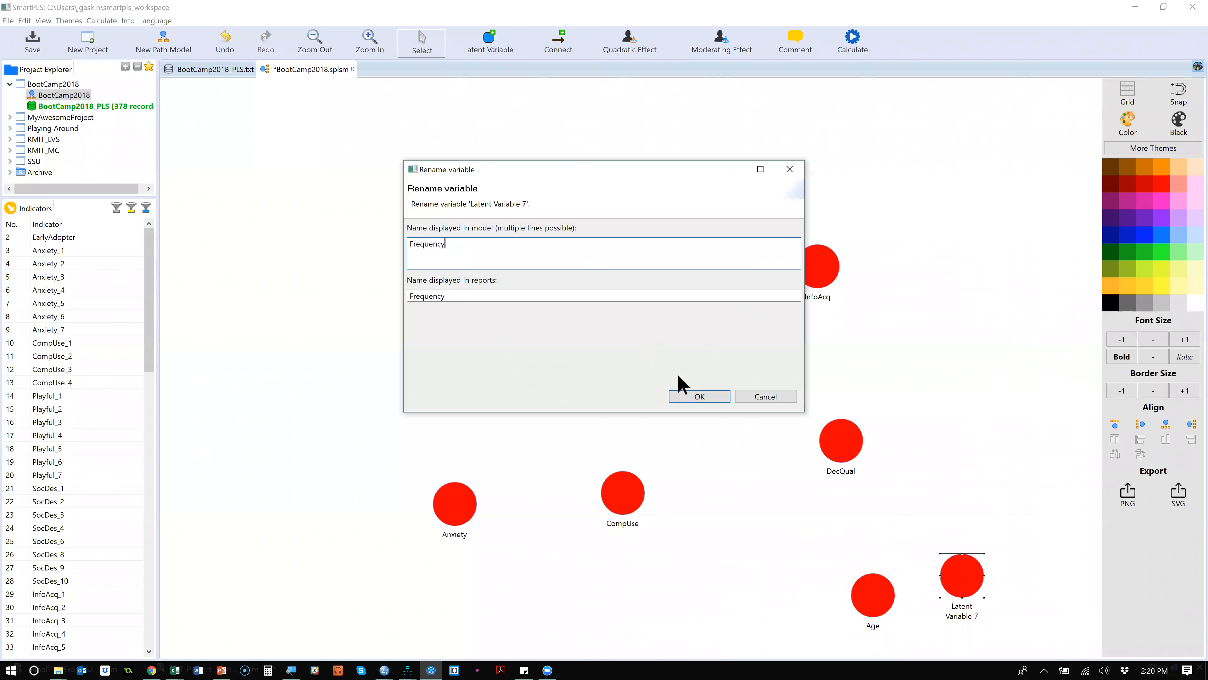
{"action": "left_click", "coordinate": [692, 397]}
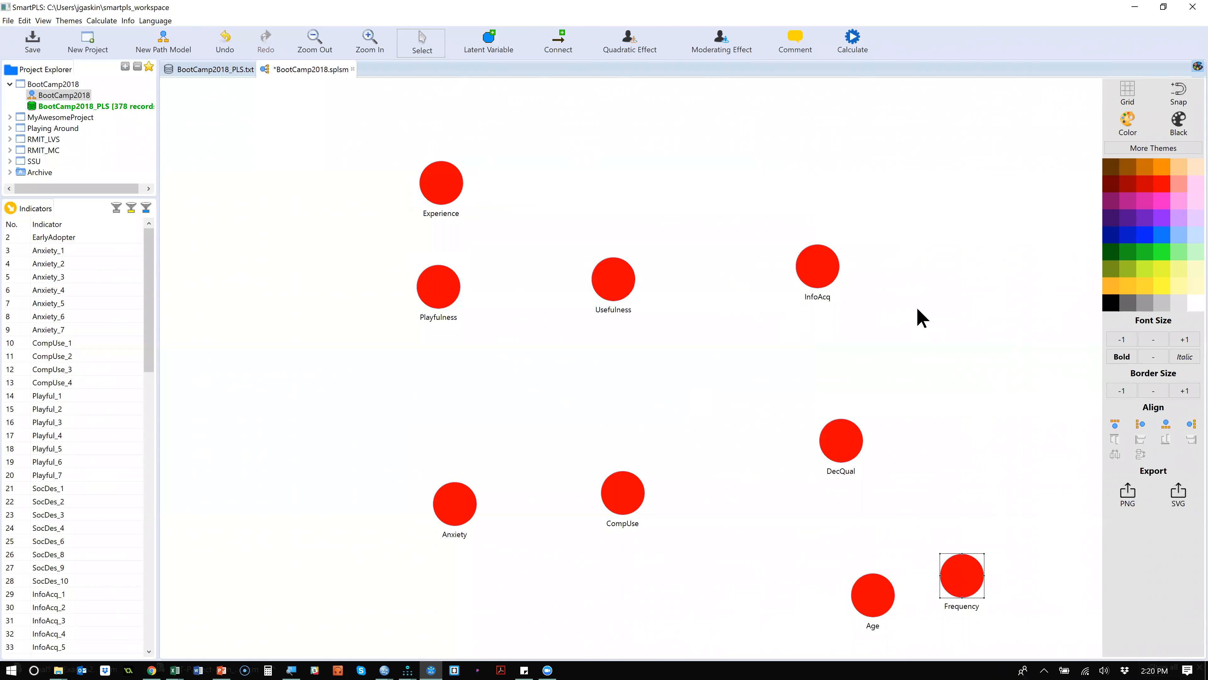
Step: Move Usefulness and InfoAcq together slightly up and left, and review the editing commands offered for the selected pair
{"action": "left_click_drag", "start_coordinate": [576, 199], "coordinate": [894, 352]}
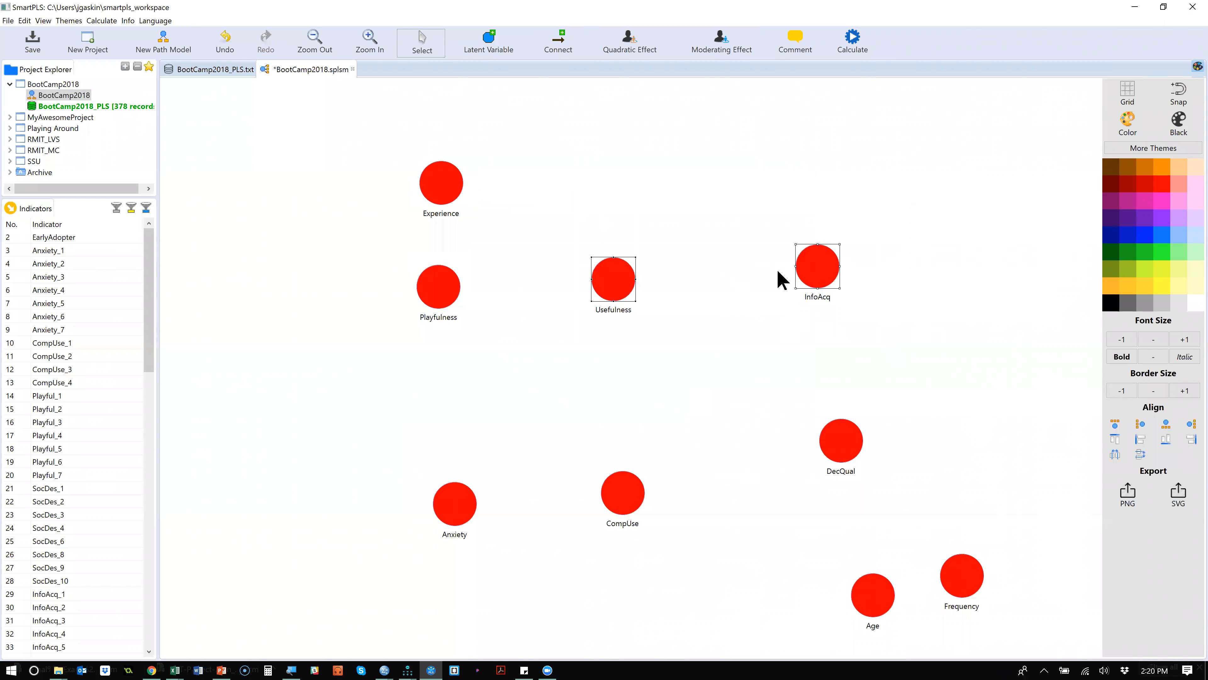
{"action": "left_click_drag", "start_coordinate": [830, 274], "coordinate": [809, 225]}
{"action": "right_click", "coordinate": [808, 225]}
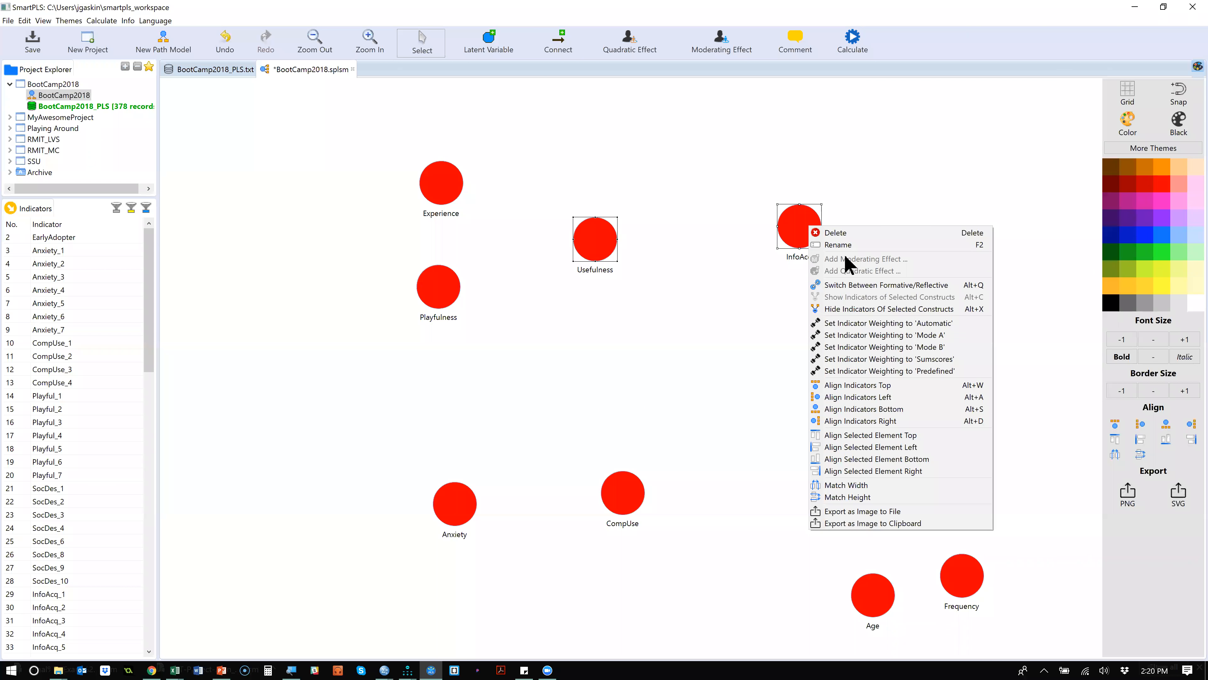
{"action": "left_click", "coordinate": [730, 344]}
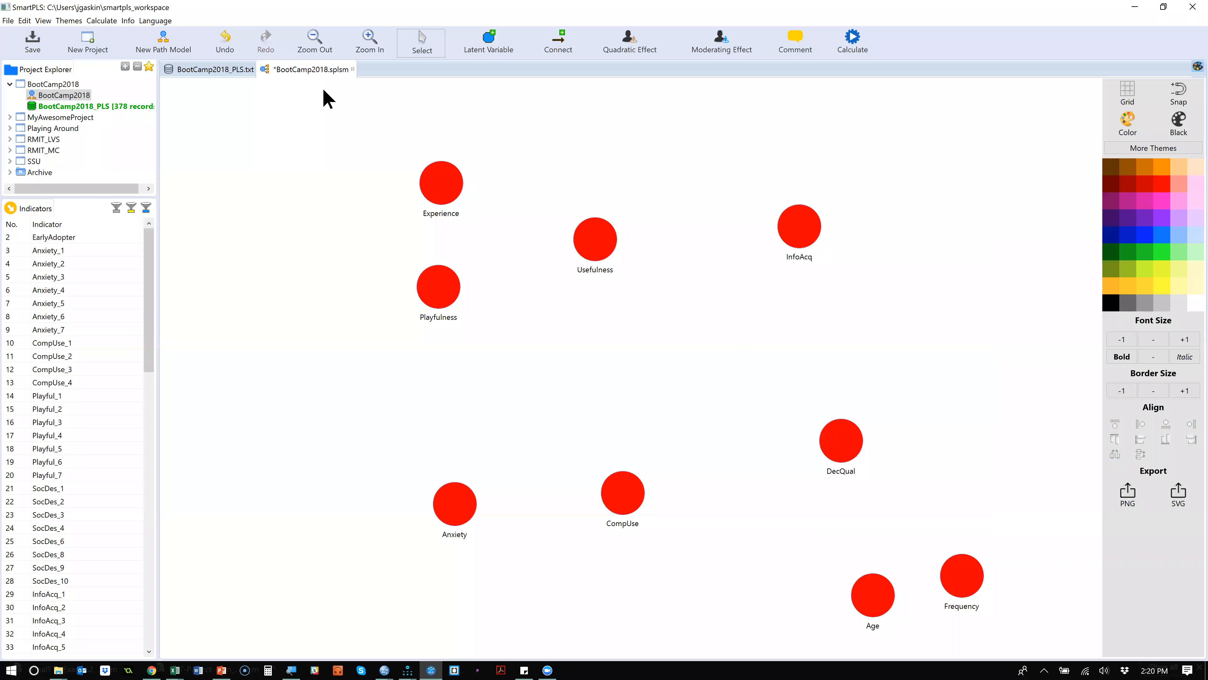
{"action": "left_click_drag", "start_coordinate": [572, 194], "coordinate": [851, 286]}
{"action": "left_click", "coordinate": [25, 20]}
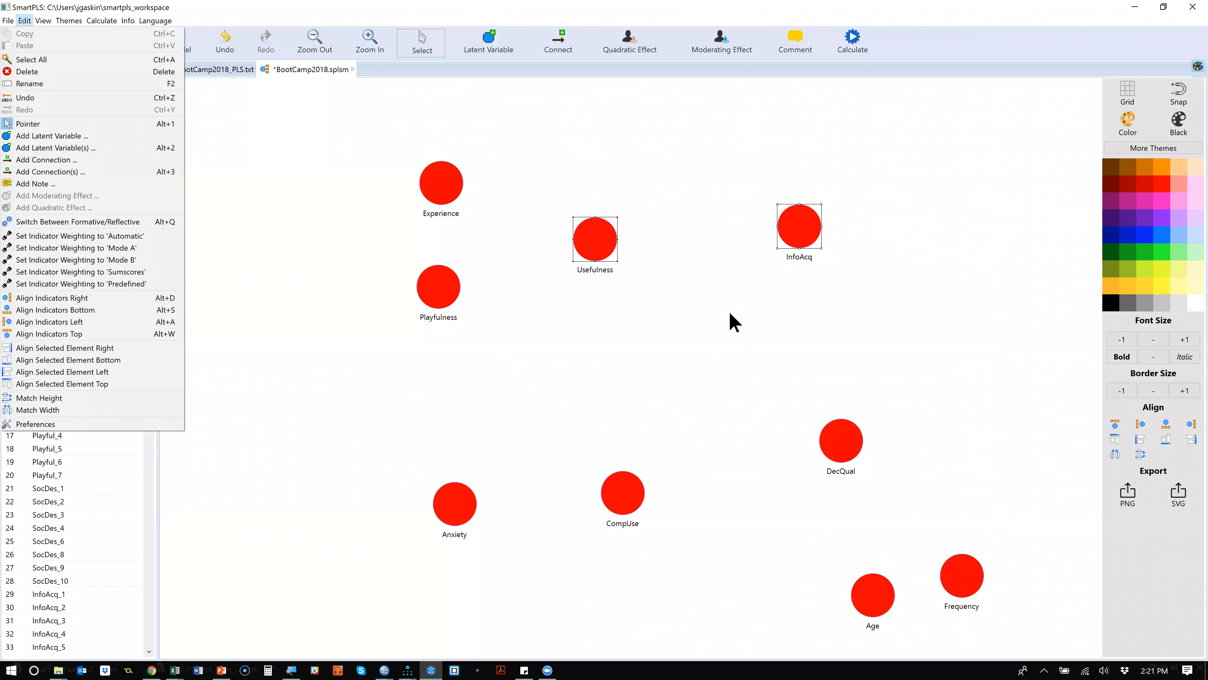
{"action": "left_click", "coordinate": [754, 336]}
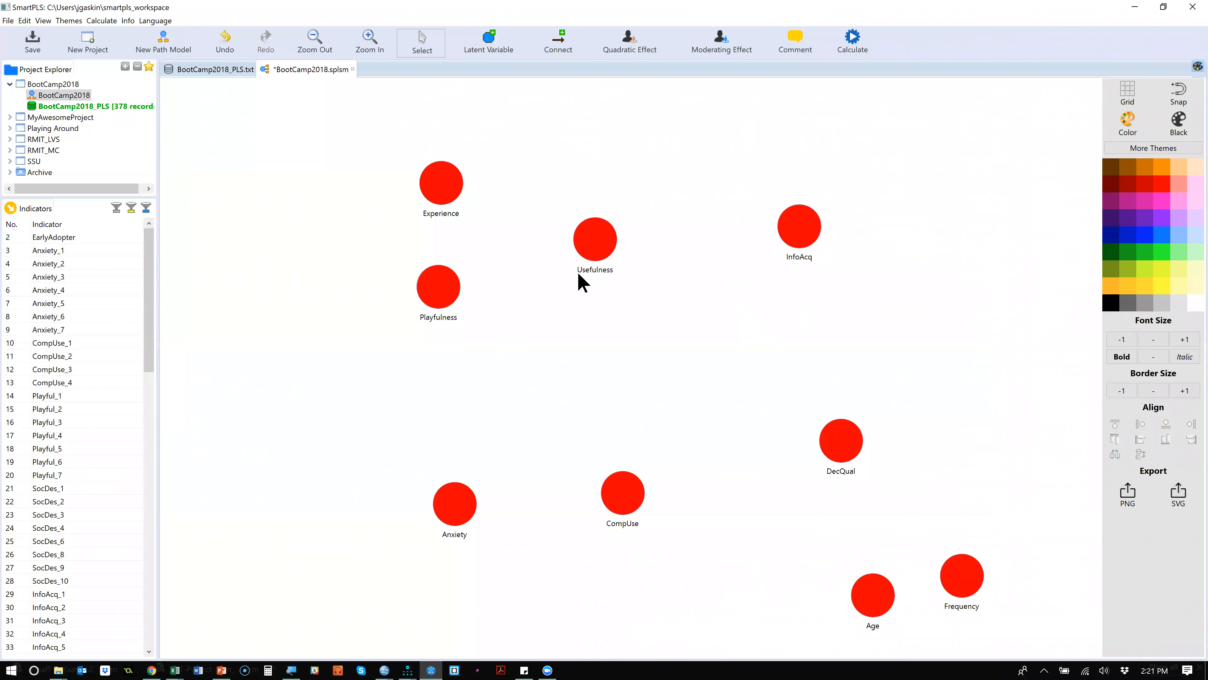
Step: Arrange Experience, Playfulness and Anxiety in an evenly spaced vertical column on the left side of the model
{"action": "left_click_drag", "start_coordinate": [449, 192], "coordinate": [367, 183]}
{"action": "left_click_drag", "start_coordinate": [442, 296], "coordinate": [361, 271]}
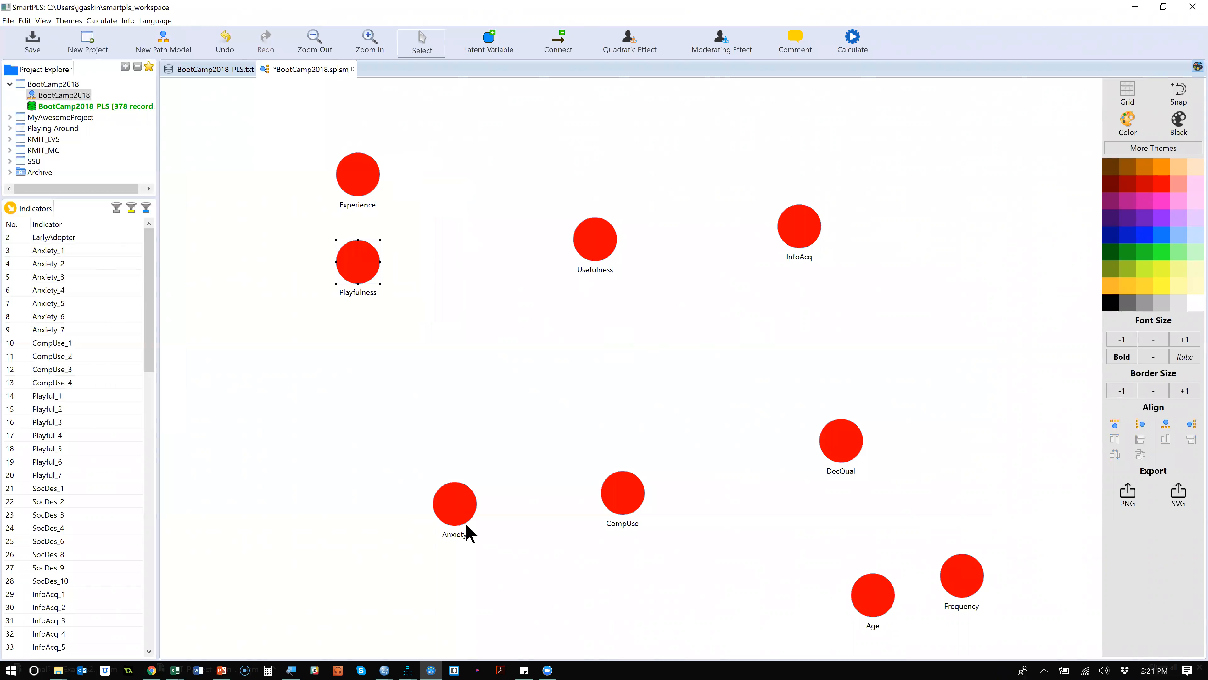
{"action": "left_click_drag", "start_coordinate": [456, 520], "coordinate": [357, 374]}
Step: Arrange Usefulness above CompUse as the model's middle column and InfoAcq above DecQual as its right column
{"action": "left_click_drag", "start_coordinate": [594, 238], "coordinate": [492, 214]}
{"action": "left_click_drag", "start_coordinate": [628, 507], "coordinate": [498, 326]}
{"action": "left_click", "coordinate": [816, 224]}
{"action": "left_click_drag", "start_coordinate": [712, 211], "coordinate": [655, 217]}
{"action": "left_click_drag", "start_coordinate": [840, 444], "coordinate": [632, 322]}
Step: Place Age and Frequency side by side below CompUse and DecQual, with Frequency to the left of Age
{"action": "left_click_drag", "start_coordinate": [889, 610], "coordinate": [610, 428]}
{"action": "left_click_drag", "start_coordinate": [944, 562], "coordinate": [538, 420]}
{"action": "left_click", "coordinate": [612, 431]}
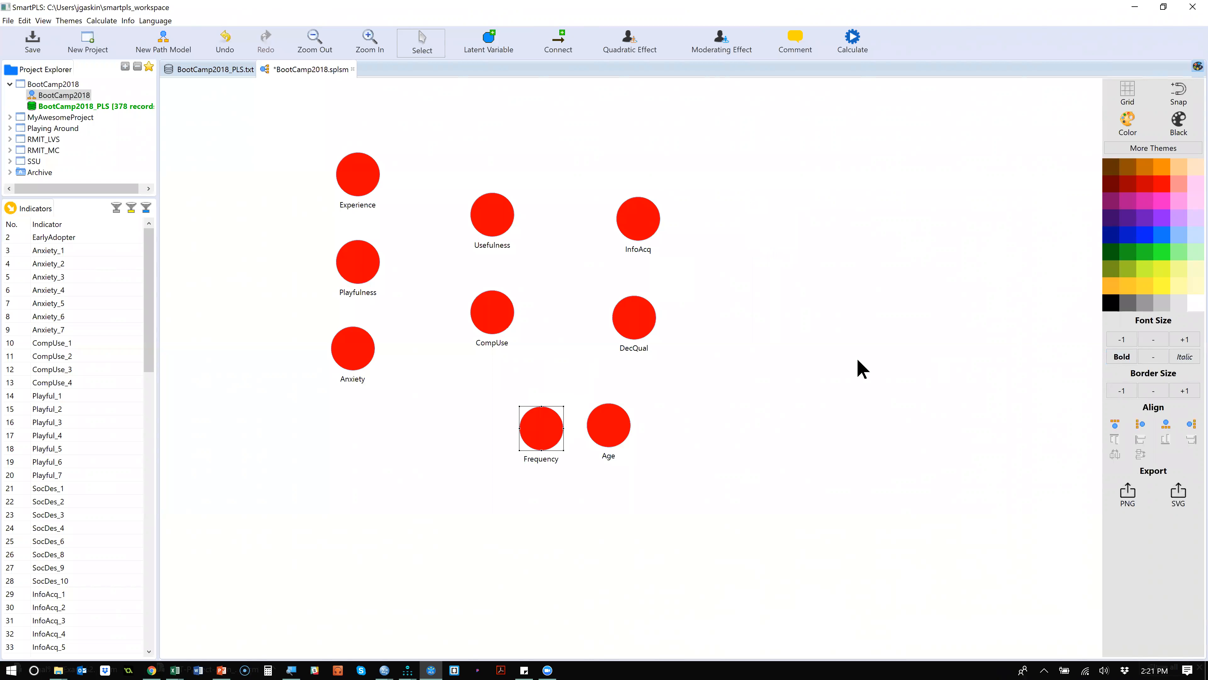
Step: Zoom the canvas in and out, settling on a moderately enlarged view that shows every latent variable
{"action": "scroll", "coordinate": [504, 293], "scroll_direction": "up", "scroll_amount": 1}
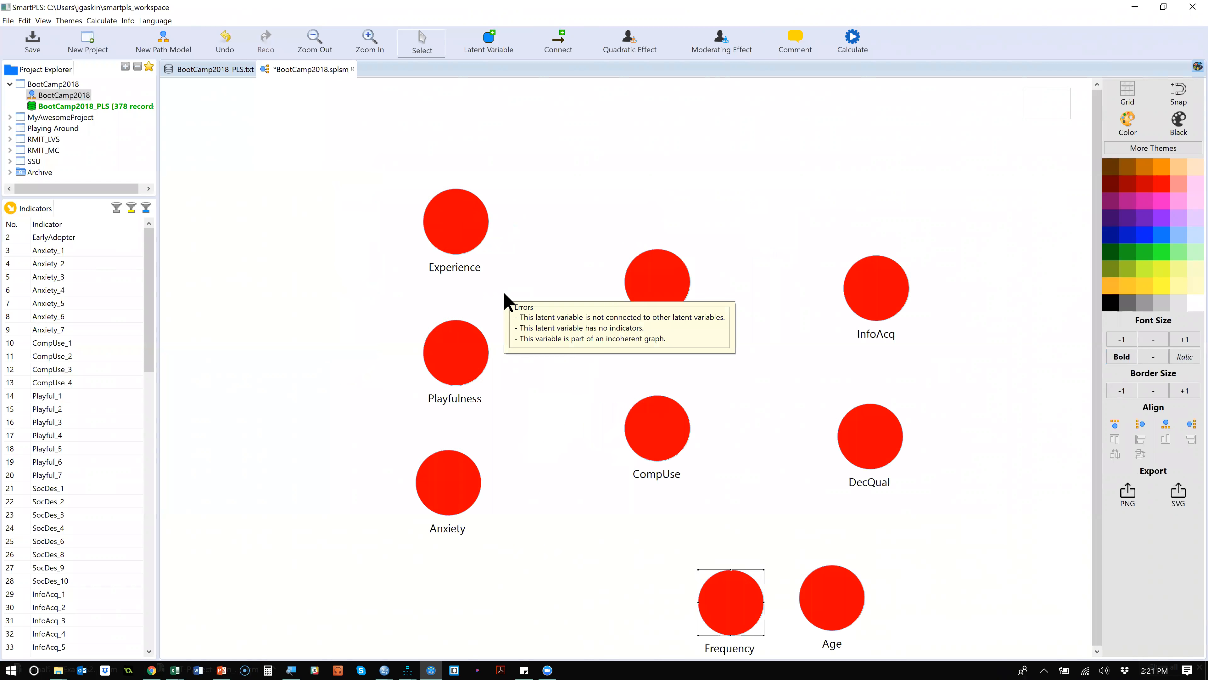
{"action": "scroll", "coordinate": [505, 294], "scroll_direction": "down", "scroll_amount": 3}
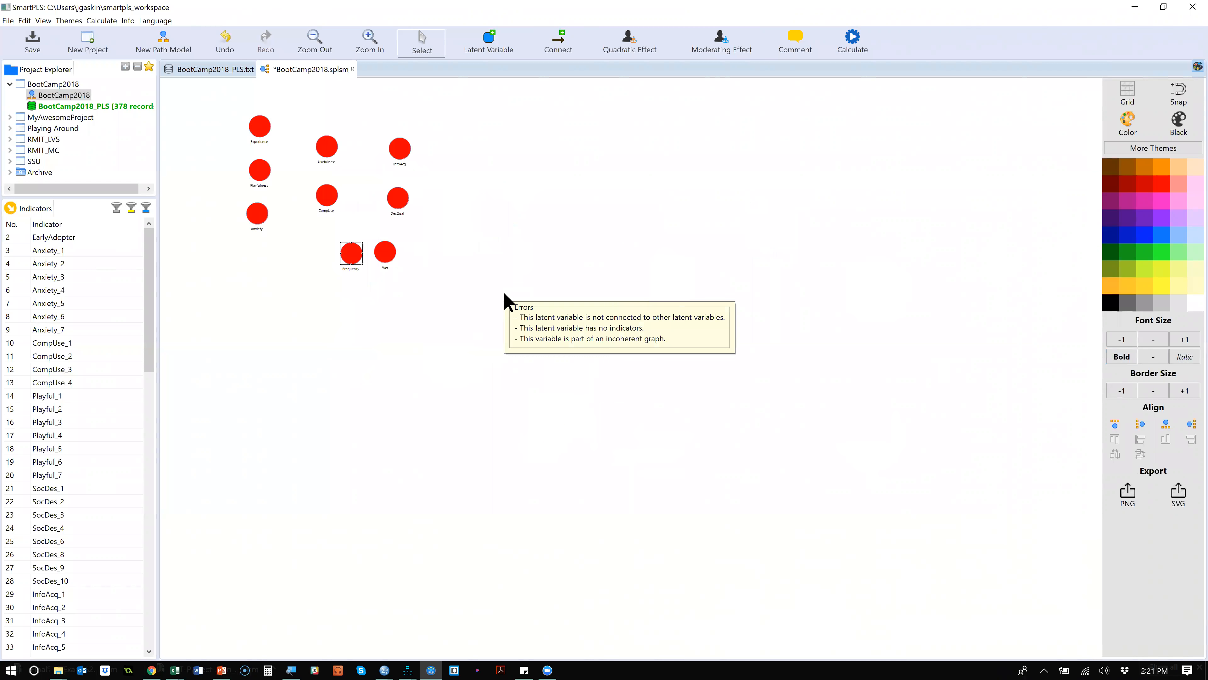
{"action": "scroll", "coordinate": [505, 293], "scroll_direction": "up", "scroll_amount": 1}
{"action": "scroll", "coordinate": [505, 294], "scroll_direction": "down", "scroll_amount": 1}
{"action": "scroll", "coordinate": [504, 294], "scroll_direction": "up", "scroll_amount": 2}
{"action": "scroll", "coordinate": [504, 293], "scroll_direction": "down", "scroll_amount": 2}
{"action": "scroll", "coordinate": [505, 293], "scroll_direction": "up", "scroll_amount": 2}
{"action": "scroll", "coordinate": [504, 294], "scroll_direction": "down", "scroll_amount": 1}
{"action": "scroll", "coordinate": [504, 294], "scroll_direction": "up", "scroll_amount": 4}
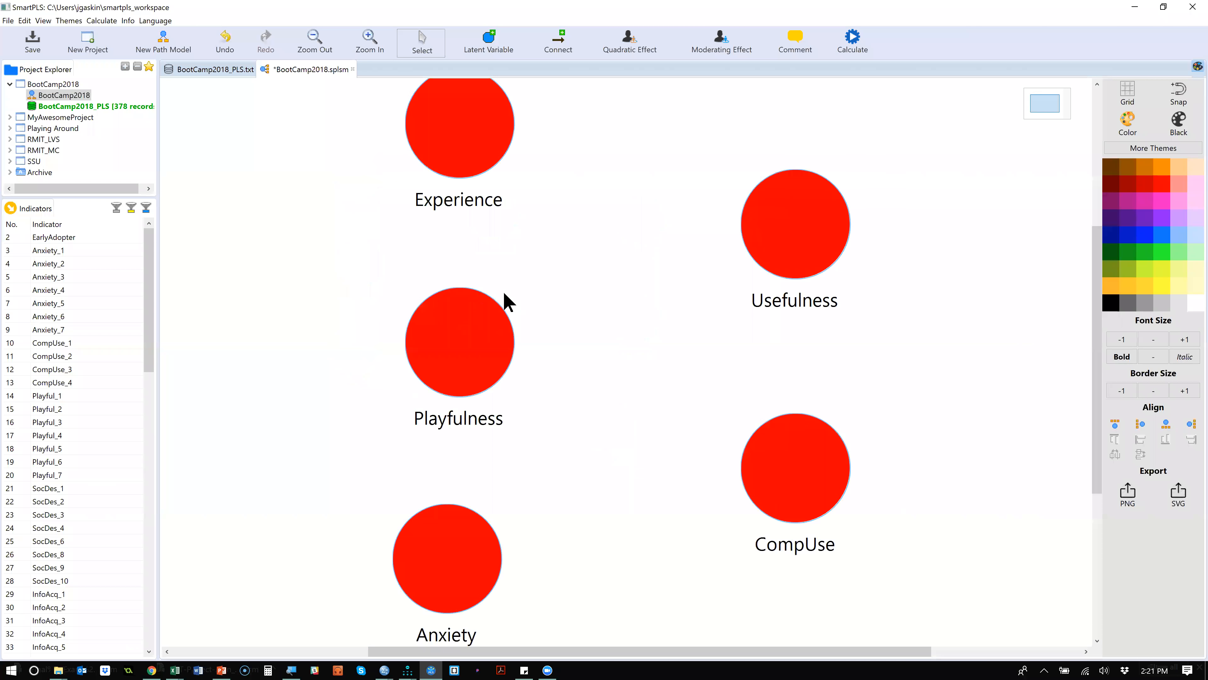
{"action": "scroll", "coordinate": [505, 293], "scroll_direction": "up", "scroll_amount": 1}
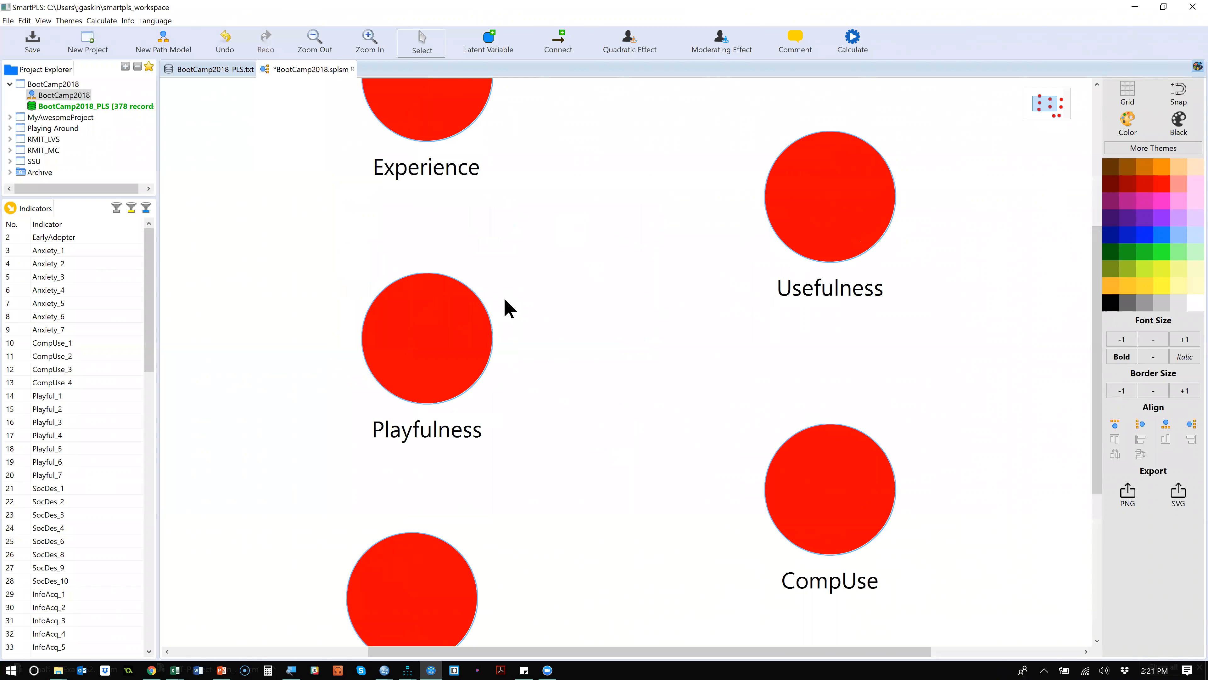
{"action": "scroll", "coordinate": [505, 299], "scroll_direction": "down", "scroll_amount": 5}
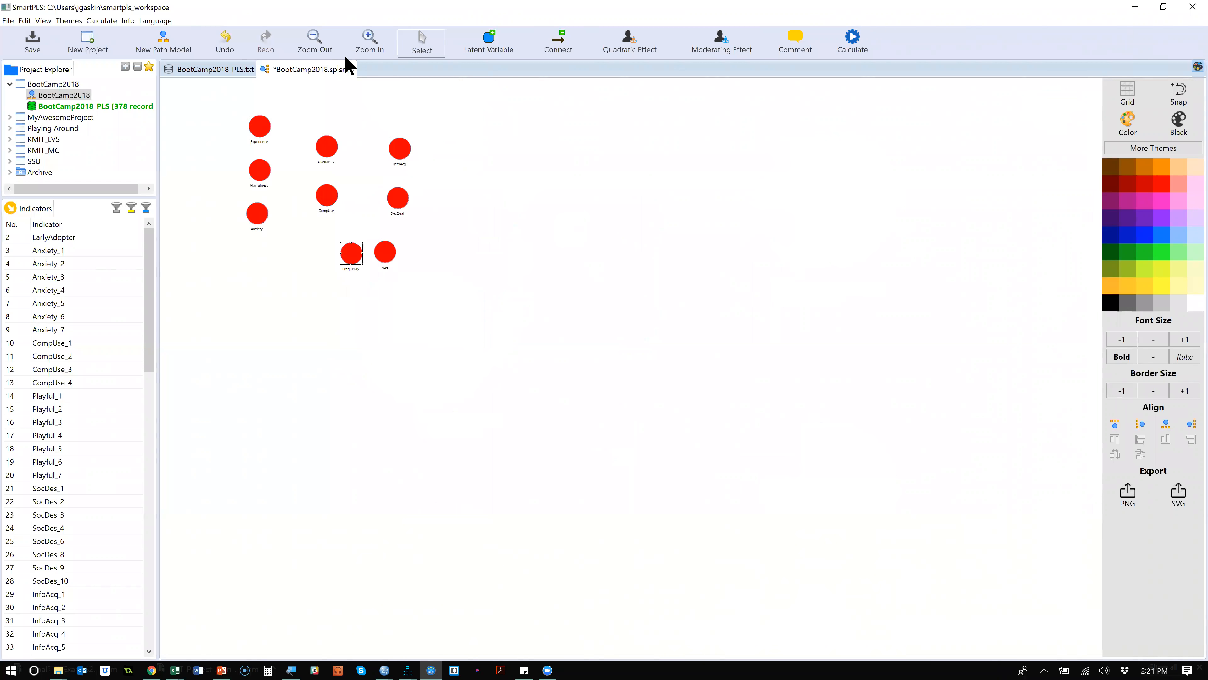
{"action": "left_click", "coordinate": [316, 35]}
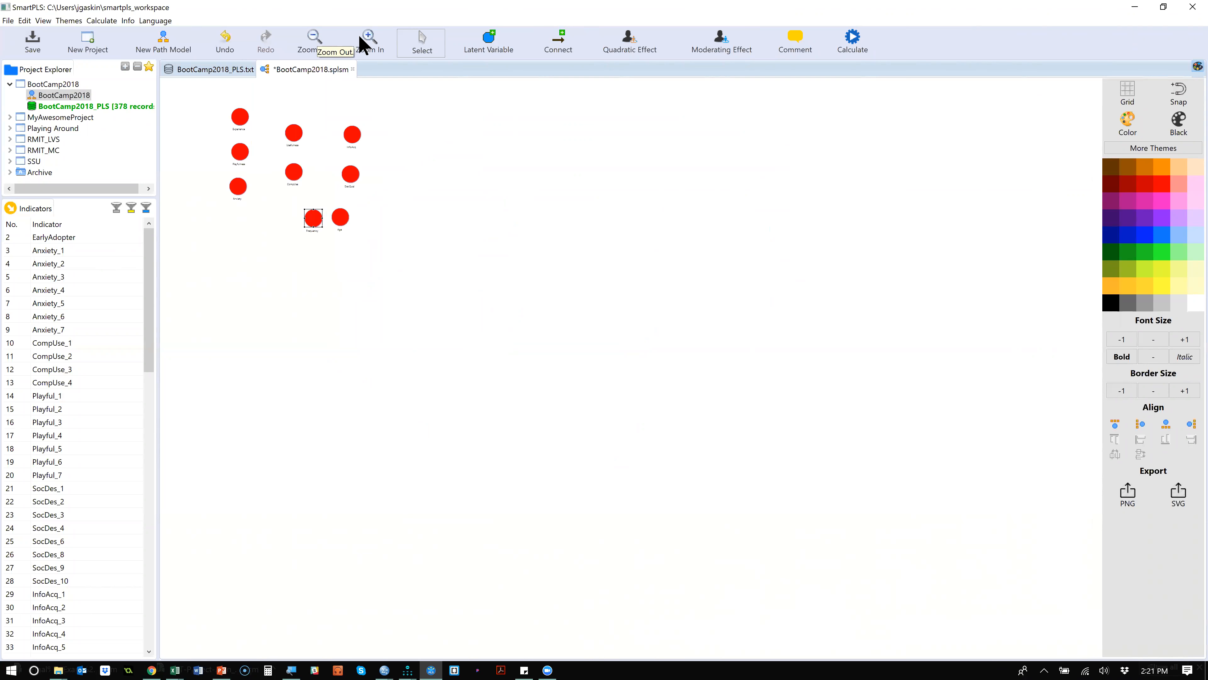
{"action": "left_click", "coordinate": [383, 38]}
{"action": "left_click", "coordinate": [383, 38]}
{"action": "left_click", "coordinate": [383, 38]}
{"action": "left_click", "coordinate": [382, 35]}
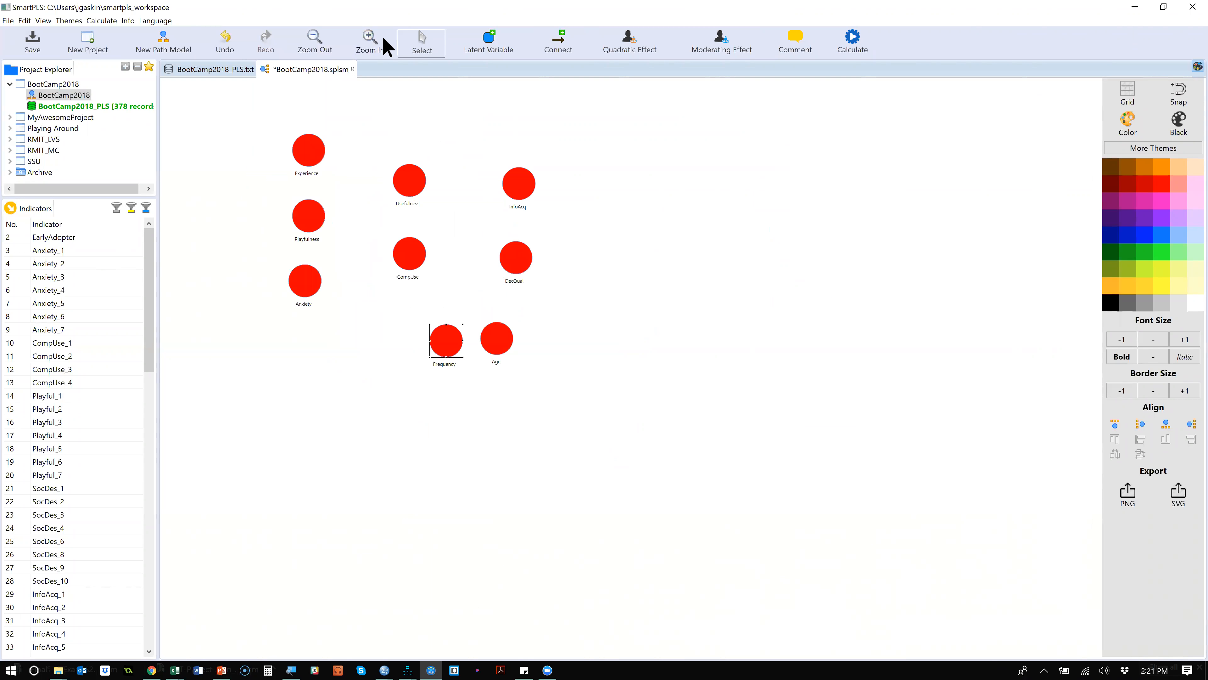
{"action": "left_click", "coordinate": [383, 35]}
{"action": "left_click", "coordinate": [382, 35]}
{"action": "left_click", "coordinate": [382, 35]}
{"action": "left_click", "coordinate": [383, 38]}
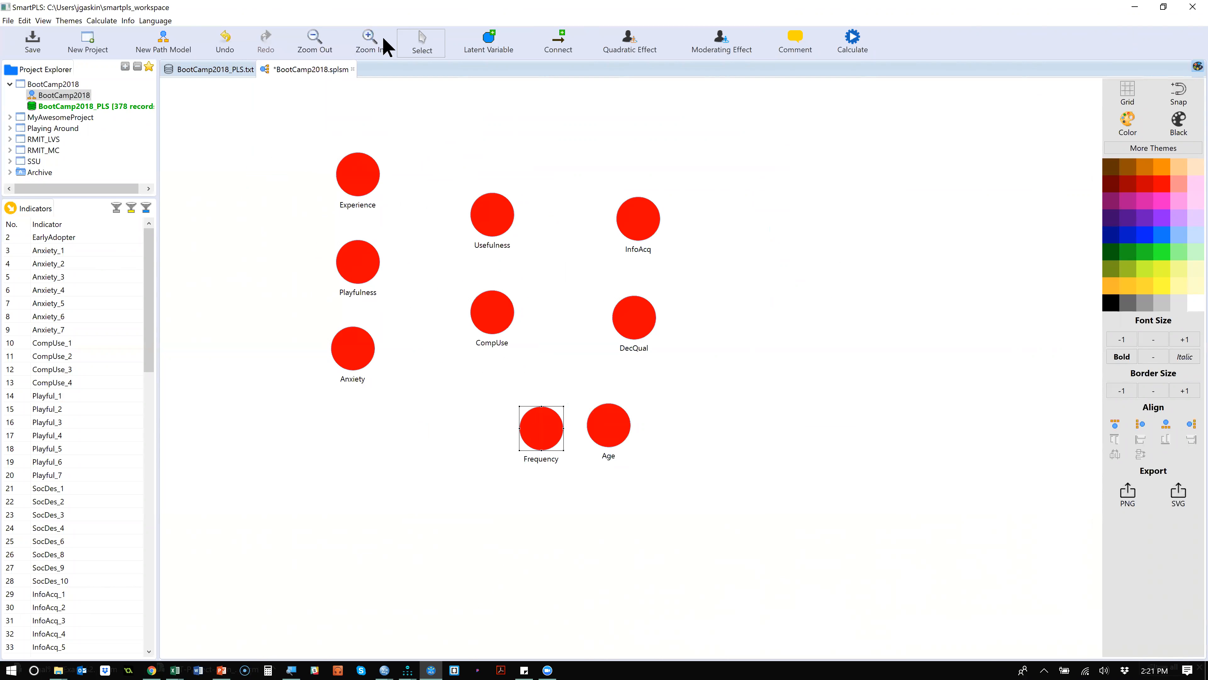
{"action": "left_click", "coordinate": [383, 38]}
{"action": "left_click", "coordinate": [383, 38]}
{"action": "left_click", "coordinate": [383, 37]}
{"action": "left_click", "coordinate": [383, 37]}
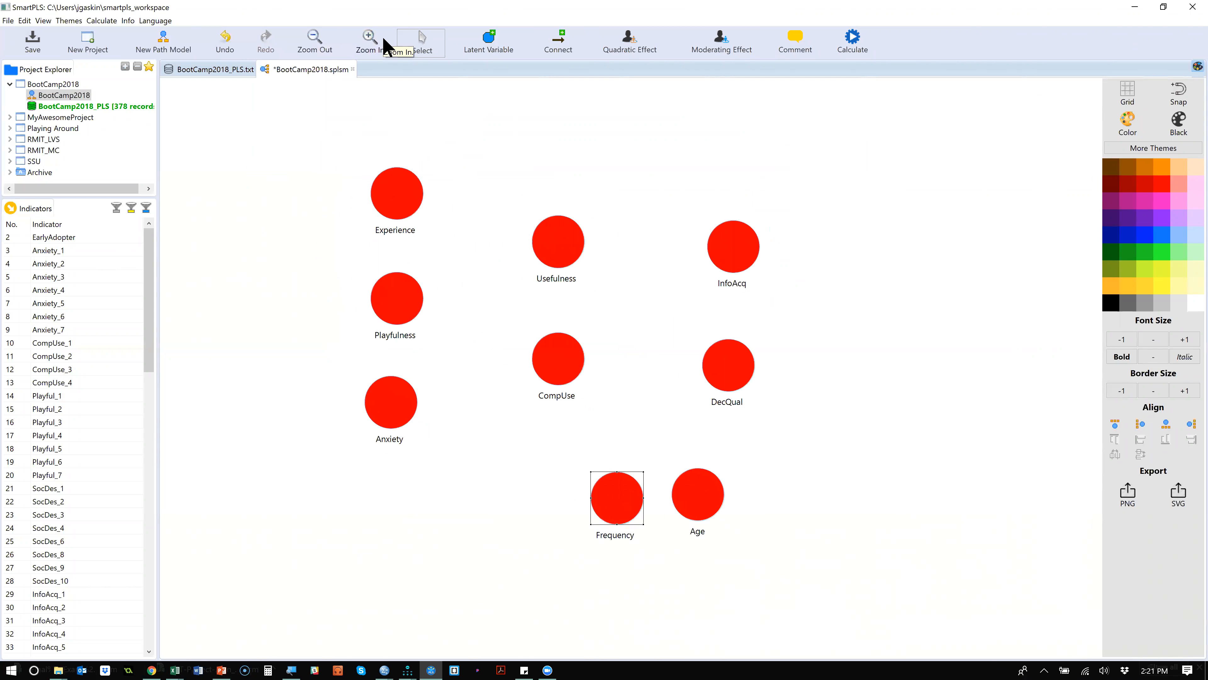
{"action": "left_click", "coordinate": [383, 37]}
{"action": "left_click", "coordinate": [383, 37]}
Step: Nudge InfoAcq slightly left and down so it lines up above DecQual
{"action": "mouse_move", "coordinate": [774, 273]}
{"action": "left_mouse_down"}
{"action": "mouse_move", "coordinate": [799, 154]}
{"action": "mouse_move", "coordinate": [728, 291]}
{"action": "mouse_move", "coordinate": [748, 269]}
{"action": "mouse_move", "coordinate": [761, 278]}
{"action": "left_mouse_up"}
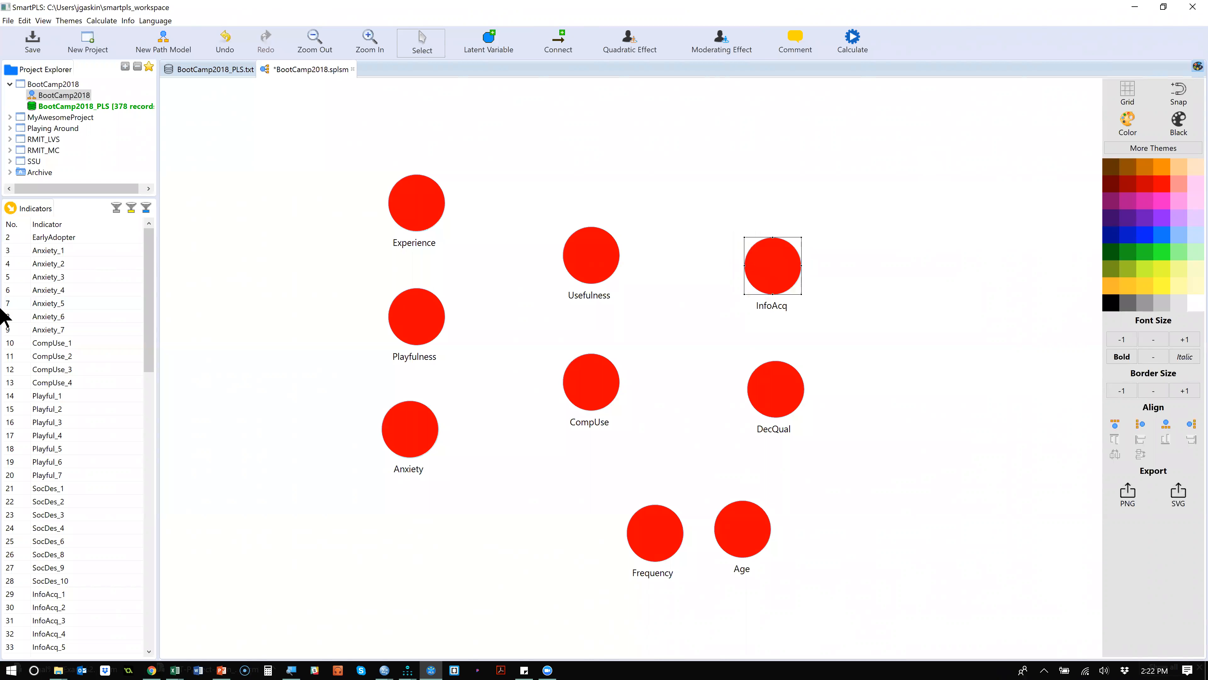
Step: Assign indicators Anxiety_1 through Anxiety_7 to the Anxiety latent variable
{"action": "left_click", "coordinate": [72, 252]}
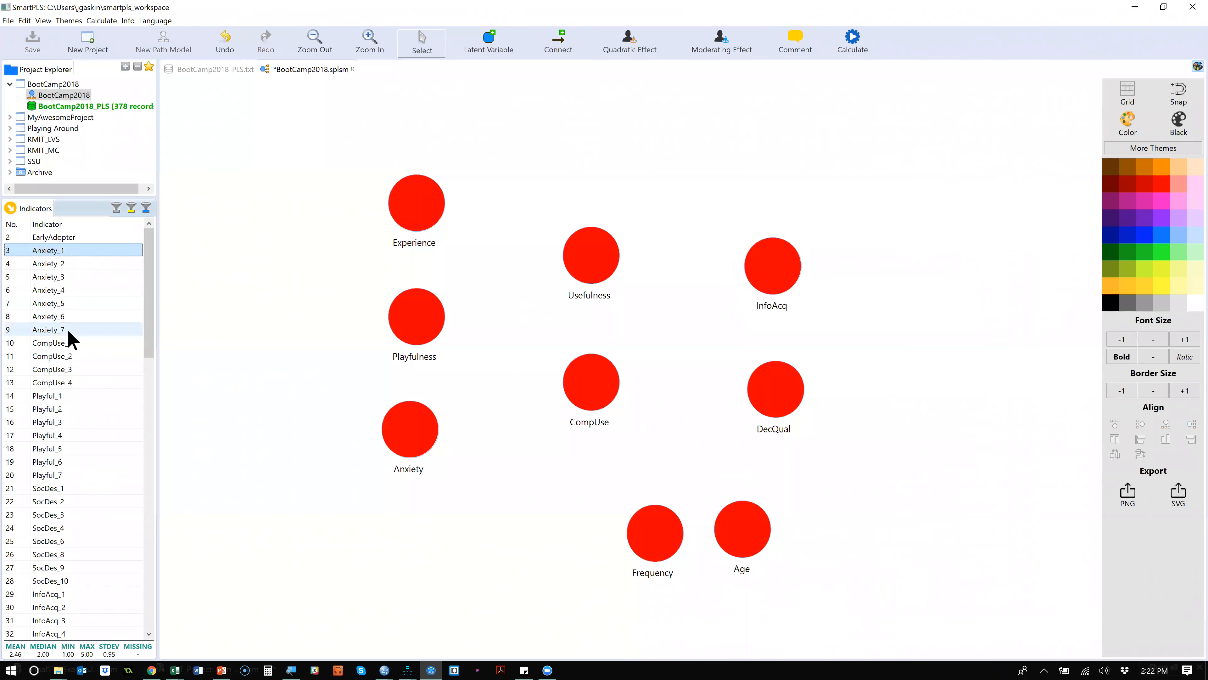
{"action": "left_click", "coordinate": [67, 329], "text": "shift"}
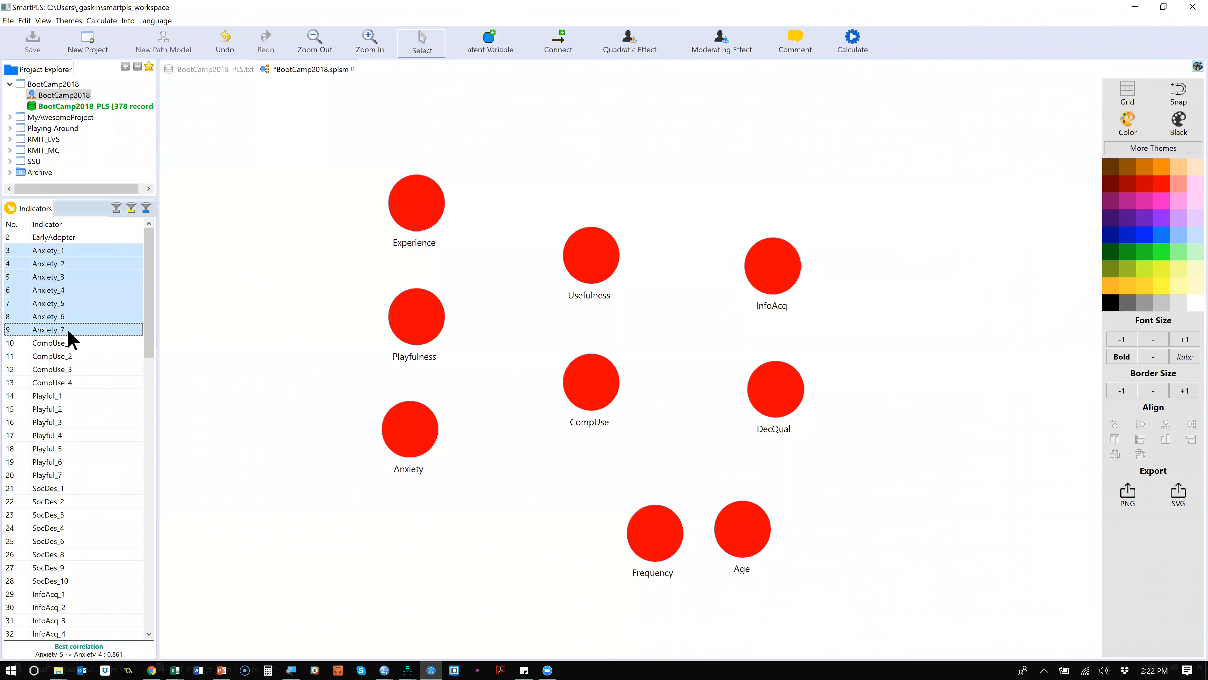
{"action": "left_click_drag", "start_coordinate": [97, 268], "coordinate": [402, 421]}
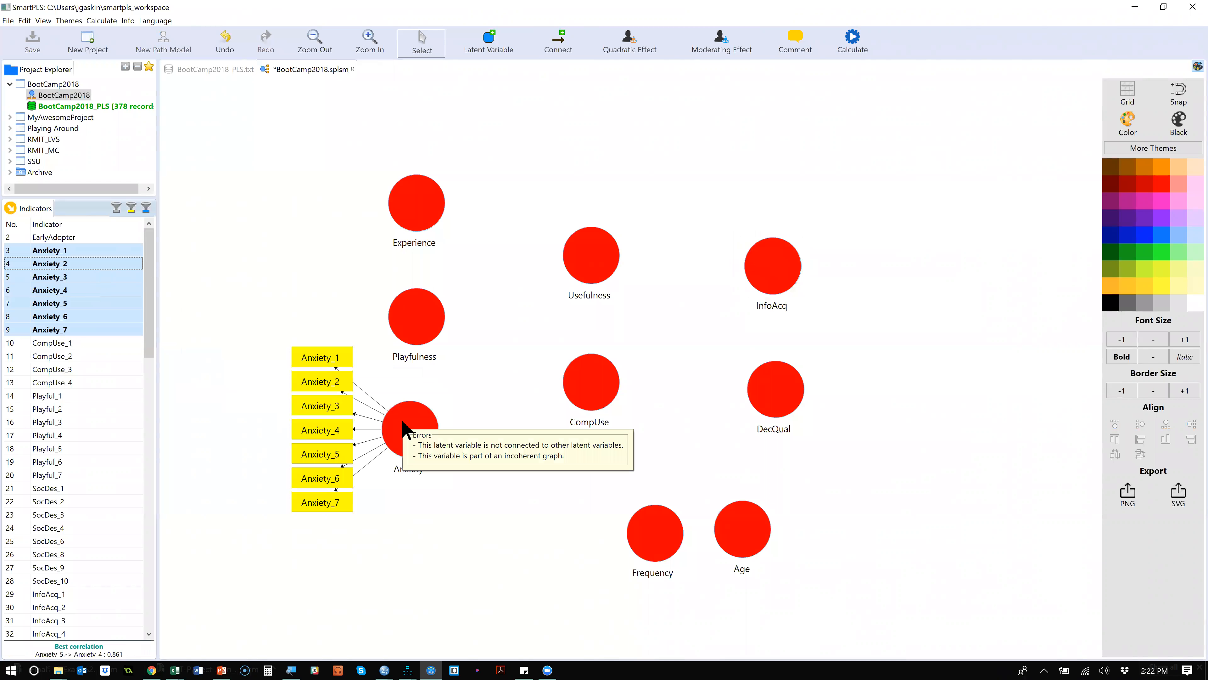
Step: Assign indicators CompUse_1 through CompUse_4 to the CompUse latent variable
{"action": "left_click", "coordinate": [53, 344]}
{"action": "left_click", "coordinate": [76, 384], "text": "shift"}
{"action": "left_click_drag", "start_coordinate": [121, 370], "coordinate": [583, 383]}
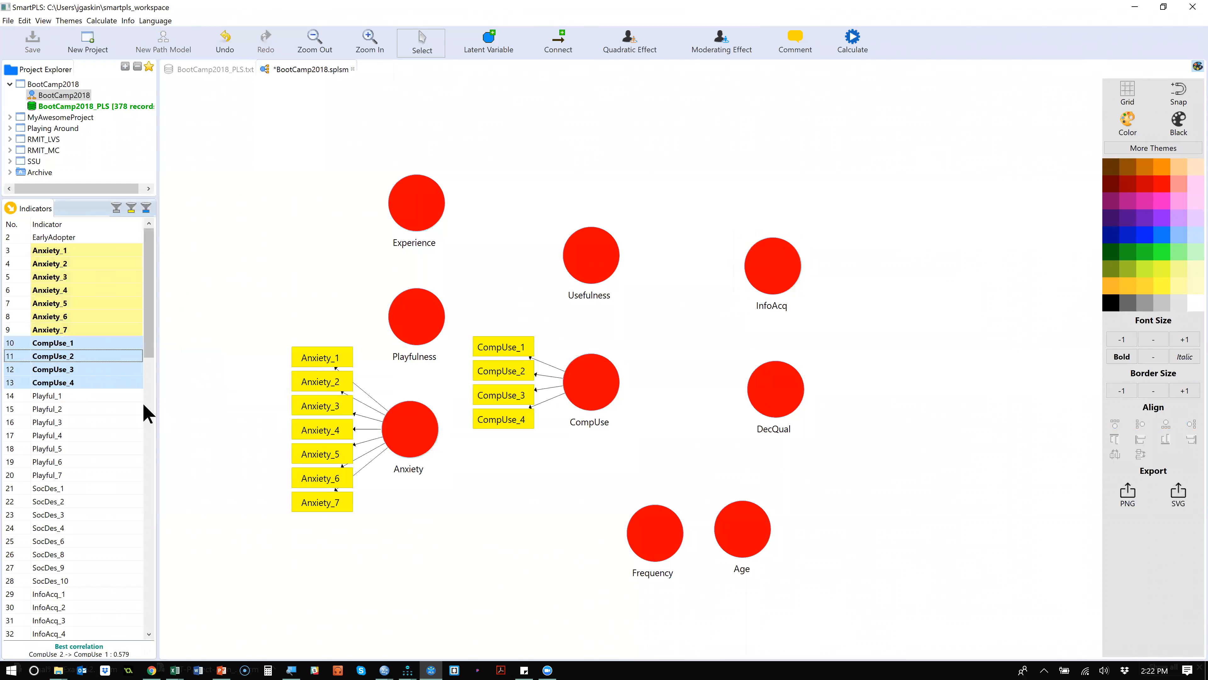
Step: Assign indicators Playful_1 through Playful_7 to the Playfulness latent variable
{"action": "left_click", "coordinate": [71, 396]}
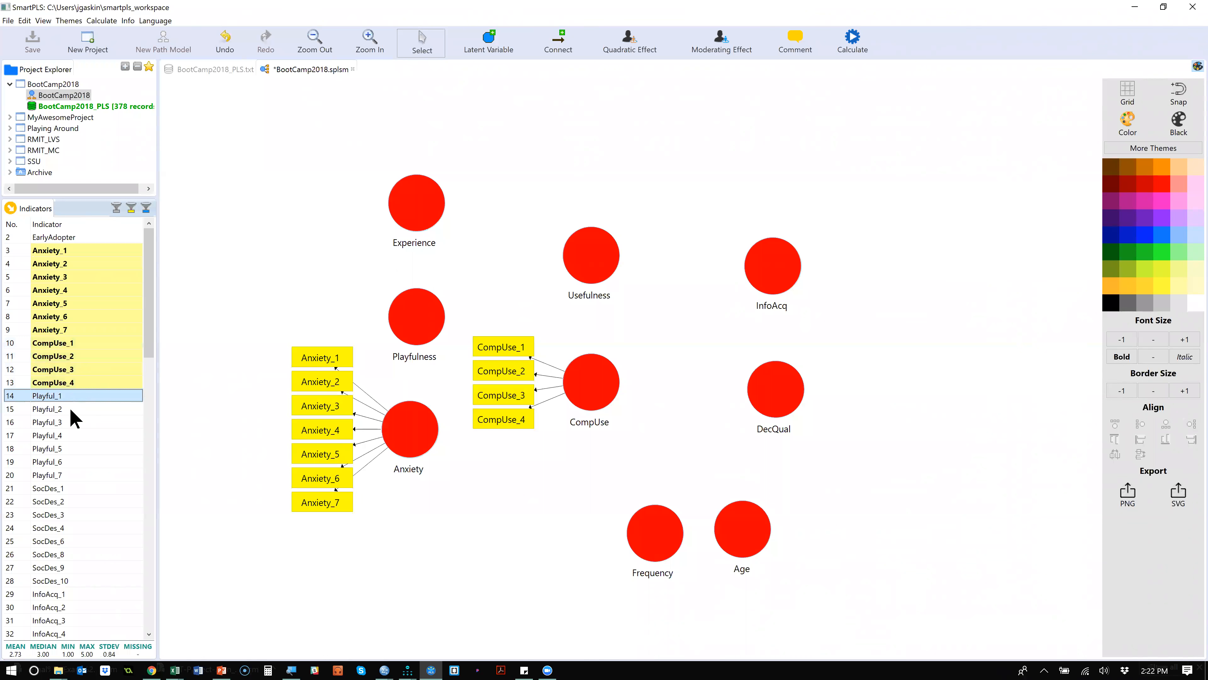
{"action": "left_click", "coordinate": [85, 474], "text": "shift"}
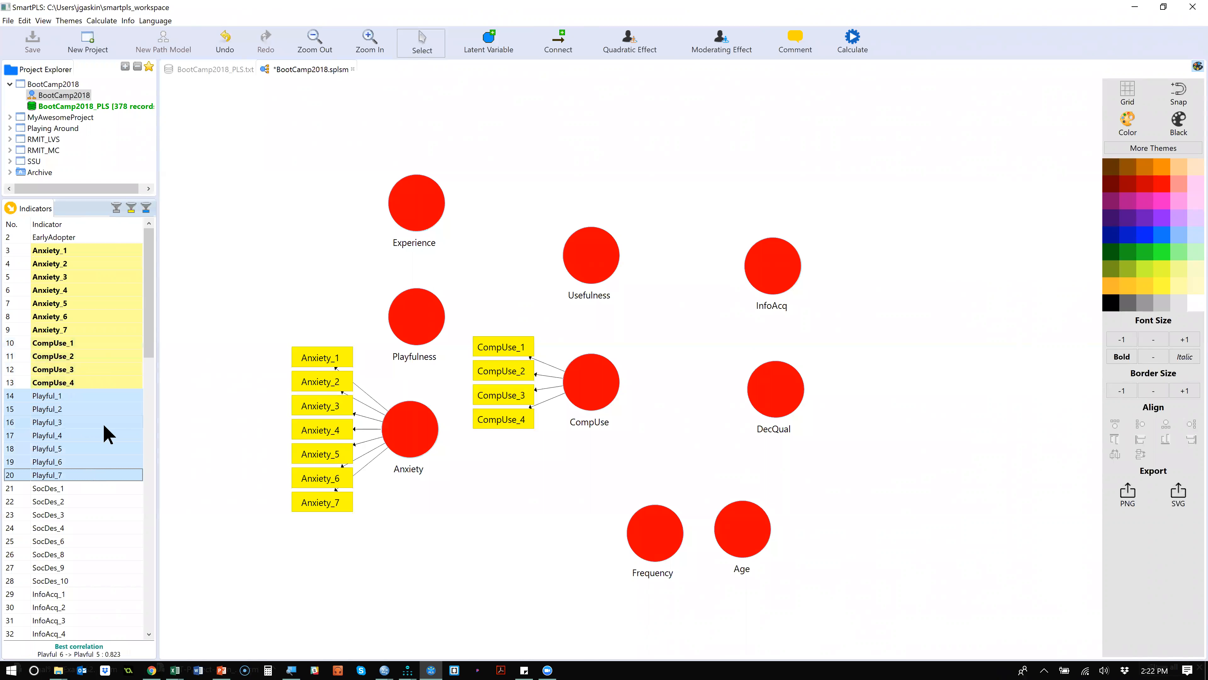
{"action": "left_click_drag", "start_coordinate": [104, 423], "coordinate": [418, 311]}
Step: Assign indicators InfoAcq_1 through InfoAcq_5 to the InfoAcq latent variable
{"action": "left_click", "coordinate": [90, 486]}
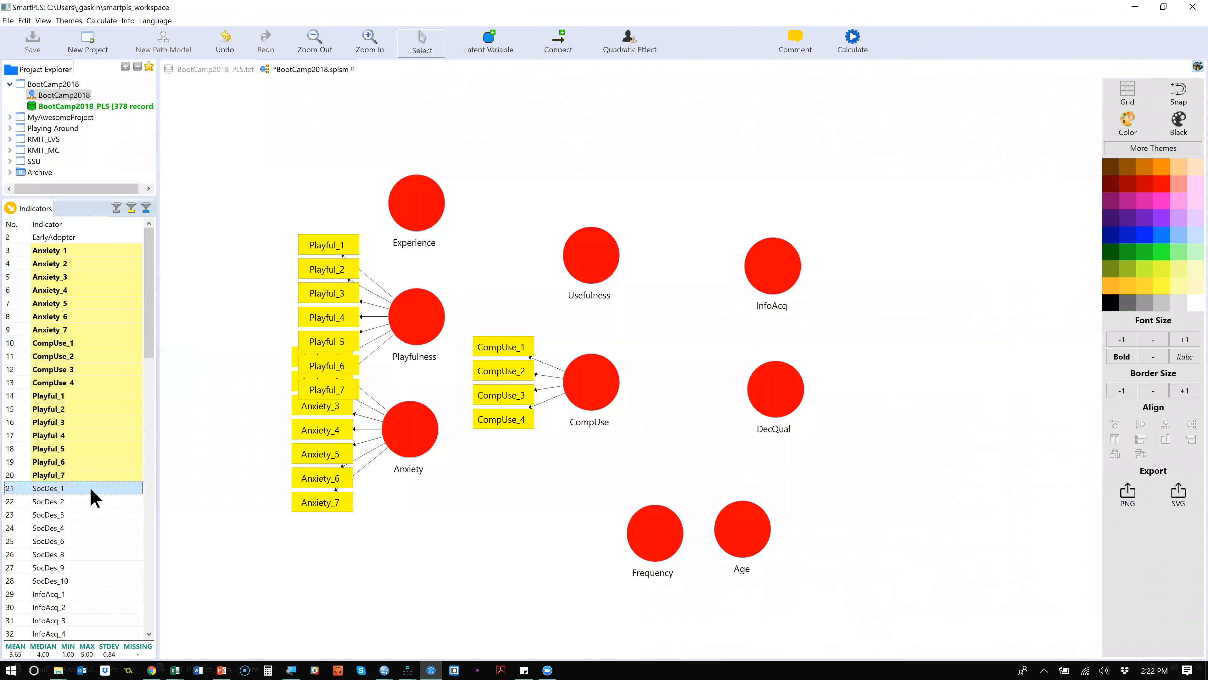
{"action": "scroll", "coordinate": [73, 530], "scroll_direction": "down", "scroll_amount": 2}
{"action": "left_click", "coordinate": [68, 509]}
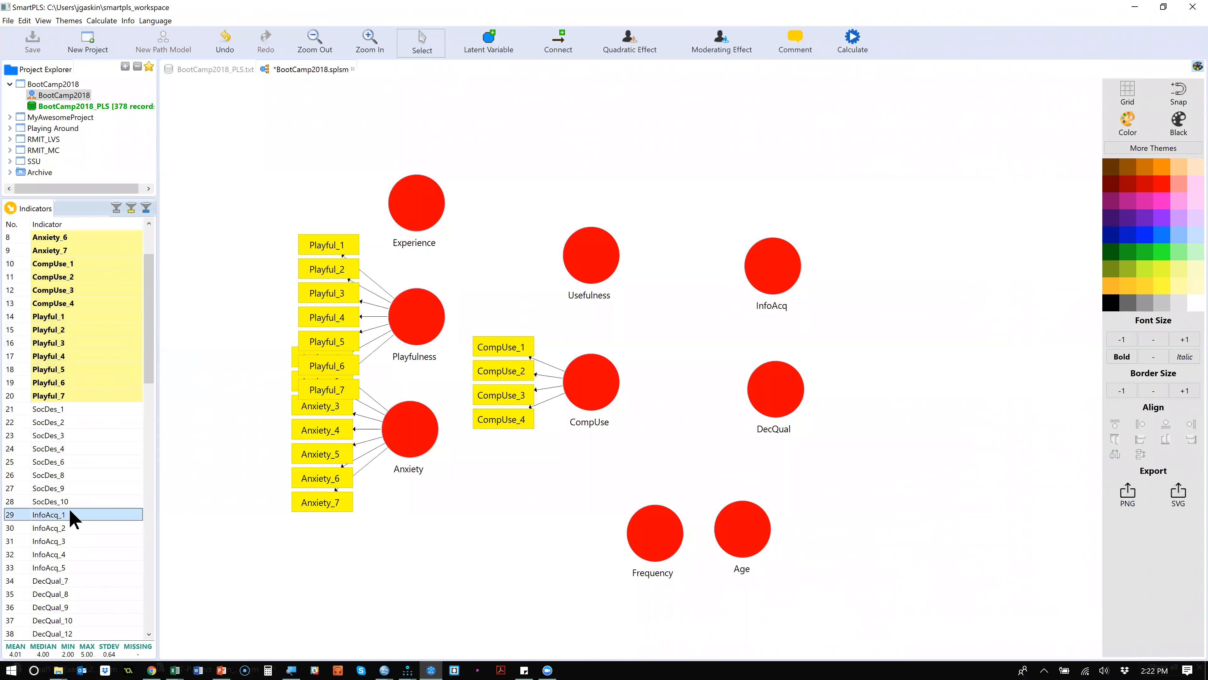
{"action": "left_click", "coordinate": [68, 564], "text": "shift"}
{"action": "left_click_drag", "start_coordinate": [68, 564], "coordinate": [774, 278]}
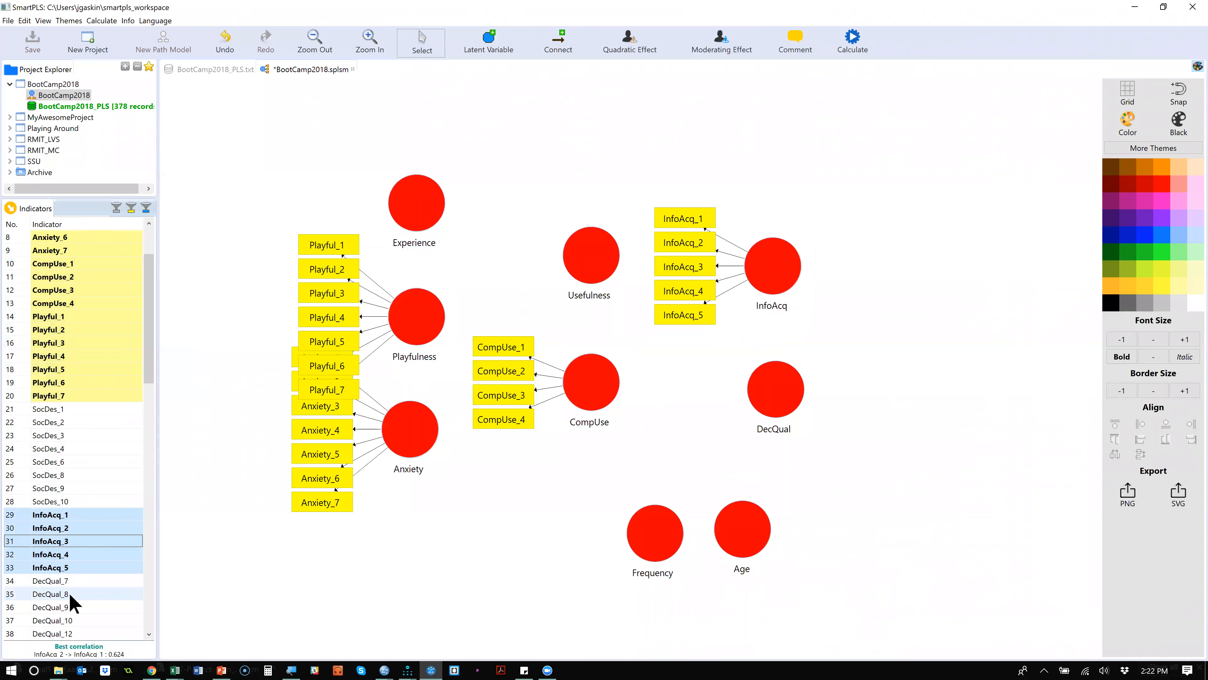
Step: Assign indicators DecQual_7, DecQual_8, DecQual_9, DecQual_10 and DecQual_12 to the DecQual latent variable
{"action": "left_click", "coordinate": [77, 580]}
{"action": "scroll", "coordinate": [76, 580], "scroll_direction": "down", "scroll_amount": 2}
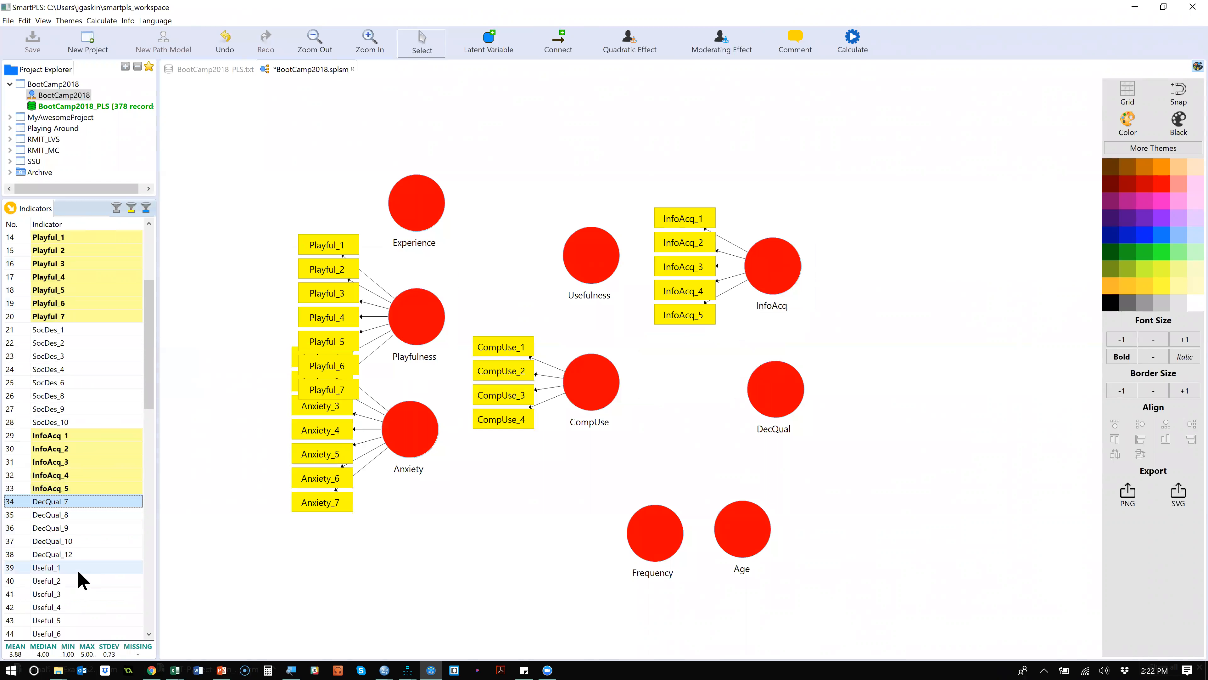
{"action": "left_click", "coordinate": [85, 553], "text": "shift"}
{"action": "left_click_drag", "start_coordinate": [116, 519], "coordinate": [799, 395]}
Step: Assign indicators Useful_1 through Useful_7 to the Usefulness latent variable
{"action": "left_click", "coordinate": [81, 567]}
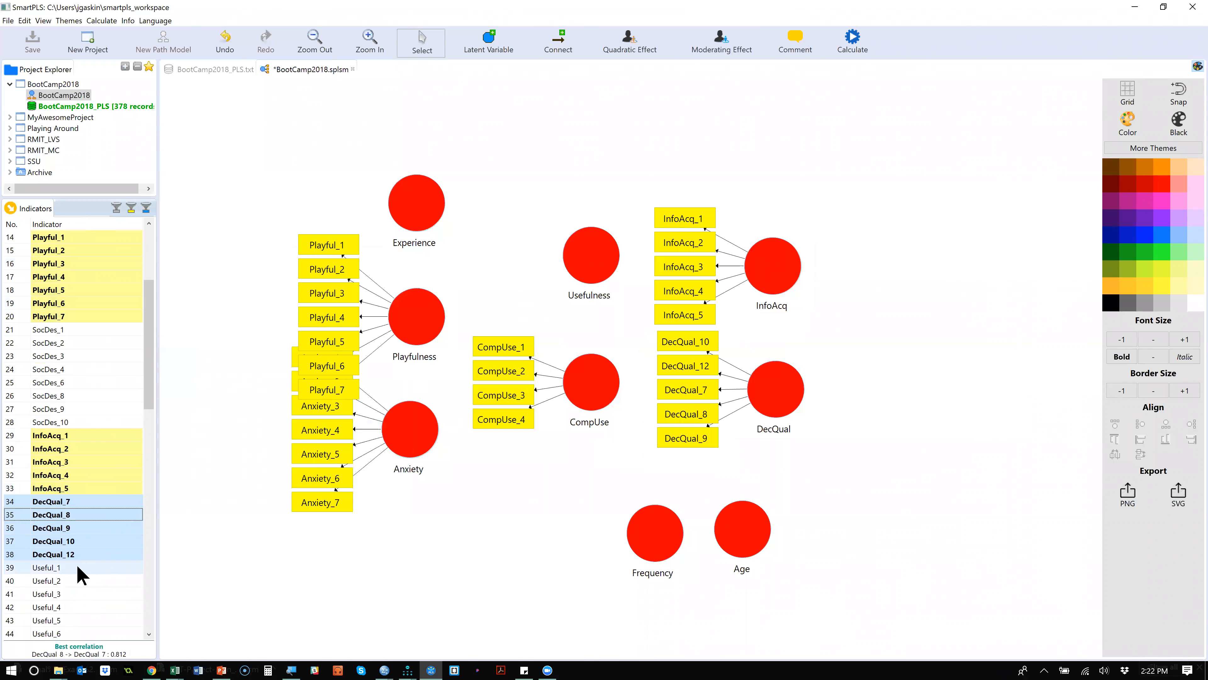
{"action": "scroll", "coordinate": [81, 574], "scroll_direction": "down", "scroll_amount": 4}
{"action": "left_click", "coordinate": [66, 489], "text": "shift"}
{"action": "left_click_drag", "start_coordinate": [86, 451], "coordinate": [573, 250]}
Step: Assign the Age indicator to the Age latent variable and the Experience indicator to the Experience latent variable
{"action": "scroll", "coordinate": [64, 419], "scroll_direction": "up", "scroll_amount": 8}
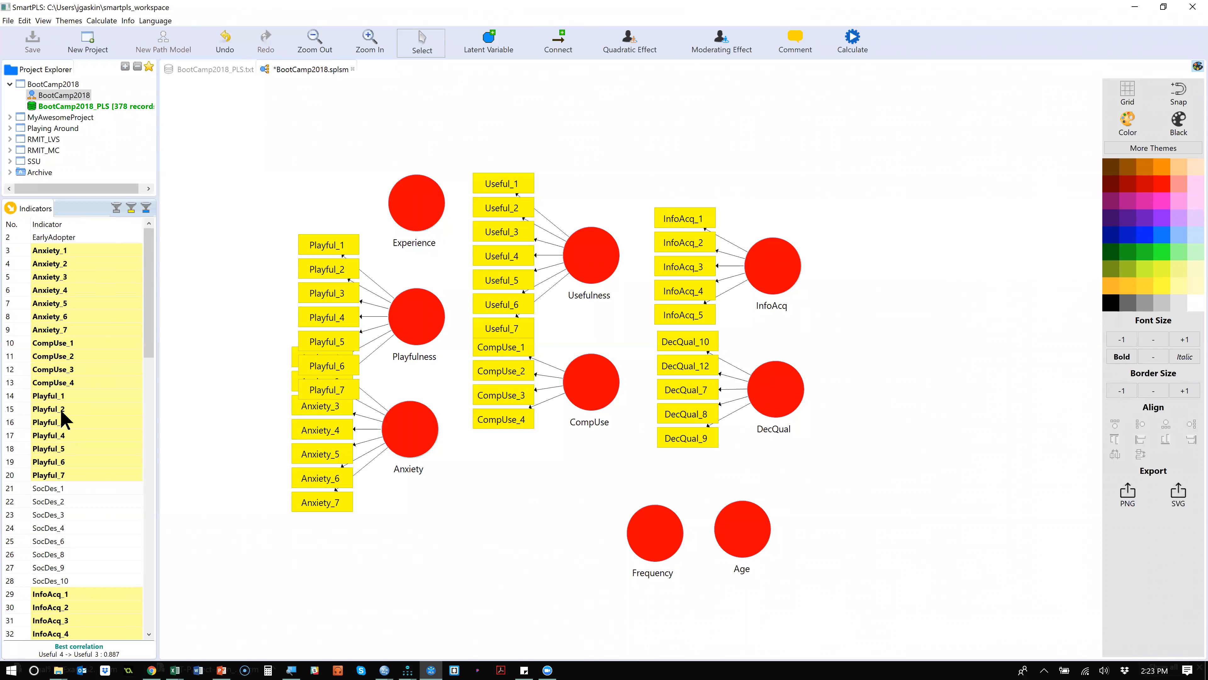
{"action": "scroll", "coordinate": [61, 407], "scroll_direction": "down", "scroll_amount": 10}
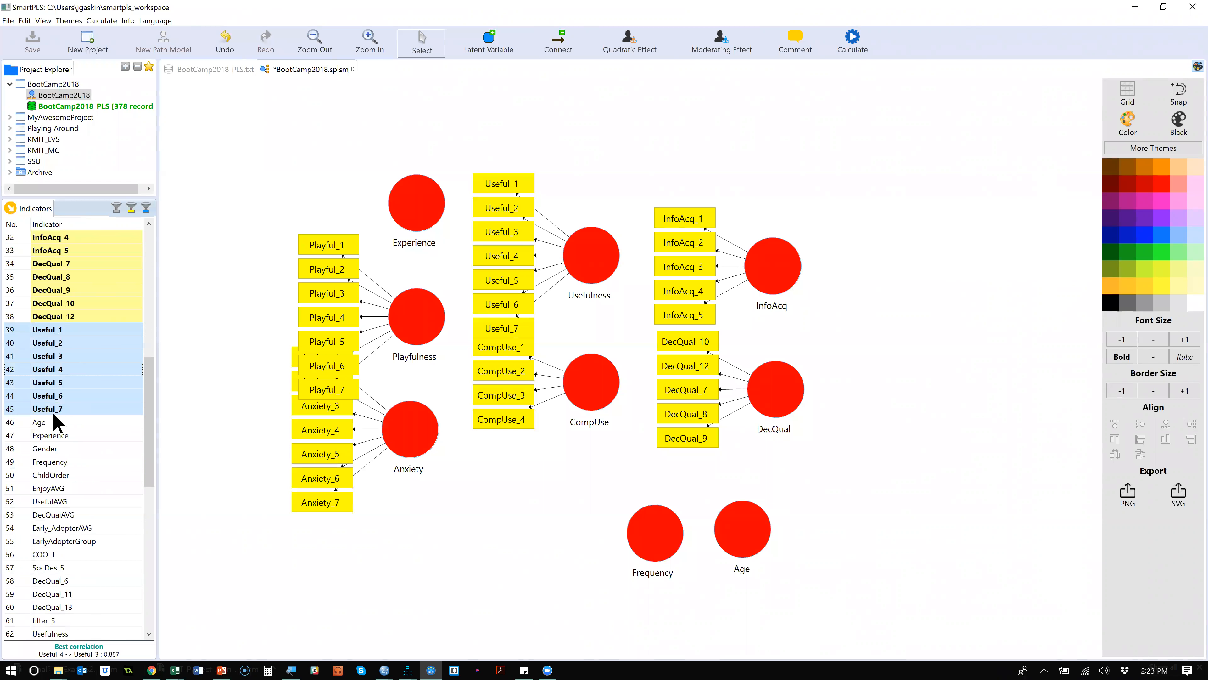
{"action": "left_click_drag", "start_coordinate": [50, 422], "coordinate": [750, 537]}
{"action": "left_click_drag", "start_coordinate": [59, 436], "coordinate": [418, 202]}
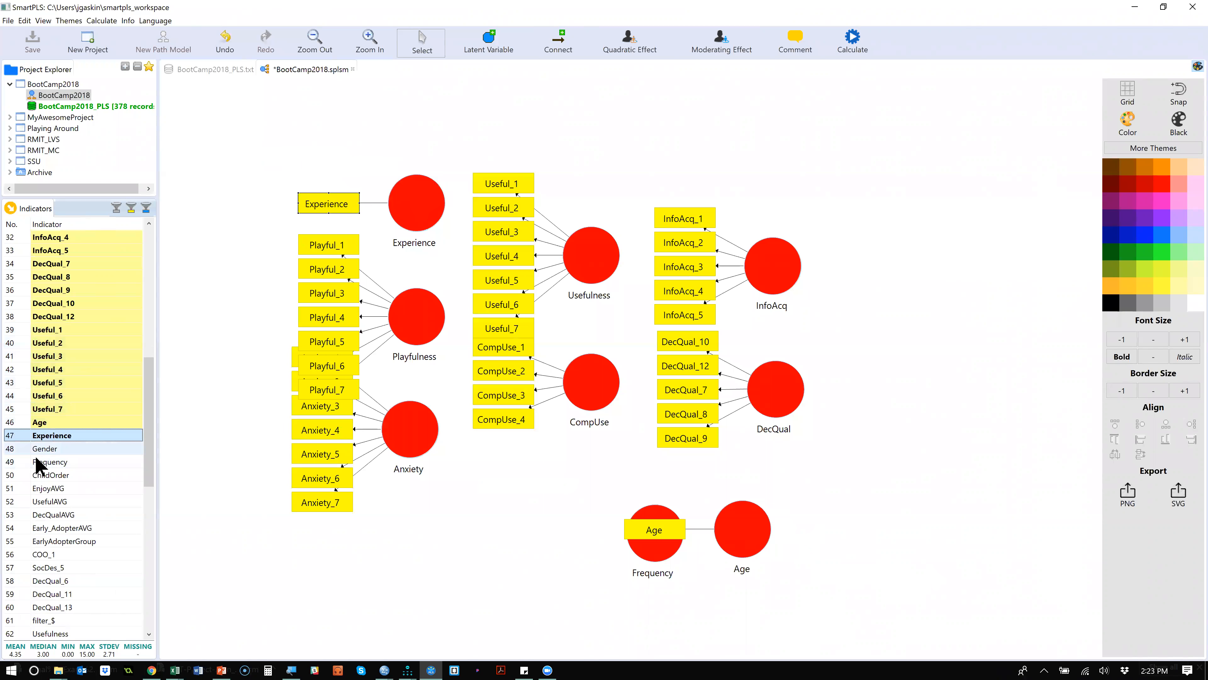
Step: Assign the Frequency indicator to the Frequency latent variable
{"action": "left_click_drag", "start_coordinate": [47, 465], "coordinate": [666, 561]}
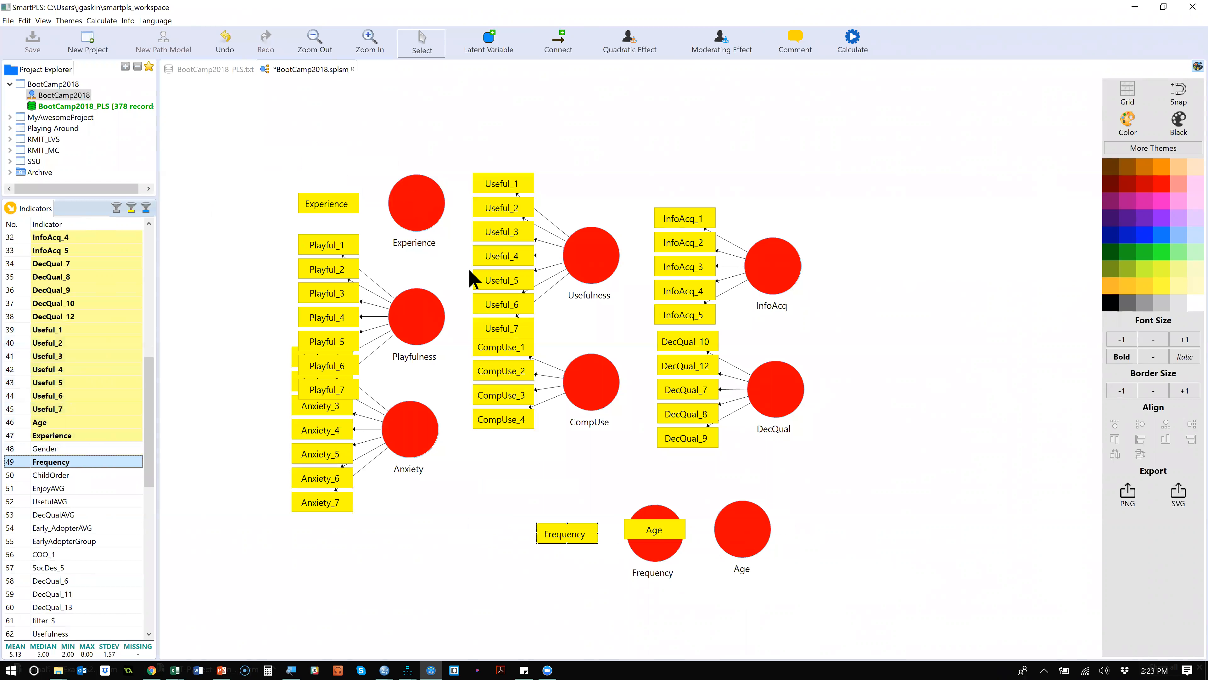
Step: Hide the indicators of the Playfulness construct and show them again
{"action": "right_click", "coordinate": [425, 315]}
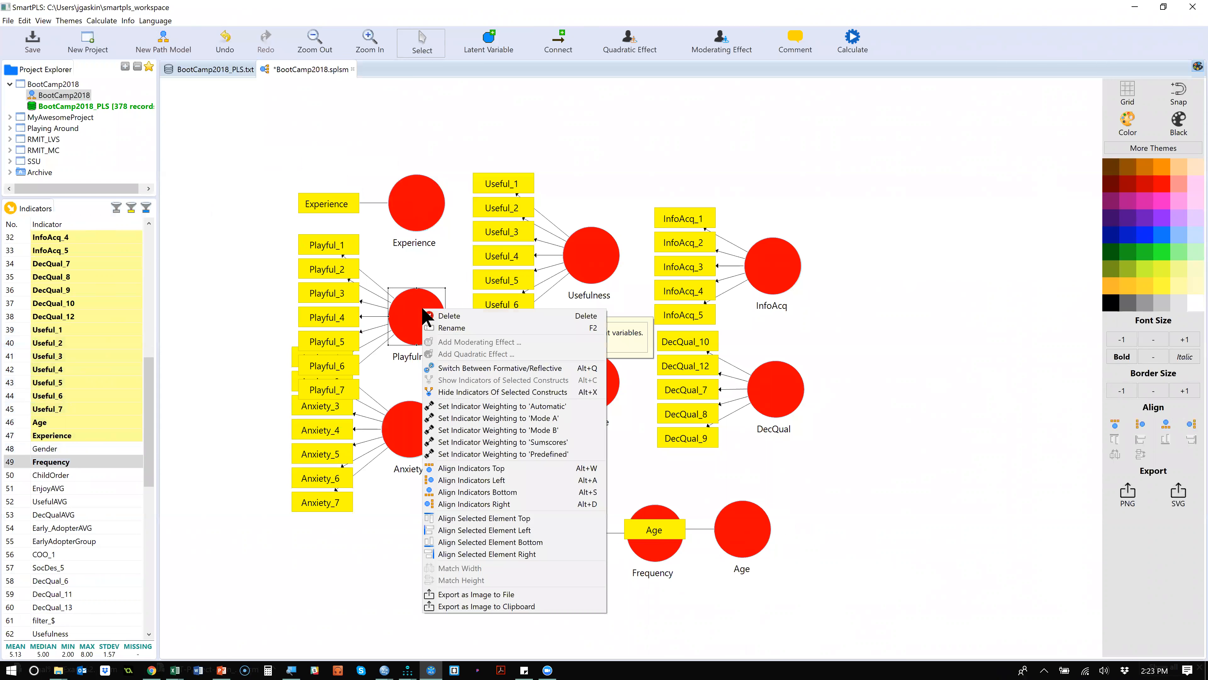
{"action": "left_click", "coordinate": [500, 390]}
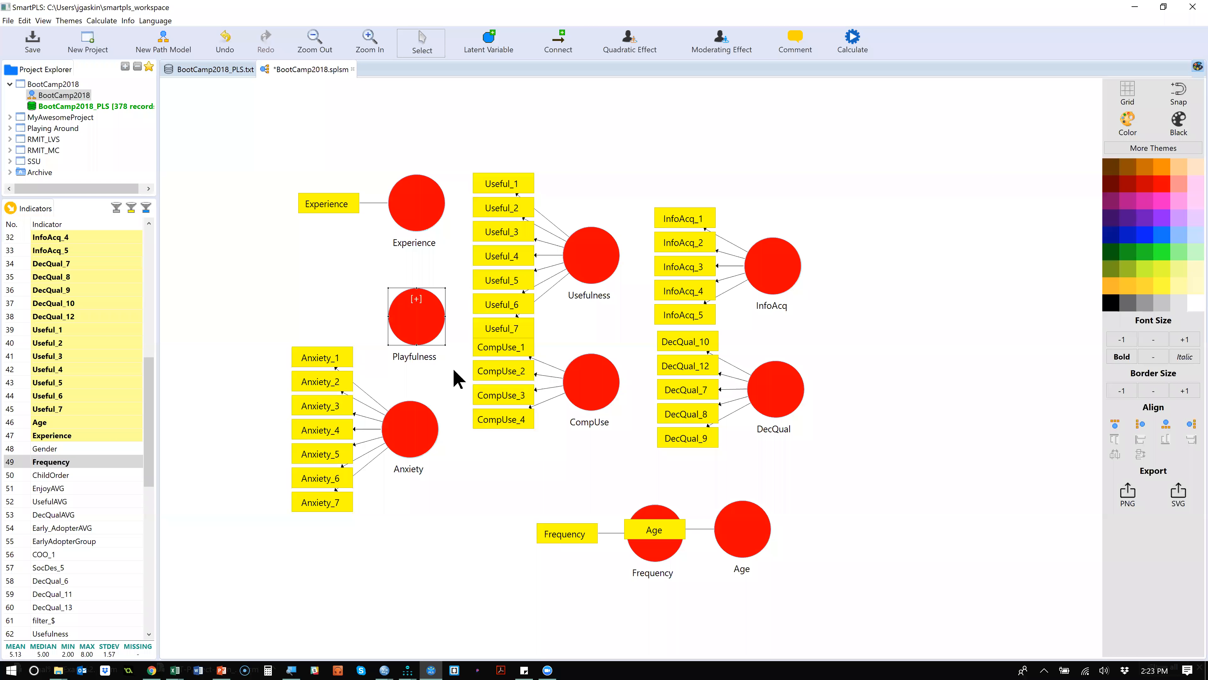
{"action": "double_click", "coordinate": [417, 305]}
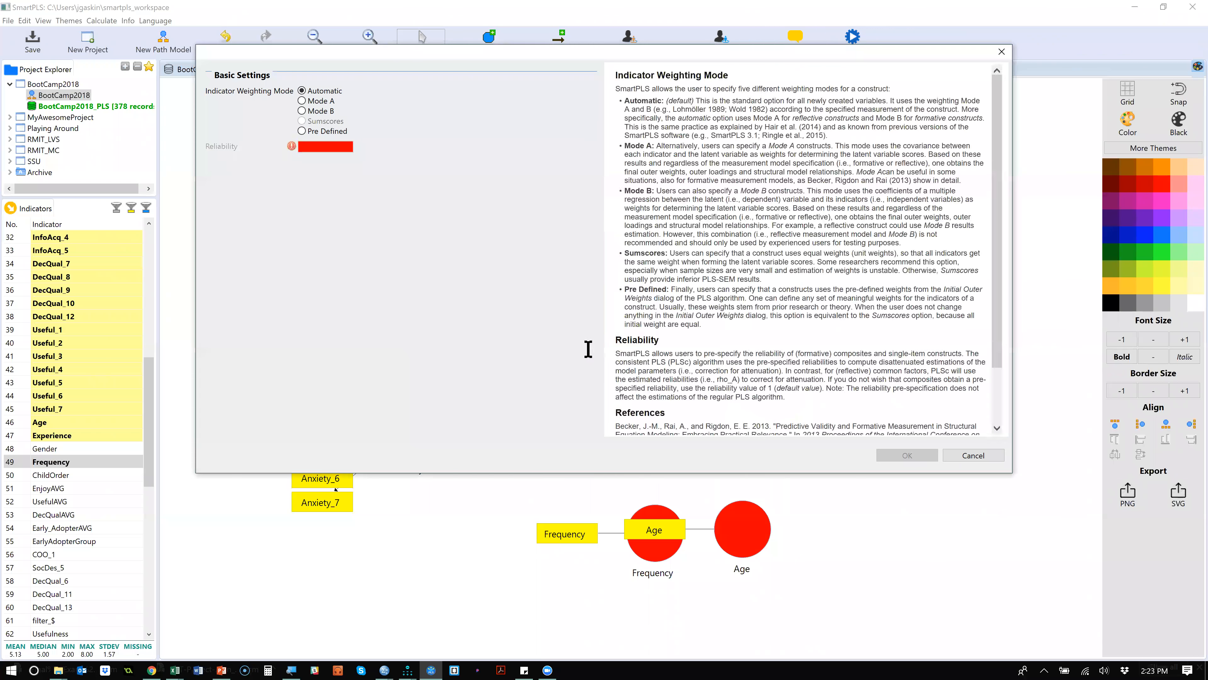
{"action": "left_click", "coordinate": [959, 457]}
{"action": "right_click", "coordinate": [413, 325]}
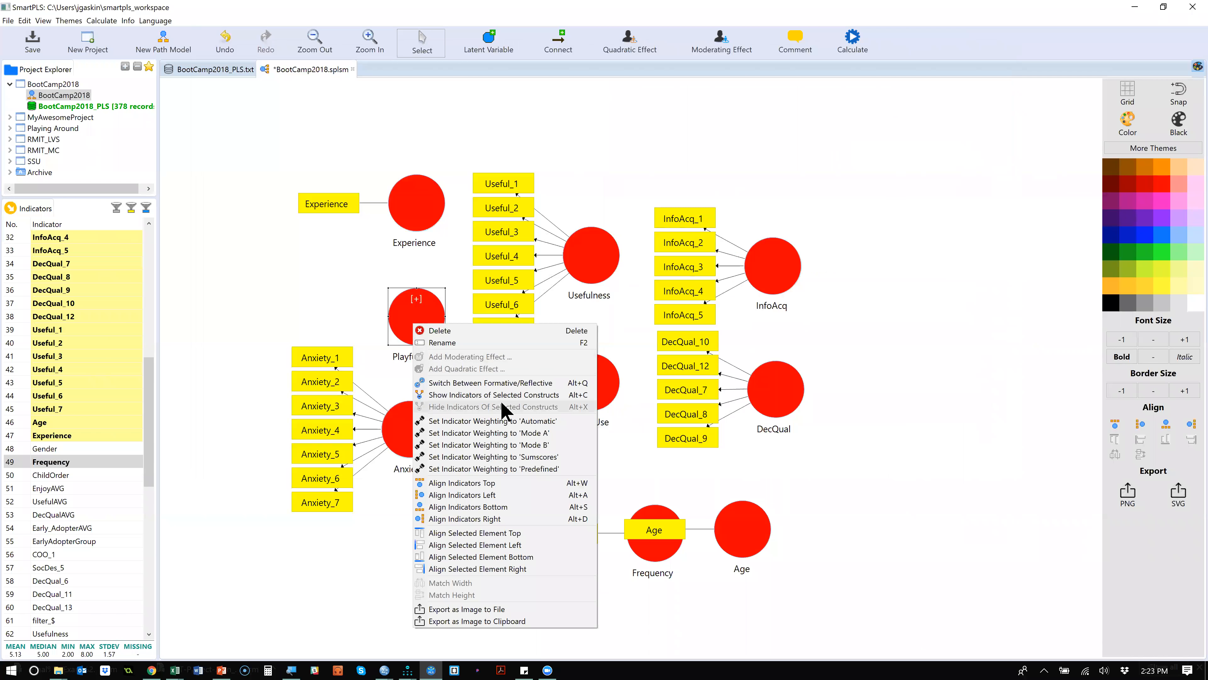
{"action": "left_click", "coordinate": [485, 395]}
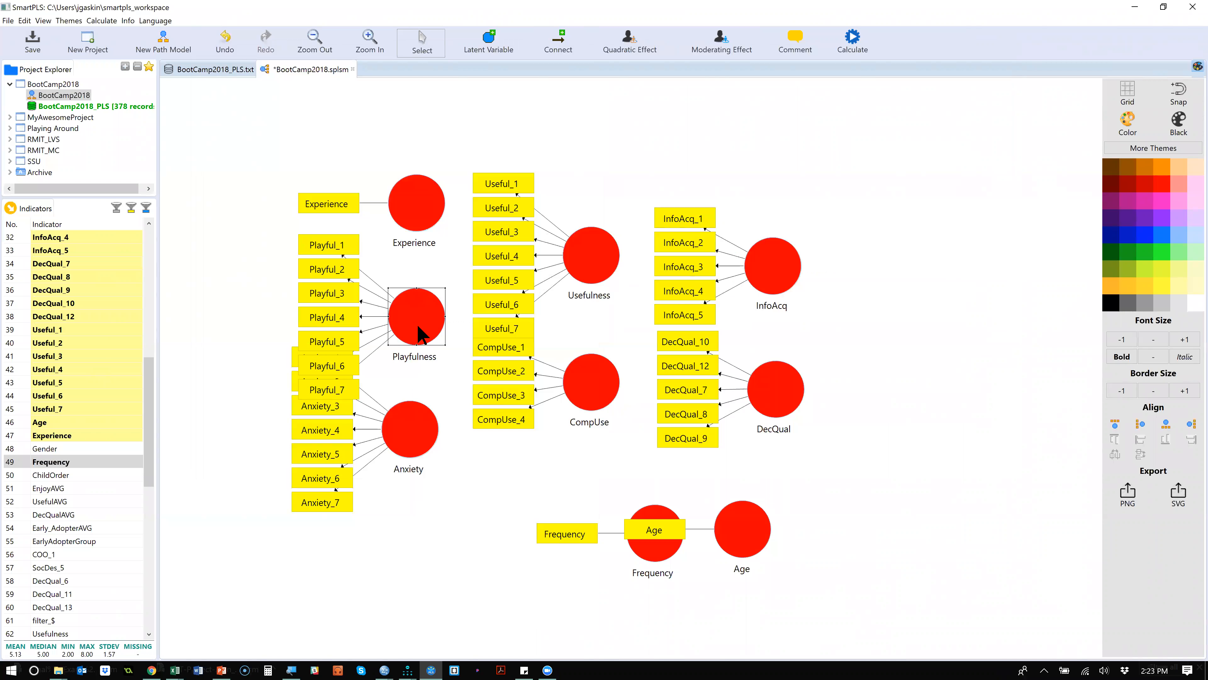
Step: Align Anxiety's indicators below the construct and return them to its left side
{"action": "left_click", "coordinate": [408, 443]}
{"action": "right_click", "coordinate": [408, 443]}
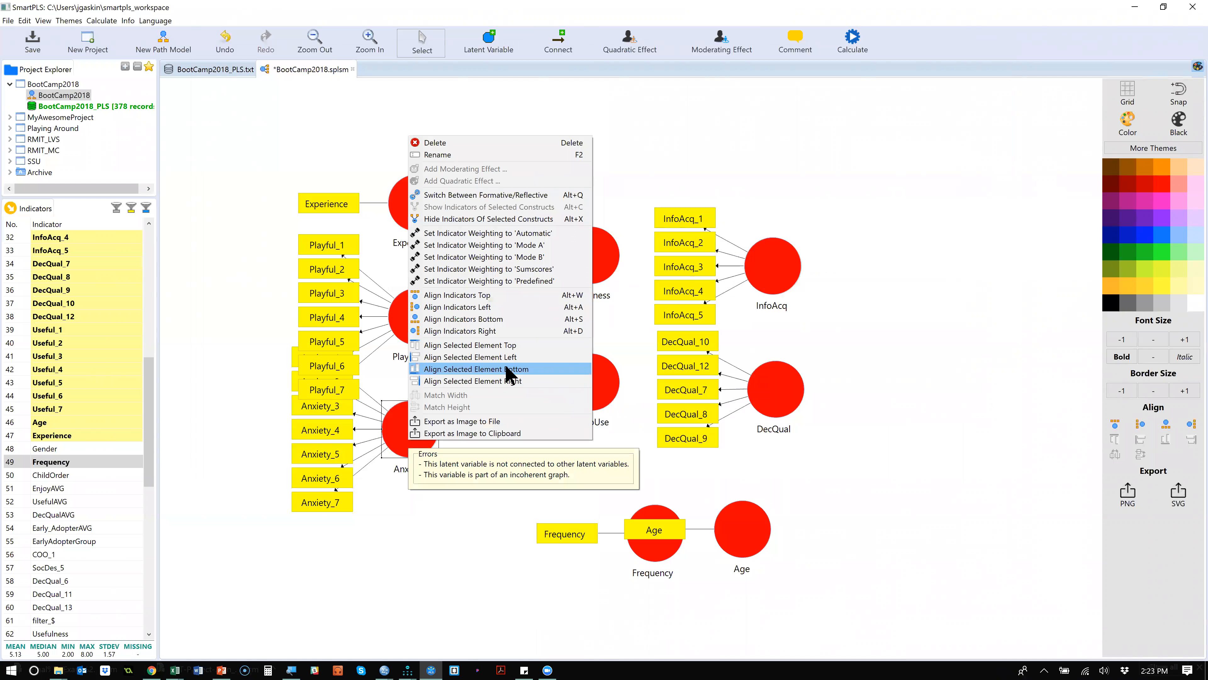
{"action": "left_click", "coordinate": [542, 319]}
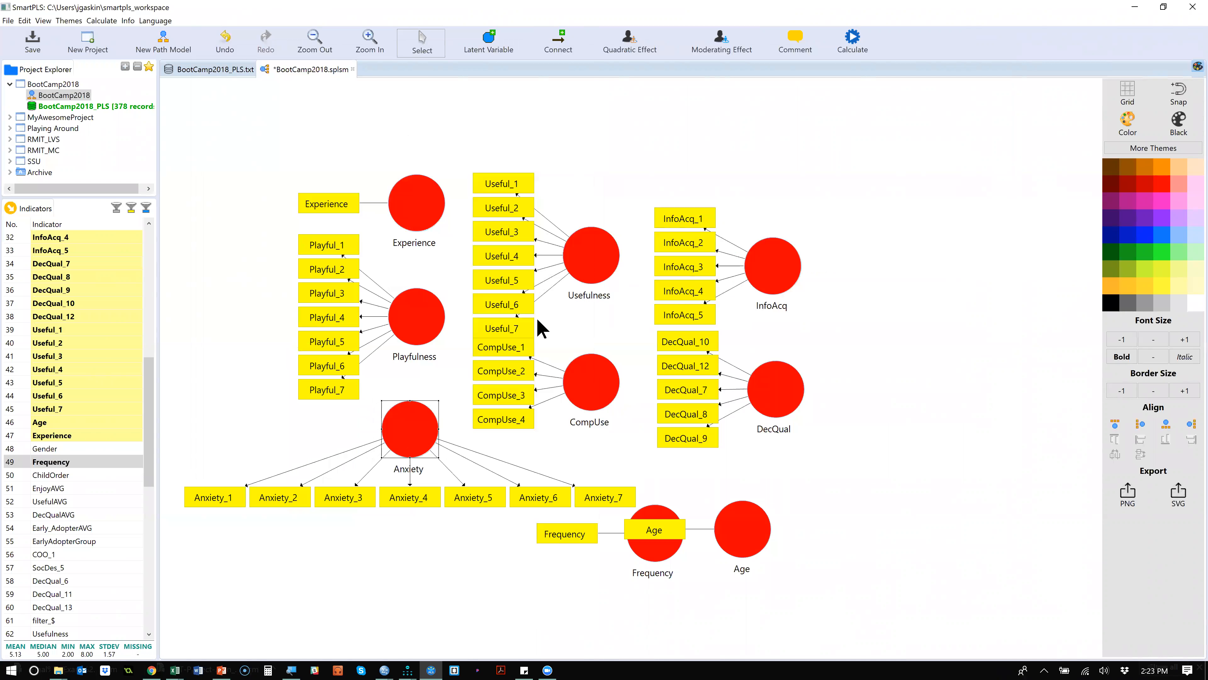
{"action": "right_click", "coordinate": [415, 422]}
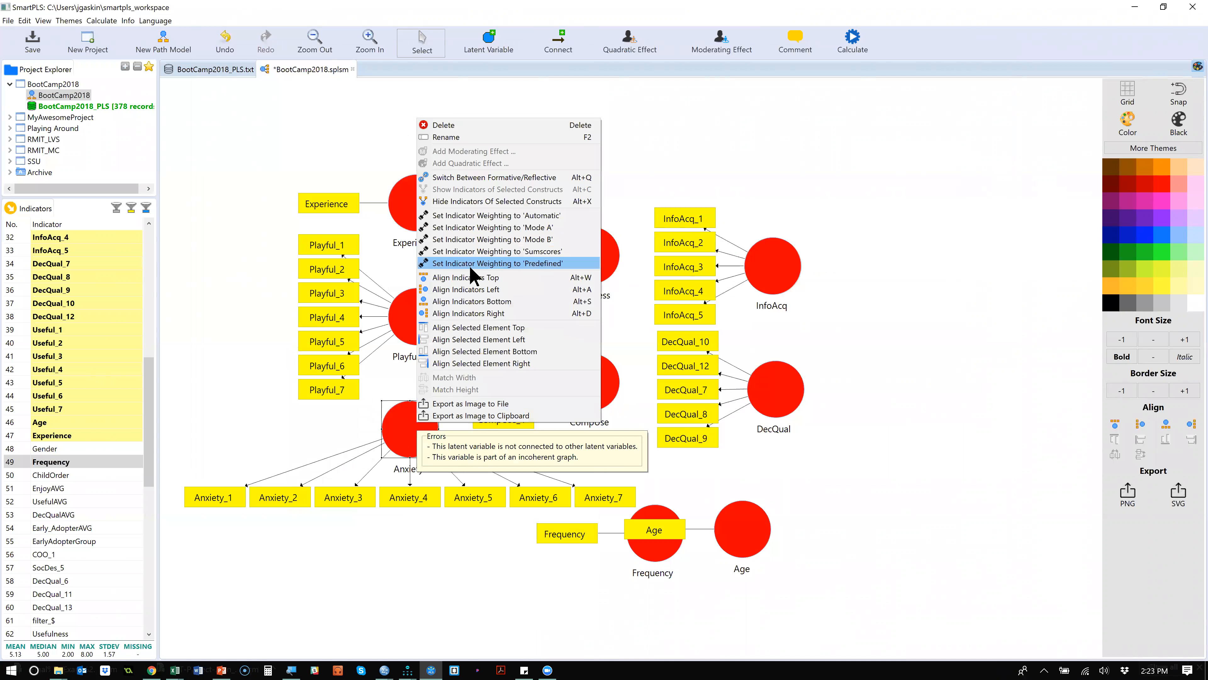
{"action": "left_click", "coordinate": [464, 289]}
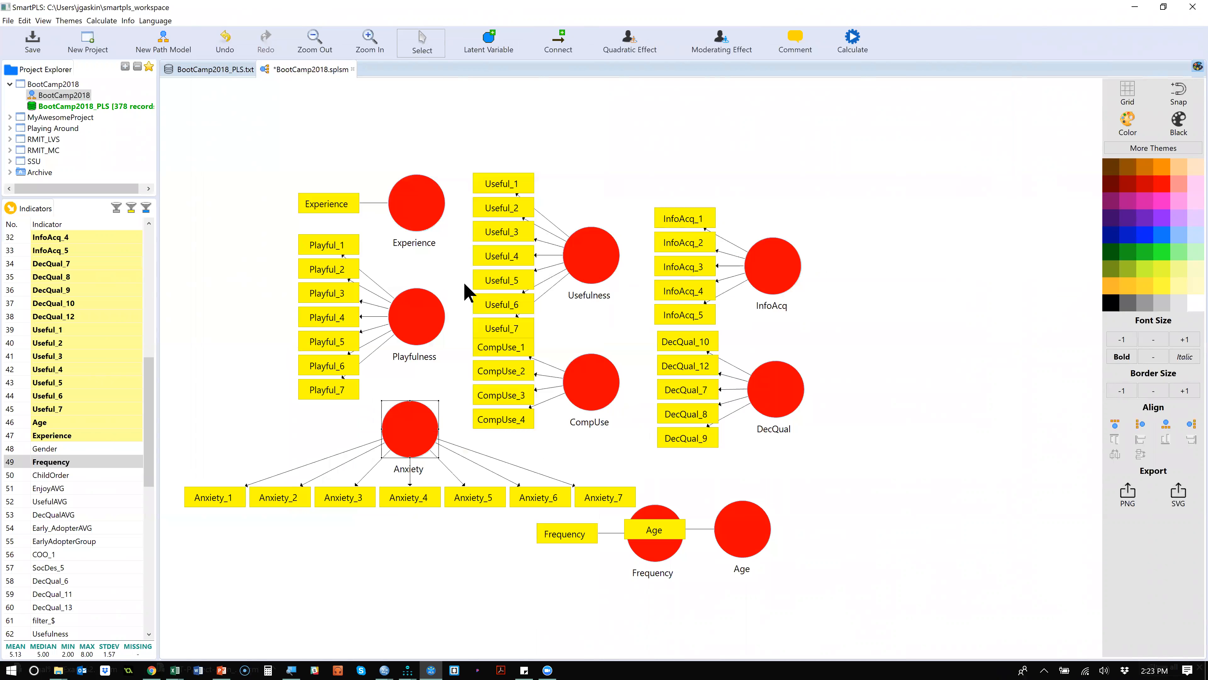
Step: Space out the Anxiety, Playfulness, Usefulness and CompUse constructs so that their indicator blocks no longer overlap or touch
{"action": "left_click_drag", "start_coordinate": [411, 415], "coordinate": [411, 449]}
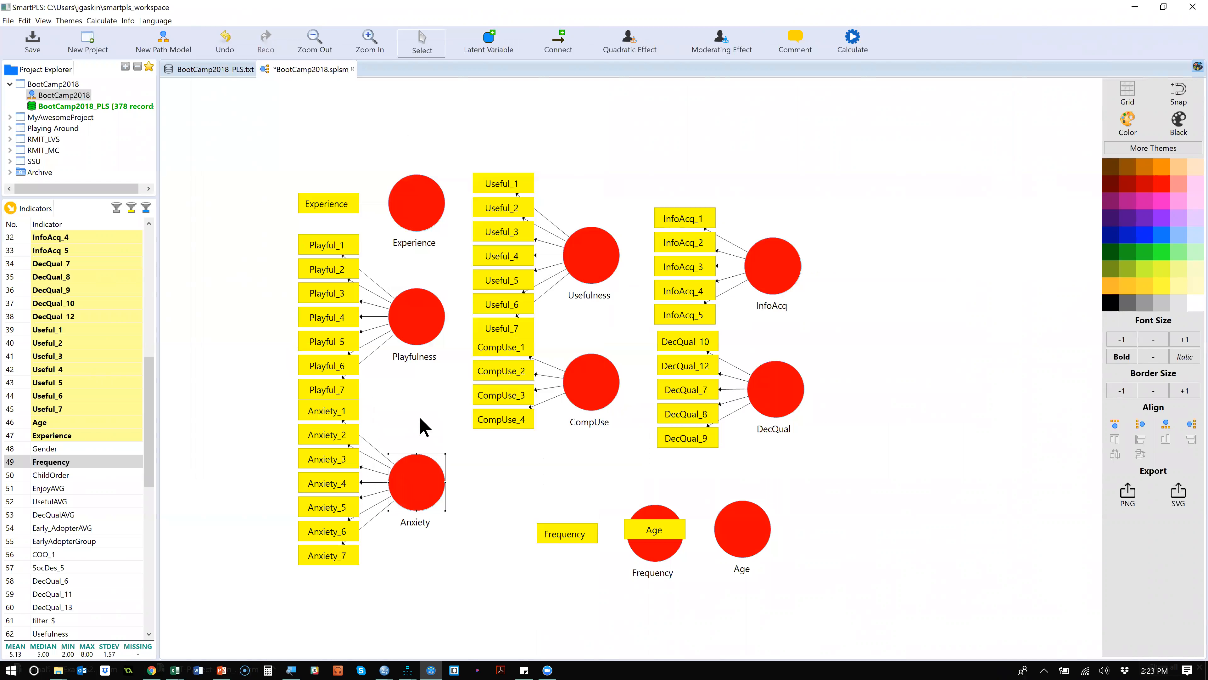
{"action": "left_click", "coordinate": [424, 307]}
{"action": "left_click_drag", "start_coordinate": [425, 307], "coordinate": [425, 300]}
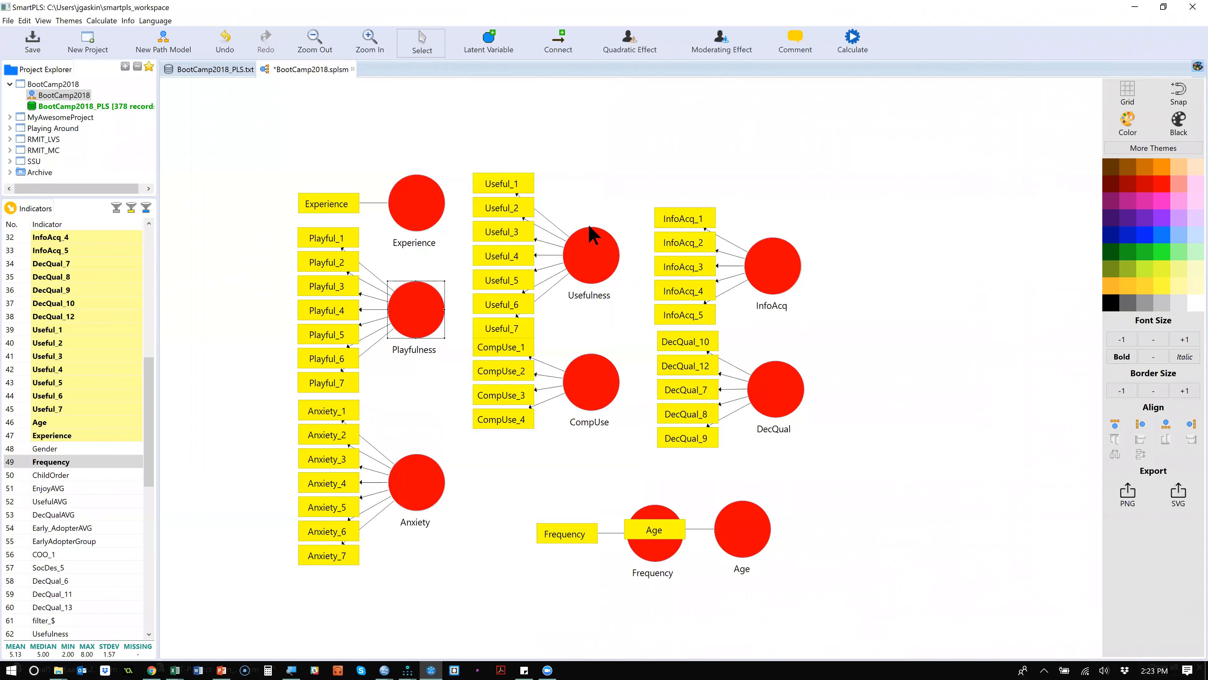
{"action": "left_click_drag", "start_coordinate": [599, 240], "coordinate": [601, 221]}
{"action": "left_click", "coordinate": [600, 381]}
Step: Align the indicators of InfoAcq and DecQual on the right side of their constructs
{"action": "left_click_drag", "start_coordinate": [779, 272], "coordinate": [780, 269]}
{"action": "right_click", "coordinate": [780, 270]}
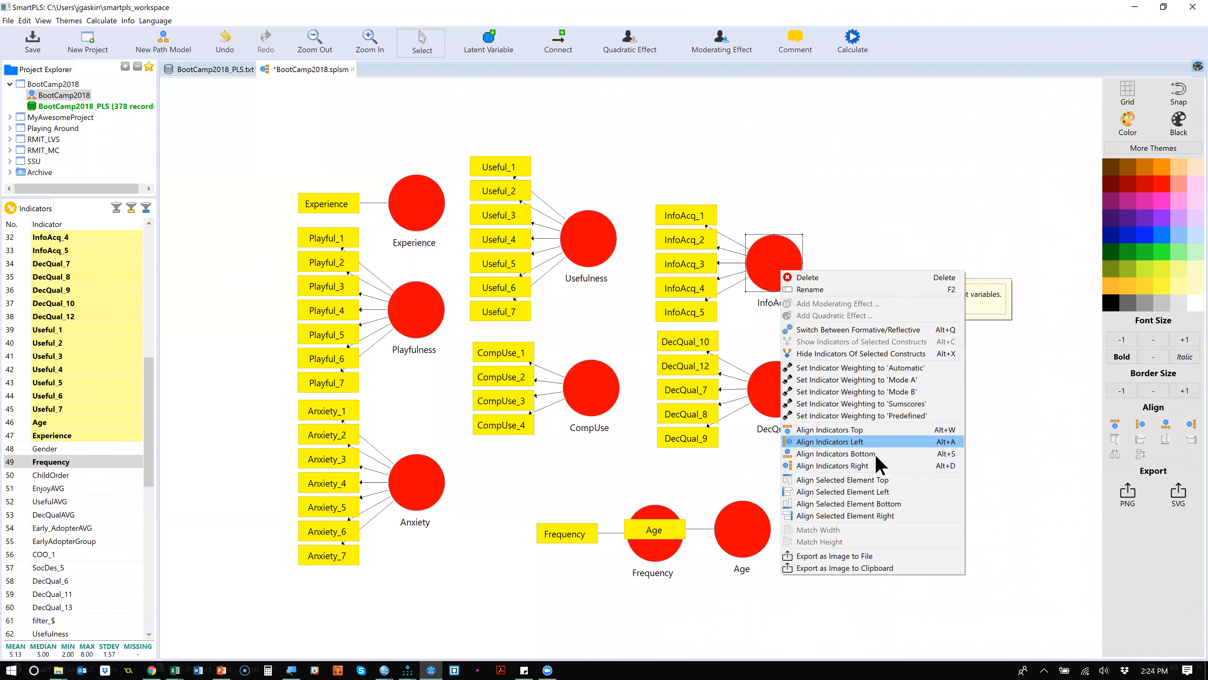
{"action": "left_click", "coordinate": [878, 466]}
{"action": "right_click", "coordinate": [773, 390]}
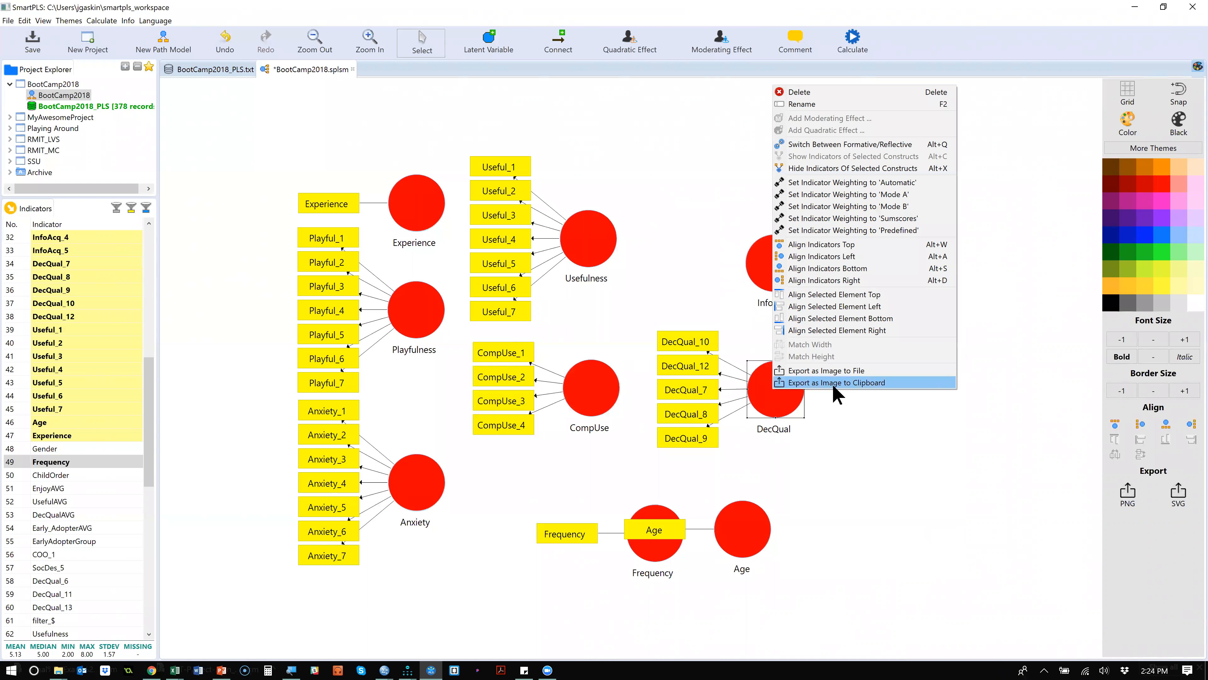
{"action": "left_click", "coordinate": [877, 280]}
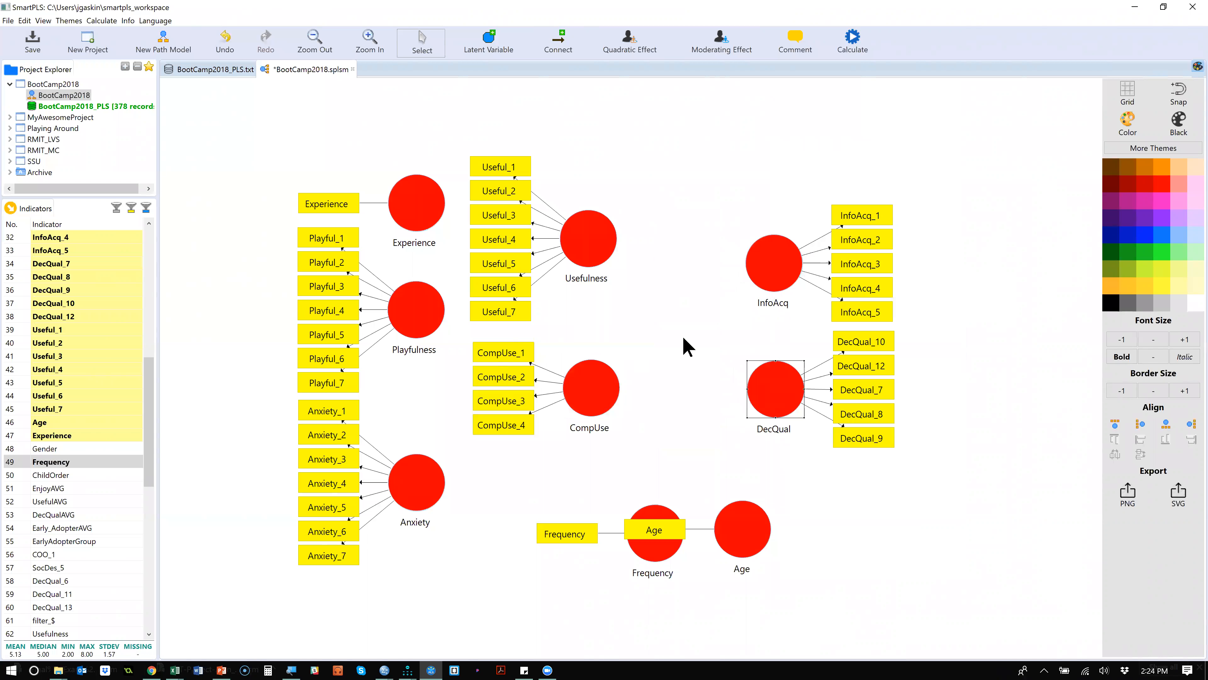
Step: Align Usefulness's indicators above it and CompUse's indicators below it, moving CompUse slightly down
{"action": "right_click", "coordinate": [603, 267]}
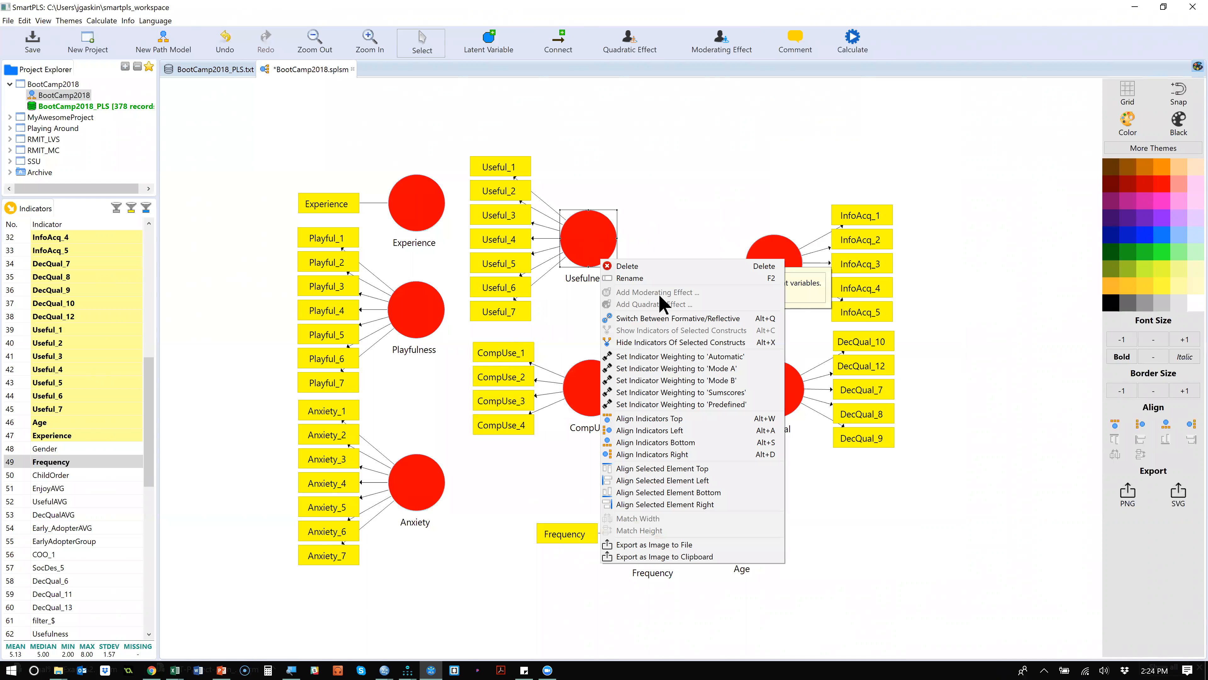
{"action": "left_click", "coordinate": [663, 418]}
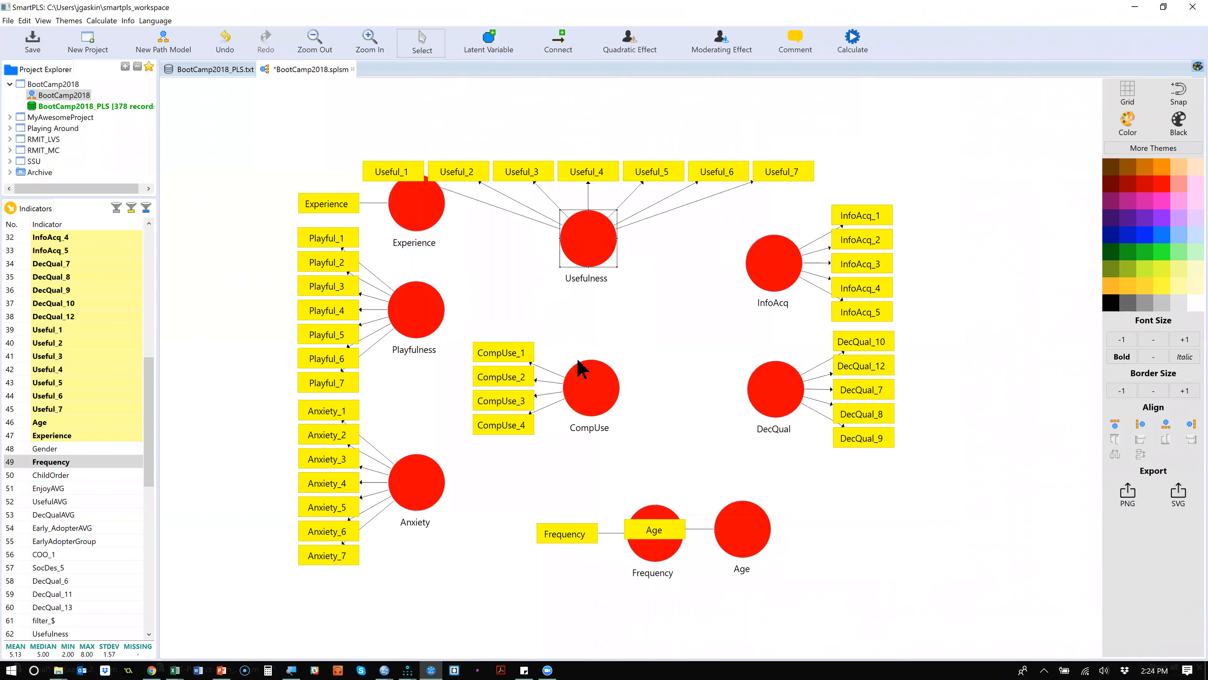
{"action": "right_click", "coordinate": [594, 387]}
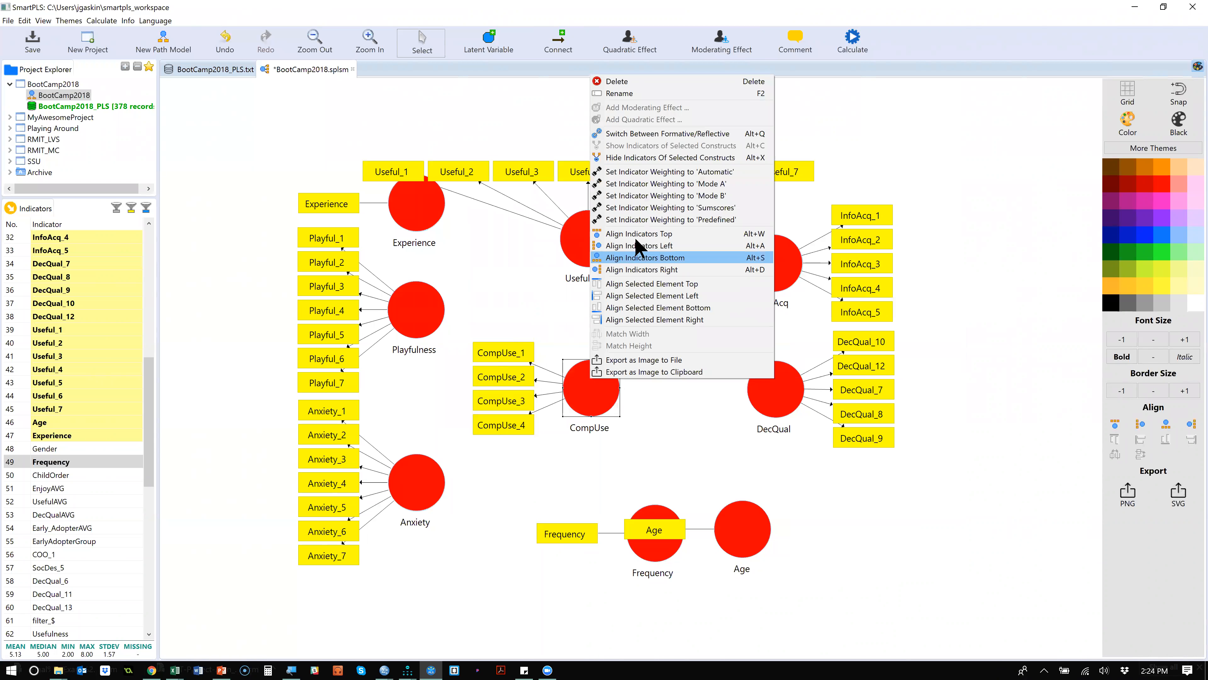
{"action": "left_click", "coordinate": [657, 258]}
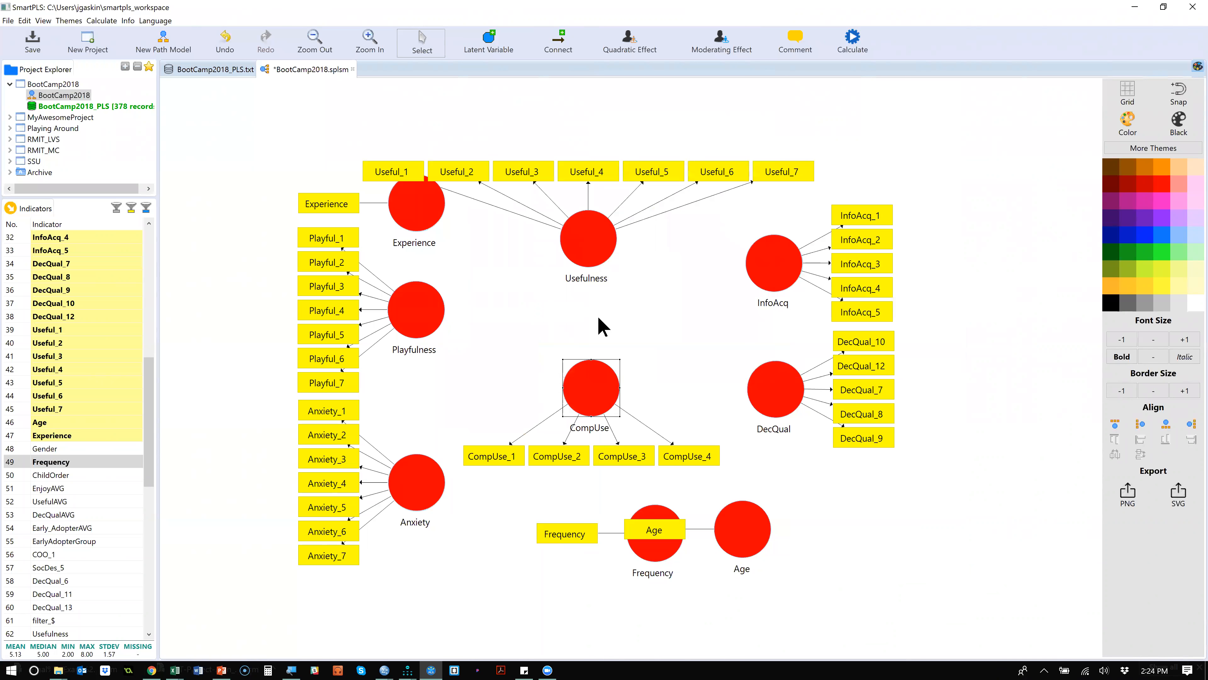
{"action": "left_click_drag", "start_coordinate": [589, 404], "coordinate": [589, 405]}
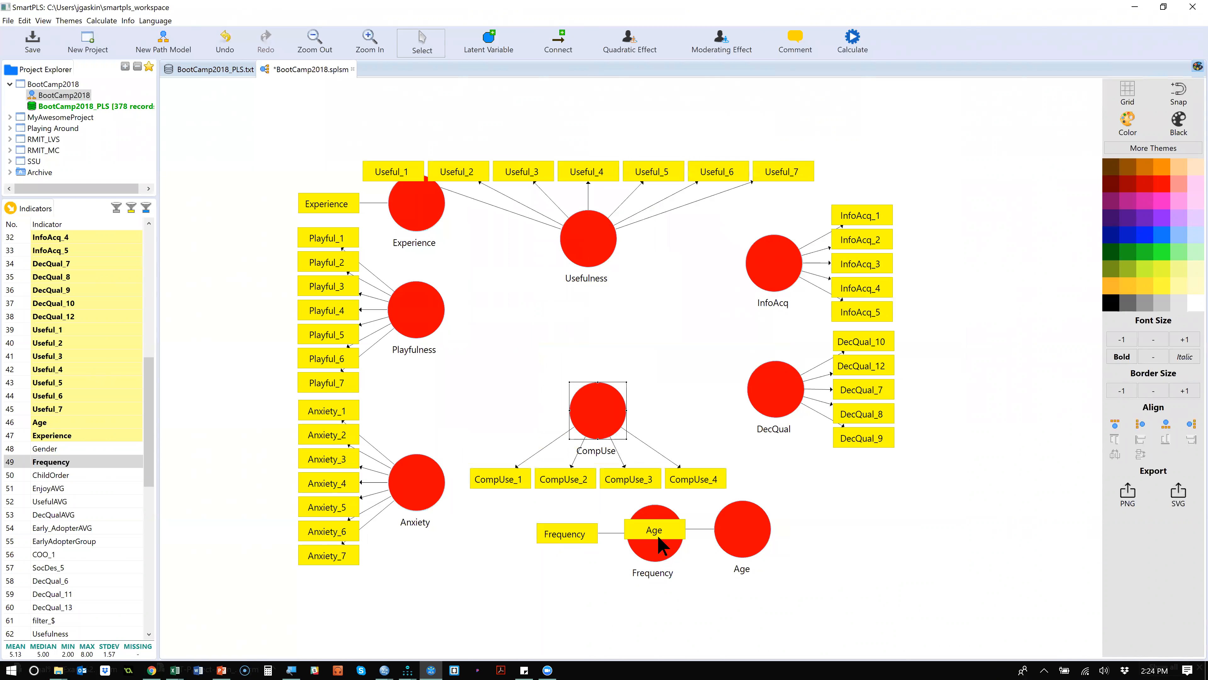
Step: Place the Frequency and Age constructs diagonally below DecQual and hide their indicators
{"action": "left_click_drag", "start_coordinate": [663, 557], "coordinate": [897, 547]}
{"action": "left_click_drag", "start_coordinate": [742, 540], "coordinate": [833, 583]}
{"action": "right_click", "coordinate": [833, 585]}
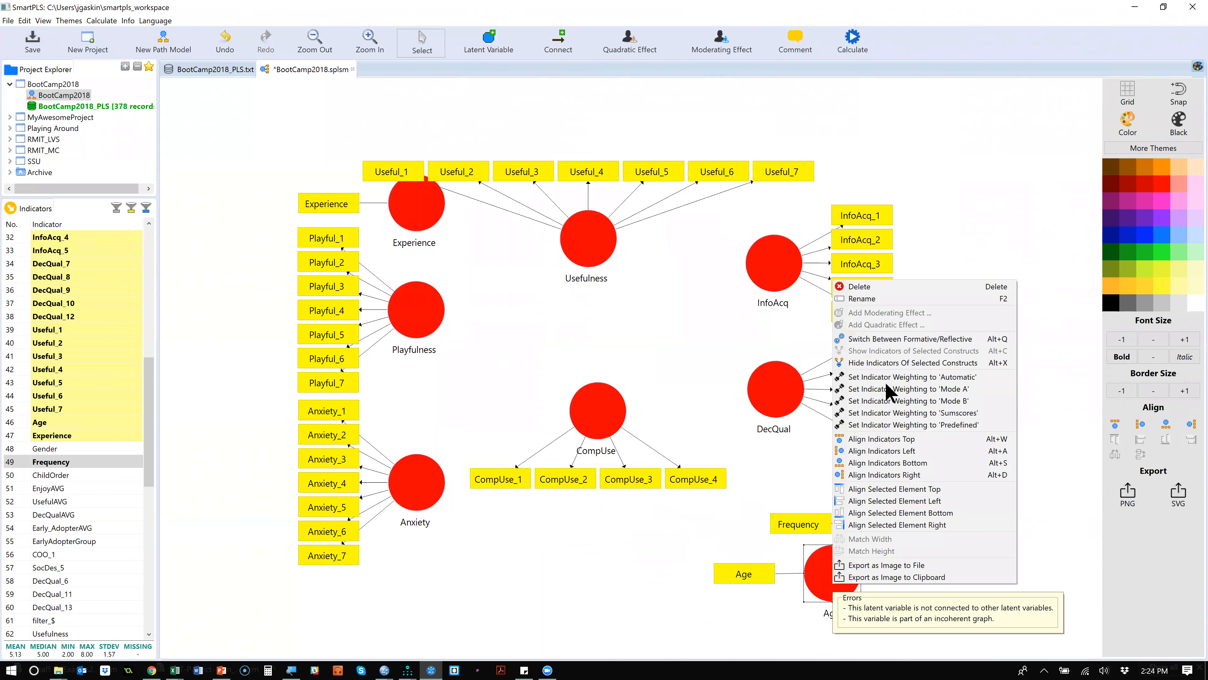
{"action": "left_click", "coordinate": [913, 363]}
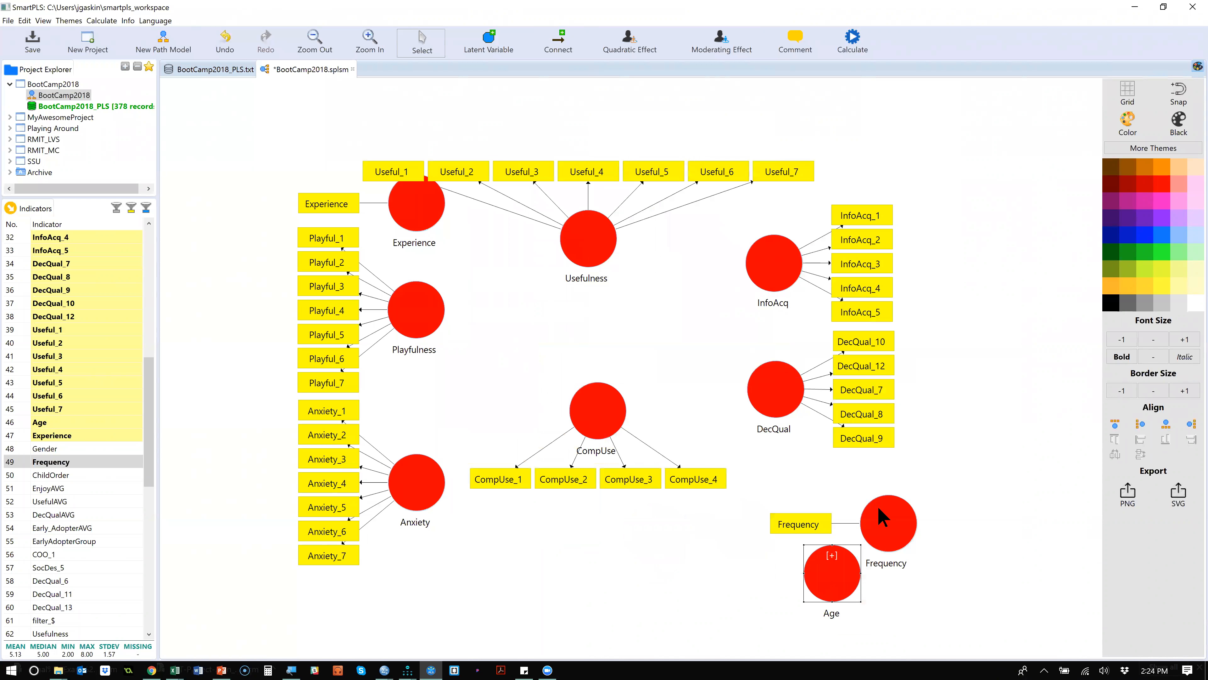
{"action": "right_click", "coordinate": [884, 509]}
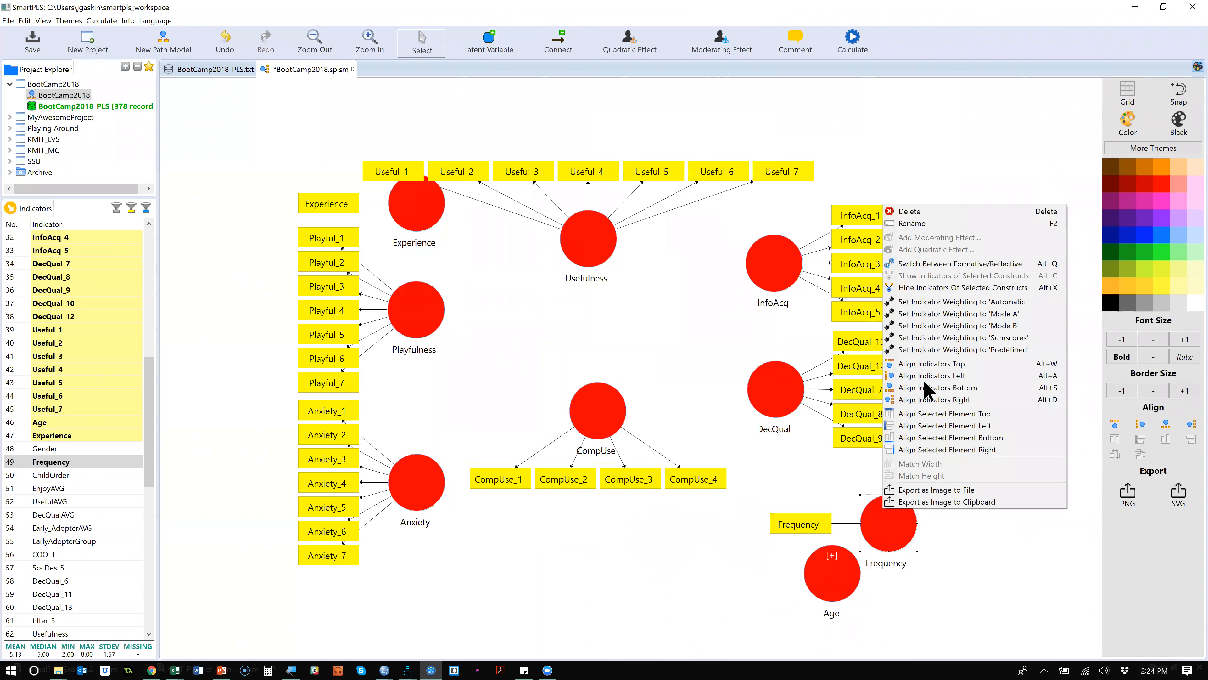
{"action": "left_click", "coordinate": [967, 286]}
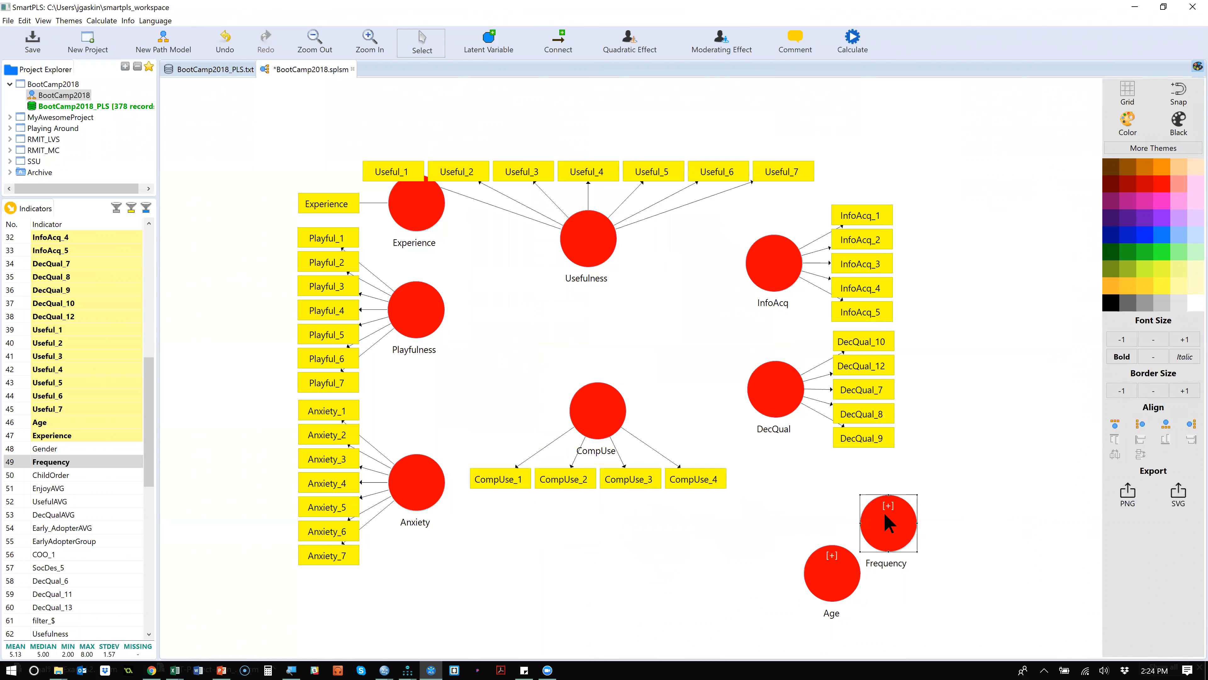
{"action": "left_click_drag", "start_coordinate": [890, 524], "coordinate": [887, 505]}
{"action": "left_click_drag", "start_coordinate": [827, 565], "coordinate": [818, 546]}
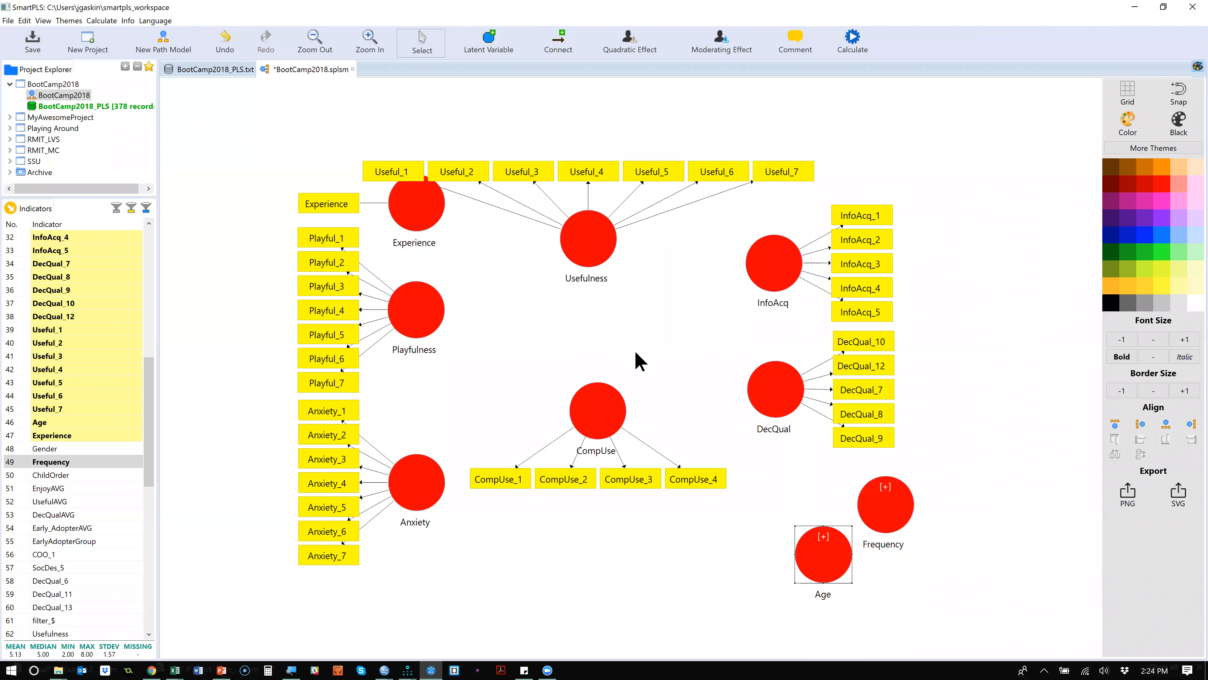
Step: Move CompUse further down and Usefulness further up to open space in the middle of the model
{"action": "left_click_drag", "start_coordinate": [601, 395], "coordinate": [609, 464]}
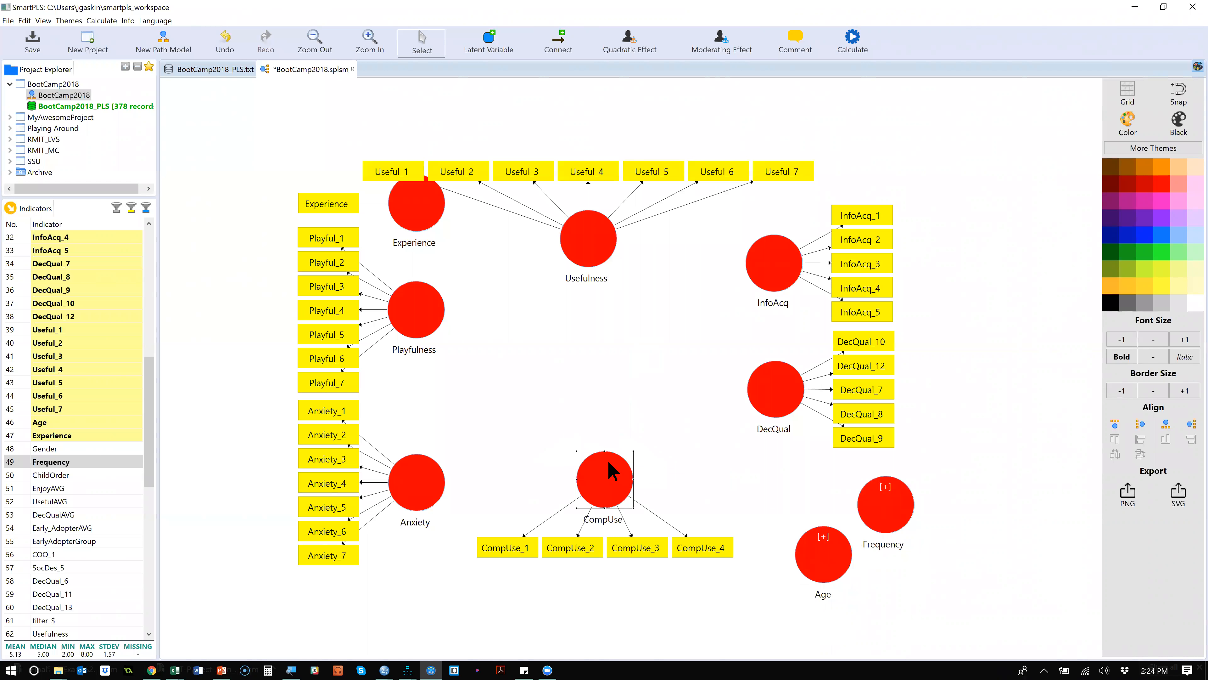
{"action": "left_click_drag", "start_coordinate": [592, 239], "coordinate": [596, 193]}
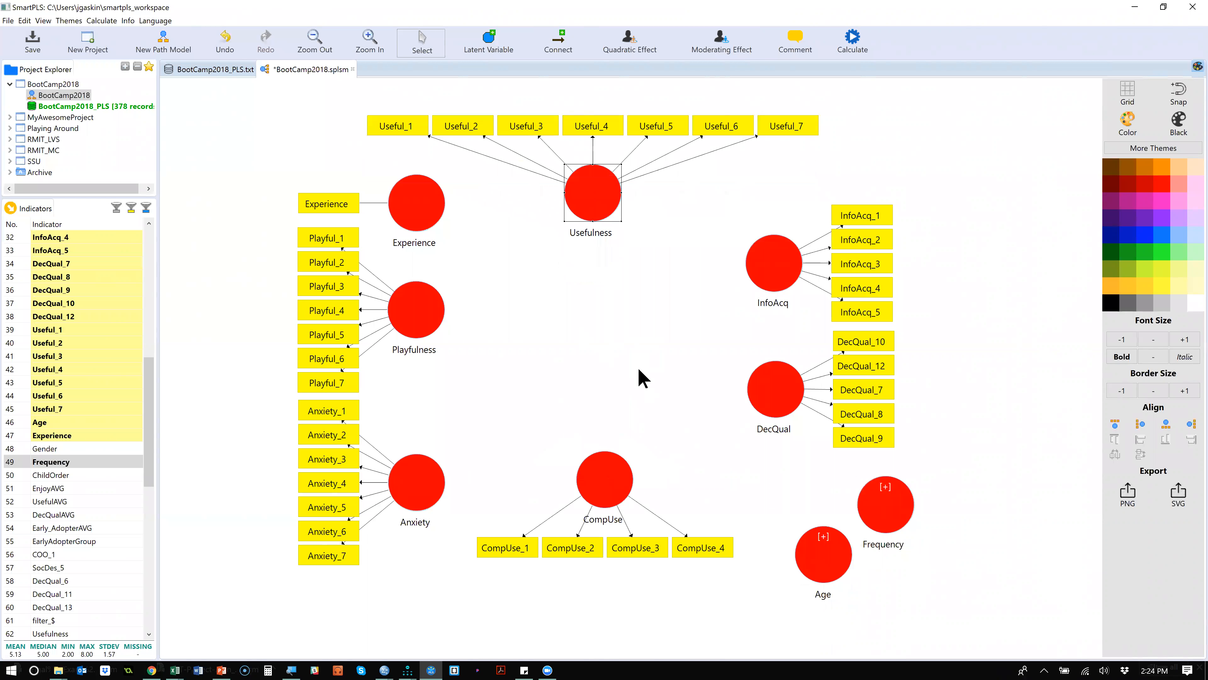
{"action": "right_click", "coordinate": [593, 198]}
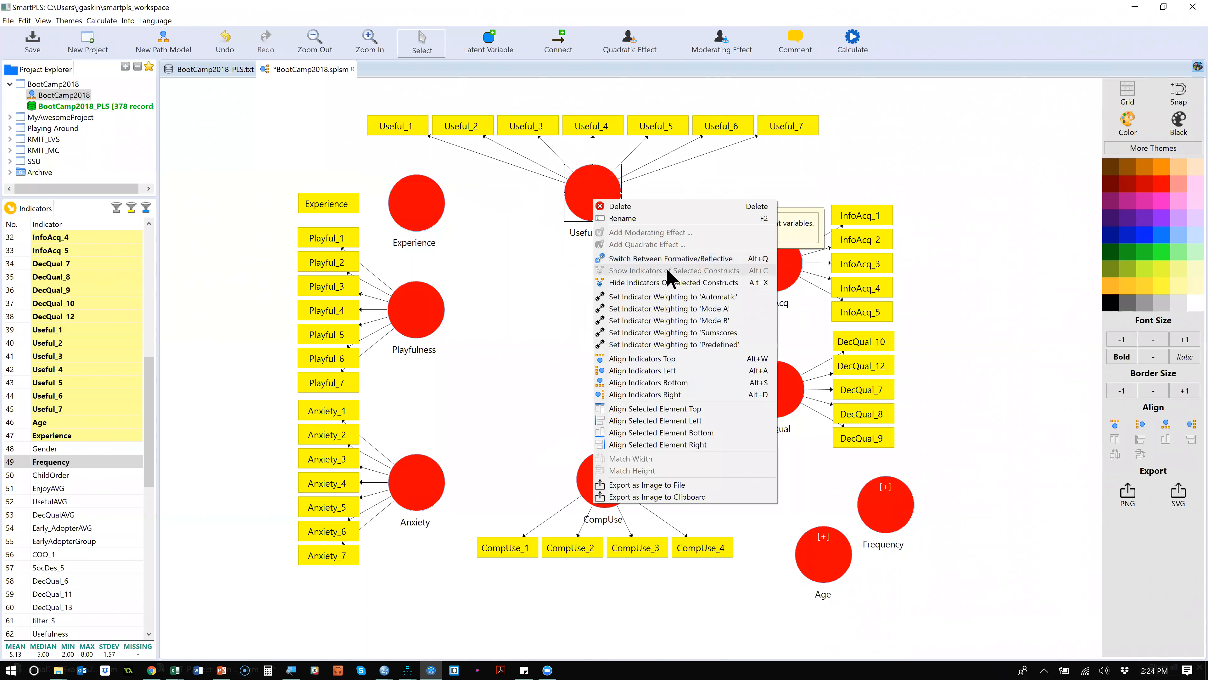
{"action": "left_click", "coordinate": [511, 288]}
Step: Hide the indicator of the Experience construct
{"action": "right_click", "coordinate": [420, 203]}
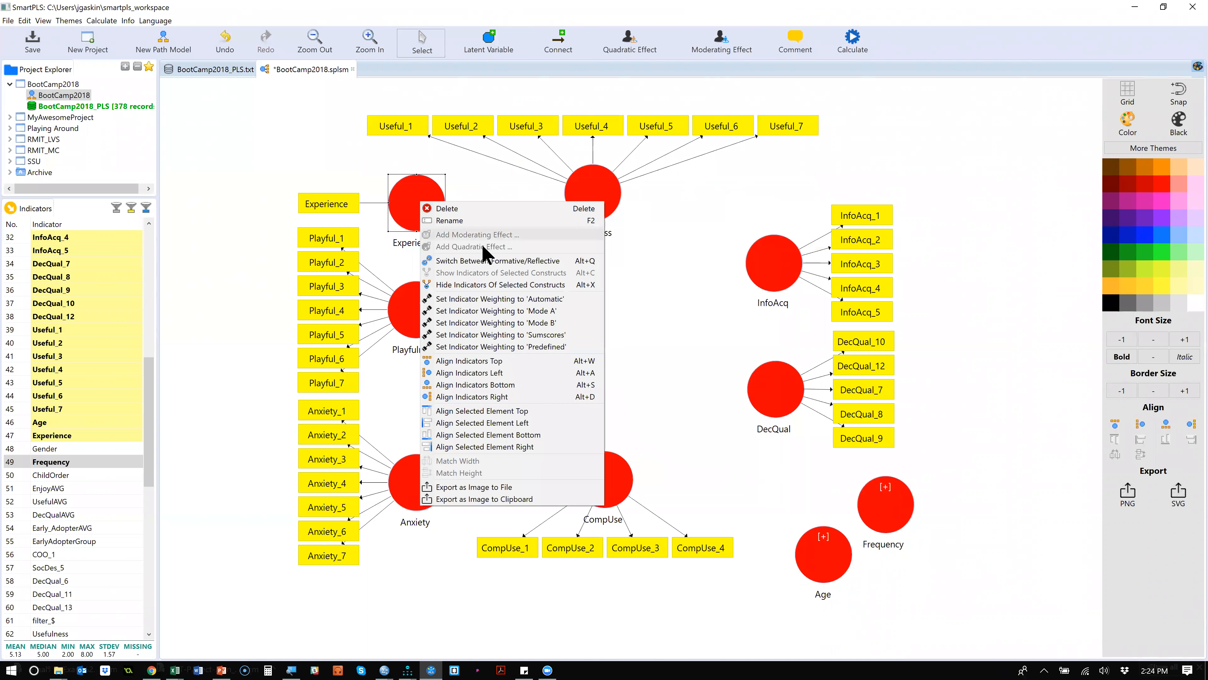
{"action": "left_click", "coordinate": [495, 286]}
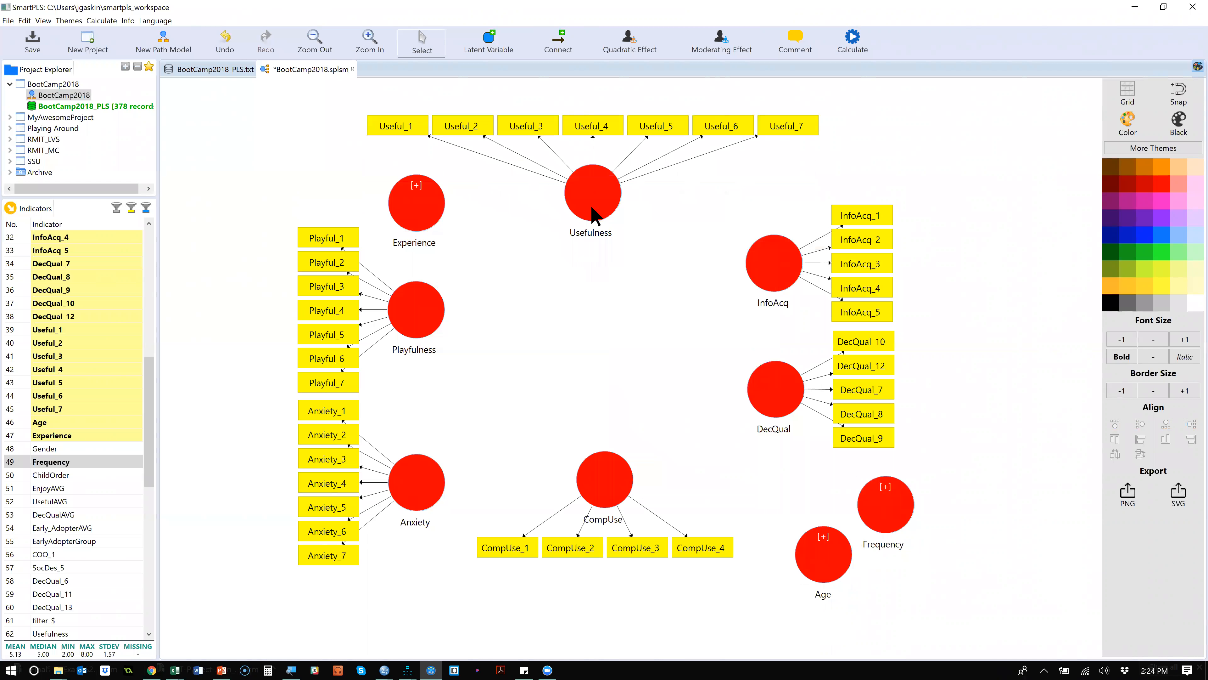
{"action": "right_click", "coordinate": [601, 191]}
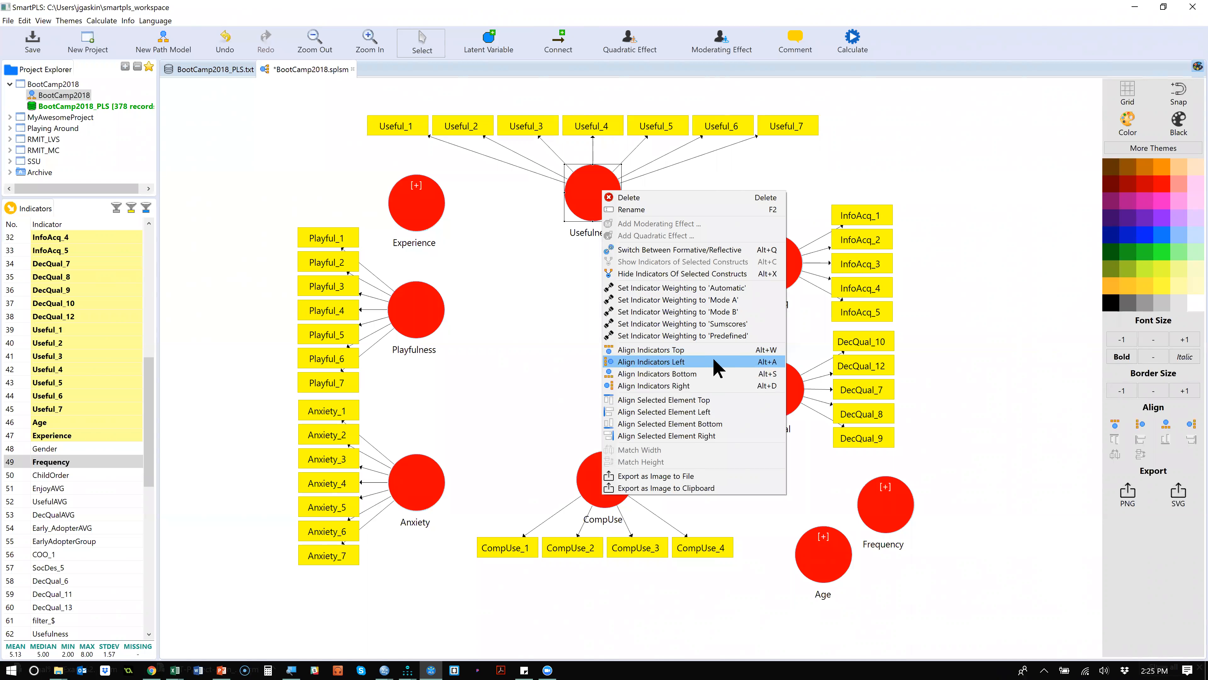
{"action": "left_click", "coordinate": [514, 358]}
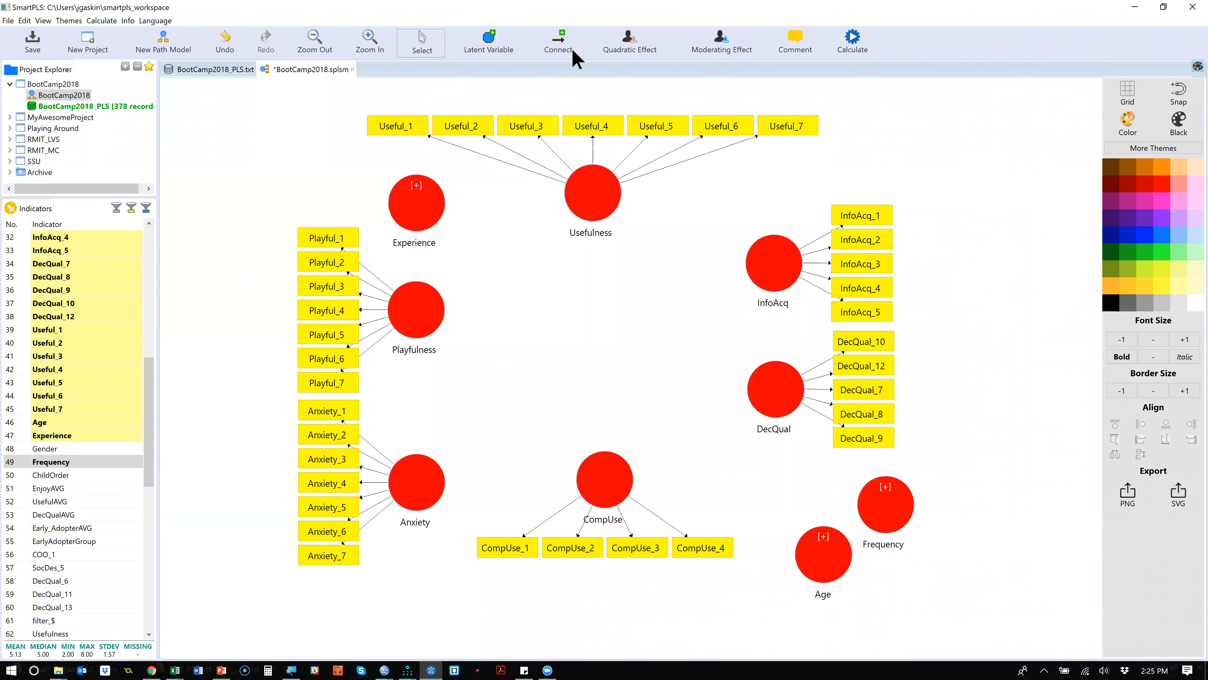
Step: Connect Experience to InfoAcq and Usefulness, and Usefulness to InfoAcq, with structural paths
{"action": "left_click", "coordinate": [557, 40]}
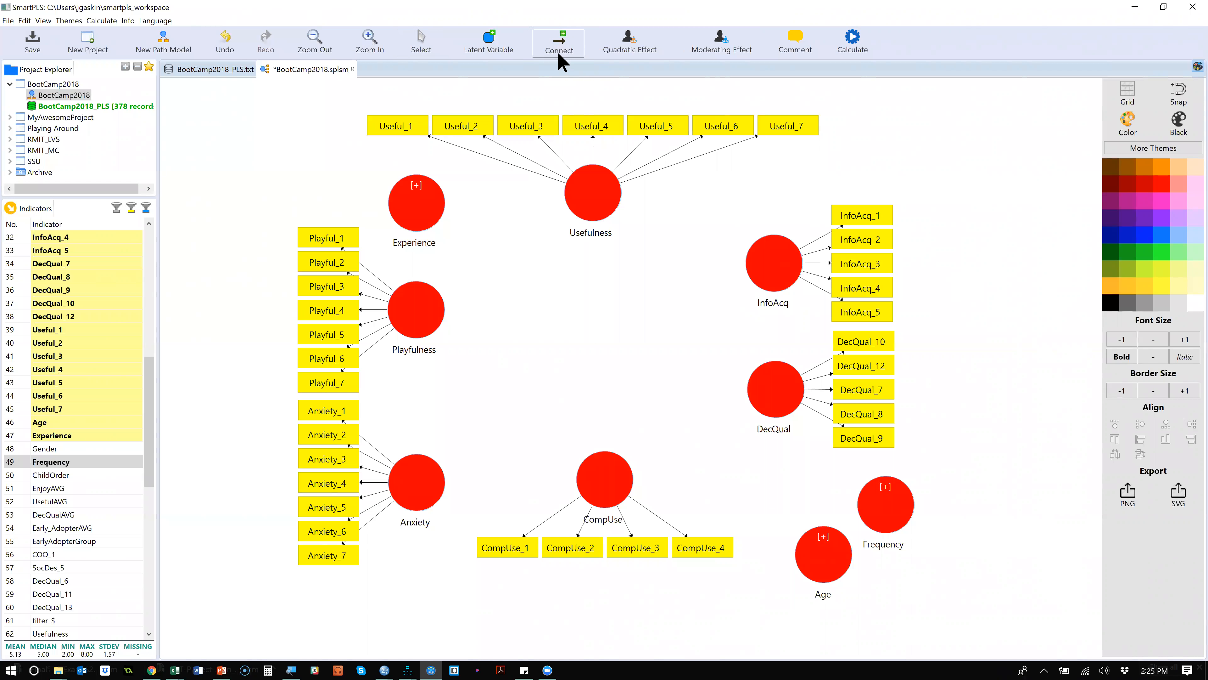
{"action": "left_click", "coordinate": [435, 214]}
{"action": "left_click", "coordinate": [756, 267]}
{"action": "left_click", "coordinate": [424, 218]}
{"action": "left_click", "coordinate": [592, 198]}
{"action": "left_click", "coordinate": [606, 200]}
{"action": "left_click", "coordinate": [752, 278]}
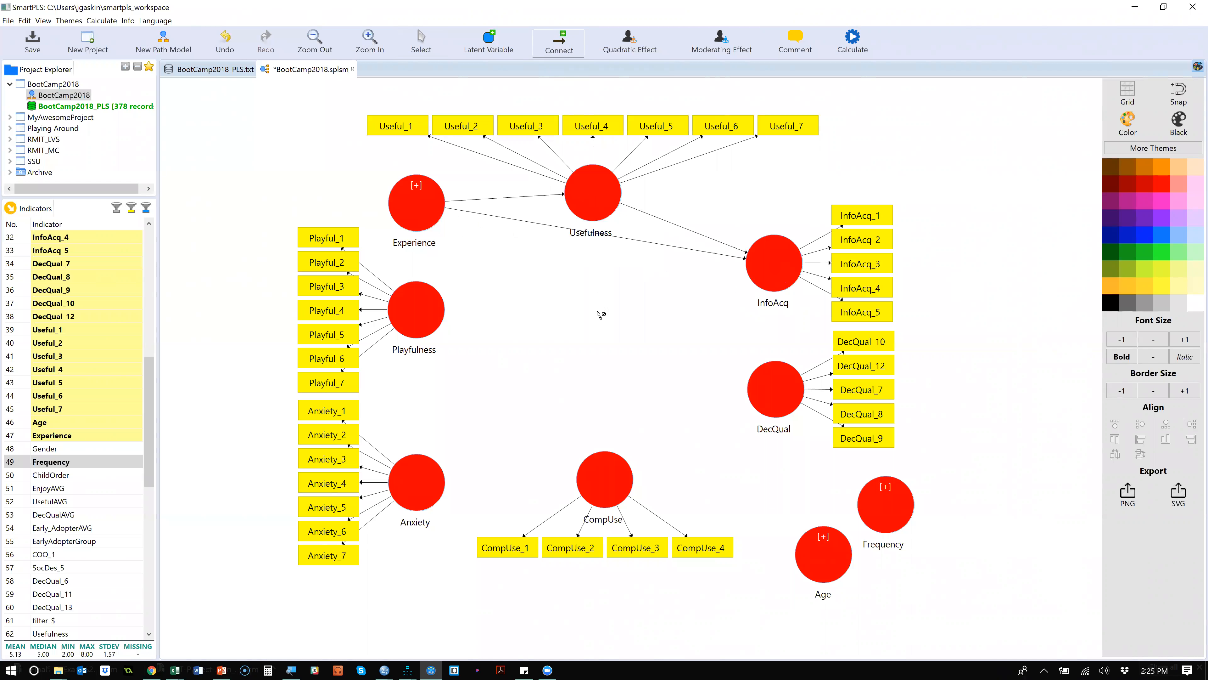
Step: Connect Playfulness to Usefulness, InfoAcq and CompUse with structural paths
{"action": "left_click", "coordinate": [427, 326]}
{"action": "left_click", "coordinate": [569, 211]}
{"action": "left_click", "coordinate": [418, 326]}
{"action": "left_click", "coordinate": [761, 283]}
{"action": "left_click", "coordinate": [428, 318]}
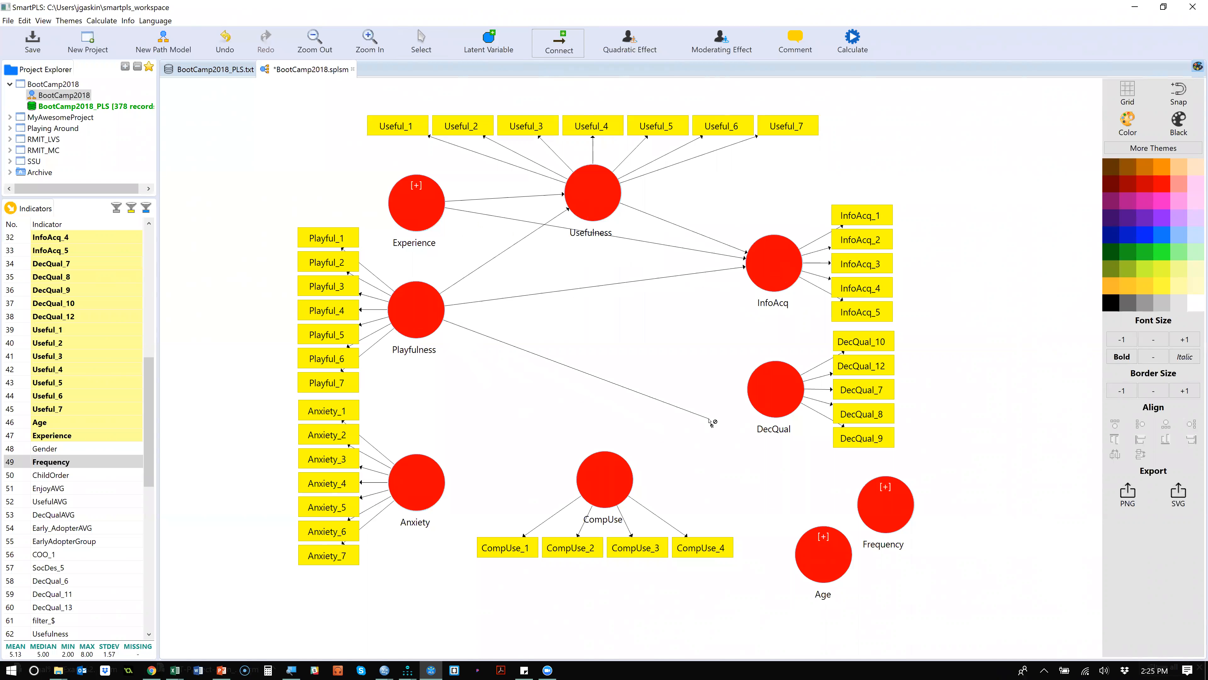
{"action": "left_click", "coordinate": [607, 486]}
Step: Connect Anxiety to InfoAcq, CompUse and DecQual with structural paths
{"action": "left_click", "coordinate": [422, 479]}
{"action": "left_click", "coordinate": [777, 282]}
{"action": "left_click", "coordinate": [421, 486]}
{"action": "left_click", "coordinate": [618, 486]}
{"action": "left_click", "coordinate": [453, 473]}
{"action": "left_click", "coordinate": [747, 404]}
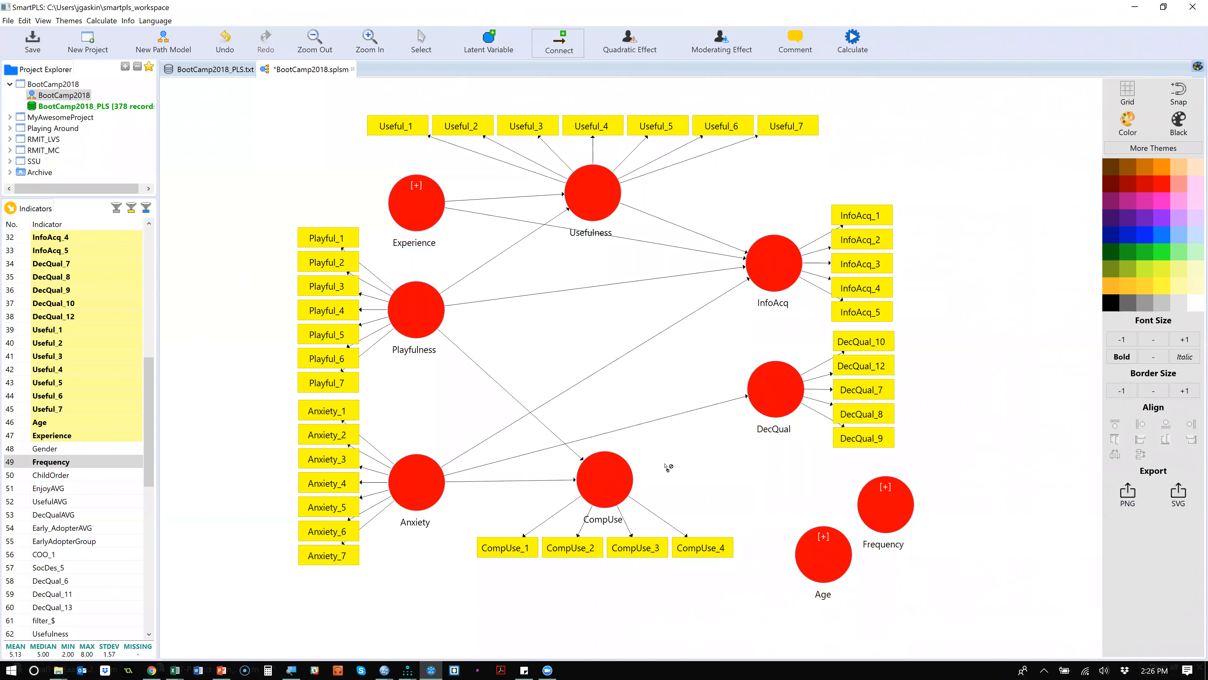
Step: Connect CompUse to DecQual and InfoAcq with structural paths
{"action": "left_click", "coordinate": [628, 469]}
{"action": "left_click", "coordinate": [749, 405]}
{"action": "left_click", "coordinate": [607, 476]}
{"action": "left_click", "coordinate": [760, 282]}
Step: Draw structural paths to DecQual from Usefulness, Age and Frequency
{"action": "left_click", "coordinate": [593, 204]}
{"action": "left_click", "coordinate": [766, 376]}
{"action": "left_click", "coordinate": [823, 574]}
{"action": "left_click", "coordinate": [786, 407]}
{"action": "left_click", "coordinate": [892, 514]}
{"action": "left_click", "coordinate": [781, 390]}
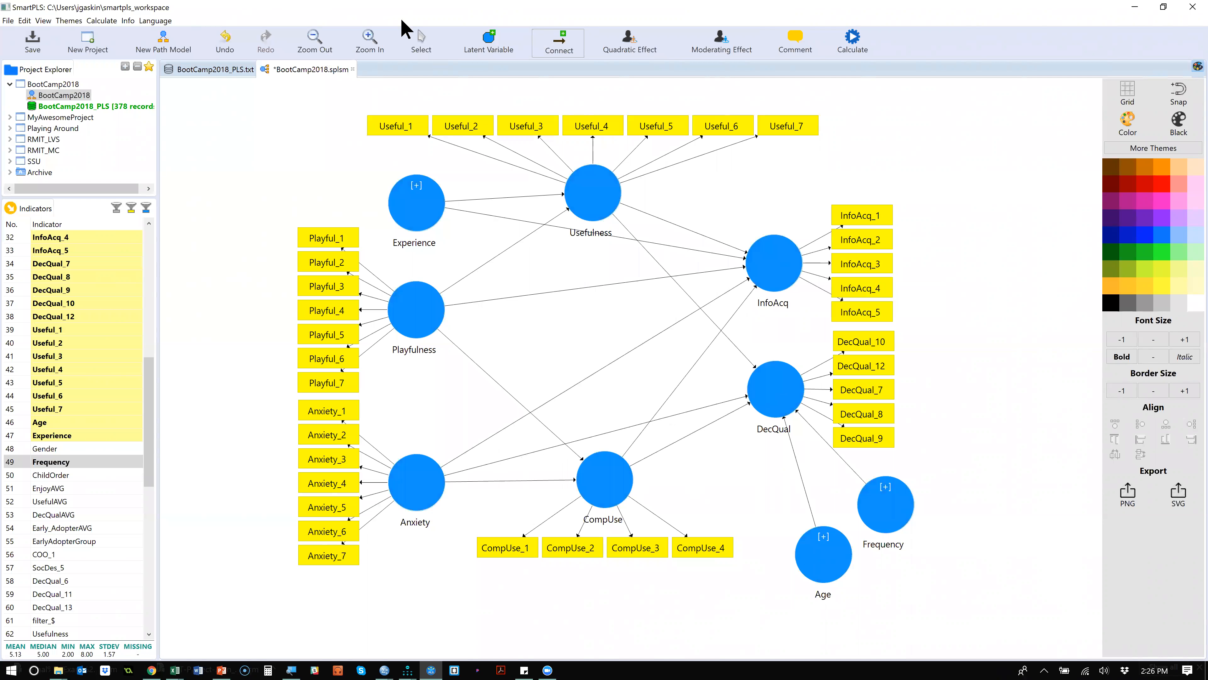
Step: Delete the paths from Experience to InfoAcq and from Playfulness to CompUse
{"action": "left_click", "coordinate": [423, 46]}
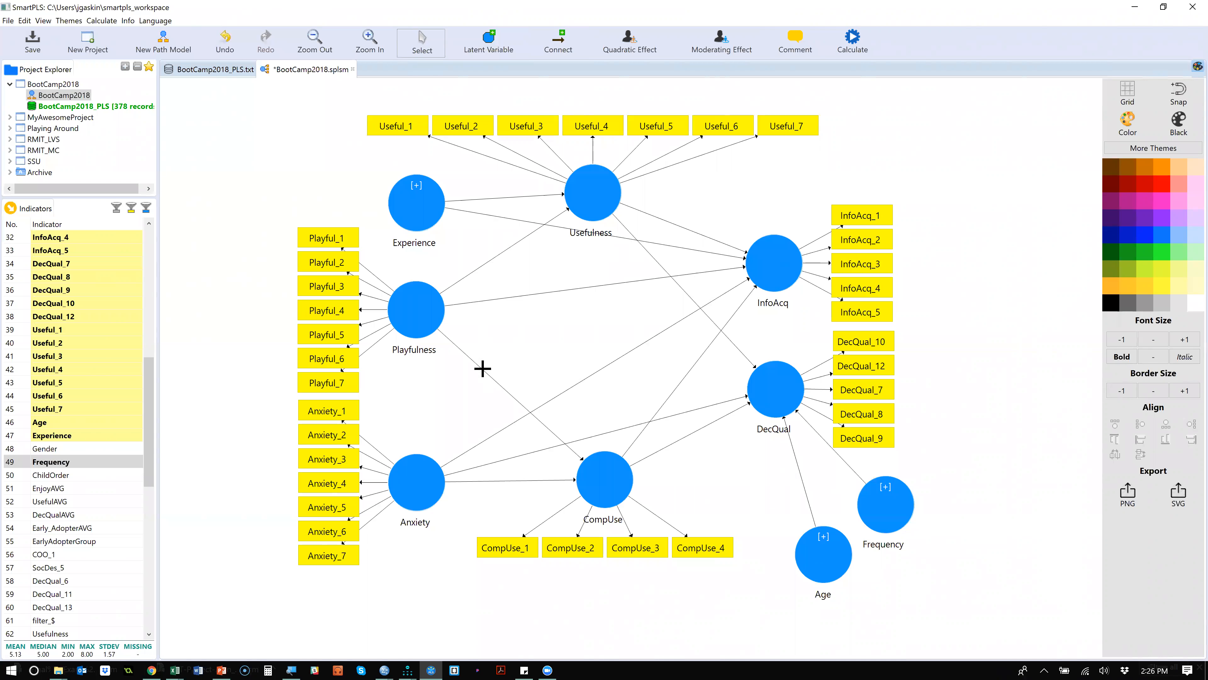
{"action": "left_click_drag", "start_coordinate": [509, 330], "coordinate": [471, 395]}
{"action": "left_click", "coordinate": [579, 457]}
{"action": "left_click", "coordinate": [552, 430]}
{"action": "key", "text": "Delete"}
{"action": "key", "text": "Delete"}
Step: Add structural paths from Experience to CompUse and from Frequency to InfoAcq
{"action": "left_click", "coordinate": [565, 46]}
{"action": "left_click_drag", "start_coordinate": [430, 212], "coordinate": [590, 487]}
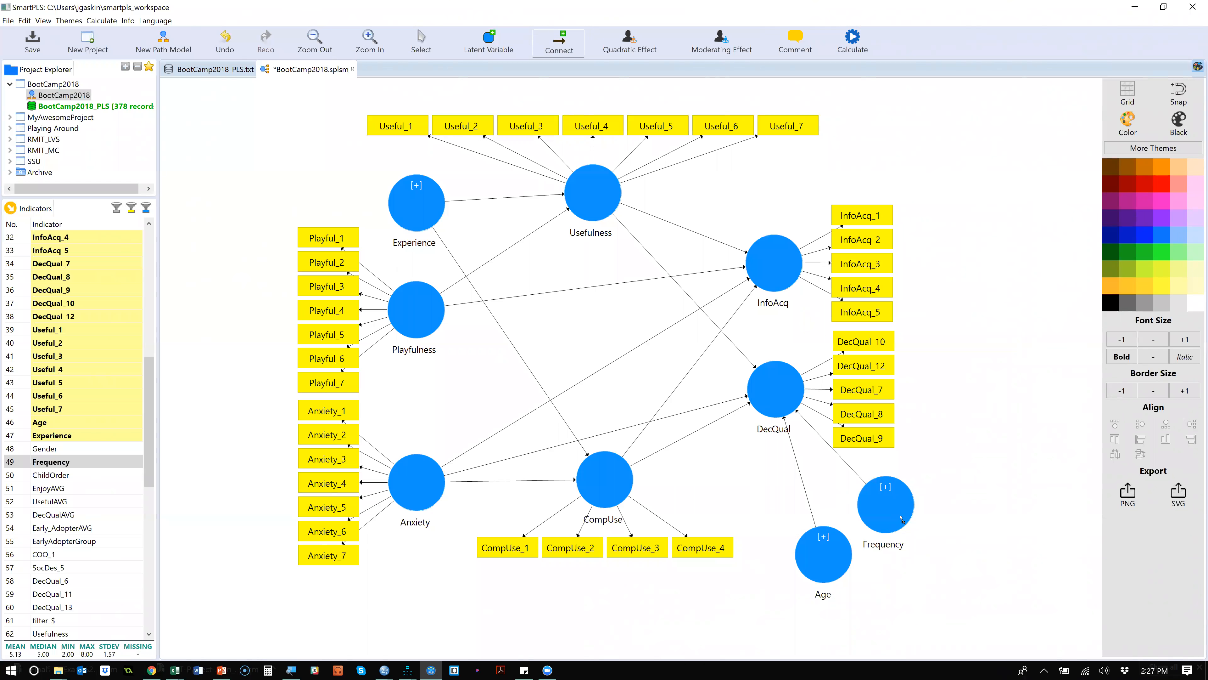
{"action": "left_click", "coordinate": [882, 503]}
{"action": "left_click", "coordinate": [419, 50]}
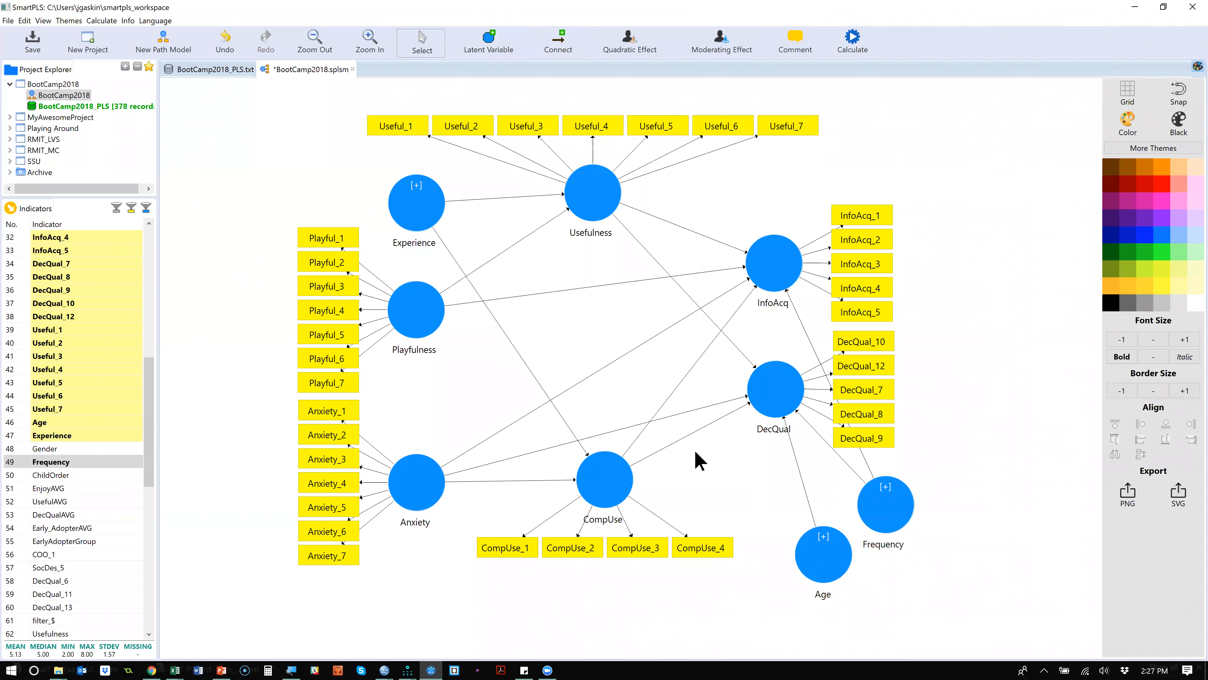
Step: Move the Age and Frequency constructs closer beneath DecQual and save the model
{"action": "left_click_drag", "start_coordinate": [818, 552], "coordinate": [803, 555]}
{"action": "left_click_drag", "start_coordinate": [895, 507], "coordinate": [843, 497]}
{"action": "left_click_drag", "start_coordinate": [801, 557], "coordinate": [772, 549]}
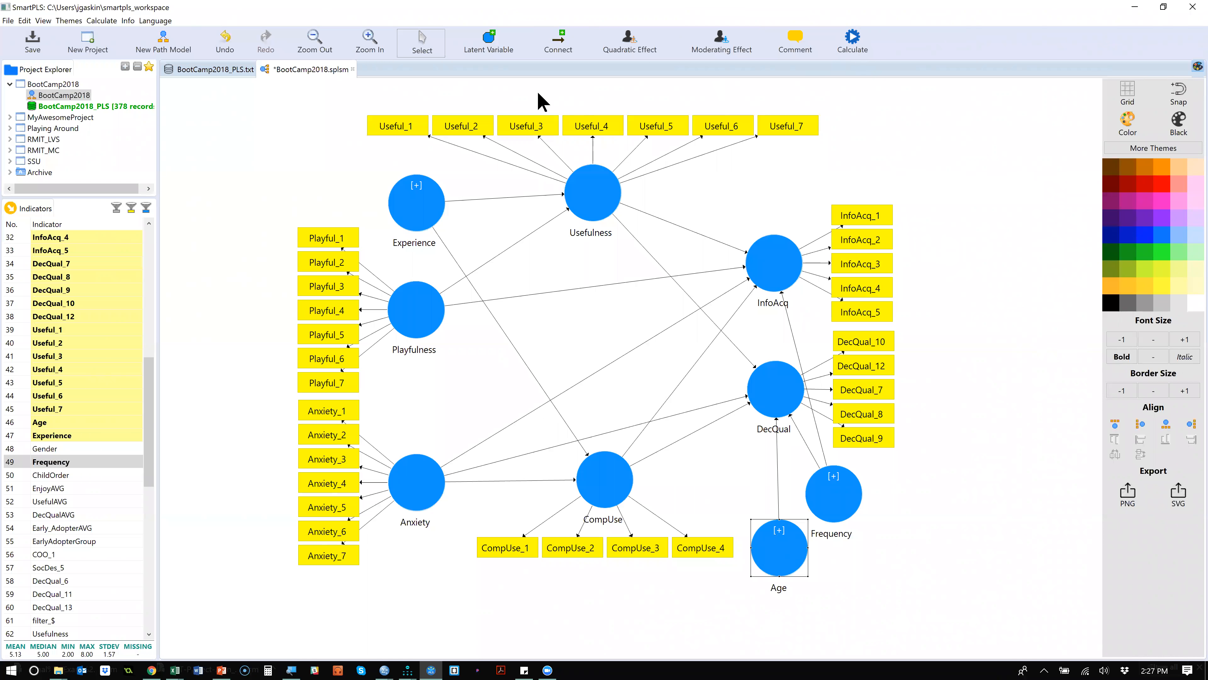
{"action": "left_click", "coordinate": [33, 41]}
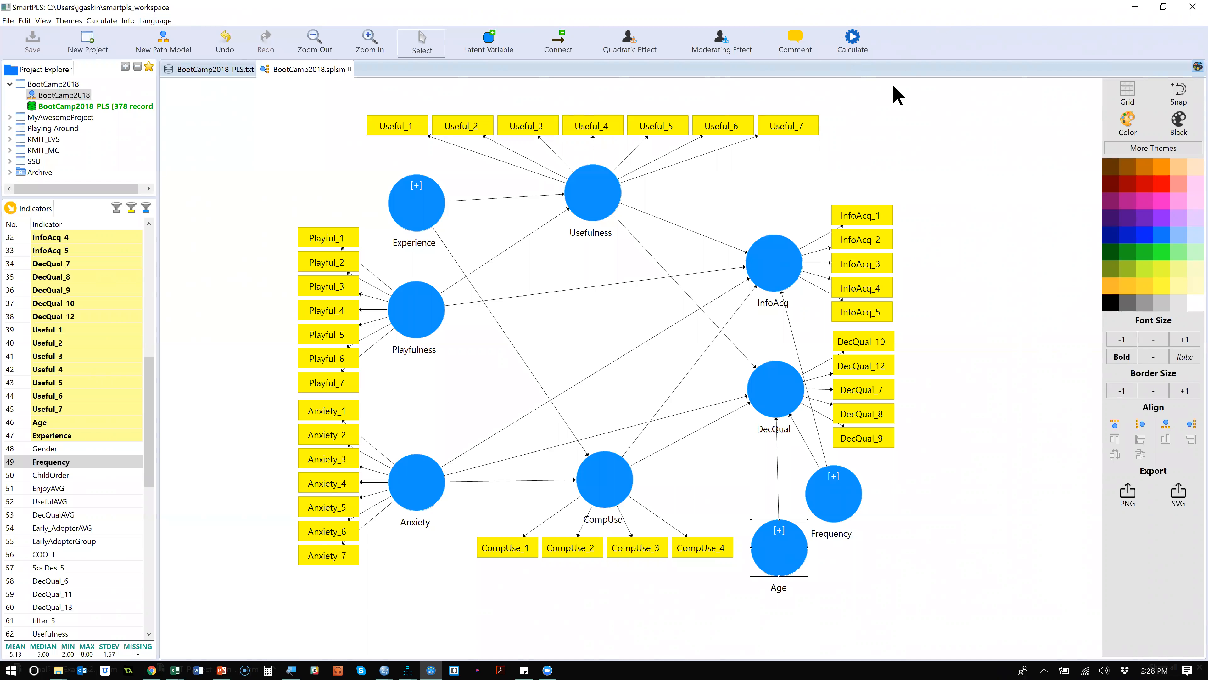
Step: Review the Consistent PLS Algorithm settings and run the calculation with the defaults, opening the full report
{"action": "left_click", "coordinate": [855, 50]}
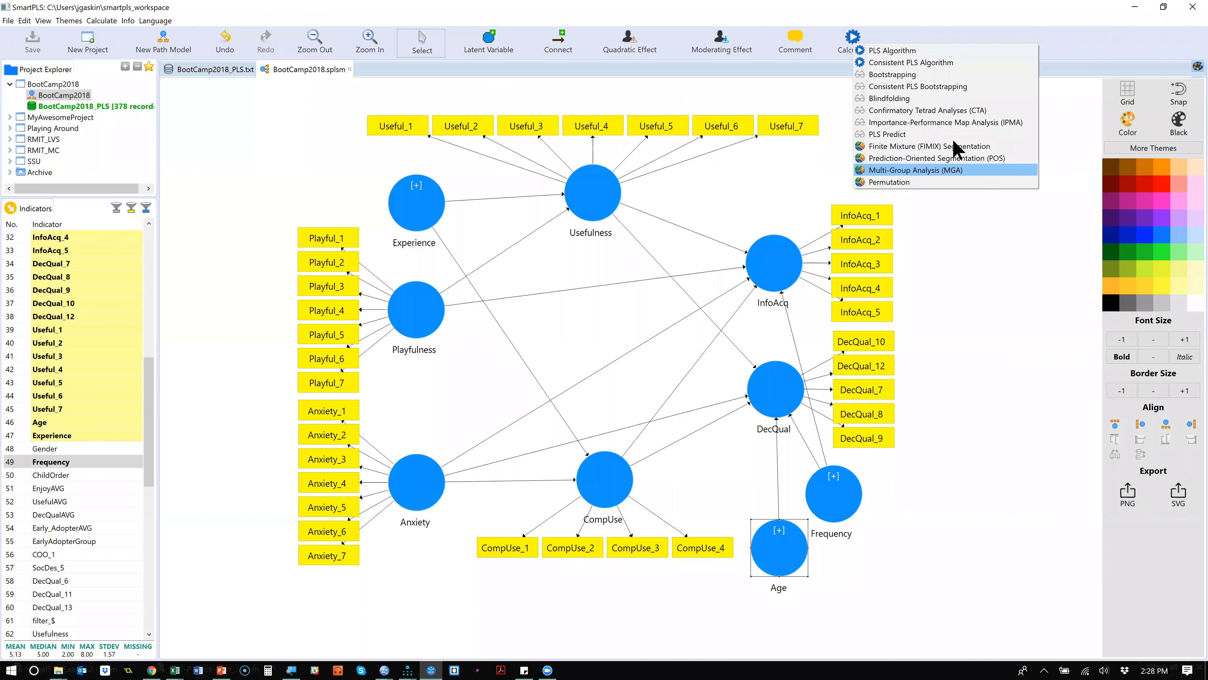
{"action": "left_click", "coordinate": [933, 62]}
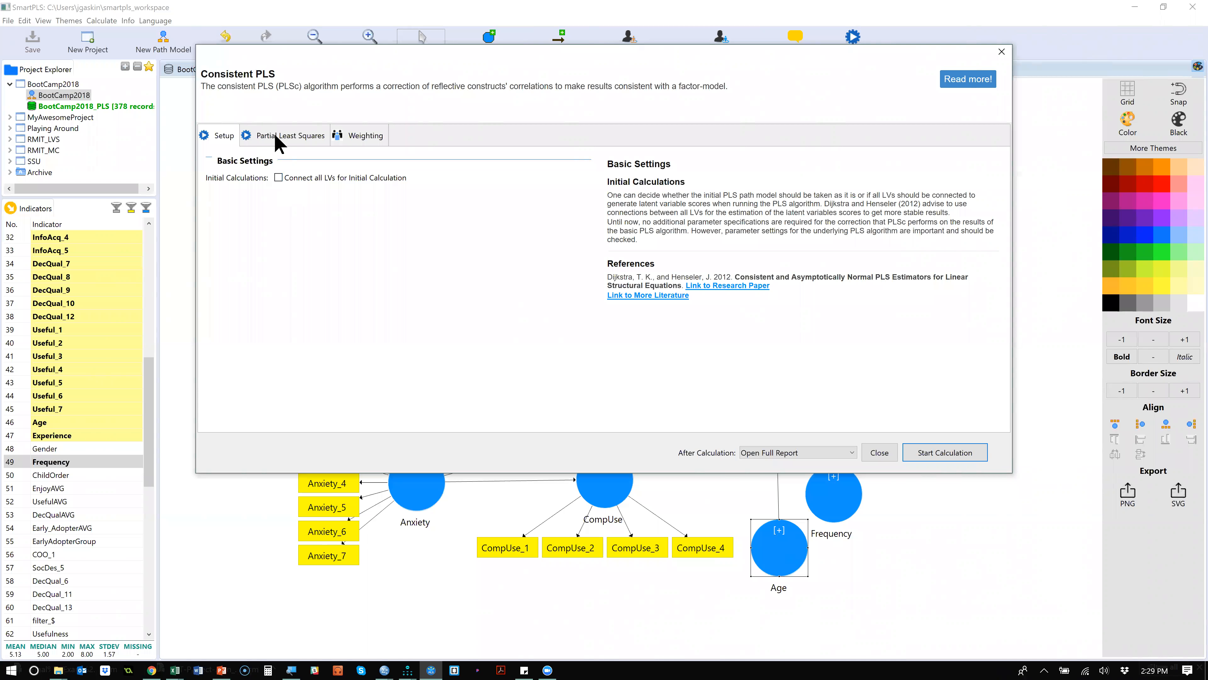
{"action": "left_click", "coordinate": [286, 142]}
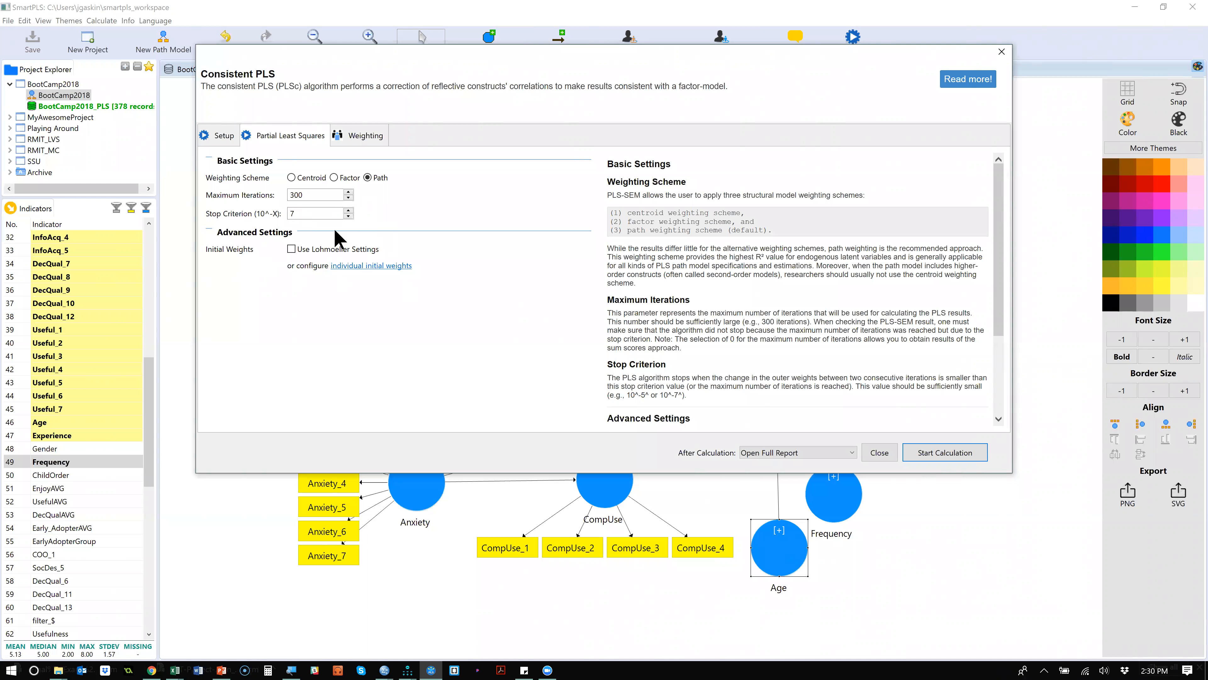
{"action": "left_click", "coordinate": [369, 138]}
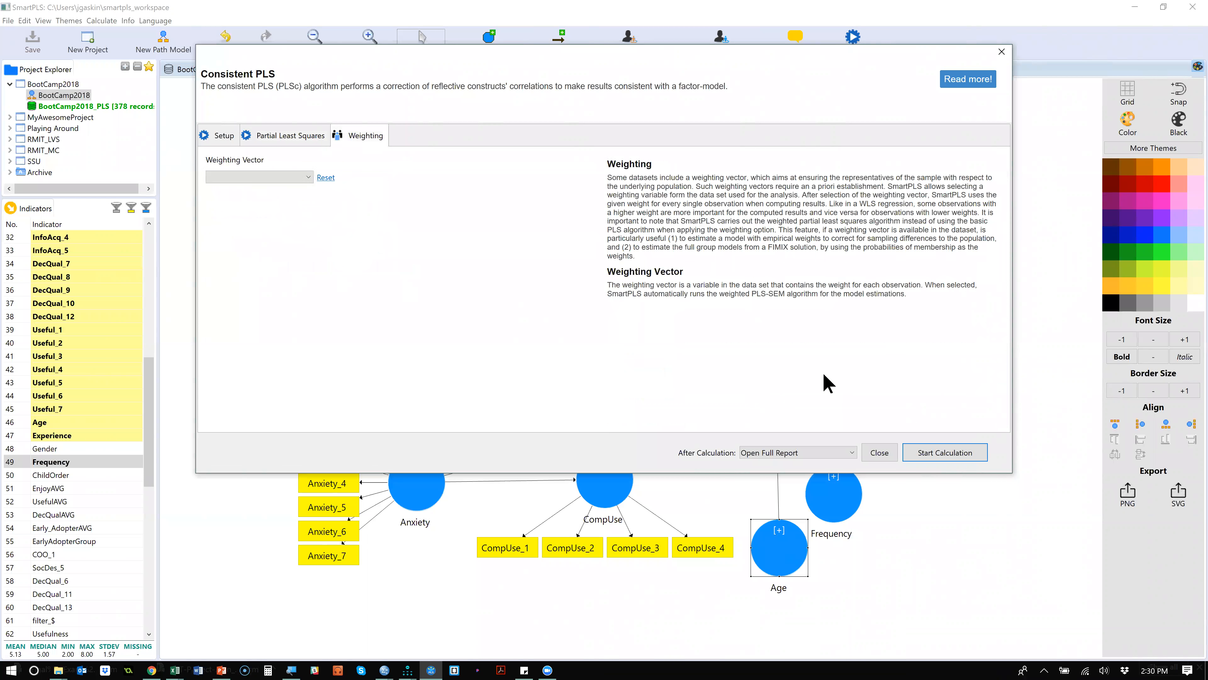
{"action": "left_click", "coordinate": [934, 451]}
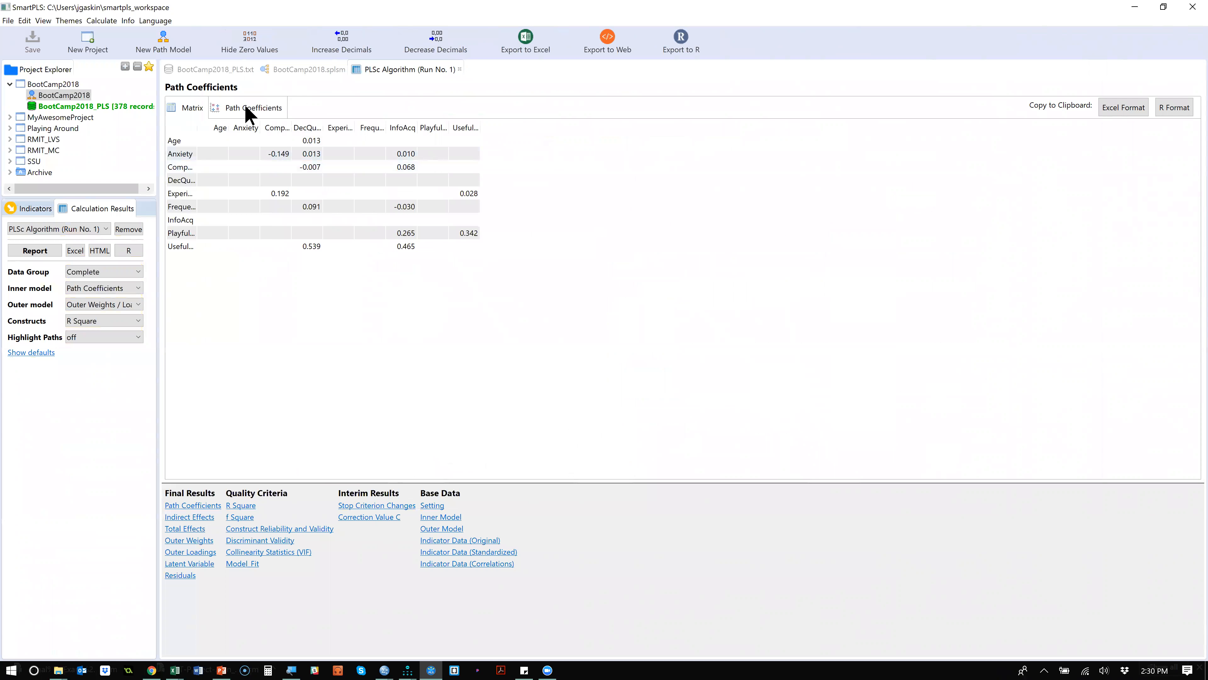
Step: Examine the path coefficients, loadings and R-square values on the BootCamp2018 path diagram
{"action": "left_click", "coordinate": [407, 68]}
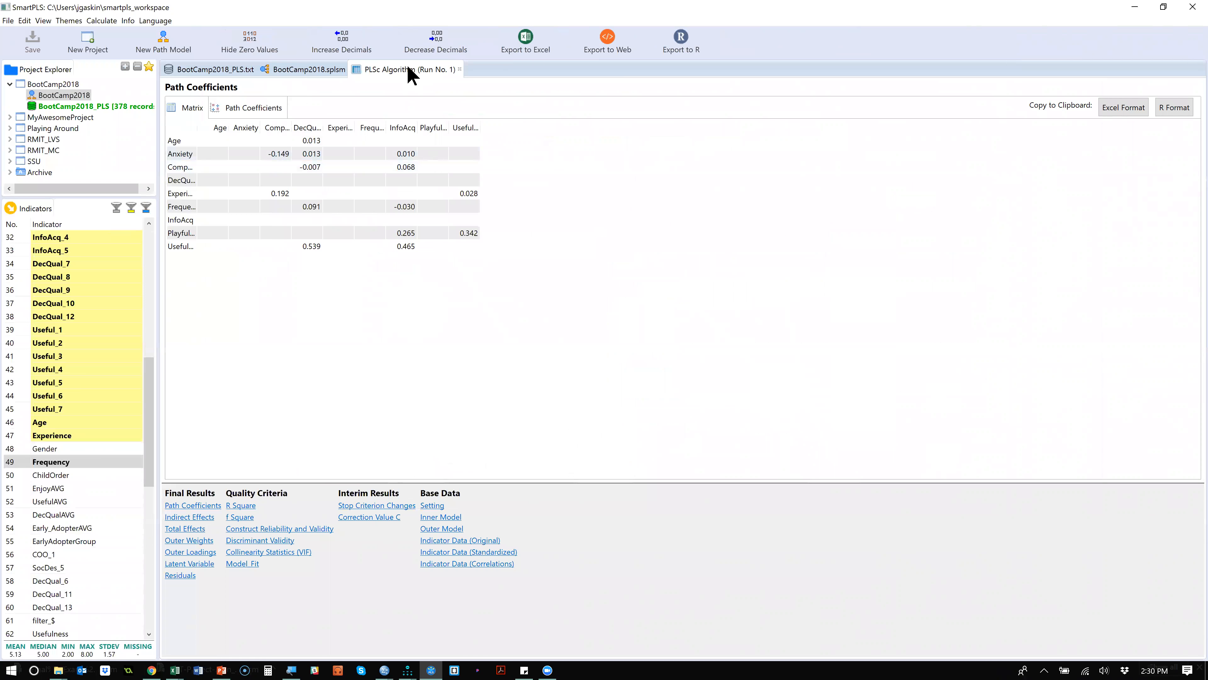
{"action": "left_click", "coordinate": [312, 72]}
{"action": "left_click", "coordinate": [312, 72]}
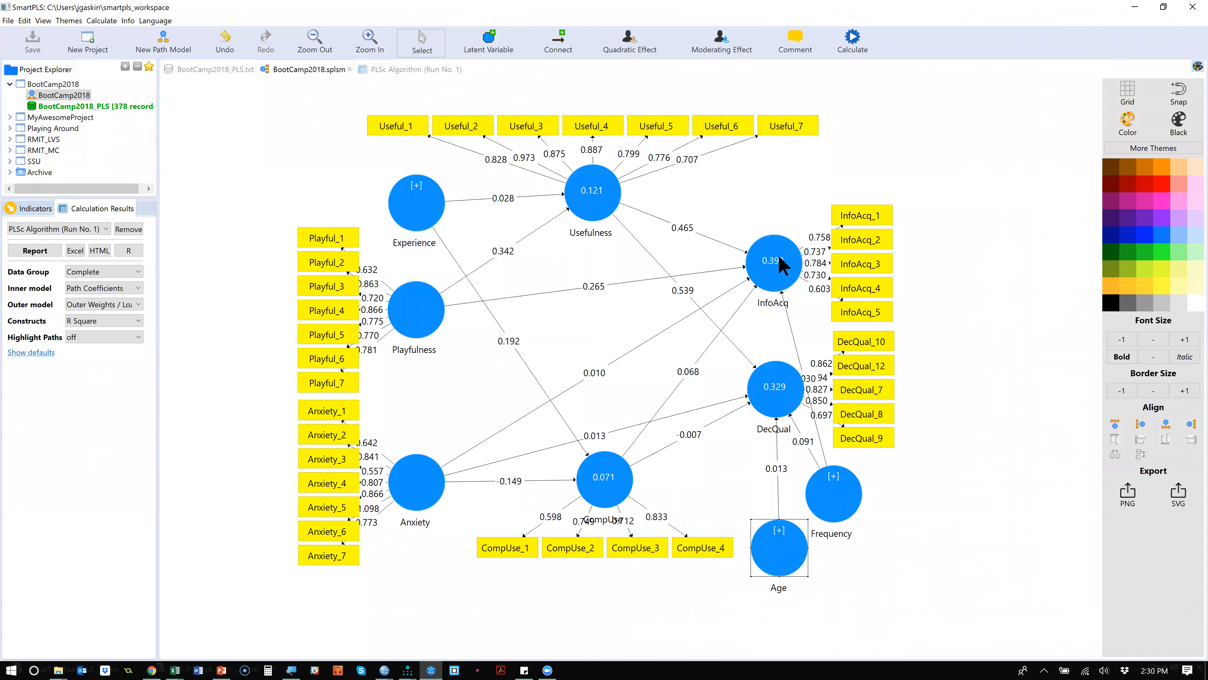
{"action": "mouse_move", "coordinate": [773, 250]}
{"action": "mouse_move", "coordinate": [783, 282]}
{"action": "mouse_move", "coordinate": [784, 403]}
{"action": "left_click", "coordinate": [596, 286]}
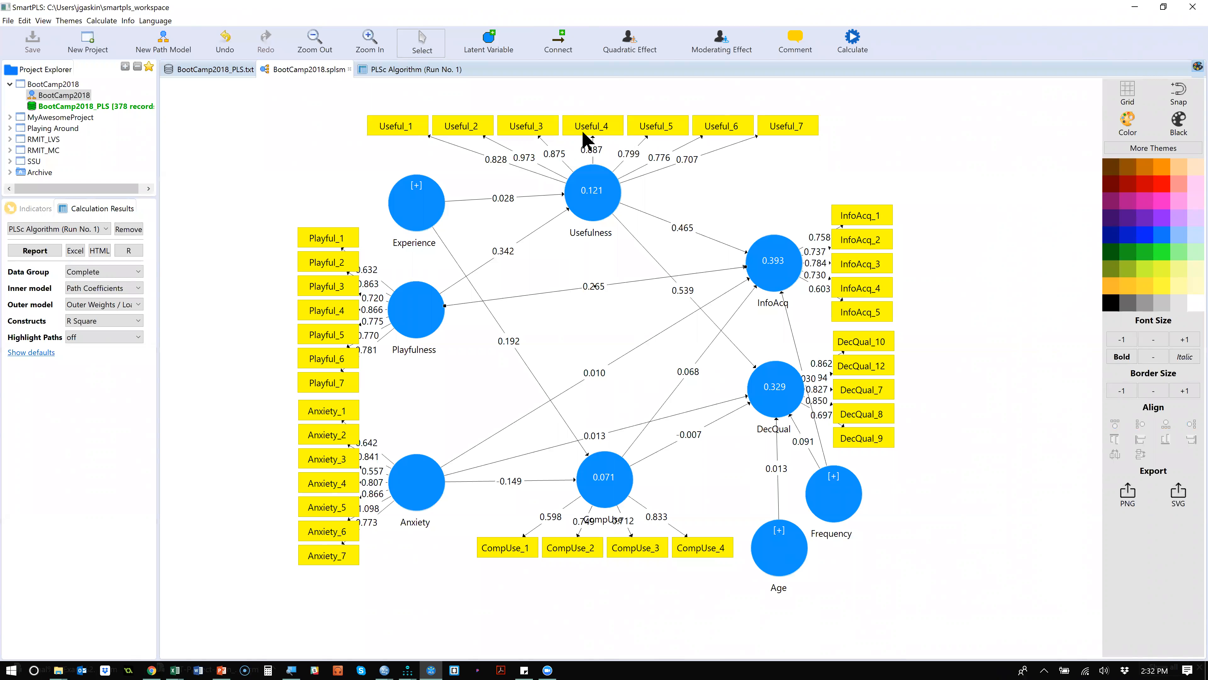
Step: Examine the PLSc path coefficients as a matrix and as a bar chart
{"action": "left_click", "coordinate": [410, 70]}
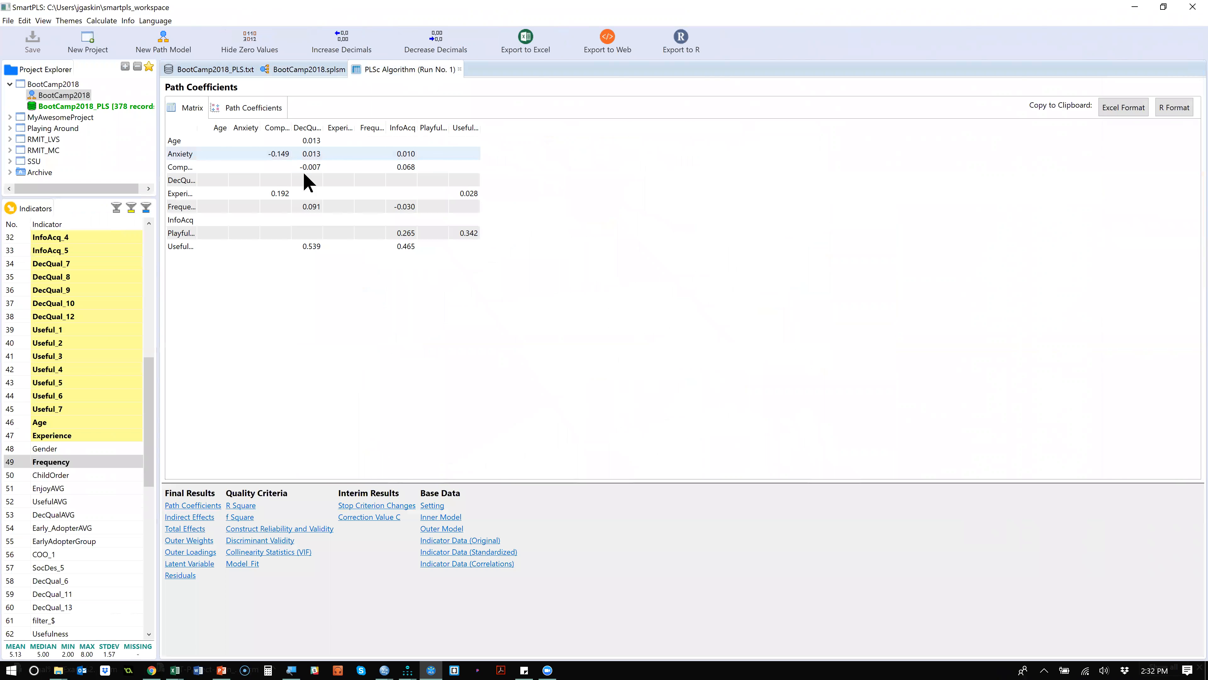
{"action": "left_click", "coordinate": [507, 311]}
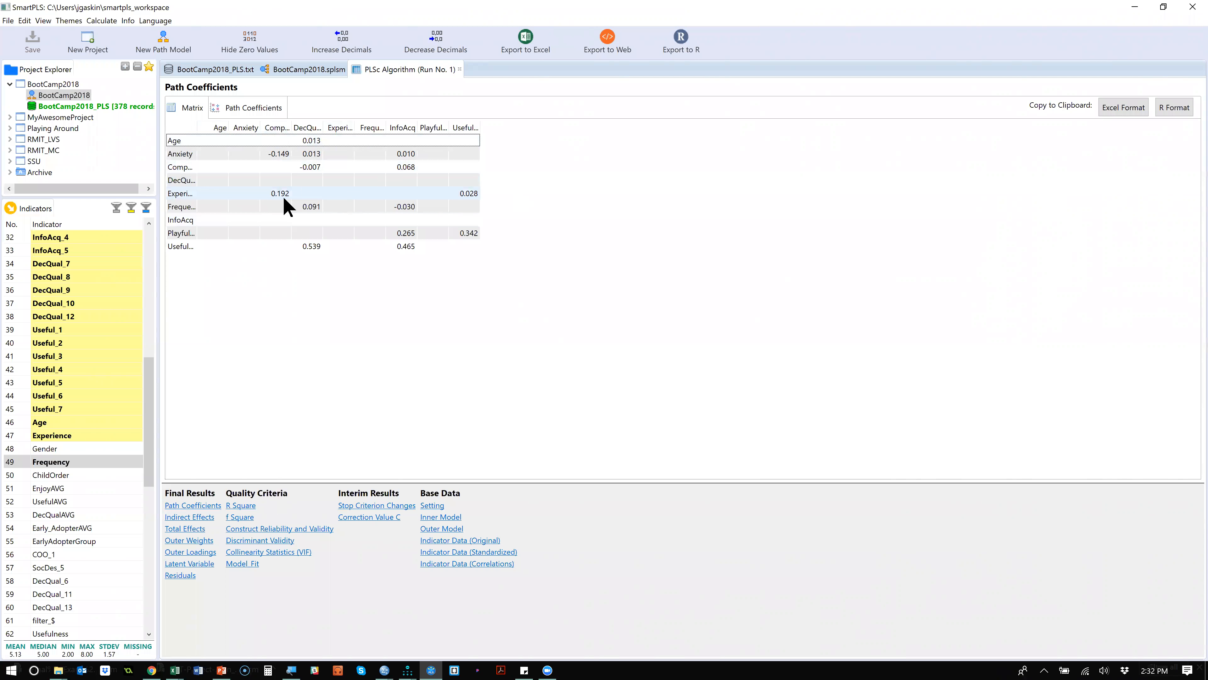
{"action": "left_click", "coordinate": [237, 109]}
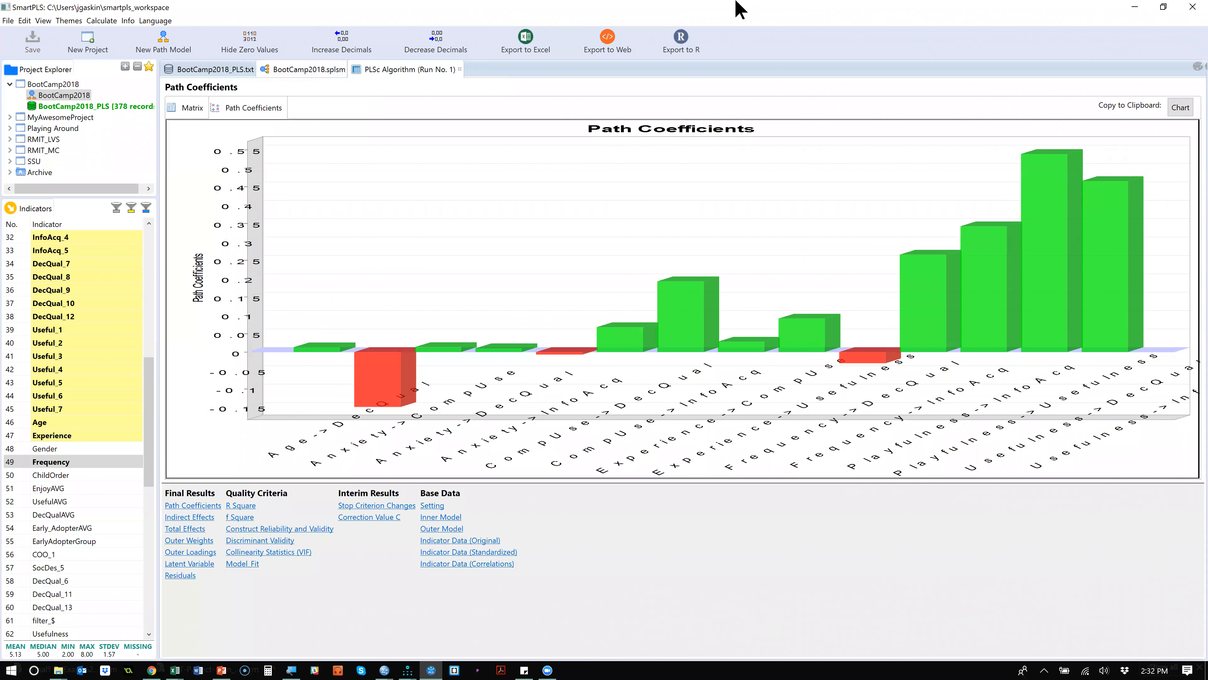
Step: Run Consistent PLS Bootstrapping on the BootCamp2018 model with 2000 subsamples
{"action": "key", "text": "ctrl+Page_Up"}
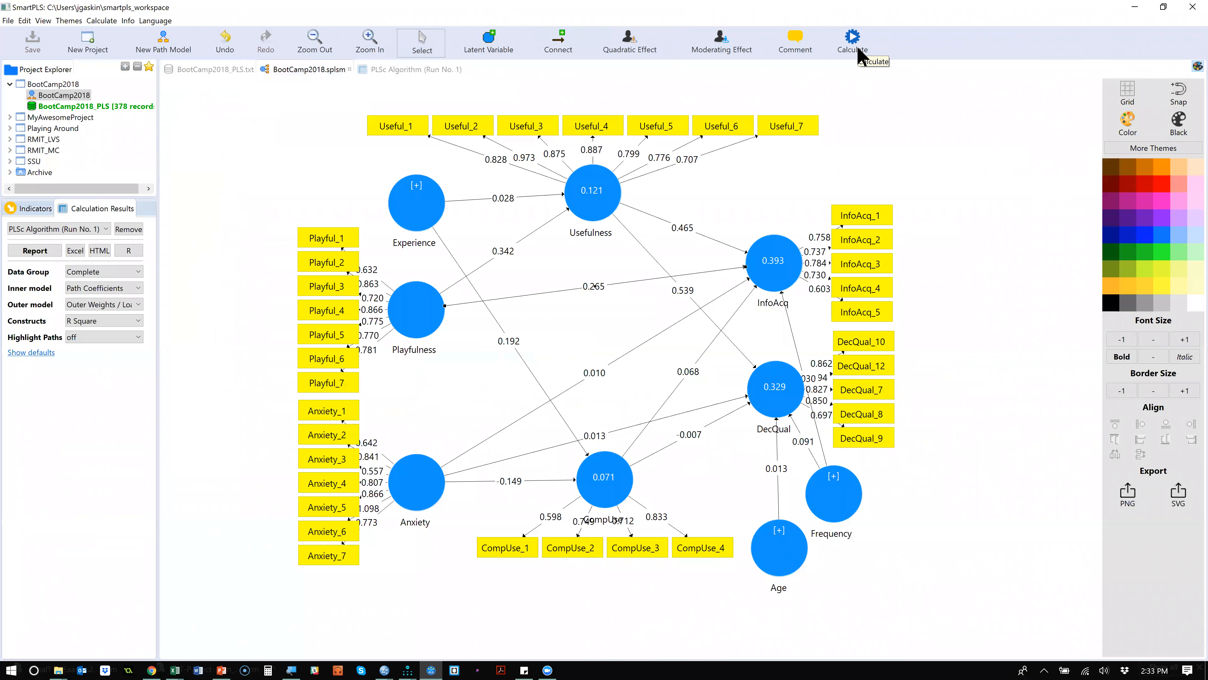
{"action": "left_click", "coordinate": [859, 53]}
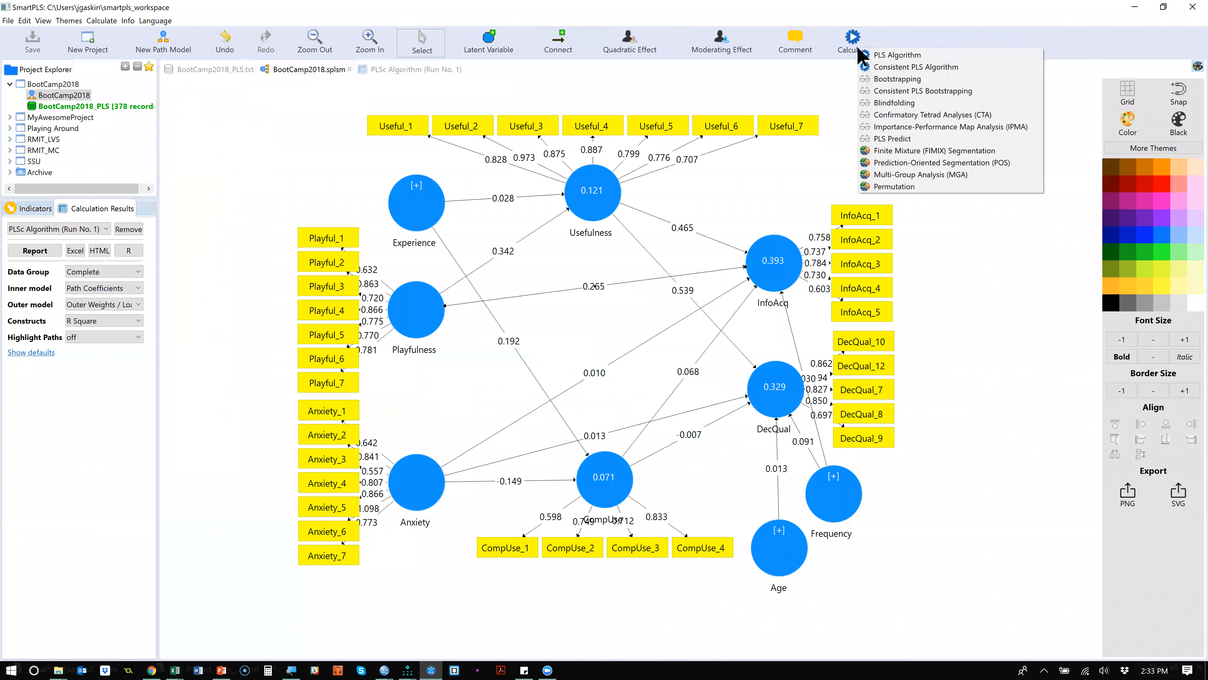
{"action": "left_click", "coordinate": [962, 89]}
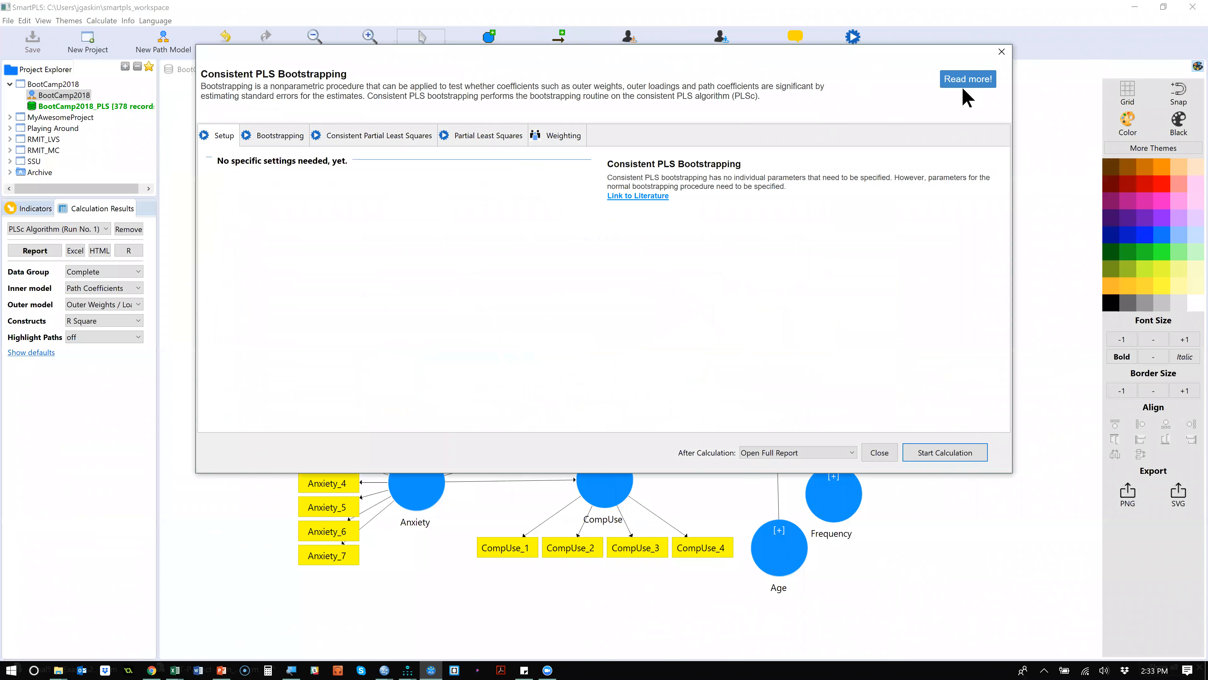
{"action": "left_click", "coordinate": [286, 139]}
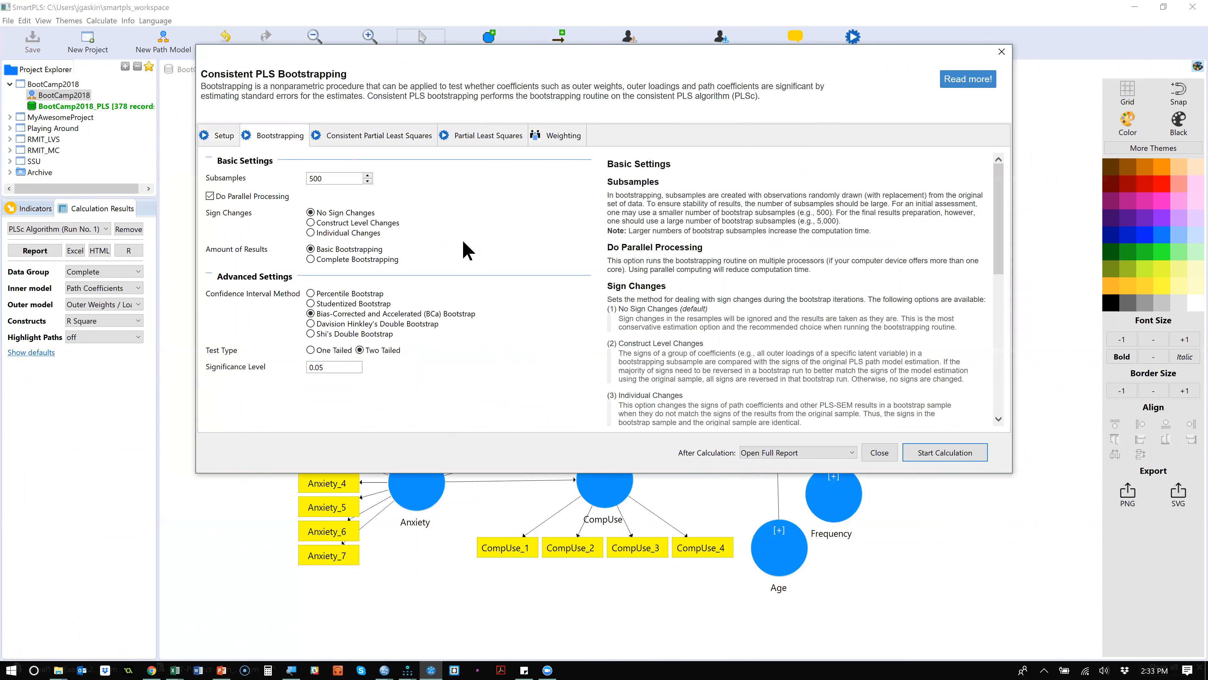
{"action": "left_click", "coordinate": [326, 178]}
{"action": "key", "text": "BackSpace"}
{"action": "type", "text": "20"}
{"action": "left_click", "coordinate": [405, 137]}
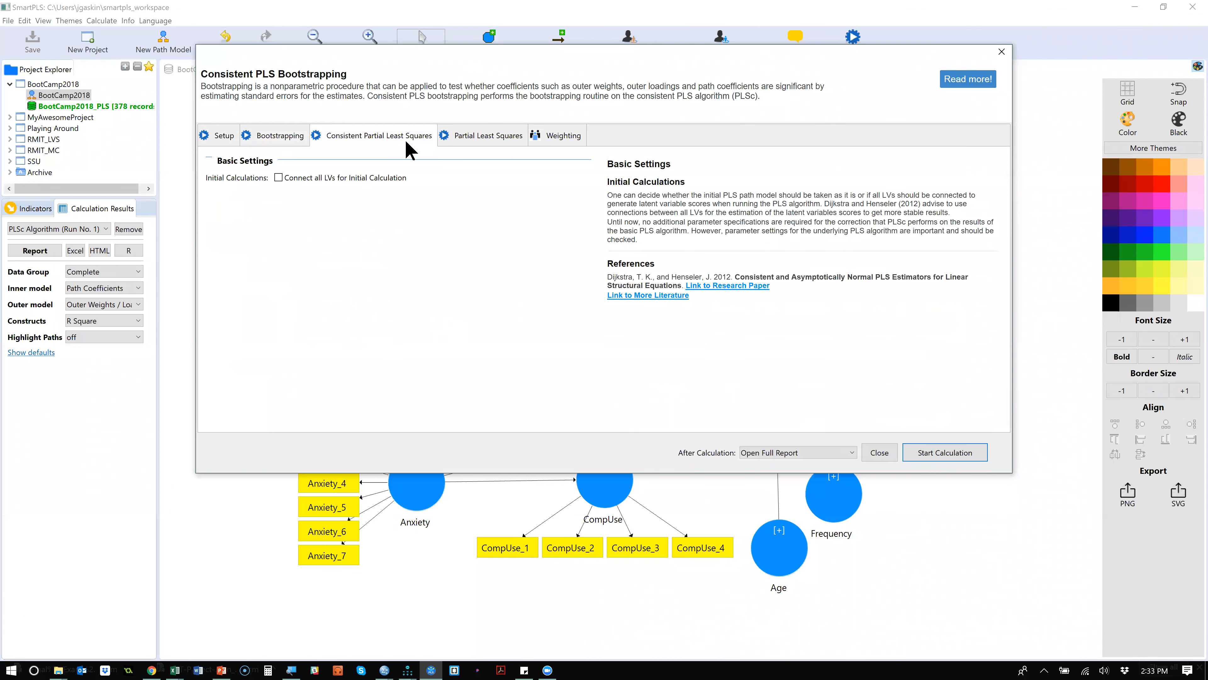
{"action": "left_click", "coordinate": [495, 137]}
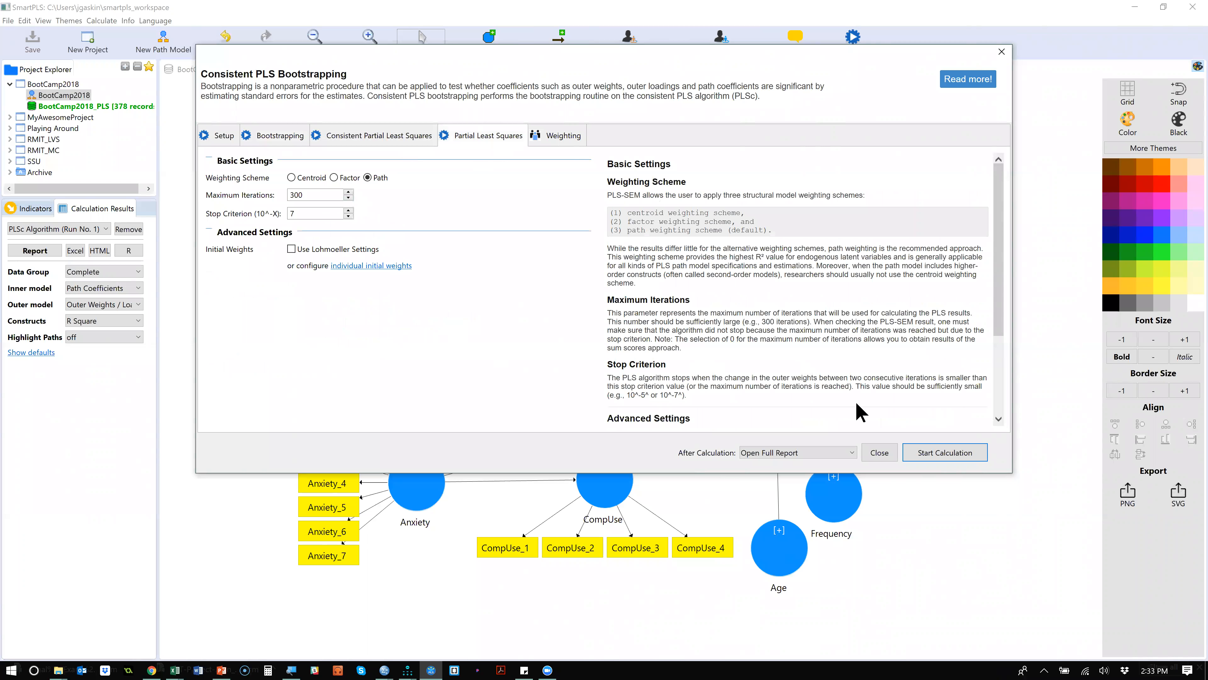
{"action": "left_click", "coordinate": [944, 459]}
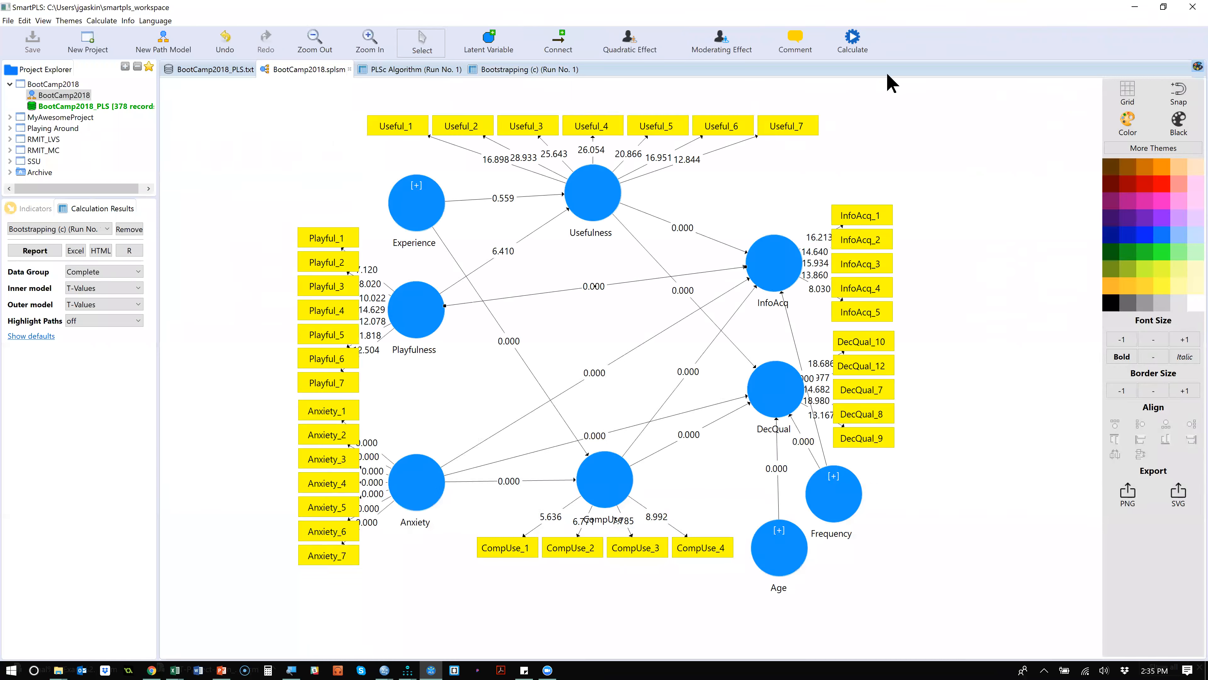
Step: Run regular Bootstrapping on the model with 2000 subsamples, opening the full report
{"action": "left_click", "coordinate": [856, 45]}
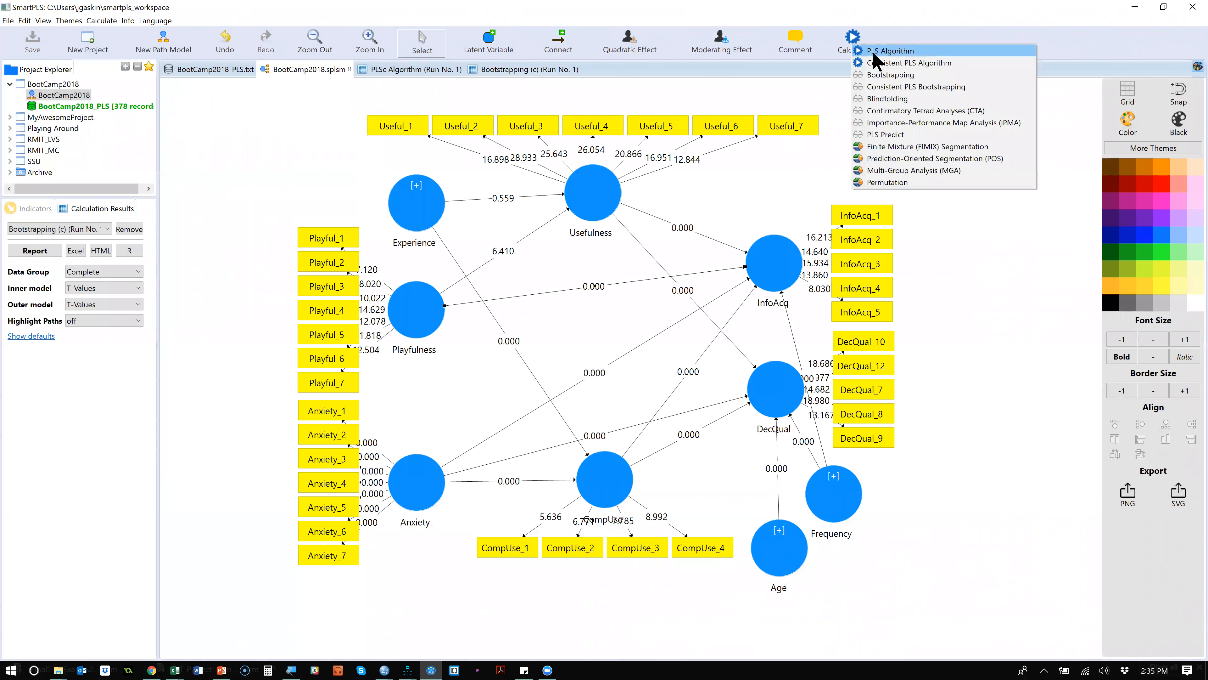
{"action": "left_click", "coordinate": [964, 79]}
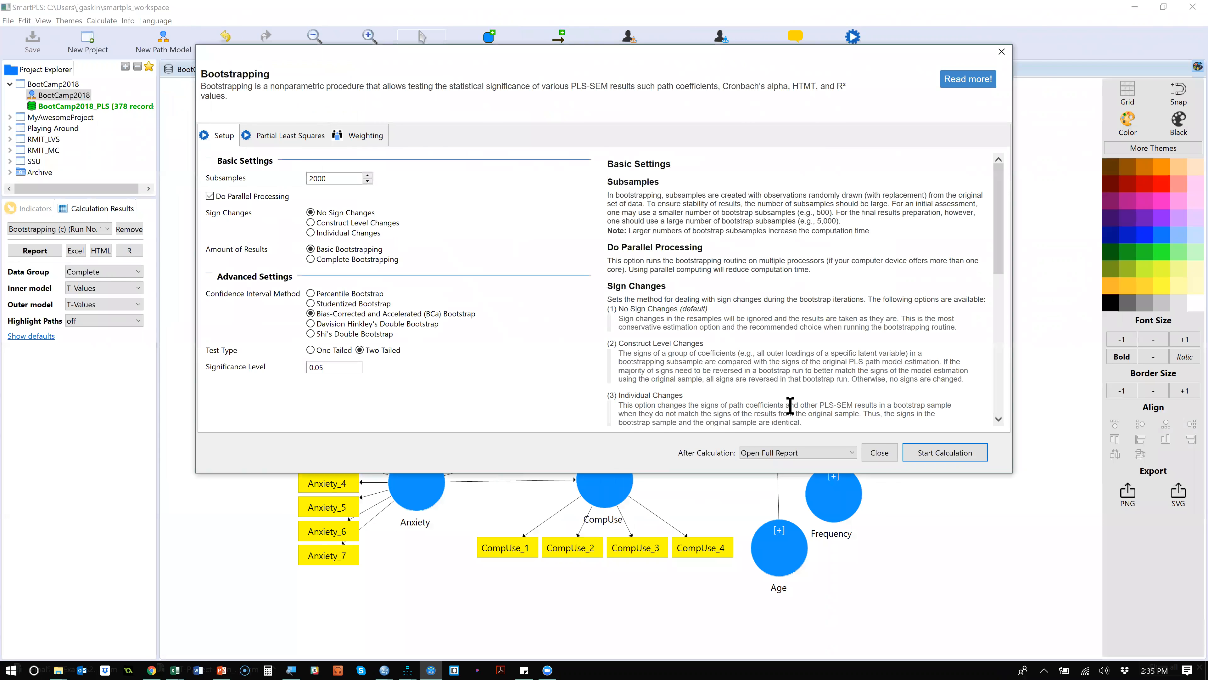
{"action": "left_click", "coordinate": [949, 455]}
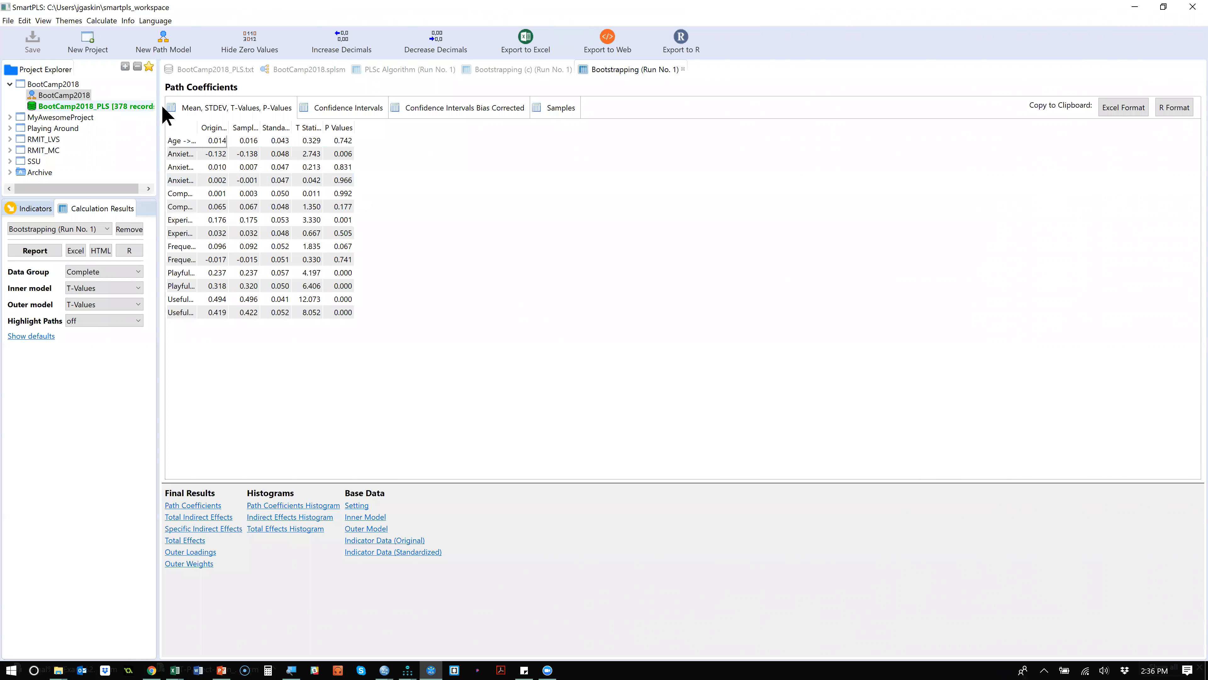
Step: Widen the path name column of the bootstrapping results and sort the table by P Values
{"action": "double_click", "coordinate": [196, 121]}
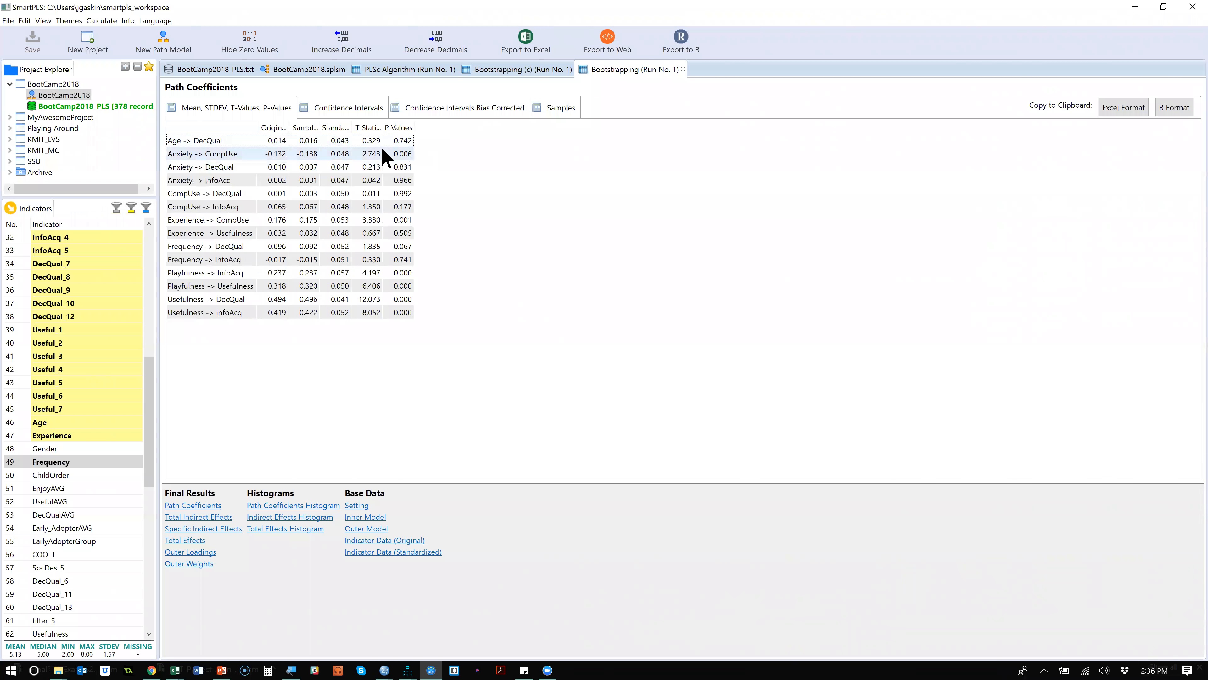
{"action": "left_click", "coordinate": [404, 127]}
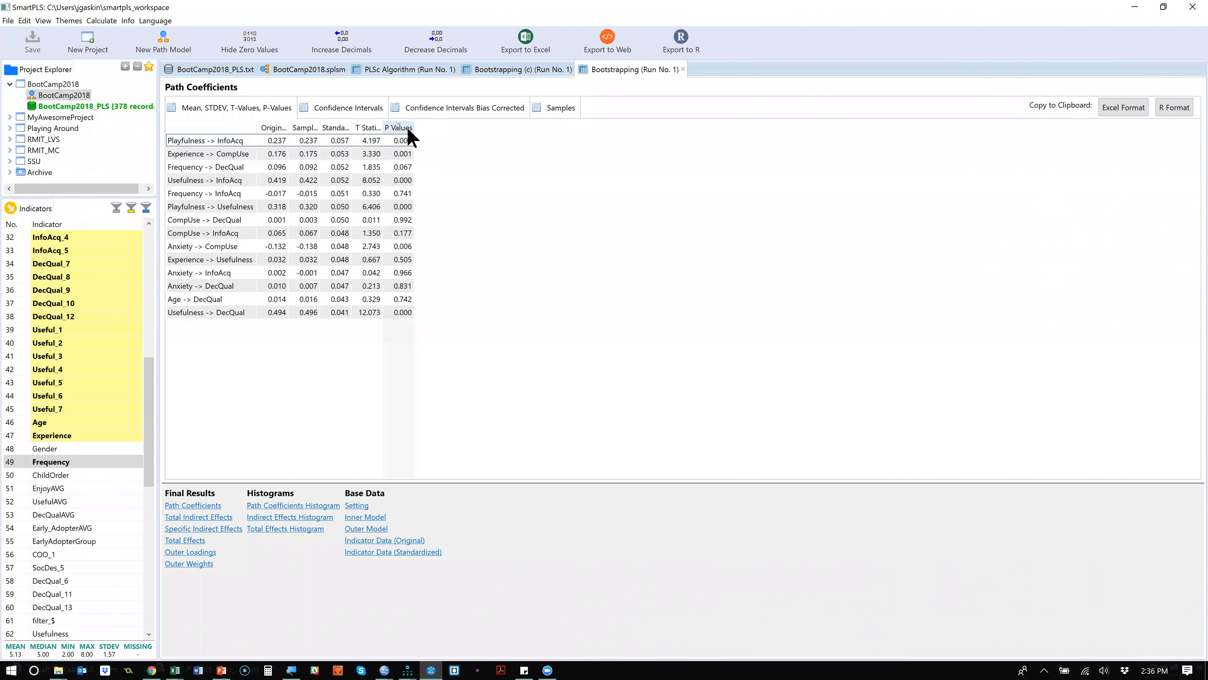
{"action": "left_click", "coordinate": [408, 128]}
{"action": "left_click", "coordinate": [408, 129]}
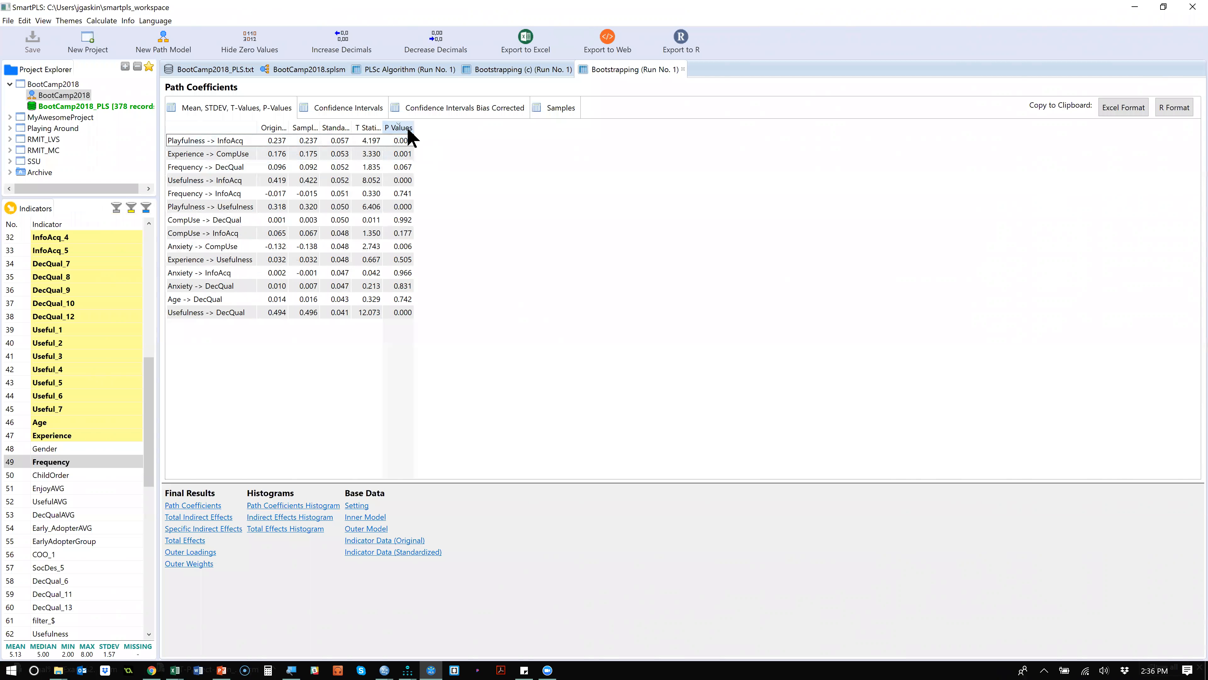
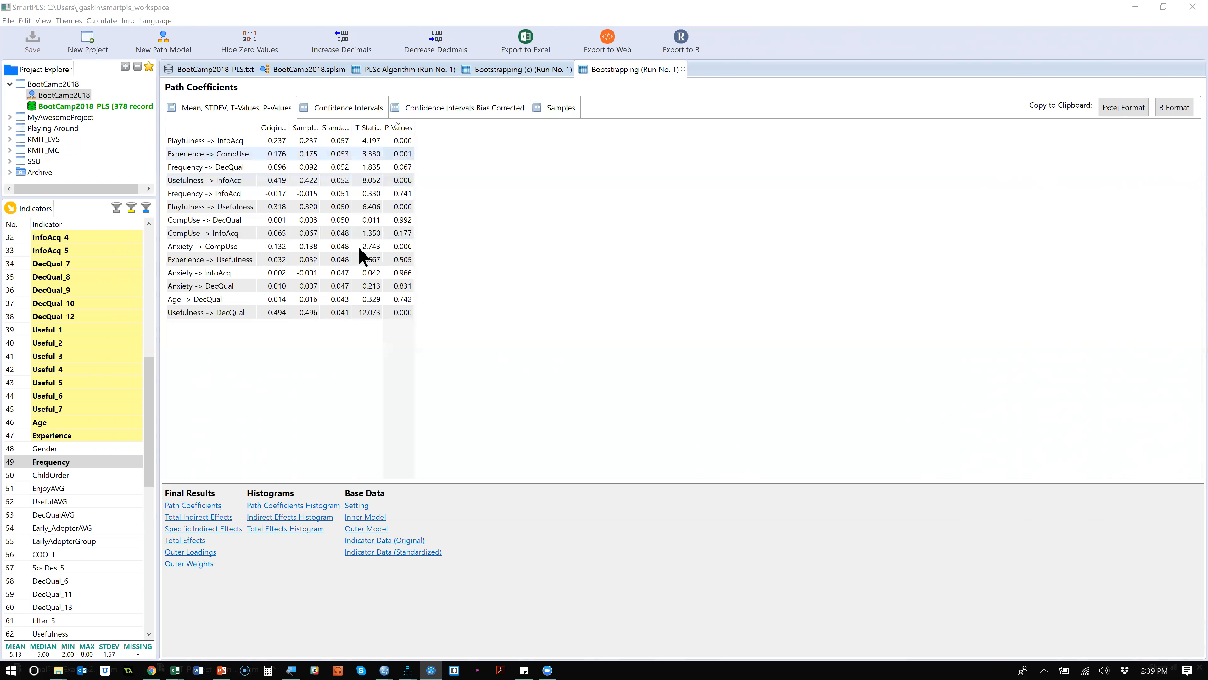
Step: Copy the bootstrapped path coefficients table in Excel format and paste it at cell U14 of Sheet3 in the Book2 Excel workbook
{"action": "left_click", "coordinate": [225, 154]}
{"action": "left_click", "coordinate": [1130, 119]}
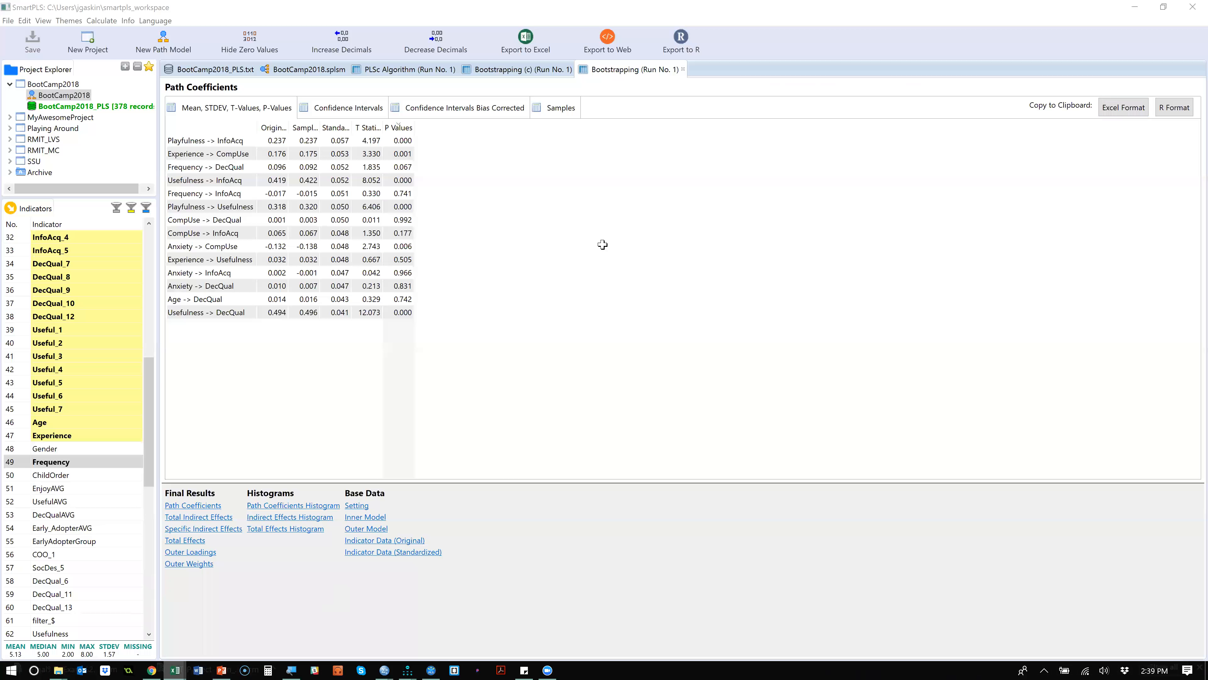
{"action": "key", "text": "alt+Tab"}
{"action": "key", "text": "ctrl+v"}
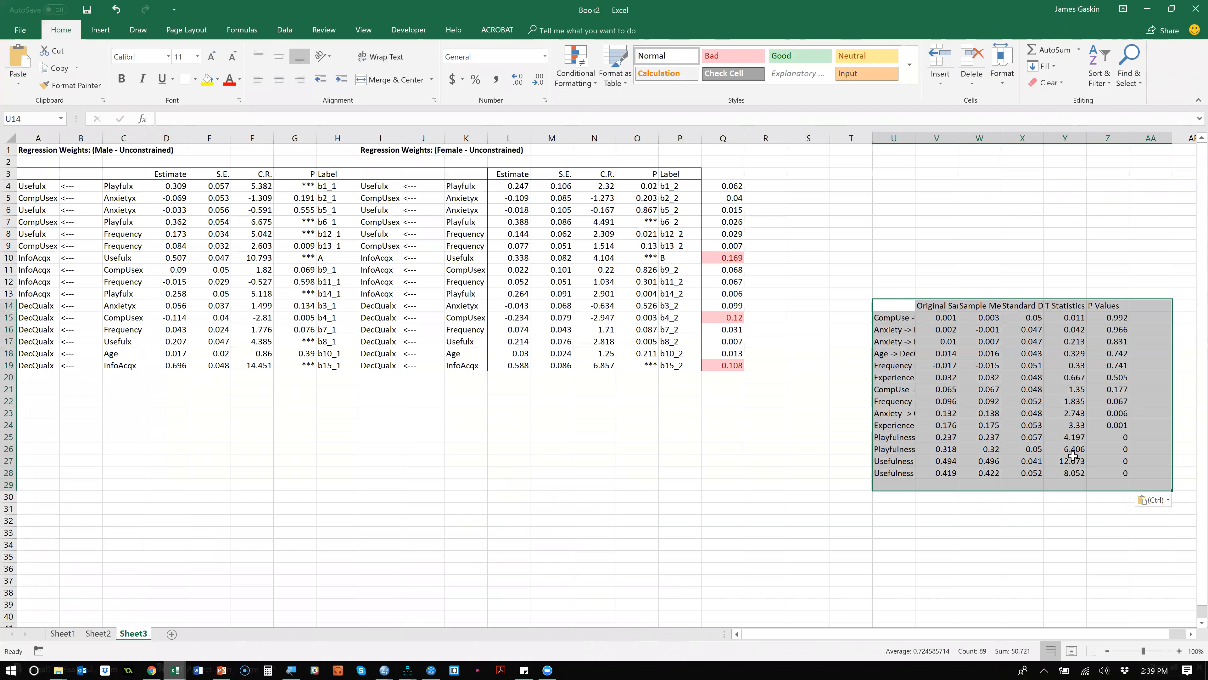
Step: Switch back to SmartPLS and inspect the bootstrapped T-values on the BootCamp2018 path model
{"action": "key", "text": "ctrl+z"}
{"action": "key", "text": "alt+Tab"}
{"action": "left_click", "coordinate": [1124, 107]}
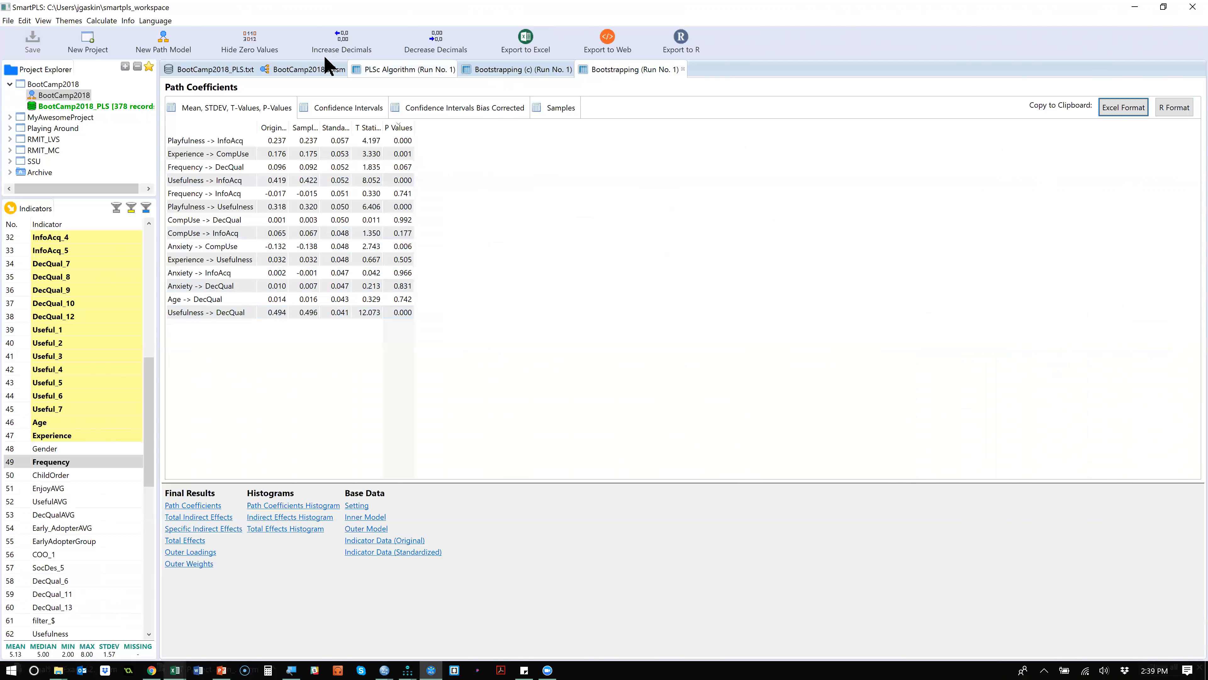
{"action": "left_click", "coordinate": [309, 72]}
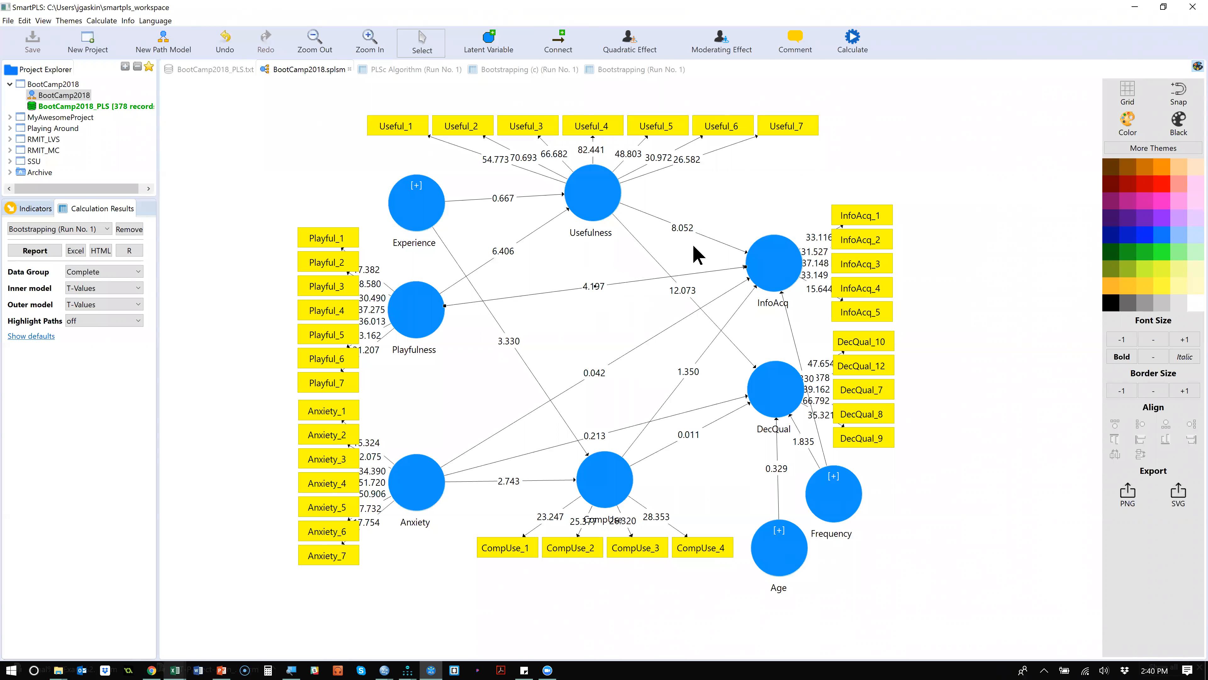
{"action": "left_click", "coordinate": [687, 373]}
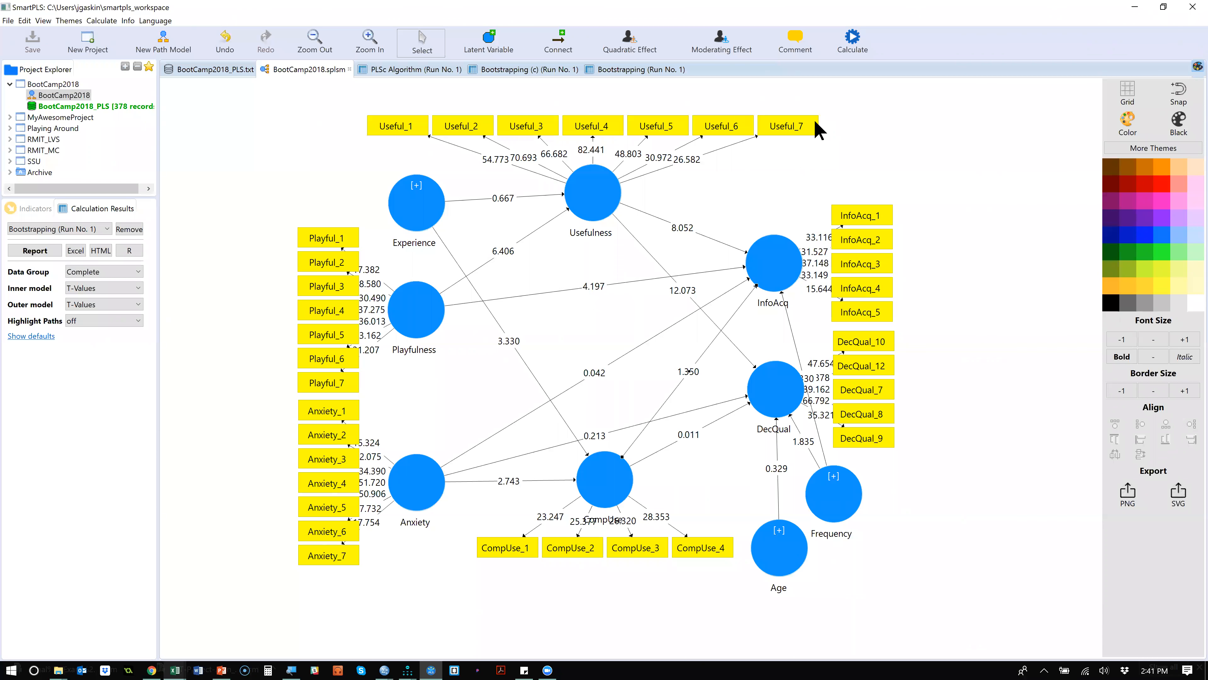
Step: Run the Consistent PLS Algorithm without connecting all LVs for the initial calculation, and close its full report
{"action": "left_click", "coordinate": [857, 43]}
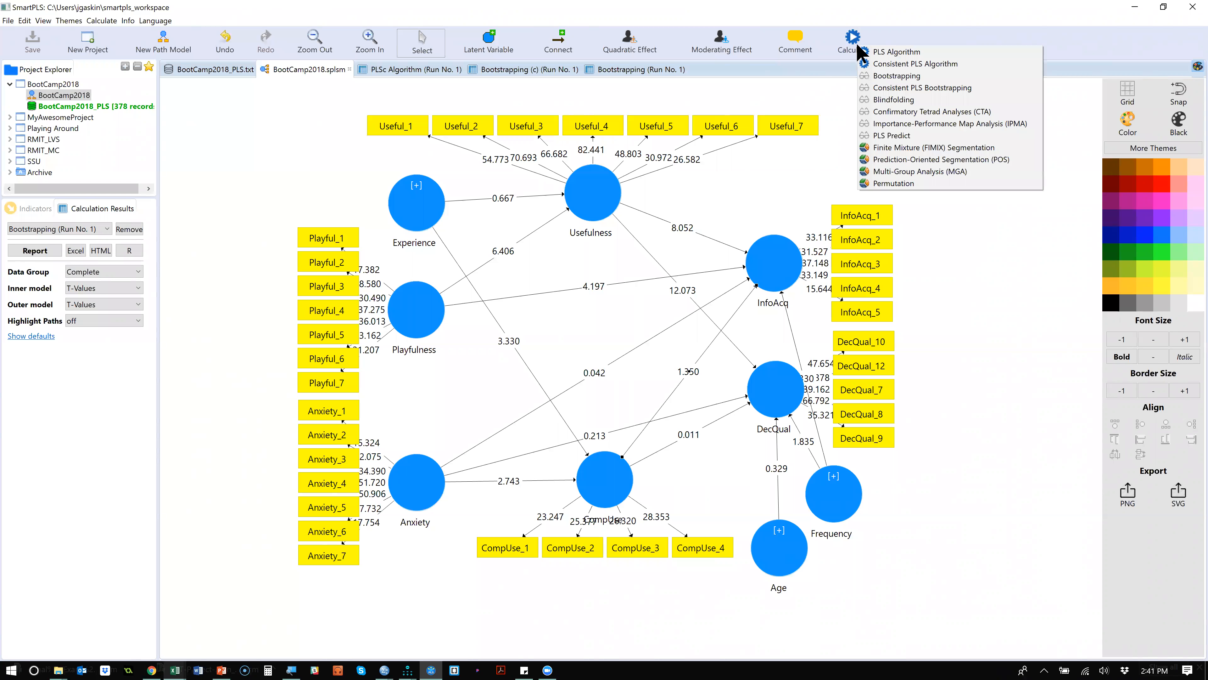
{"action": "left_click", "coordinate": [967, 64]}
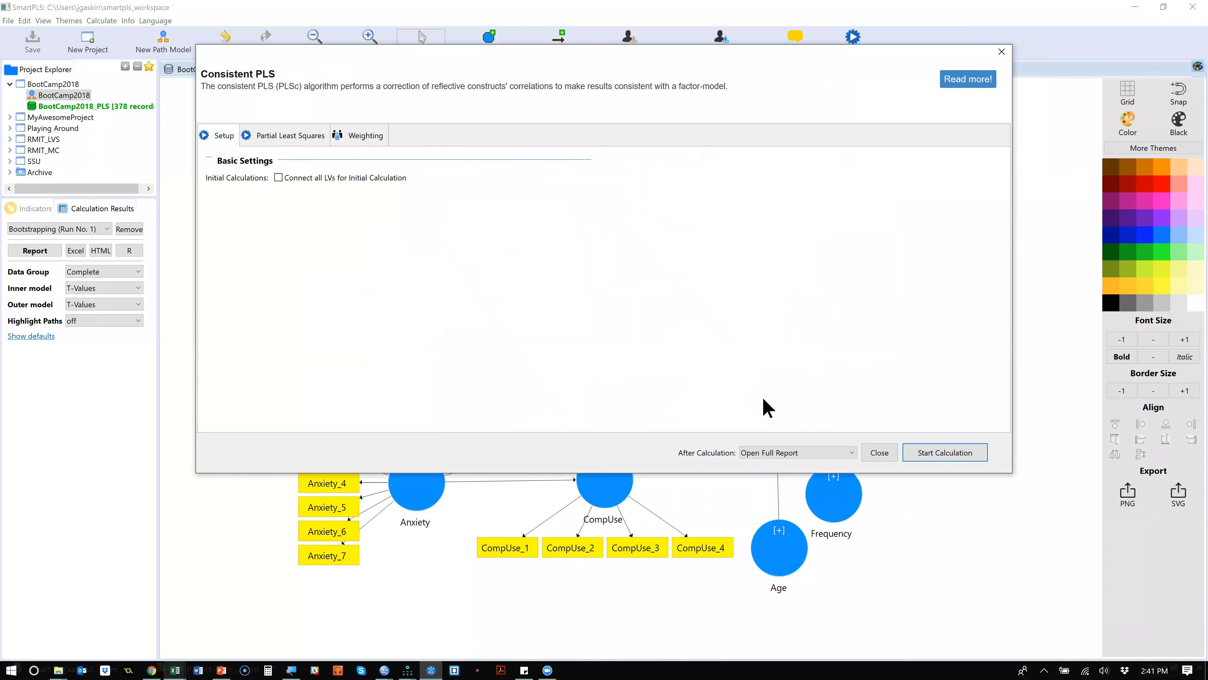
{"action": "left_click", "coordinate": [930, 451]}
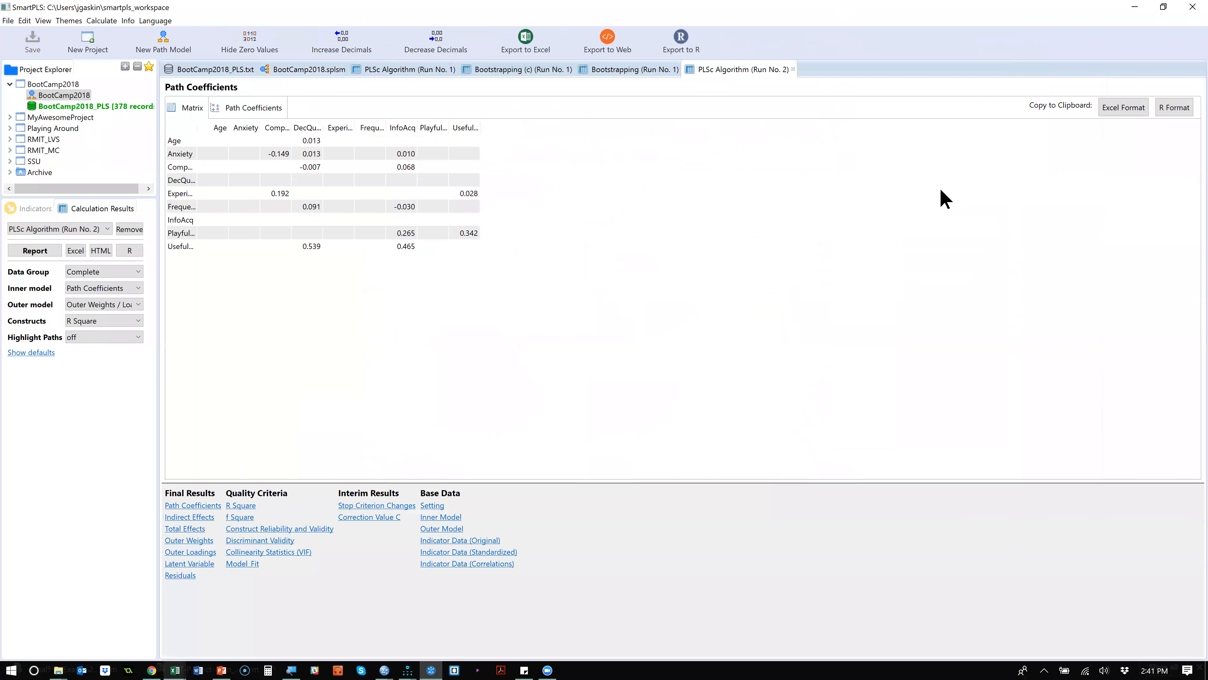
{"action": "left_click", "coordinate": [793, 69]}
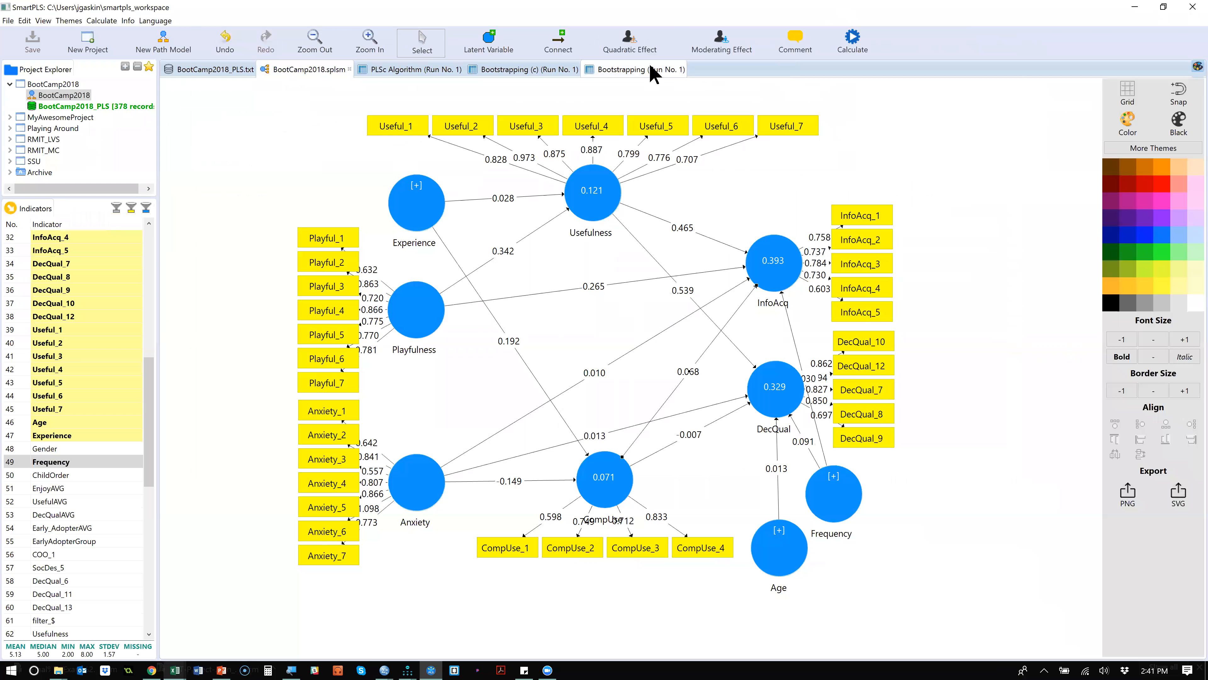
Step: Run the Consistent PLS Algorithm with Connect all LVs for Initial Calculation enabled, and return to the path model
{"action": "left_click", "coordinate": [852, 38]}
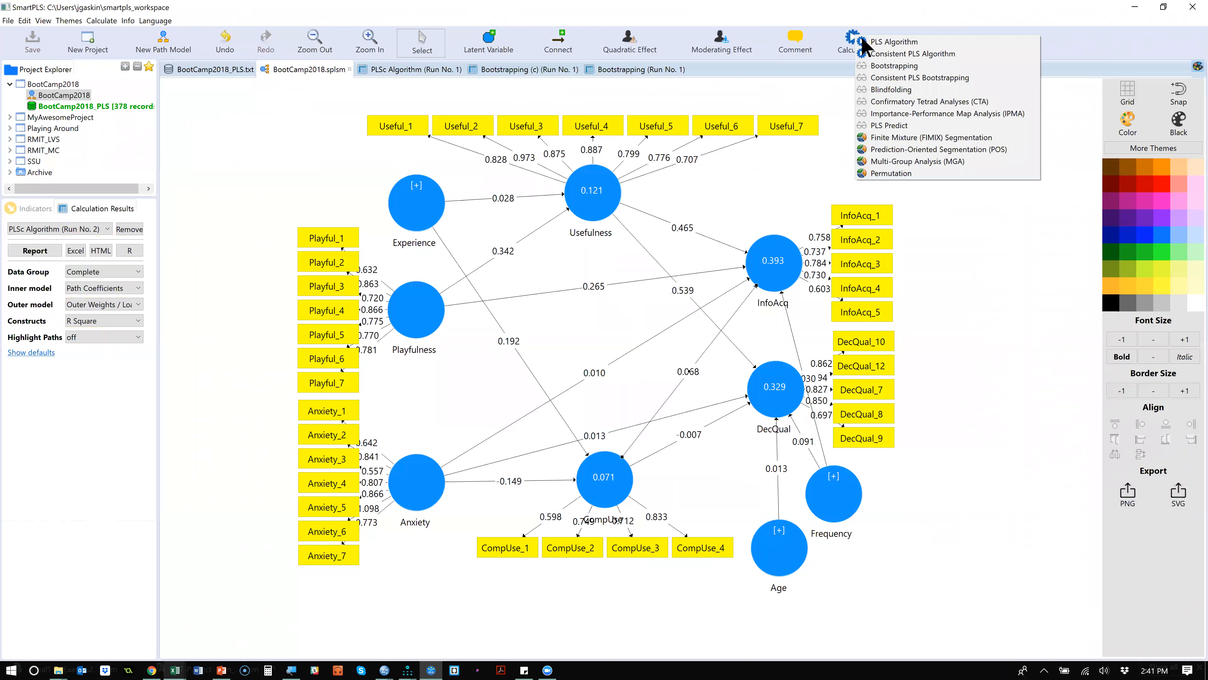
{"action": "left_click", "coordinate": [968, 54]}
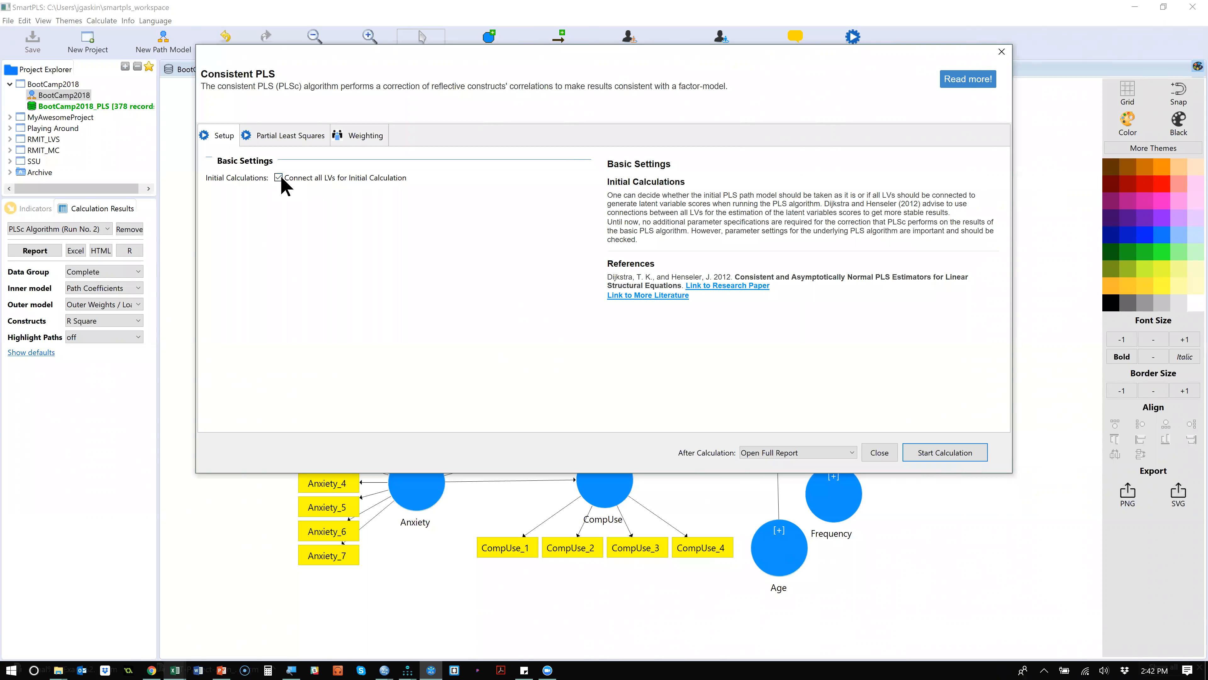
{"action": "left_click", "coordinate": [305, 138]}
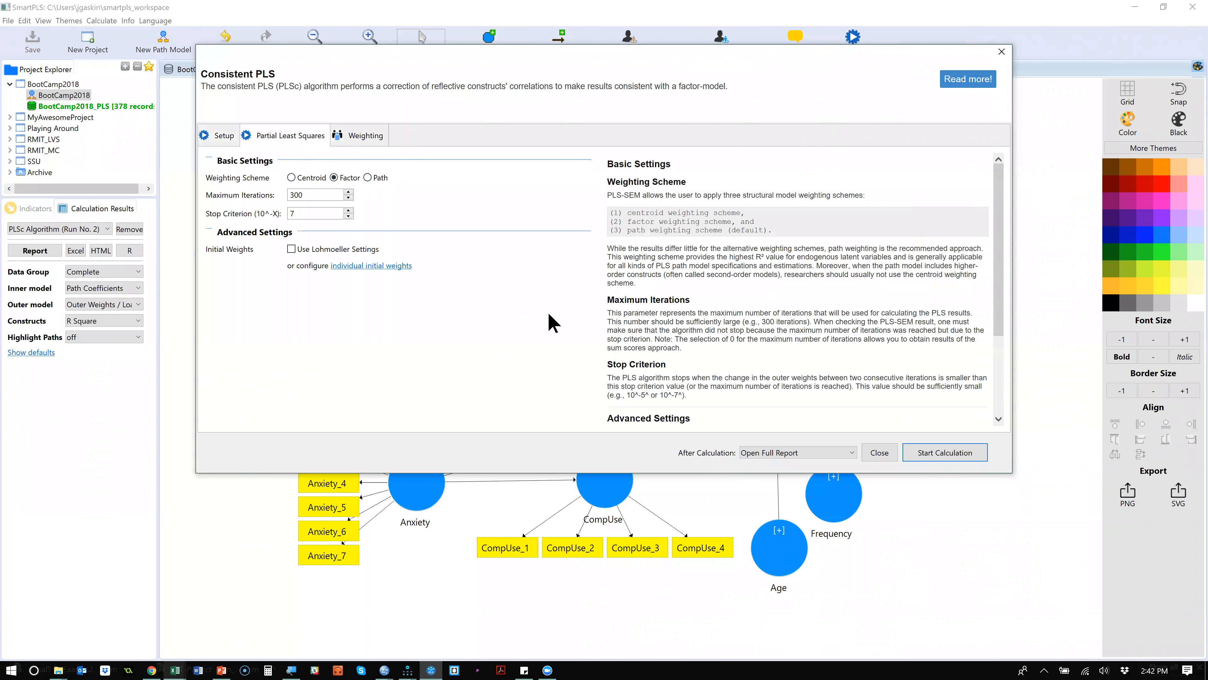
{"action": "left_click", "coordinate": [952, 453]}
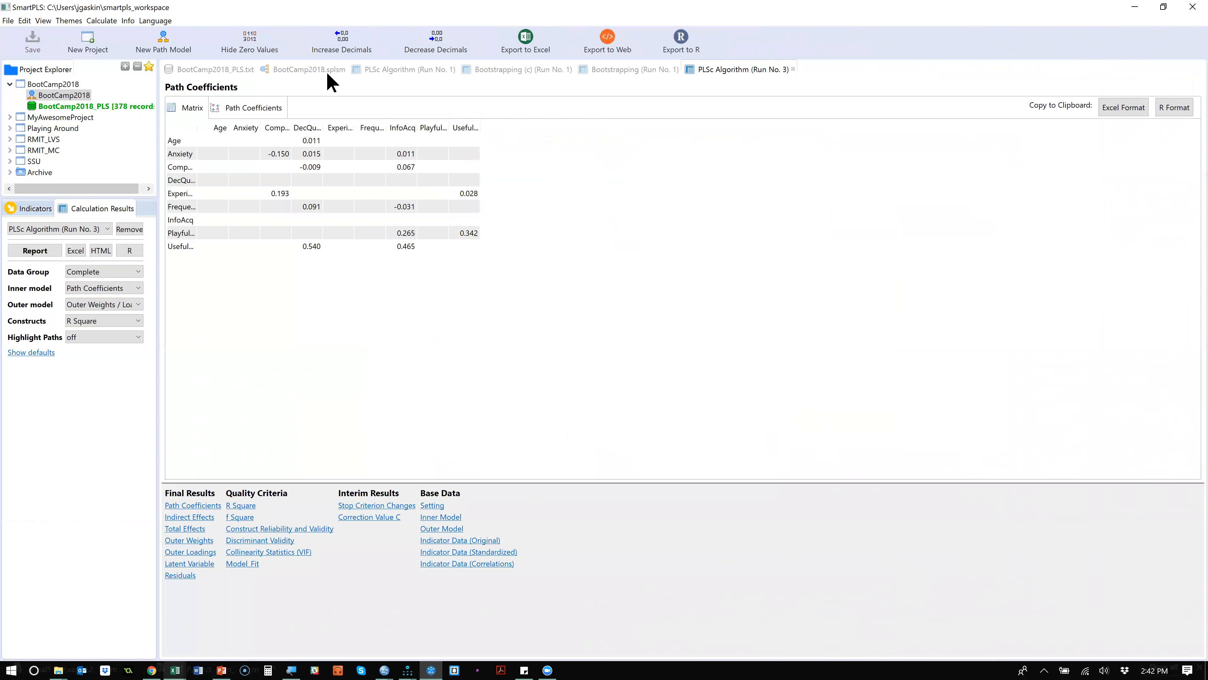
{"action": "left_click", "coordinate": [315, 71]}
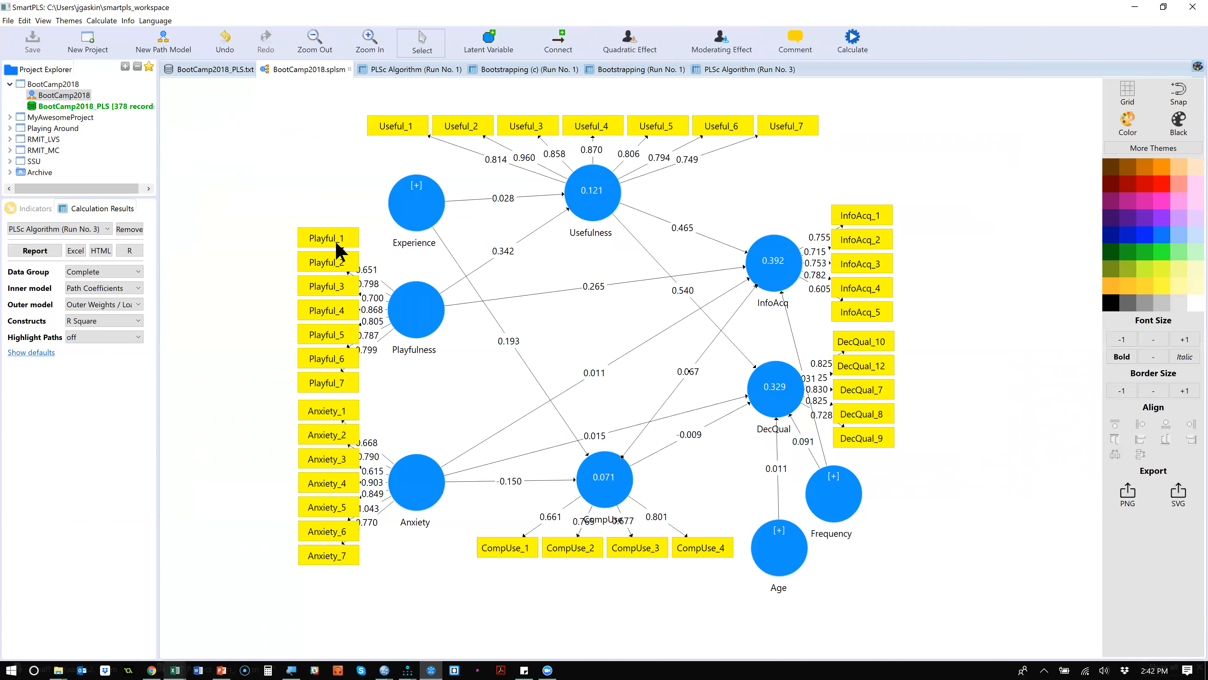
Step: Move the Playful_1–7 and Anxiety_1–7 indicator blocks farther left of their constructs in the path model
{"action": "left_click_drag", "start_coordinate": [328, 239], "coordinate": [332, 392]}
{"action": "key", "text": "ctrl+z"}
{"action": "left_click_drag", "start_coordinate": [289, 205], "coordinate": [369, 396]}
{"action": "left_click_drag", "start_coordinate": [335, 309], "coordinate": [313, 314]}
{"action": "left_click_drag", "start_coordinate": [381, 391], "coordinate": [284, 572]}
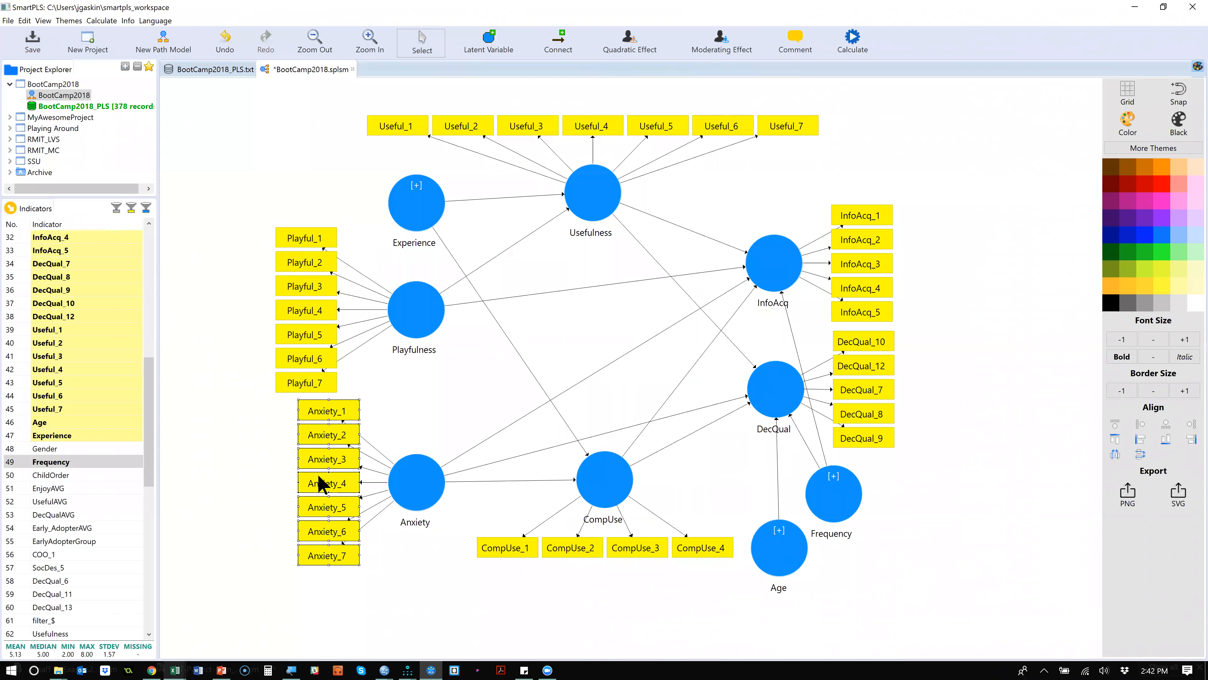
{"action": "left_click_drag", "start_coordinate": [316, 458], "coordinate": [290, 460]}
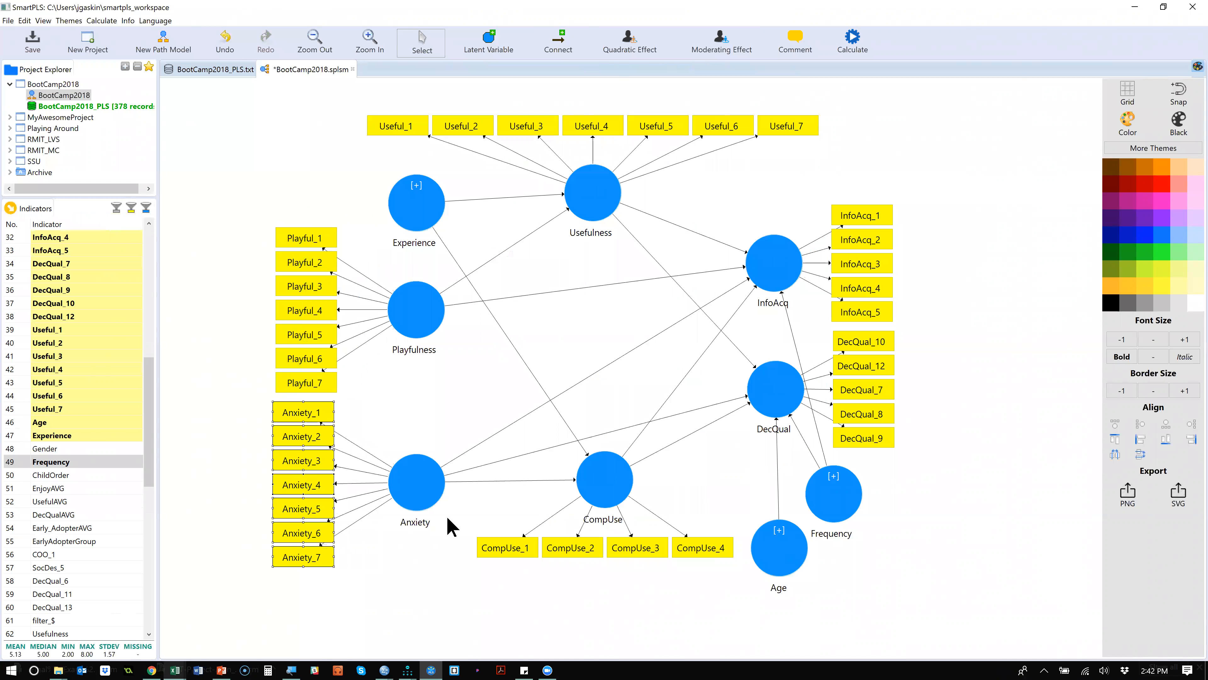
Step: Space the other indicator blocks away from their constructs: CompUse downward, InfoAcq and DecQual to the right, and Useful upward
{"action": "left_click_drag", "start_coordinate": [469, 530], "coordinate": [715, 566]}
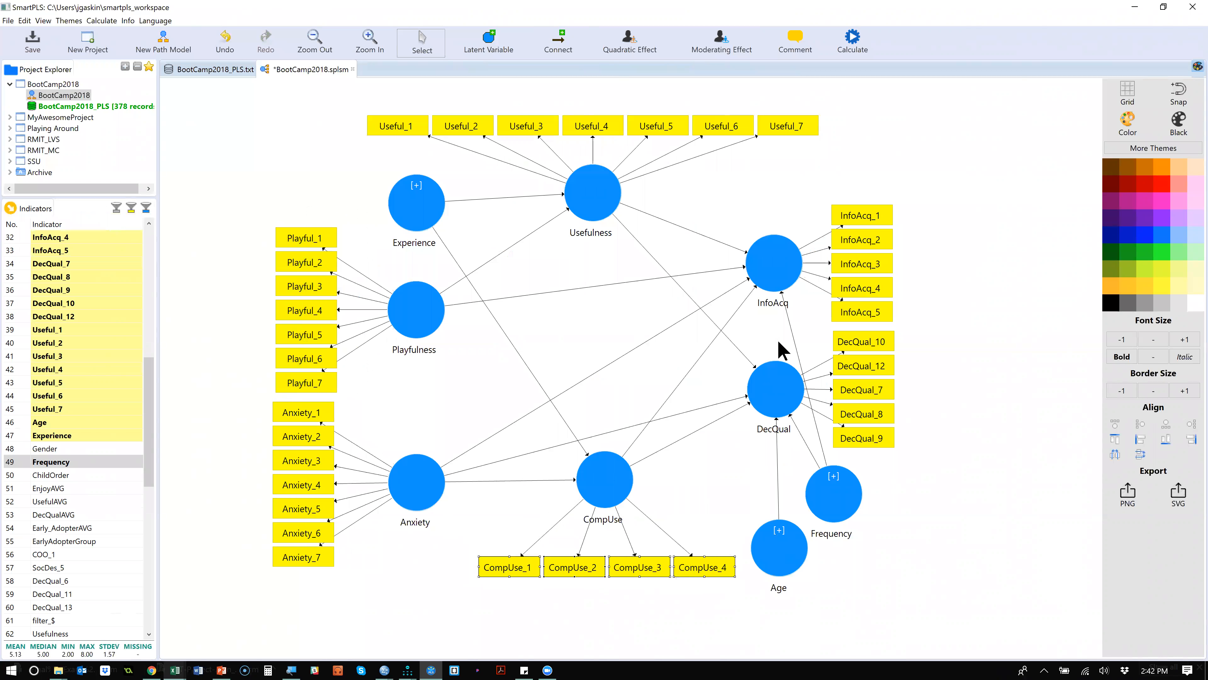
{"action": "left_click_drag", "start_coordinate": [918, 455], "coordinate": [859, 192]}
{"action": "left_click_drag", "start_coordinate": [847, 151], "coordinate": [359, 107]}
{"action": "left_click_drag", "start_coordinate": [445, 113], "coordinate": [450, 105]}
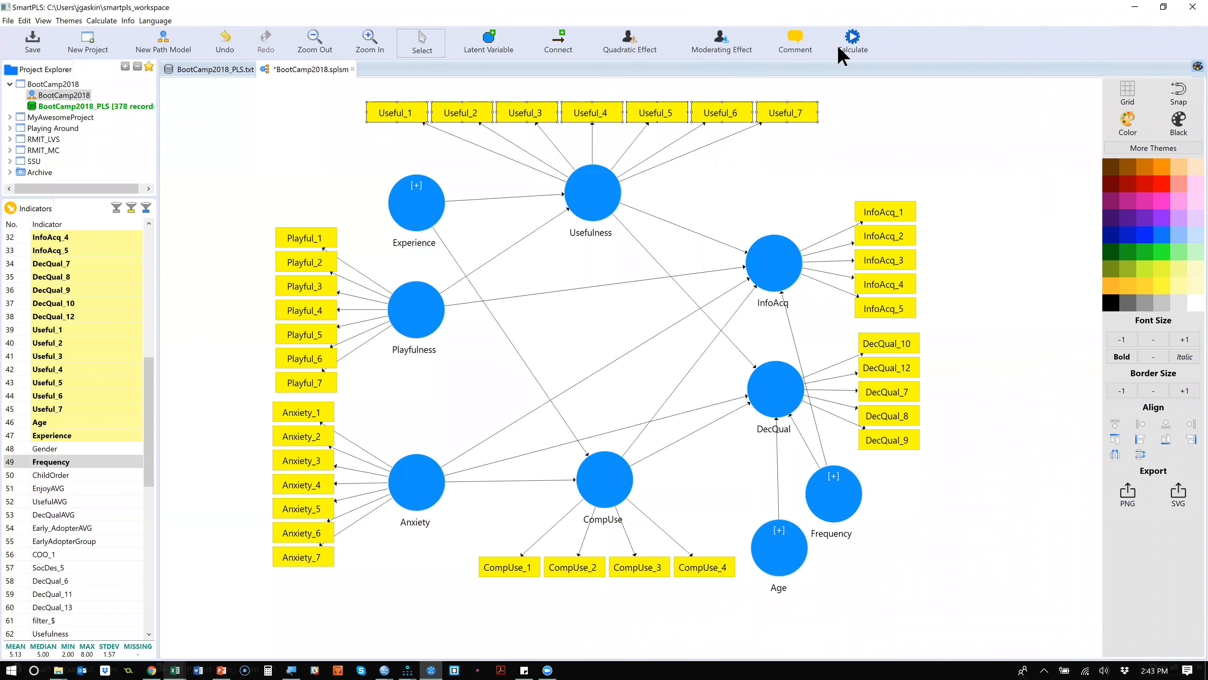
Step: Run the Consistent PLS Algorithm on the rearranged model with all LVs connected for the initial calculation, and open its report
{"action": "left_click", "coordinate": [851, 44]}
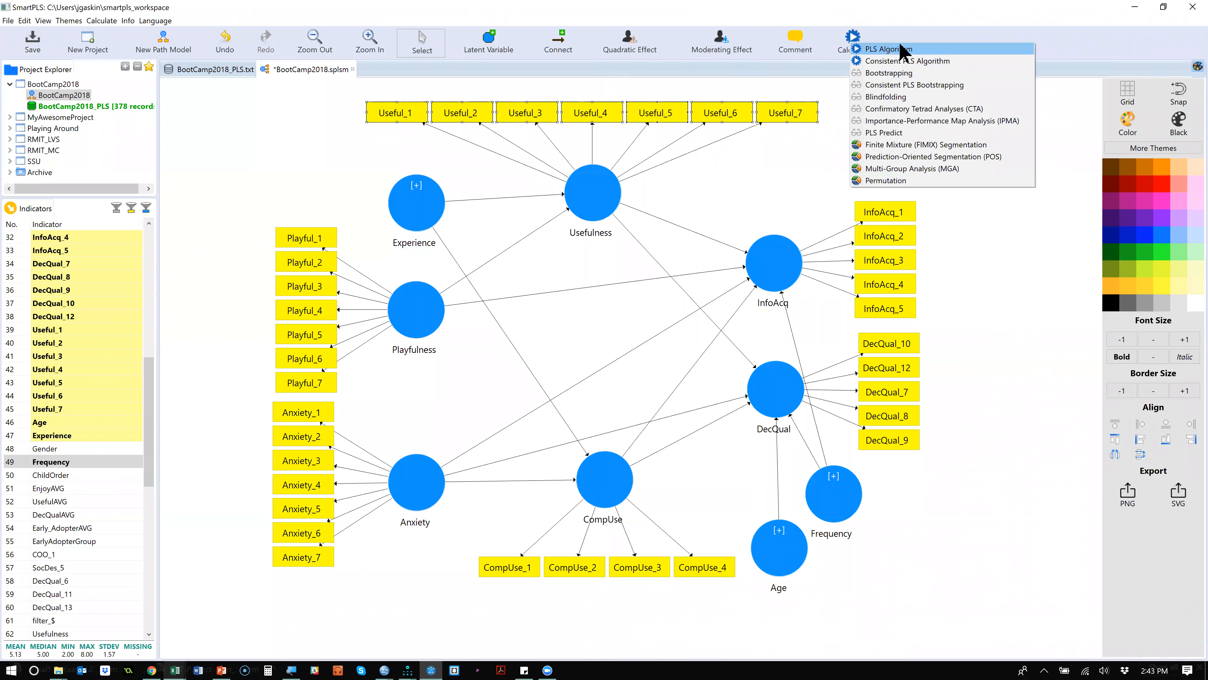
{"action": "left_click", "coordinate": [926, 61]}
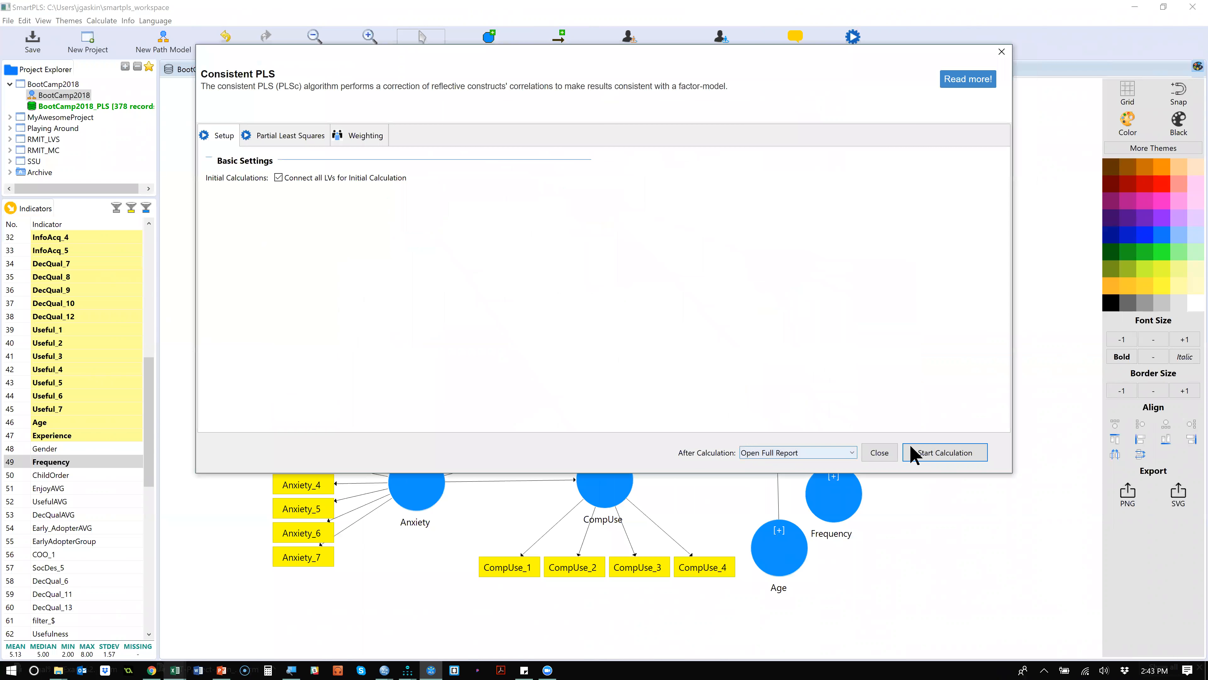
{"action": "left_click", "coordinate": [940, 453]}
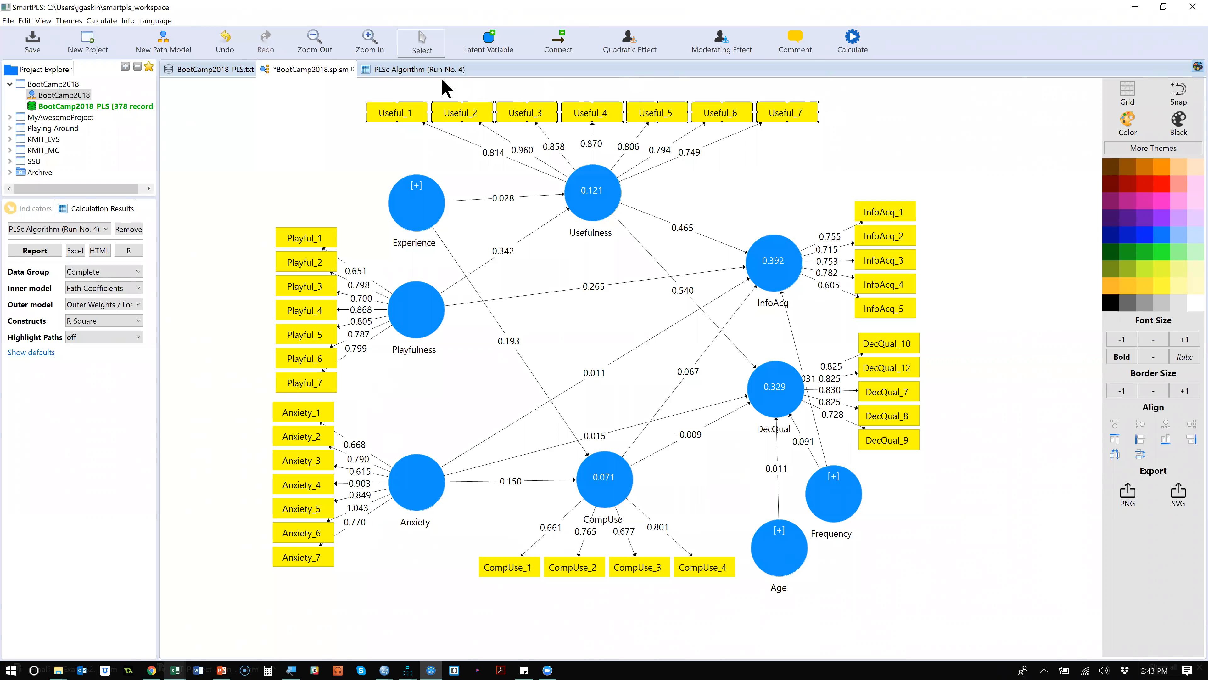
{"action": "left_click", "coordinate": [423, 69]}
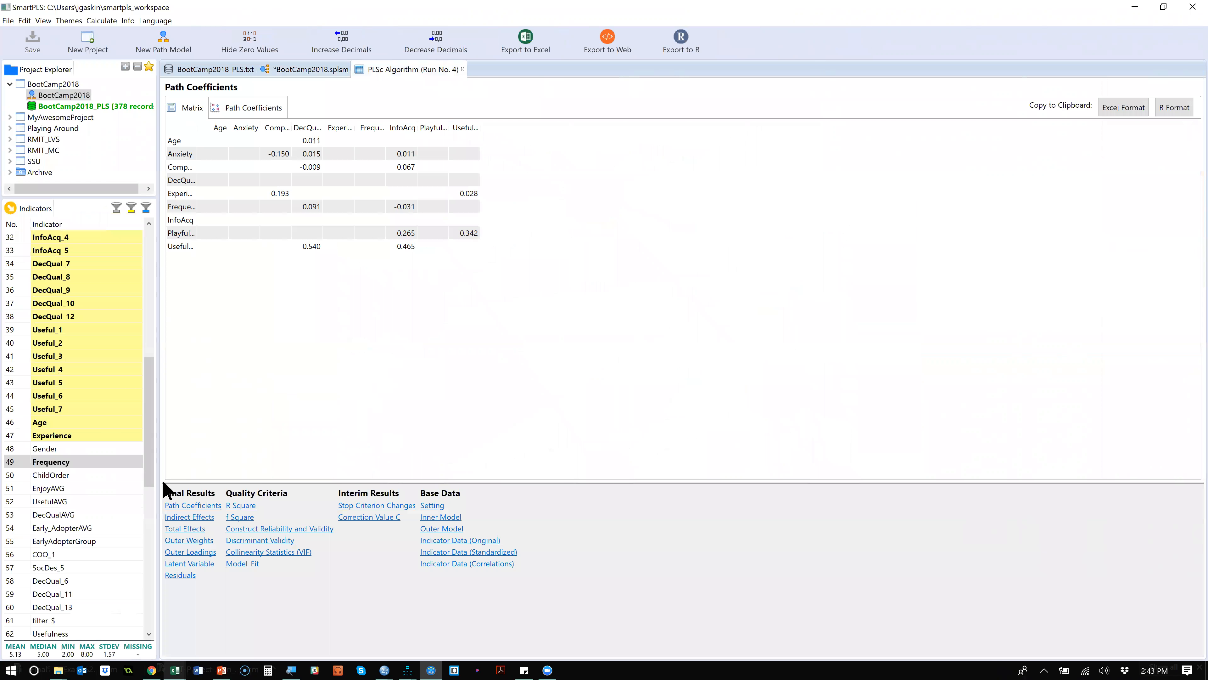
Step: Examine the full Outer Loadings matrix of the consistent PLS report for weak indicators
{"action": "left_click", "coordinate": [206, 552]}
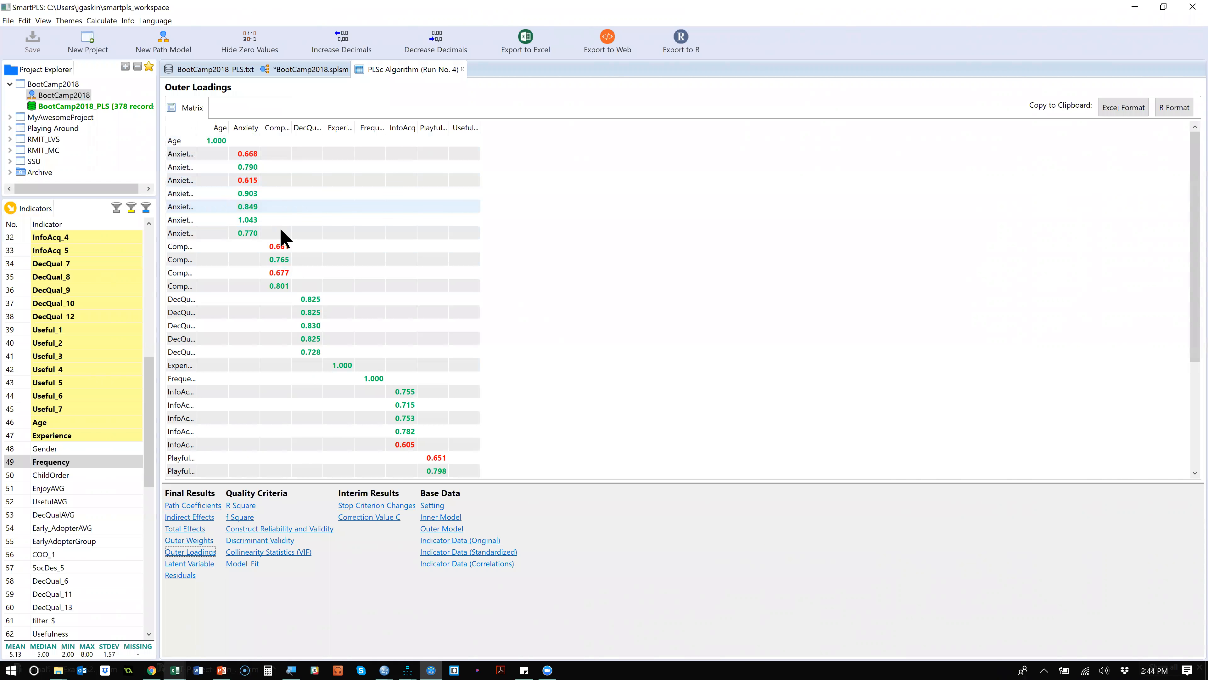
{"action": "scroll", "coordinate": [445, 345], "scroll_direction": "down", "scroll_amount": 3}
{"action": "scroll", "coordinate": [443, 340], "scroll_direction": "down", "scroll_amount": 1}
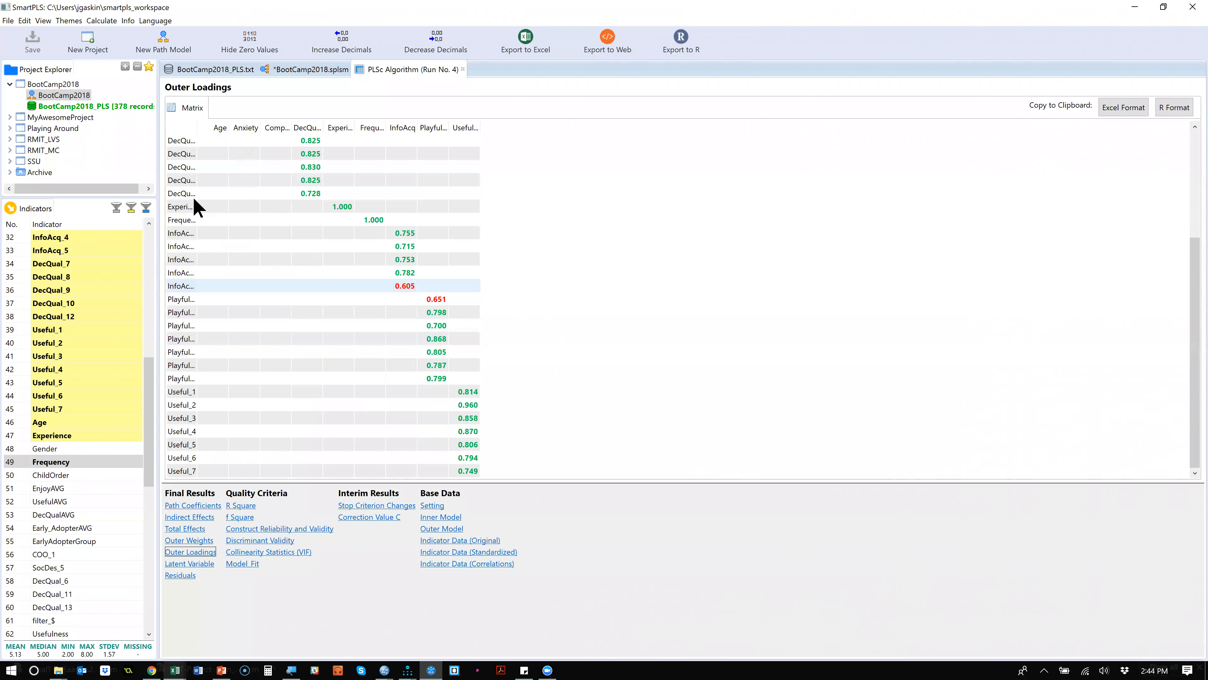
{"action": "scroll", "coordinate": [304, 212], "scroll_direction": "up", "scroll_amount": 4}
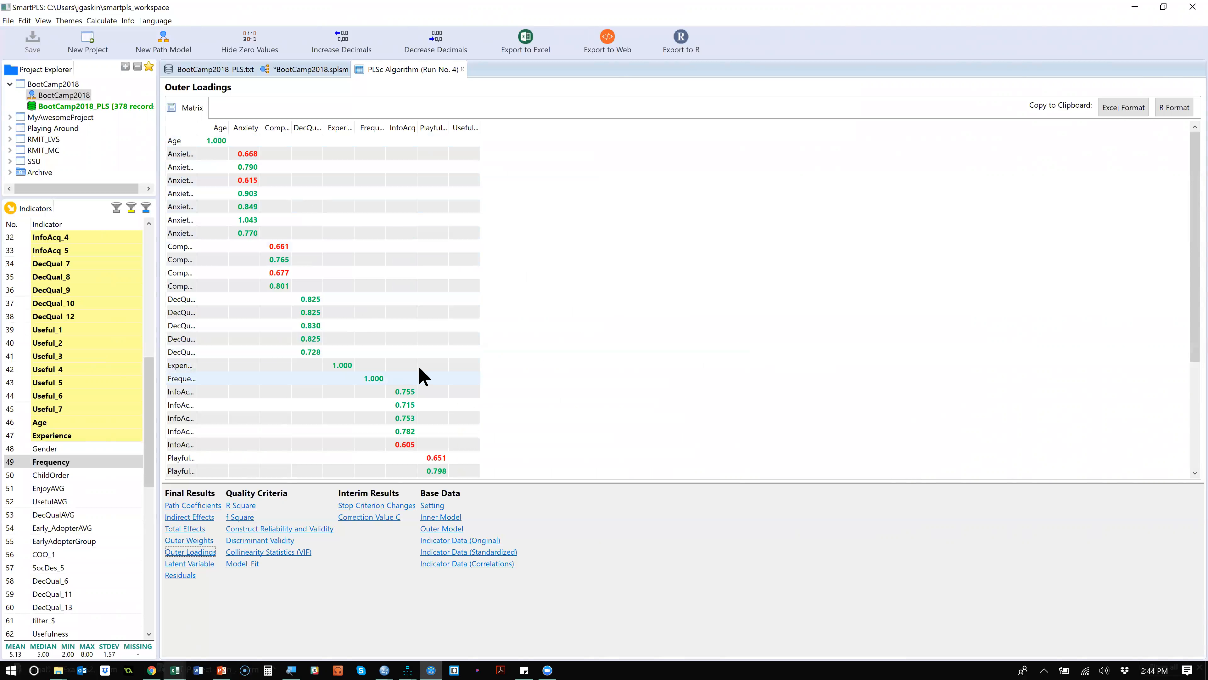
{"action": "scroll", "coordinate": [599, 338], "scroll_direction": "down", "scroll_amount": 4}
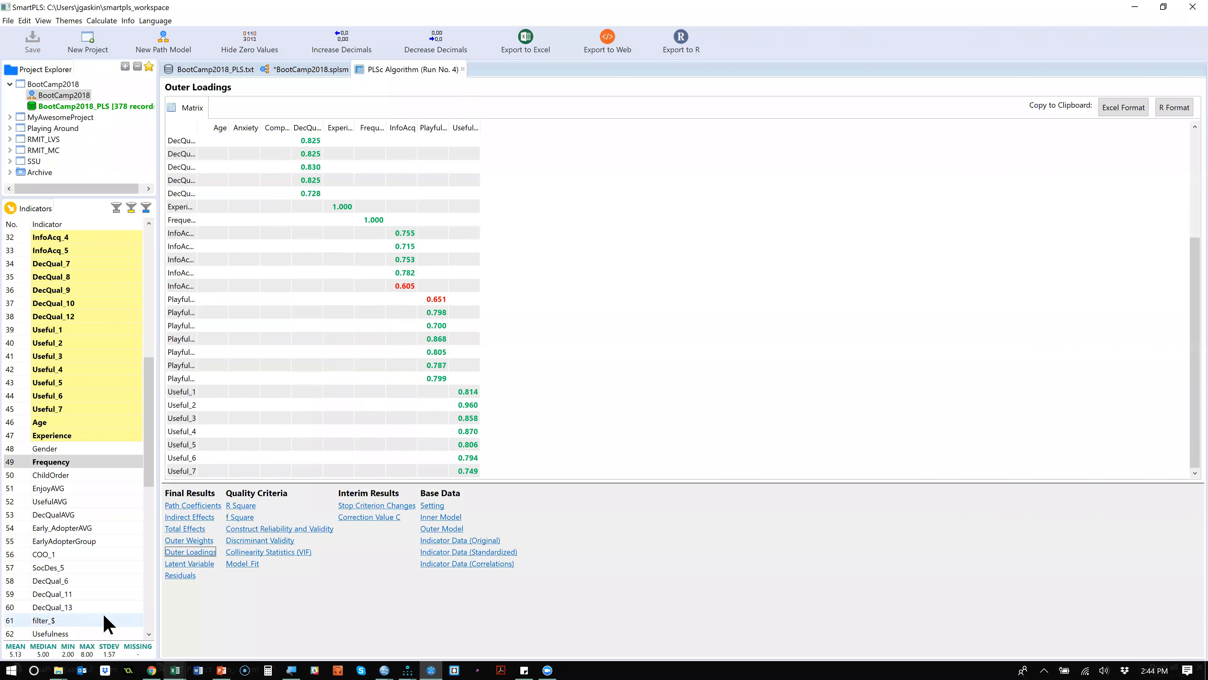
Step: Review the latent variable correlations and the discriminant validity results for the Fornell-Larcker Criterion and the Heterotrait-Monotrait Ratio (HTMT)
{"action": "left_click", "coordinate": [190, 564]}
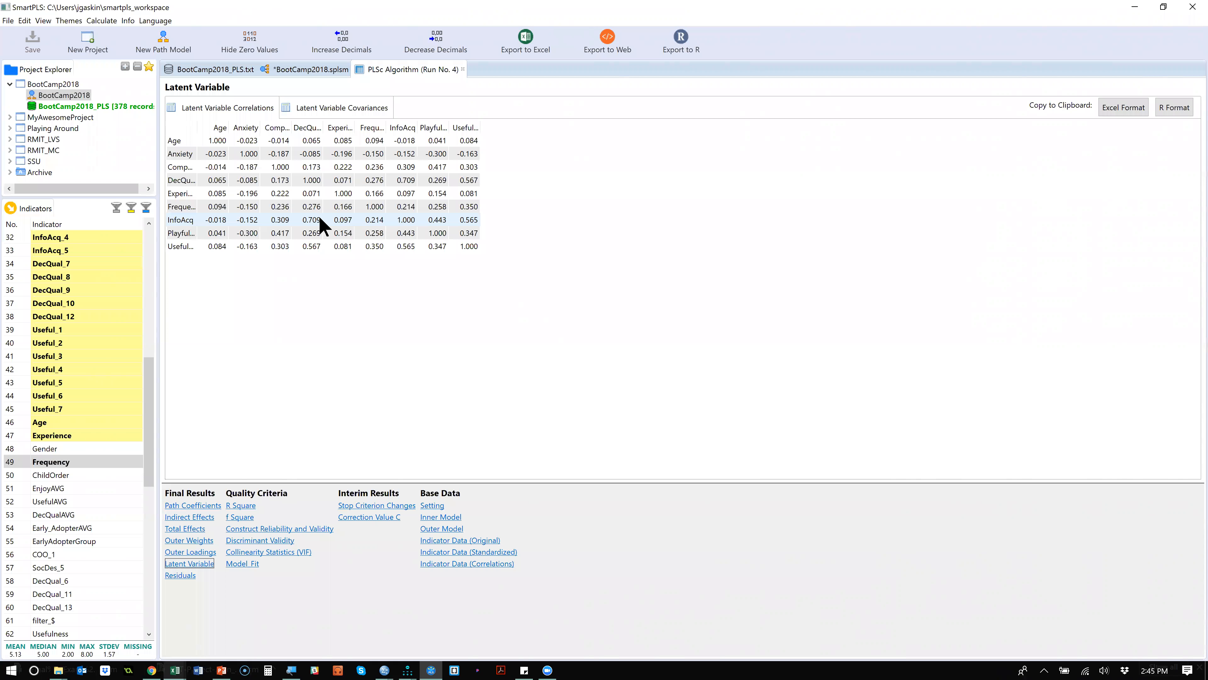
{"action": "left_click", "coordinate": [273, 542]}
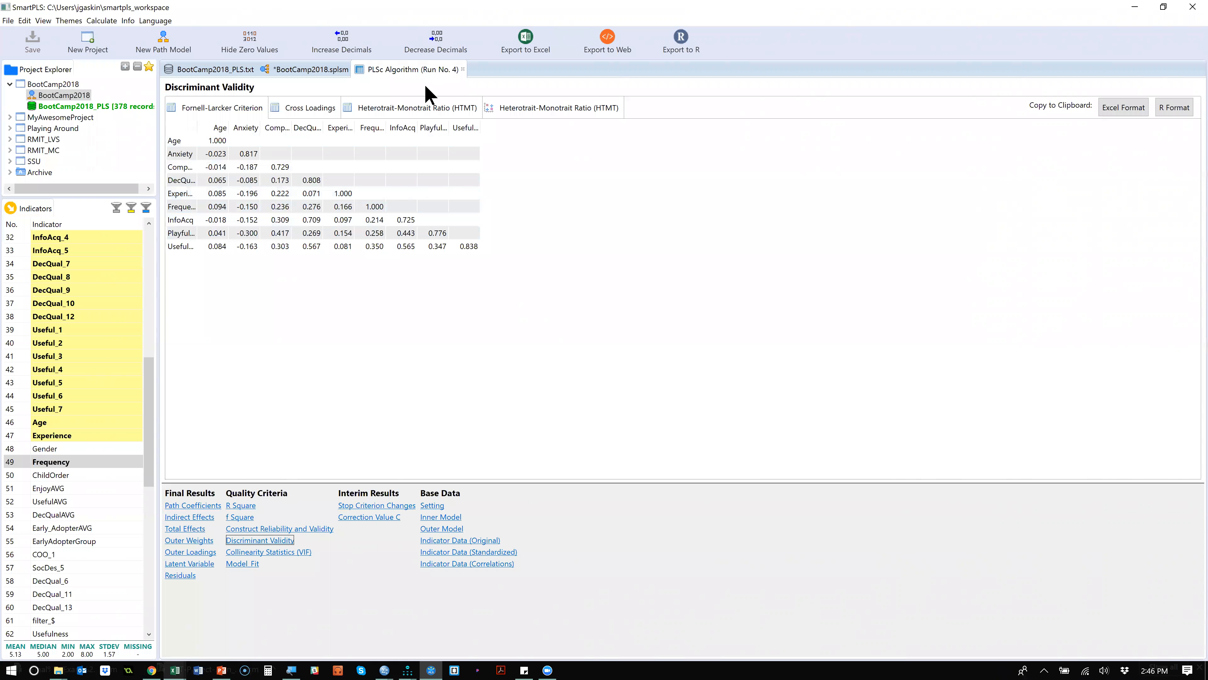
{"action": "left_click", "coordinate": [428, 113]}
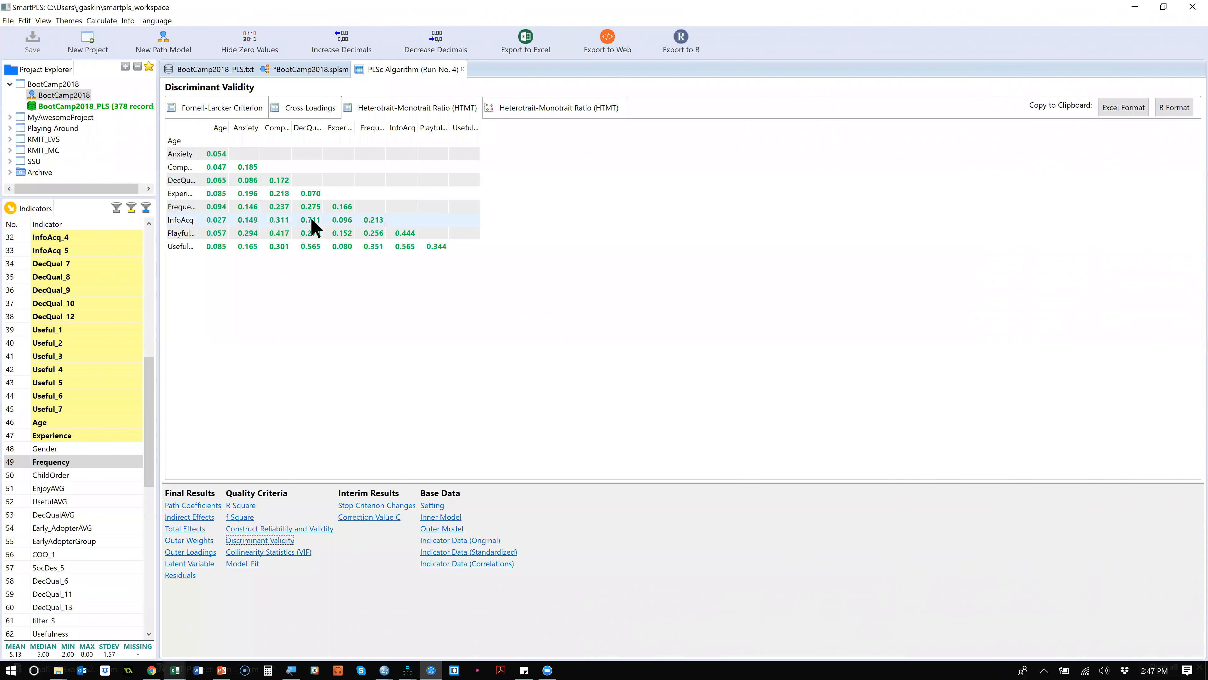
Step: Examine the Cross Loadings table under discriminant validity, sorting it by the InfoAcq column
{"action": "left_click", "coordinate": [308, 105]}
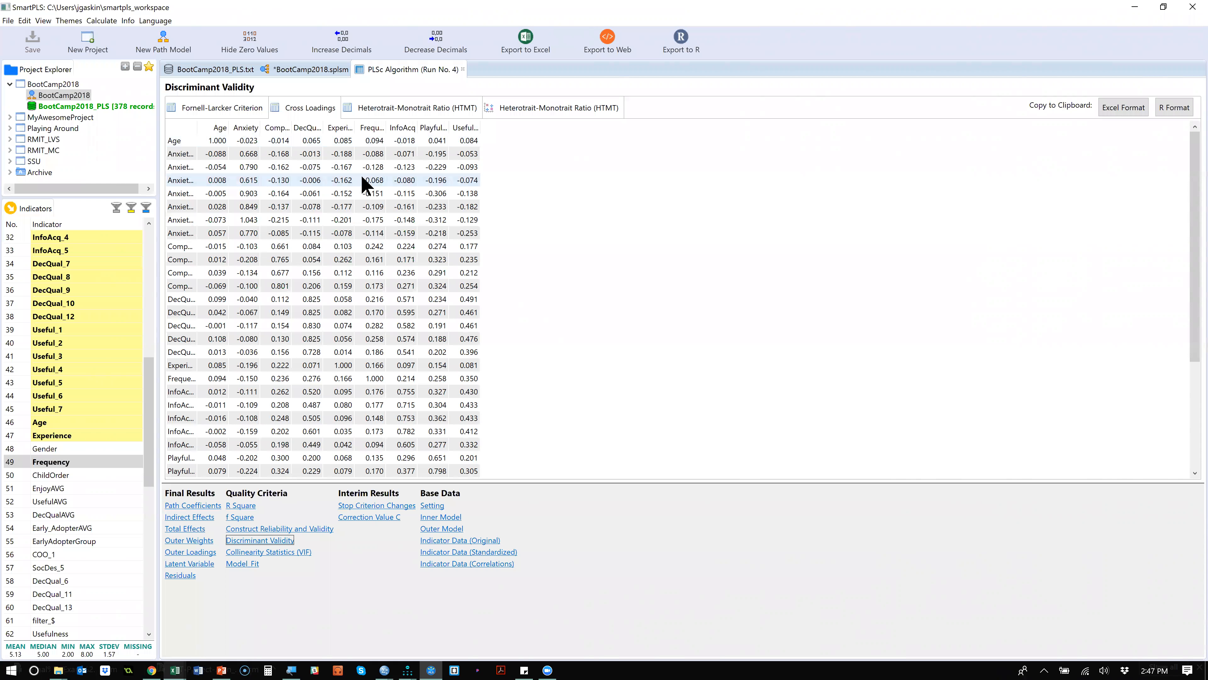
{"action": "left_click", "coordinate": [403, 129]}
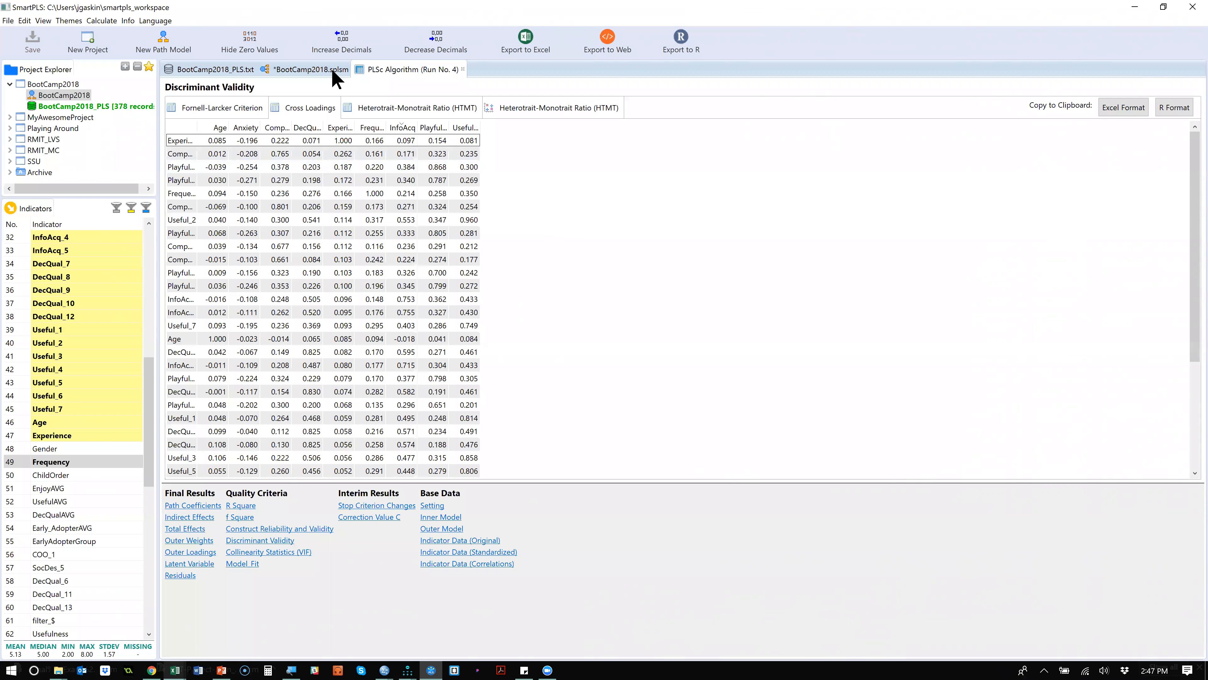
{"action": "left_click", "coordinate": [235, 110]}
{"action": "left_click", "coordinate": [300, 108]}
Step: Rerun the Consistent PLS Algorithm with all LVs connected for the initial calculation, and copy the report's Cross Loadings in Excel format
{"action": "left_click", "coordinate": [321, 68]}
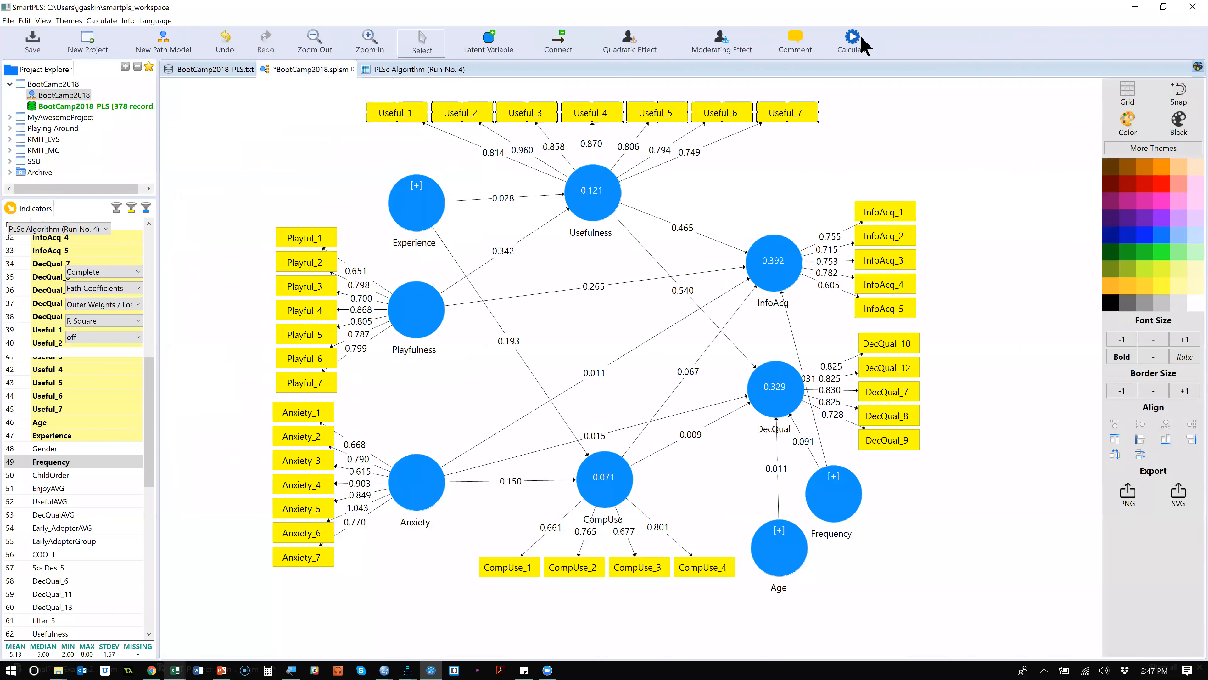
{"action": "left_click", "coordinate": [854, 38]}
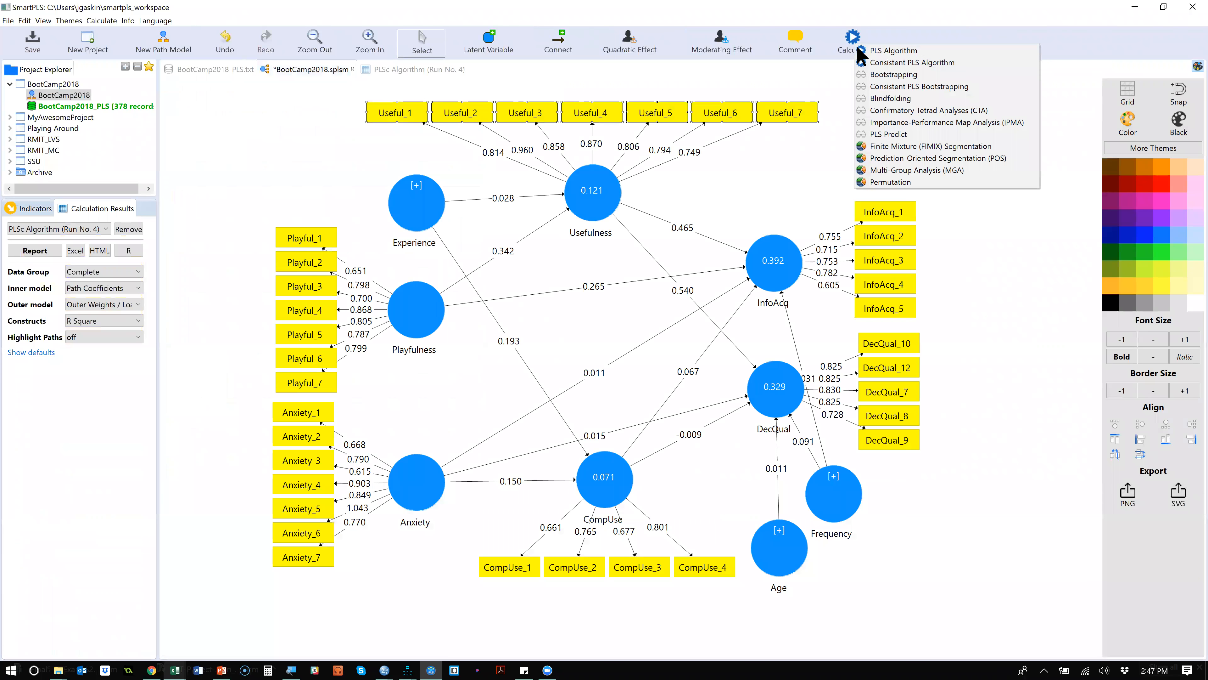
{"action": "left_click", "coordinate": [896, 64]}
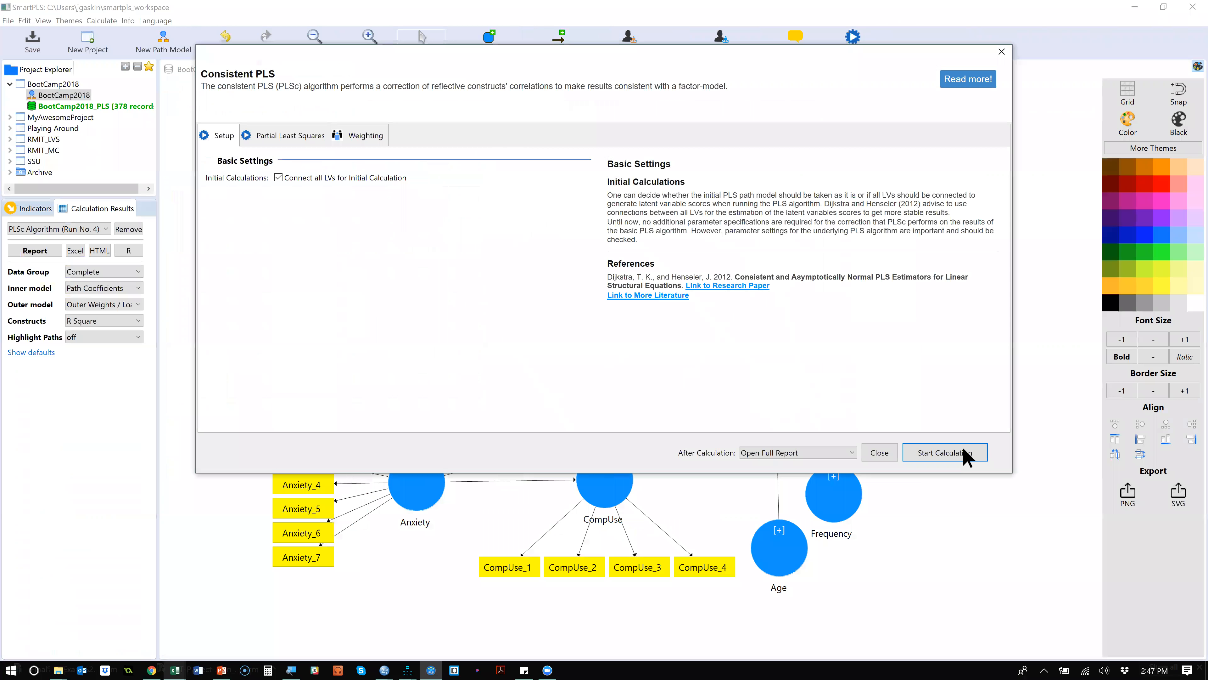
{"action": "left_click", "coordinate": [965, 450]}
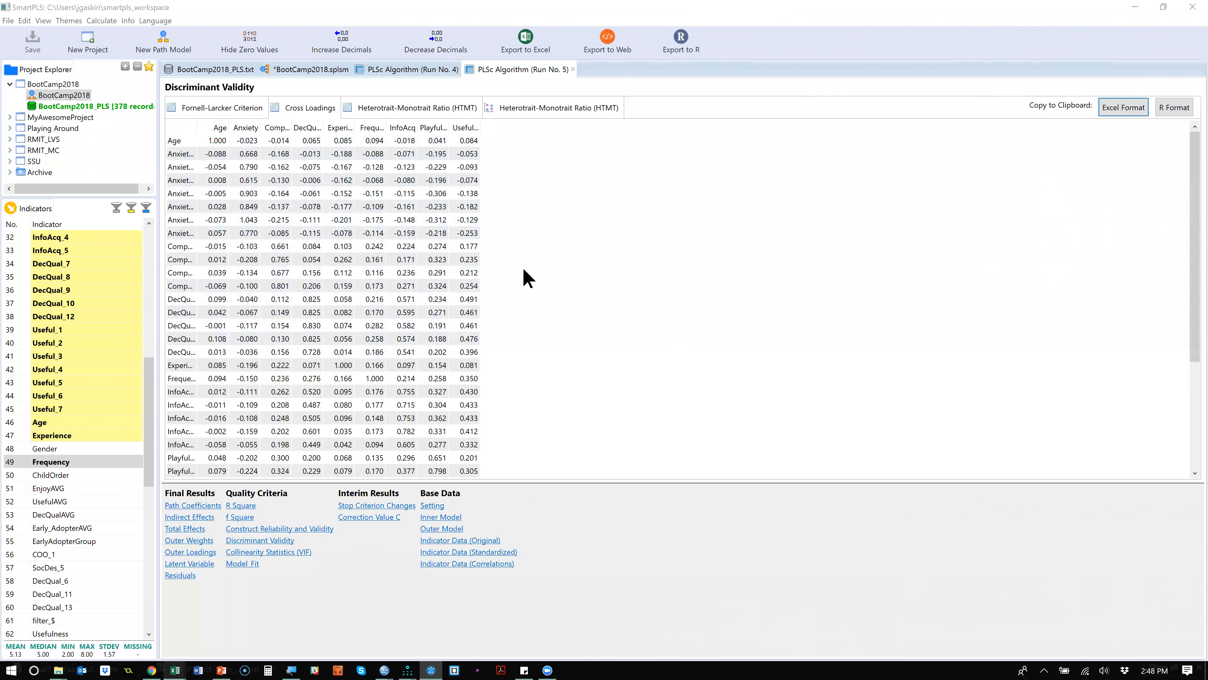
Step: Switch to the Book2 Excel workbook and paste the copied cross loadings table at cell F25 of Sheet3
{"action": "key", "text": "alt+Tab"}
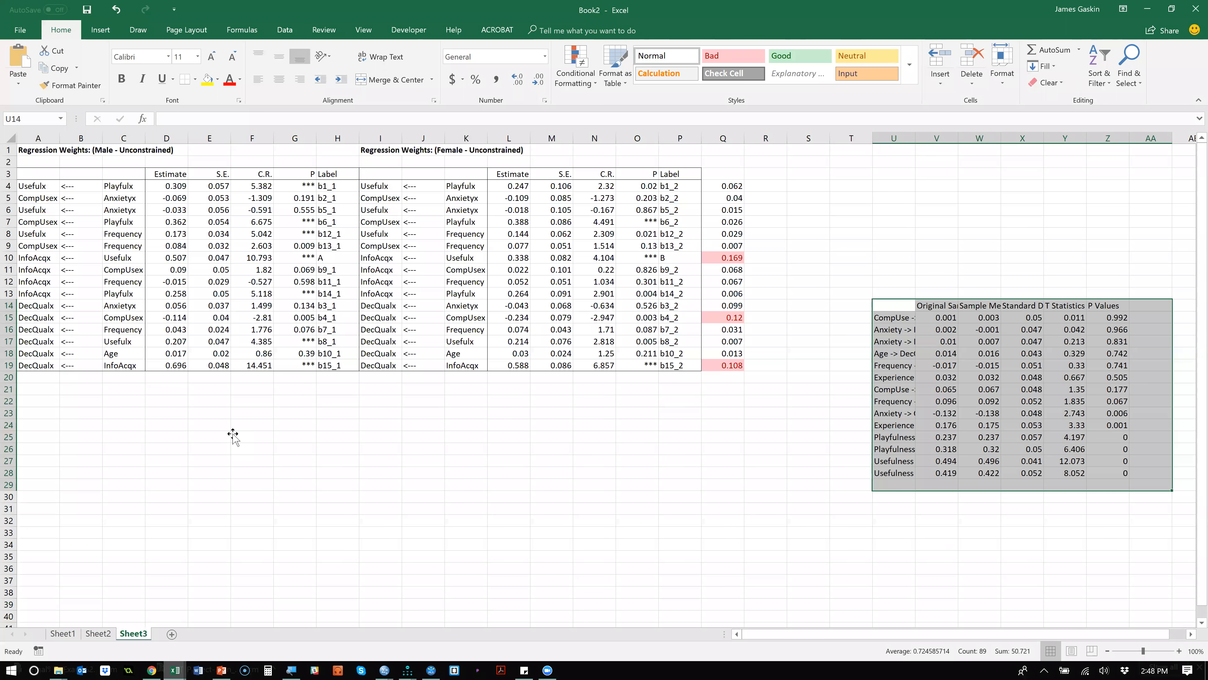
{"action": "left_click", "coordinate": [233, 434]}
{"action": "key", "text": "ctrl+v"}
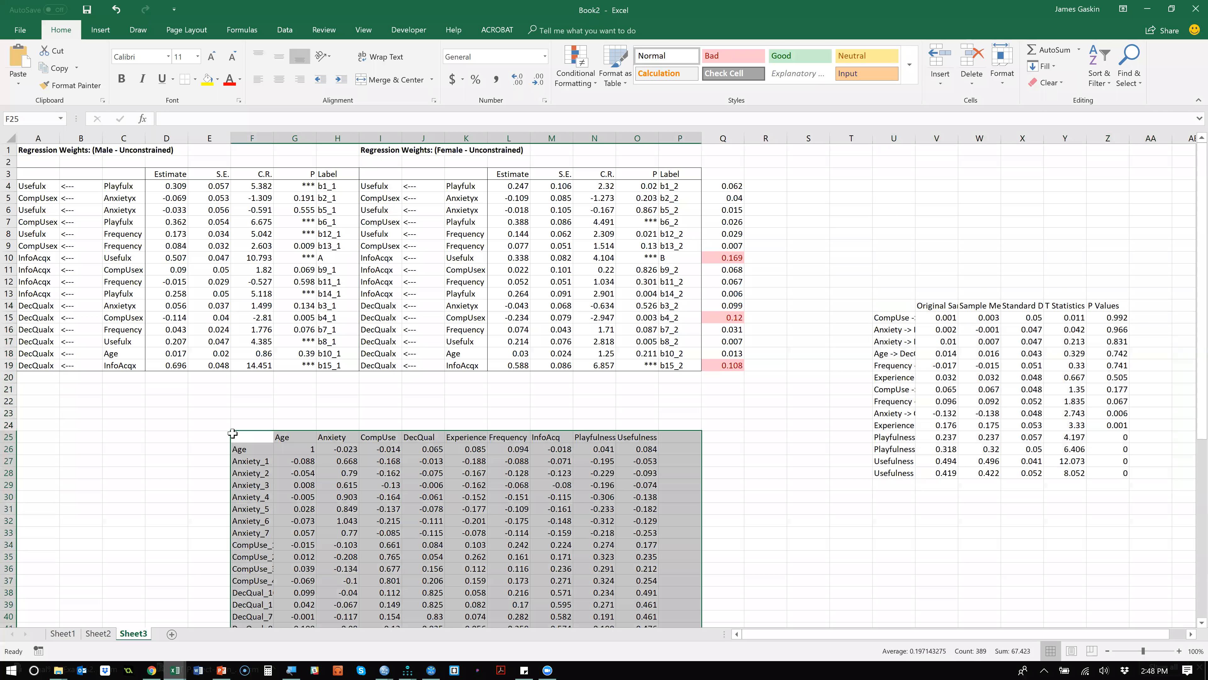
Step: Examine the pasted cross loadings on Sheet3, checking the InfoAcq indicators in the DecQual column, especially InfoAcq_4
{"action": "scroll", "coordinate": [233, 433], "scroll_direction": "down", "scroll_amount": 6}
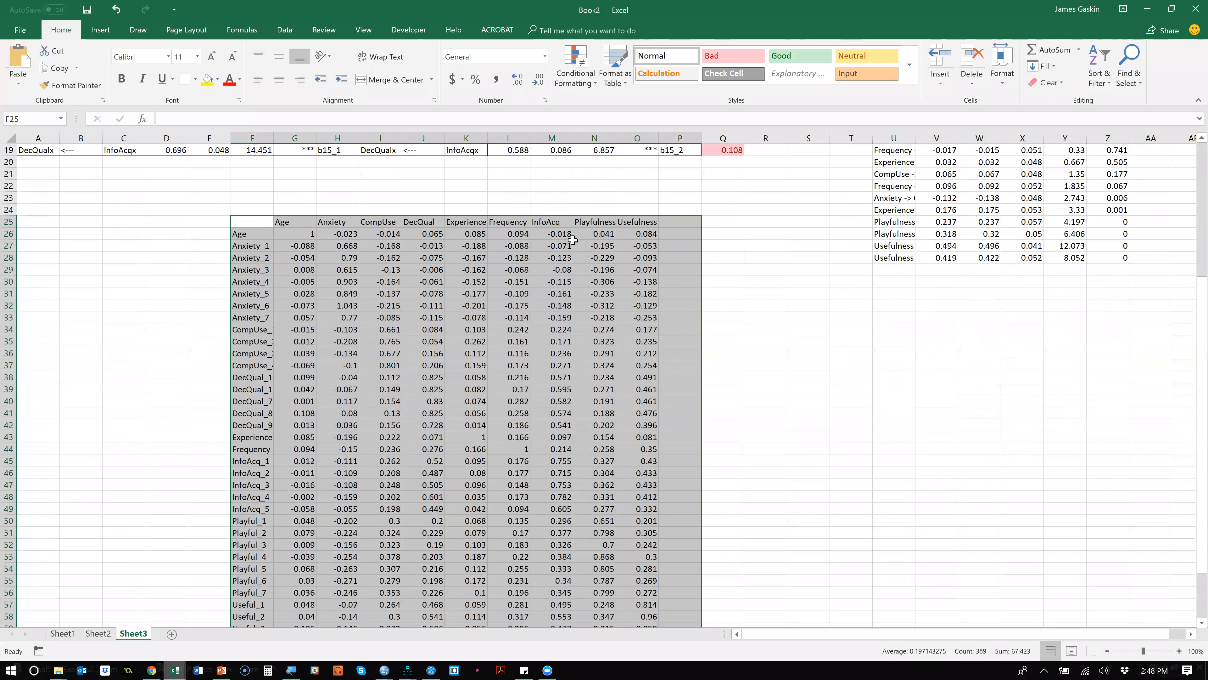
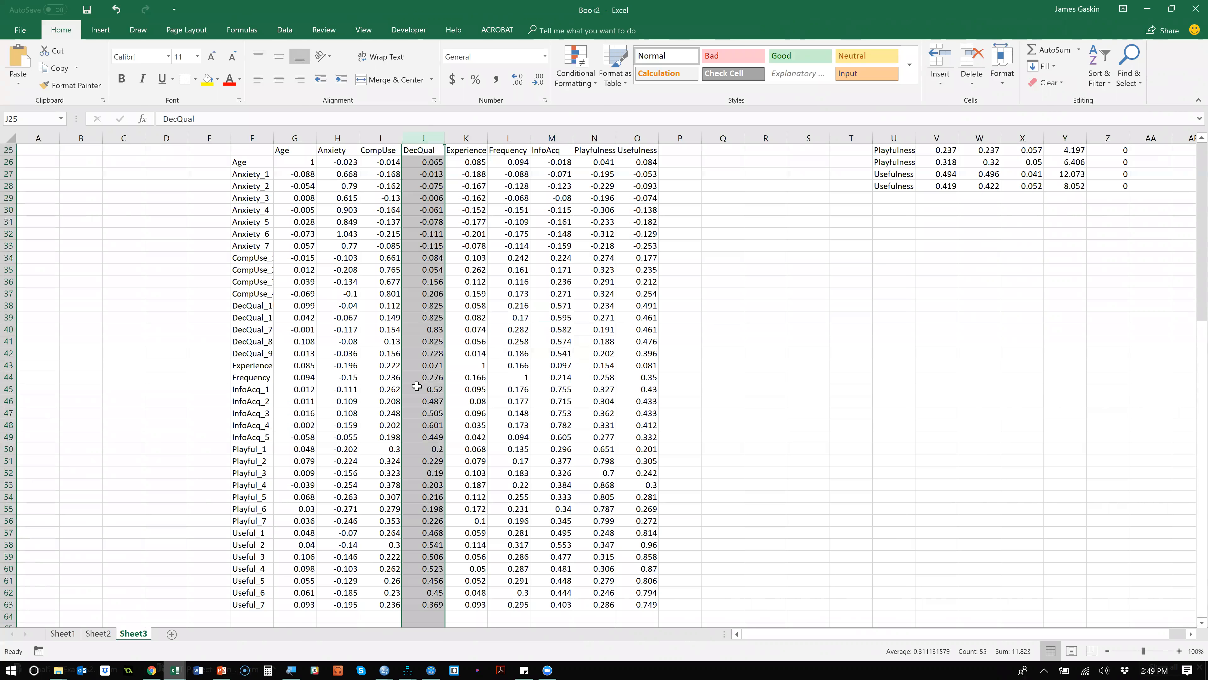
{"action": "left_click", "coordinate": [421, 388]}
{"action": "left_click", "coordinate": [430, 437], "text": "shift"}
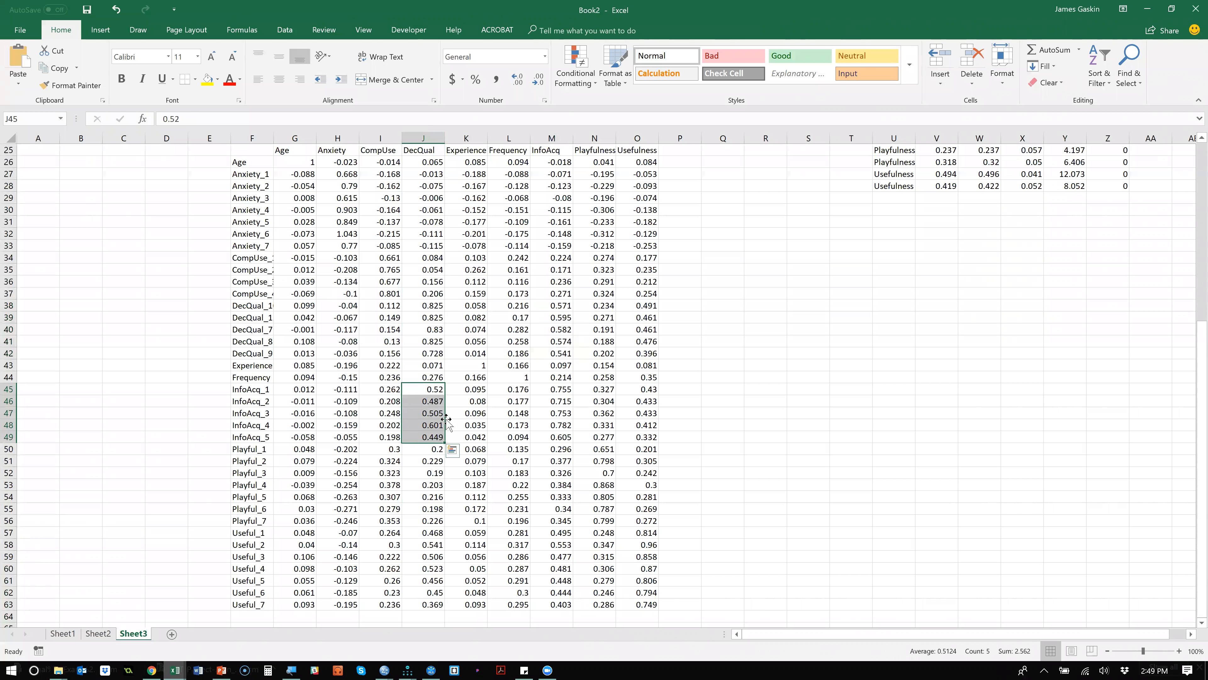
{"action": "left_click", "coordinate": [417, 427]}
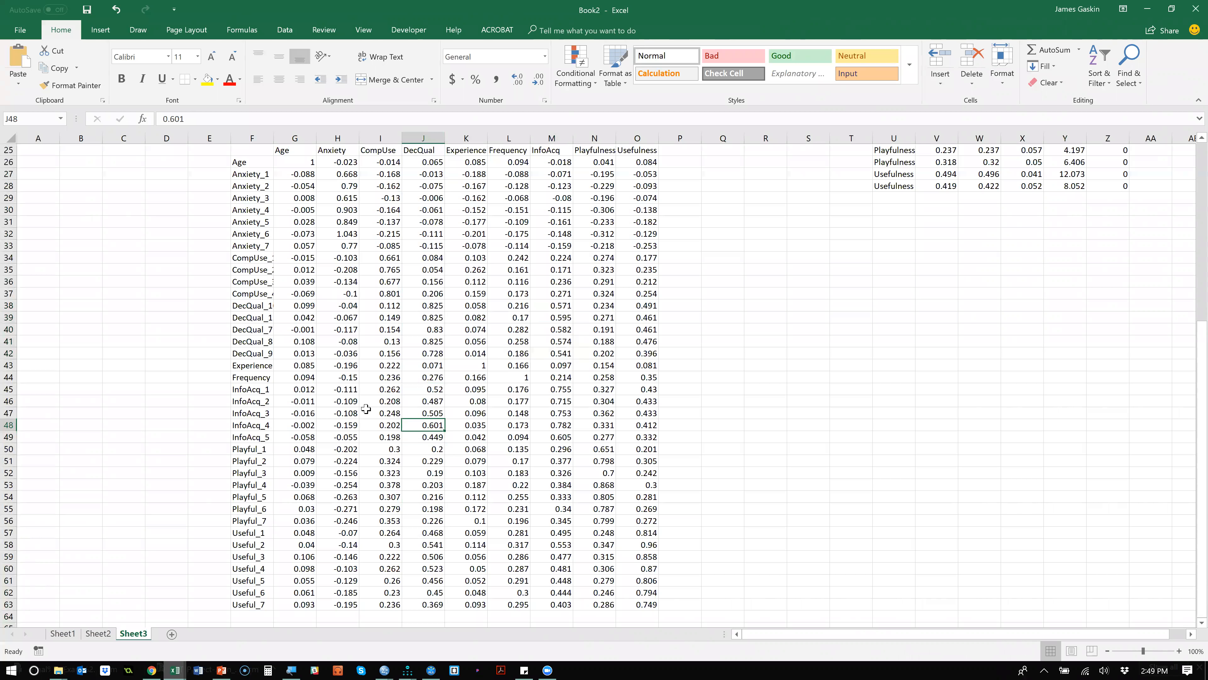
{"action": "key", "text": "ctrl+Left"}
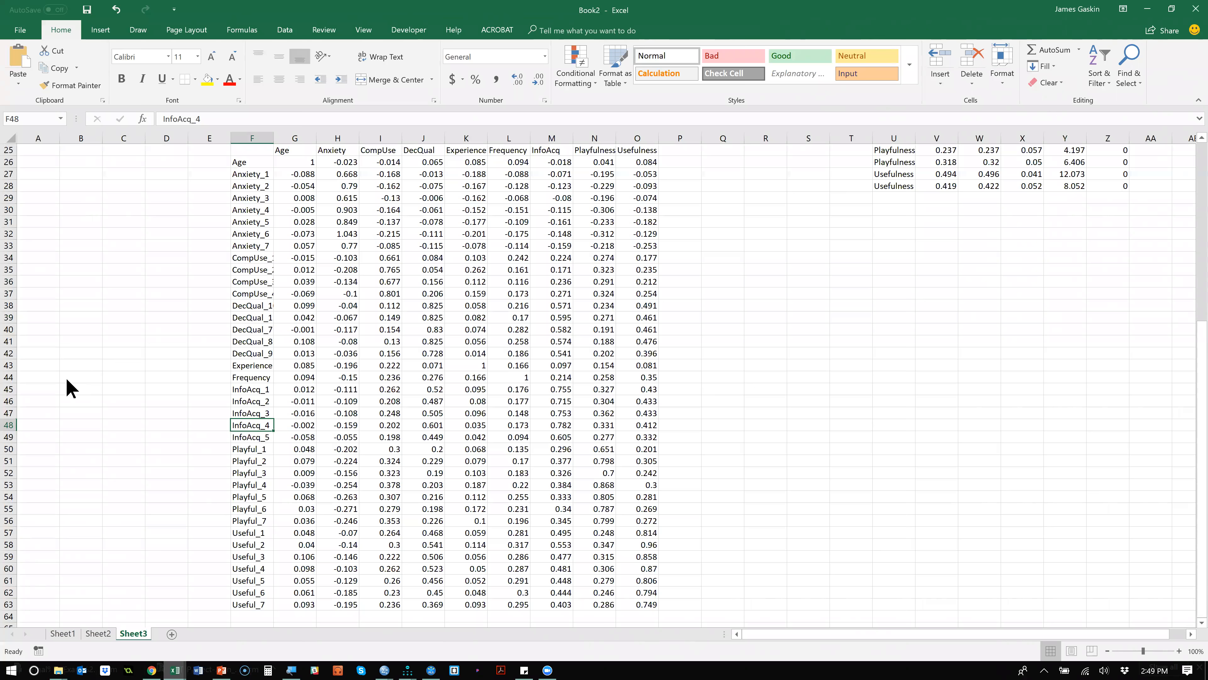
Step: Switch to SmartPLS and review the consistent PLS report's Construct Reliability and Validity matrix with full column headings, plus its Model_Fit results
{"action": "key", "text": "alt+Tab"}
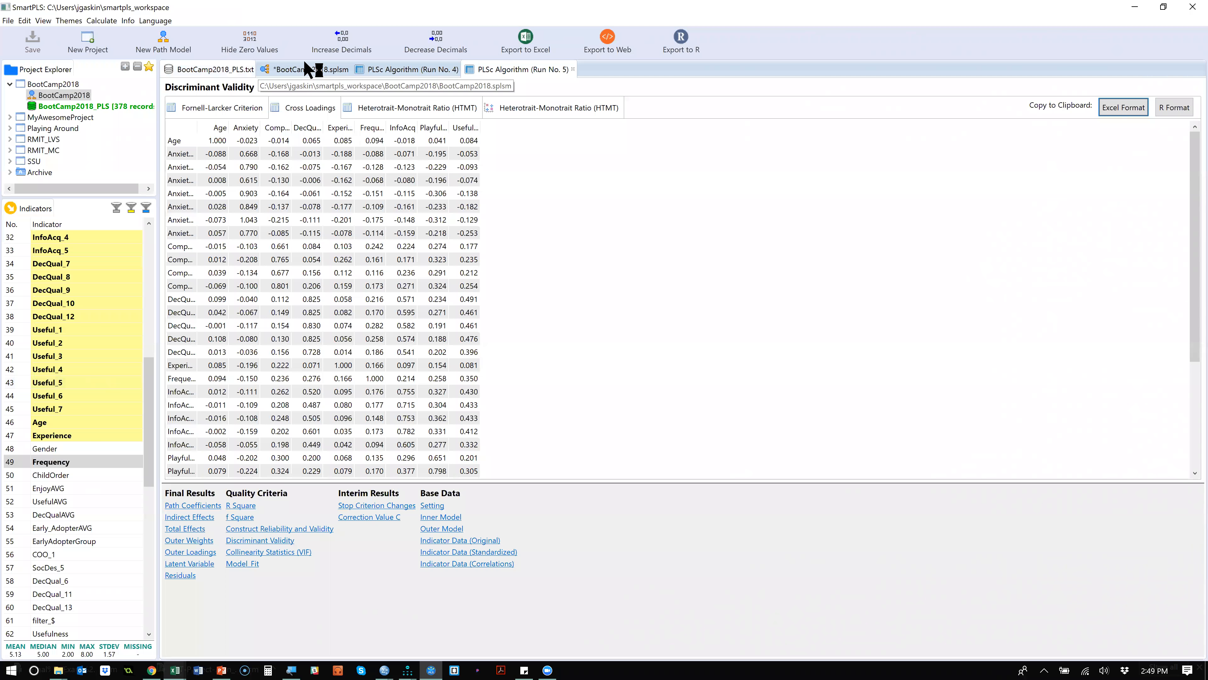
{"action": "left_click", "coordinate": [303, 530]}
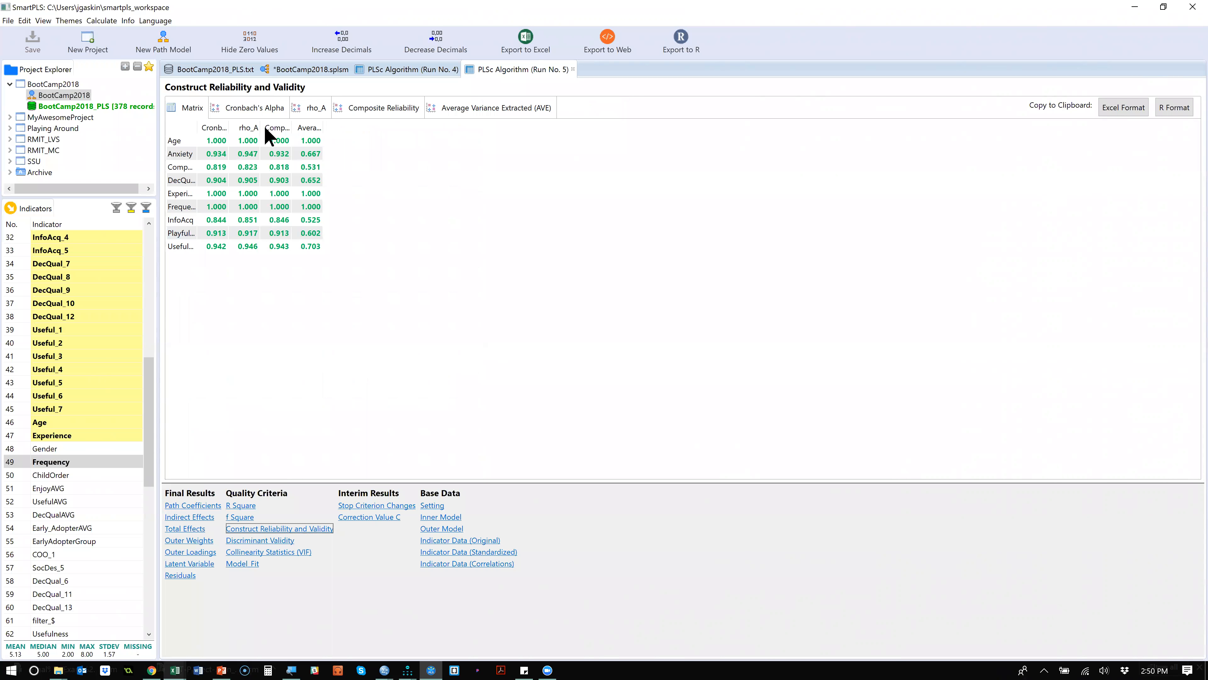
{"action": "double_click", "coordinate": [231, 127]}
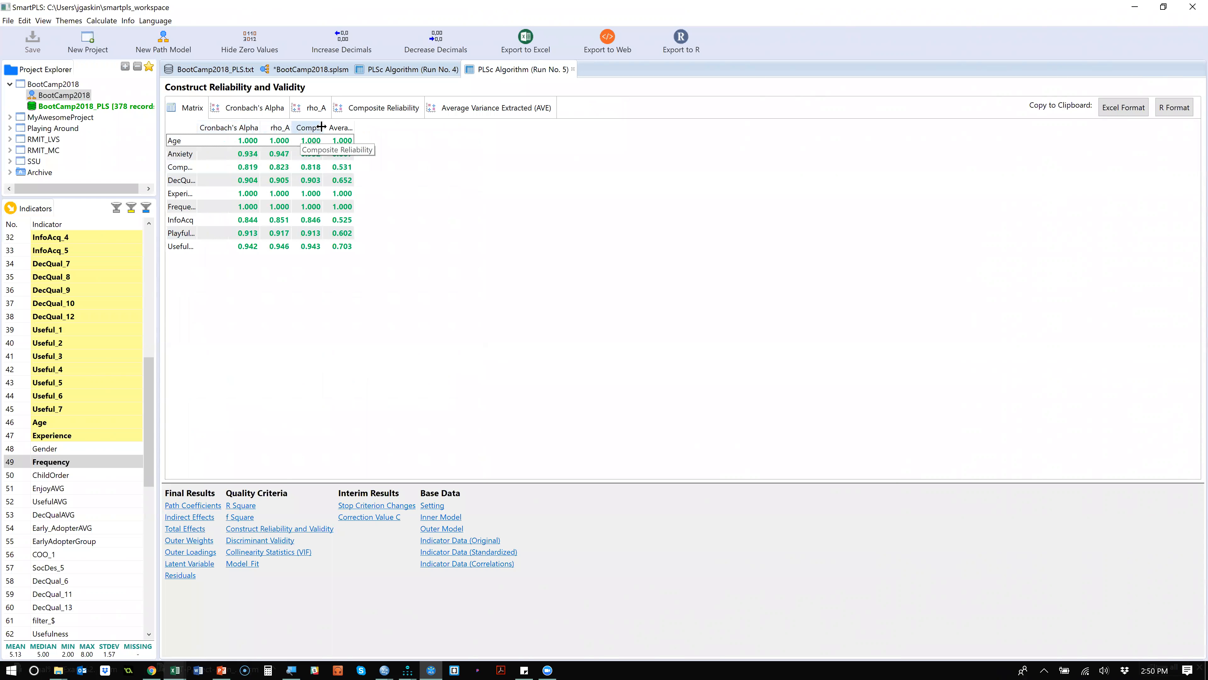
{"action": "double_click", "coordinate": [321, 127]}
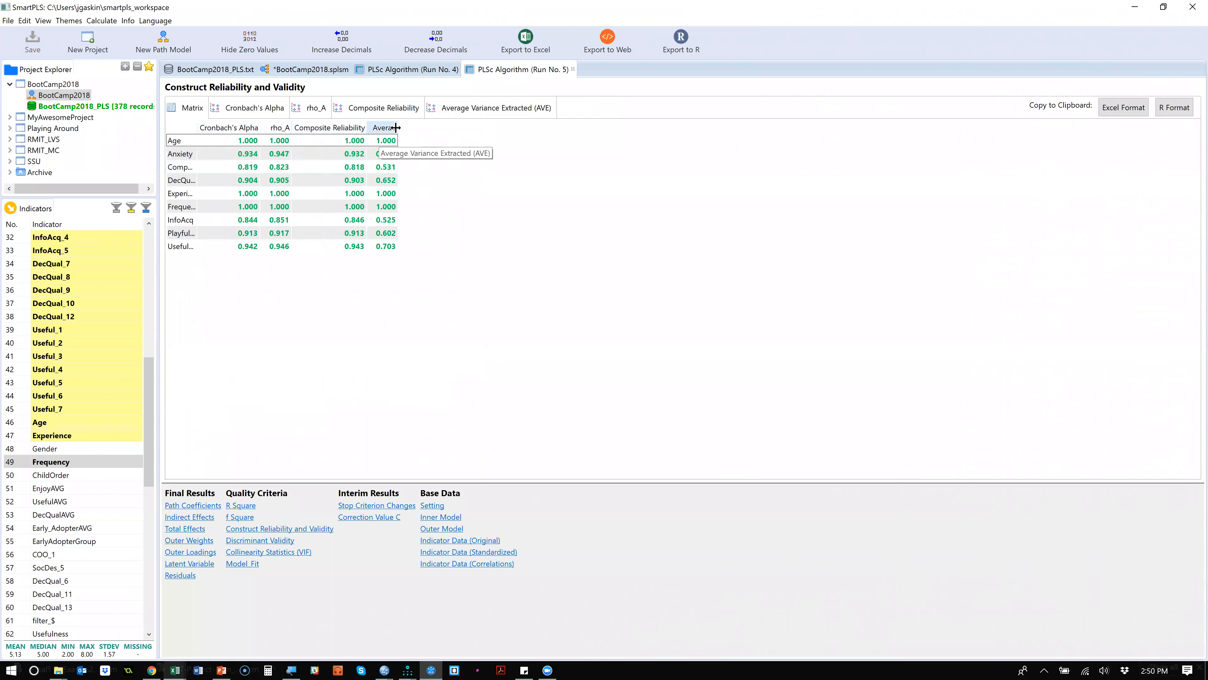
{"action": "double_click", "coordinate": [396, 128]}
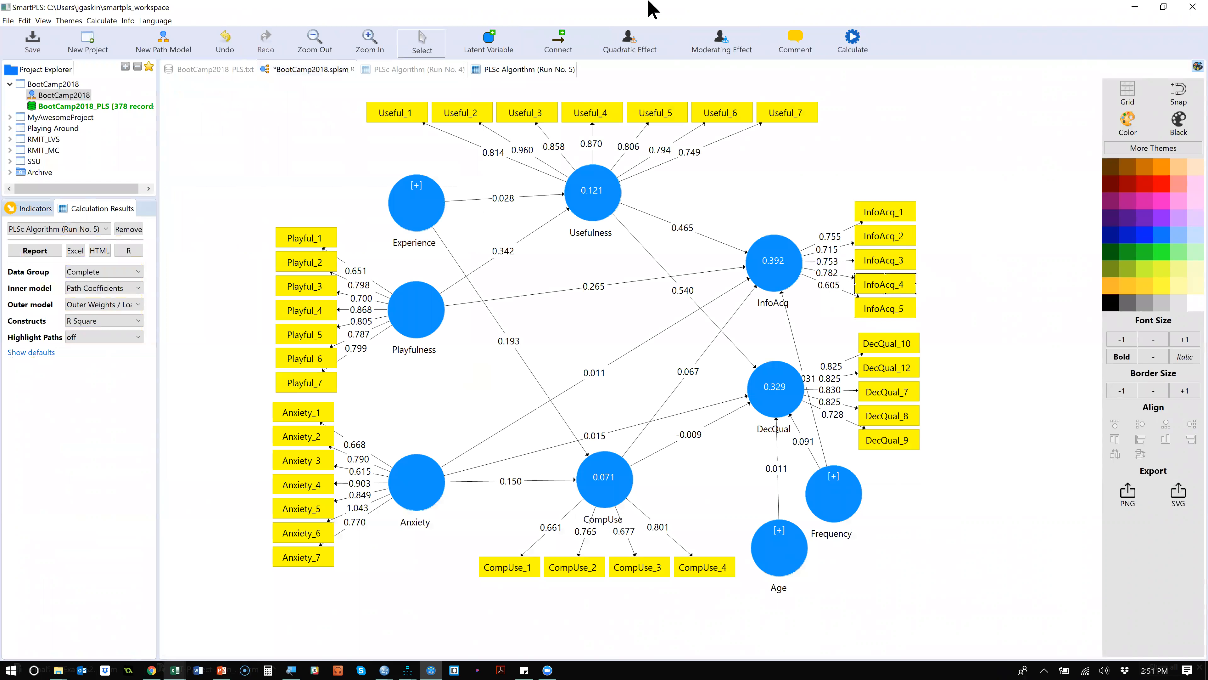
{"action": "left_click", "coordinate": [535, 70]}
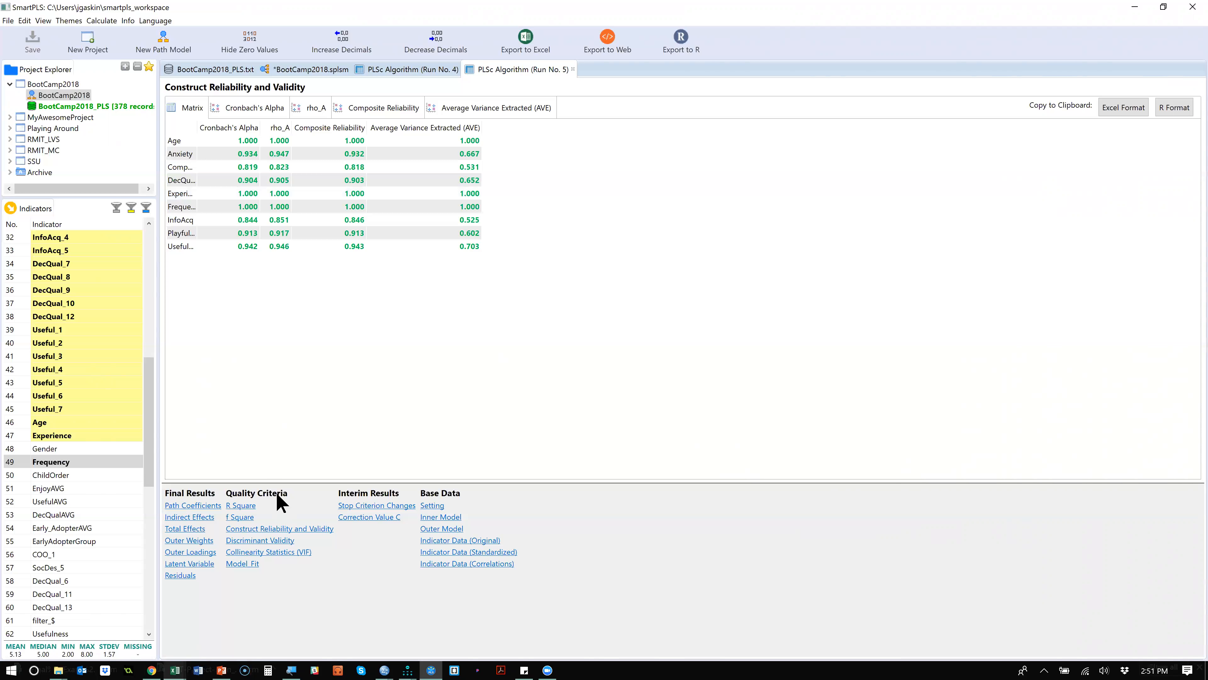
{"action": "left_click", "coordinate": [241, 563]}
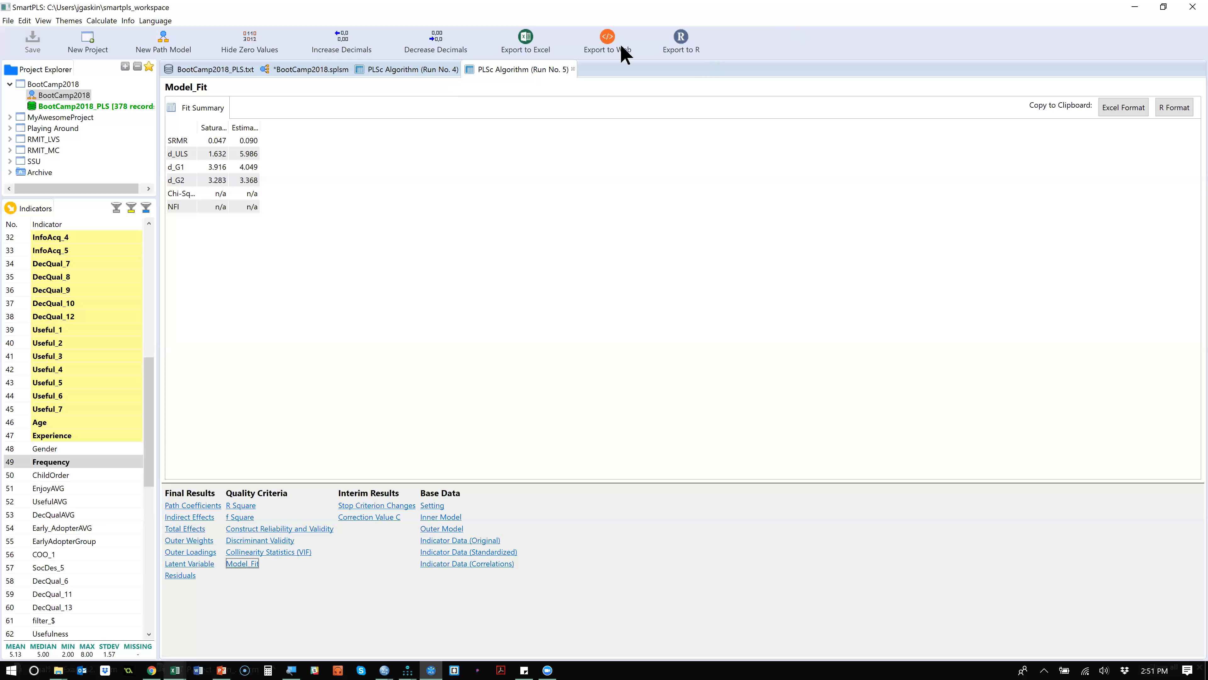
Step: Run the regular PLS Algorithm on the BootCamp2018 model with the Factor weighting scheme and 300 maximum iterations, opening the full report
{"action": "left_click", "coordinate": [329, 72]}
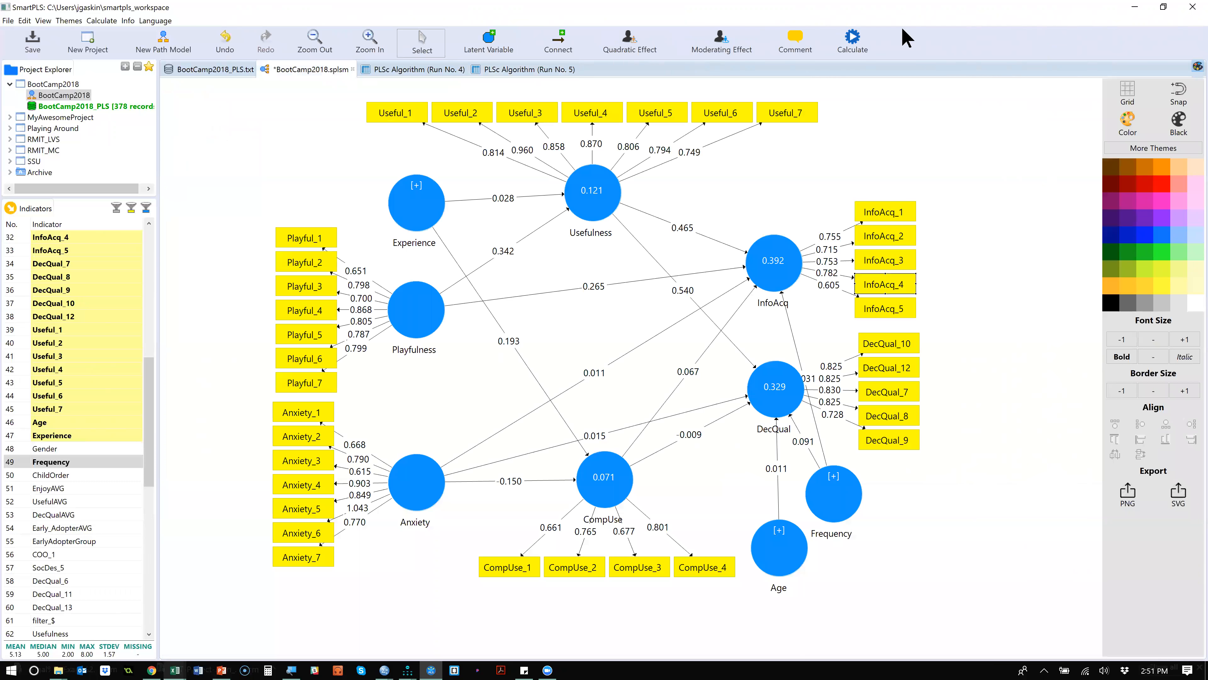
{"action": "left_click", "coordinate": [853, 39]}
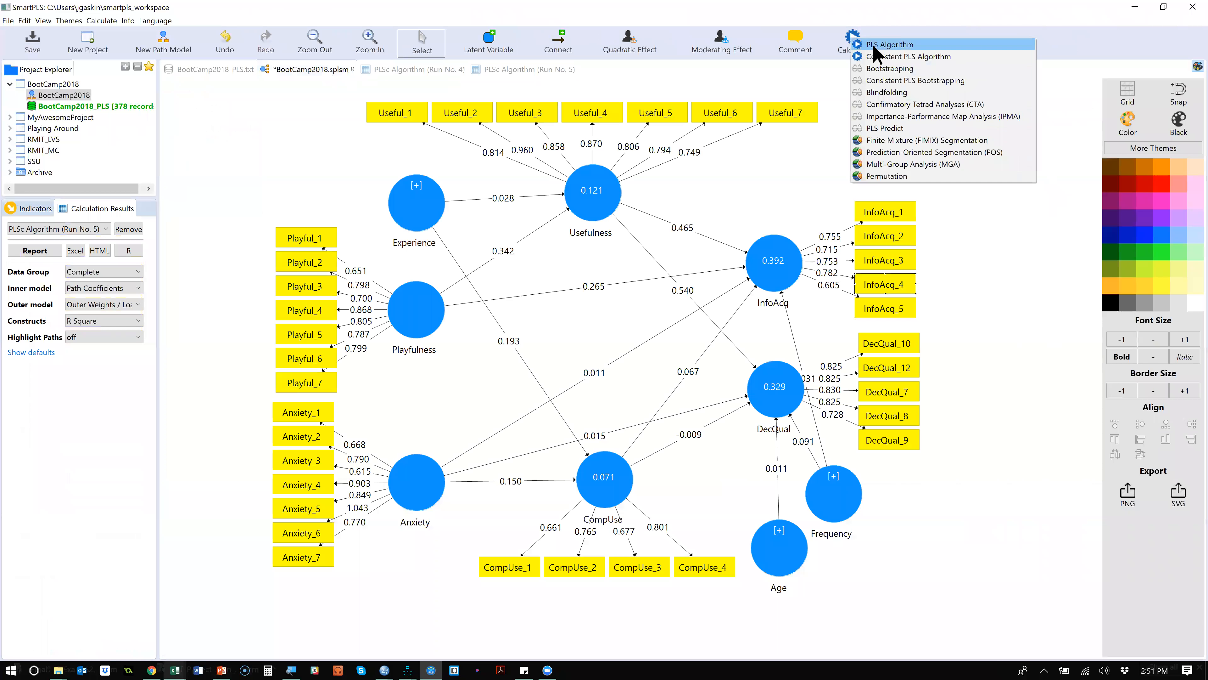
{"action": "left_click", "coordinate": [876, 46]}
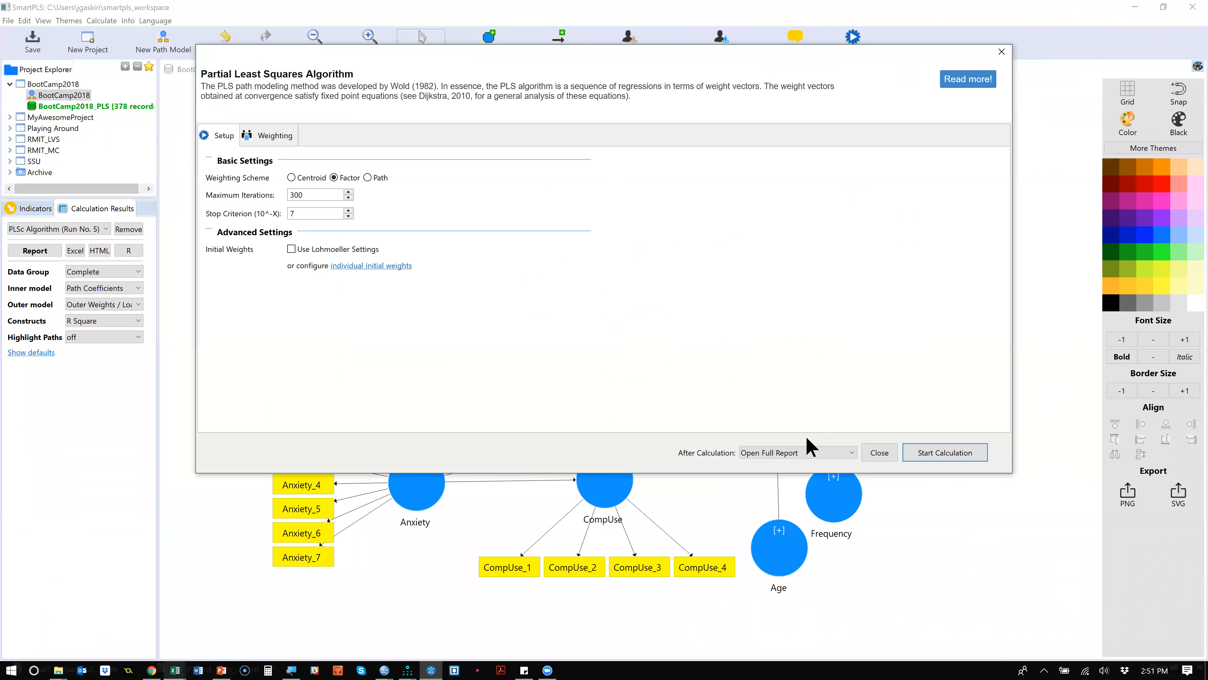
{"action": "left_click", "coordinate": [962, 456]}
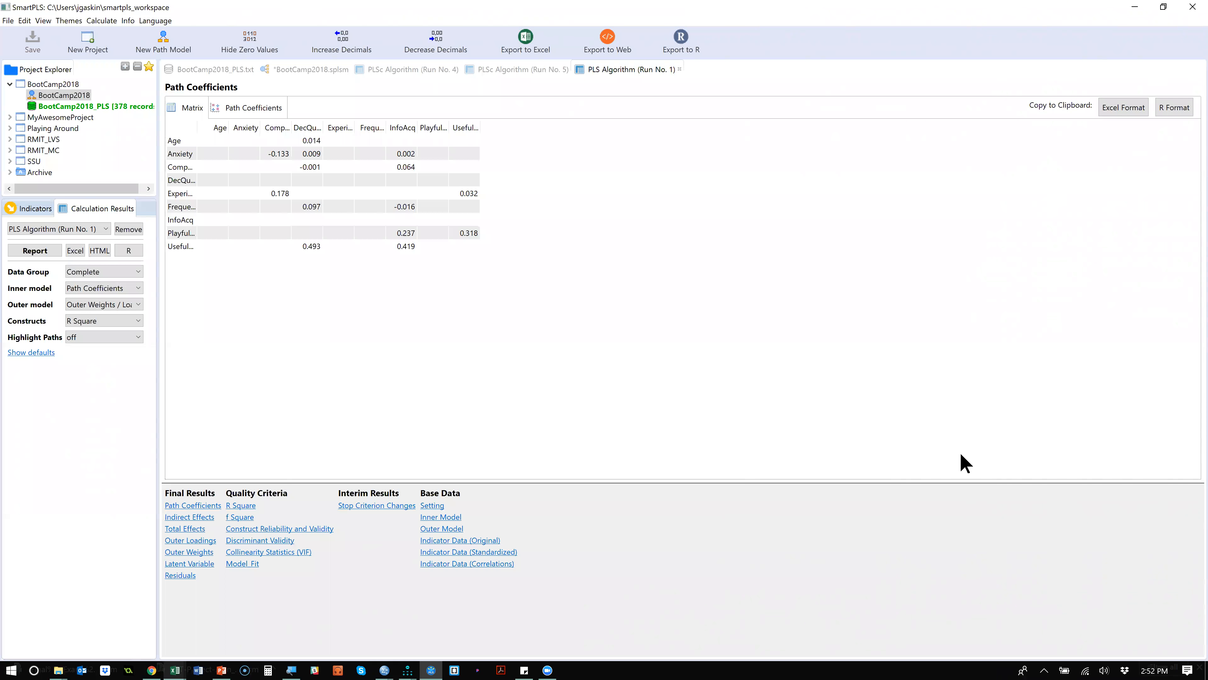
Step: Review the PLS Algorithm report's Model_Fit results, covering rms Theta and the Fit Summary with the Estimated Model column fully shown
{"action": "left_click", "coordinate": [249, 564]}
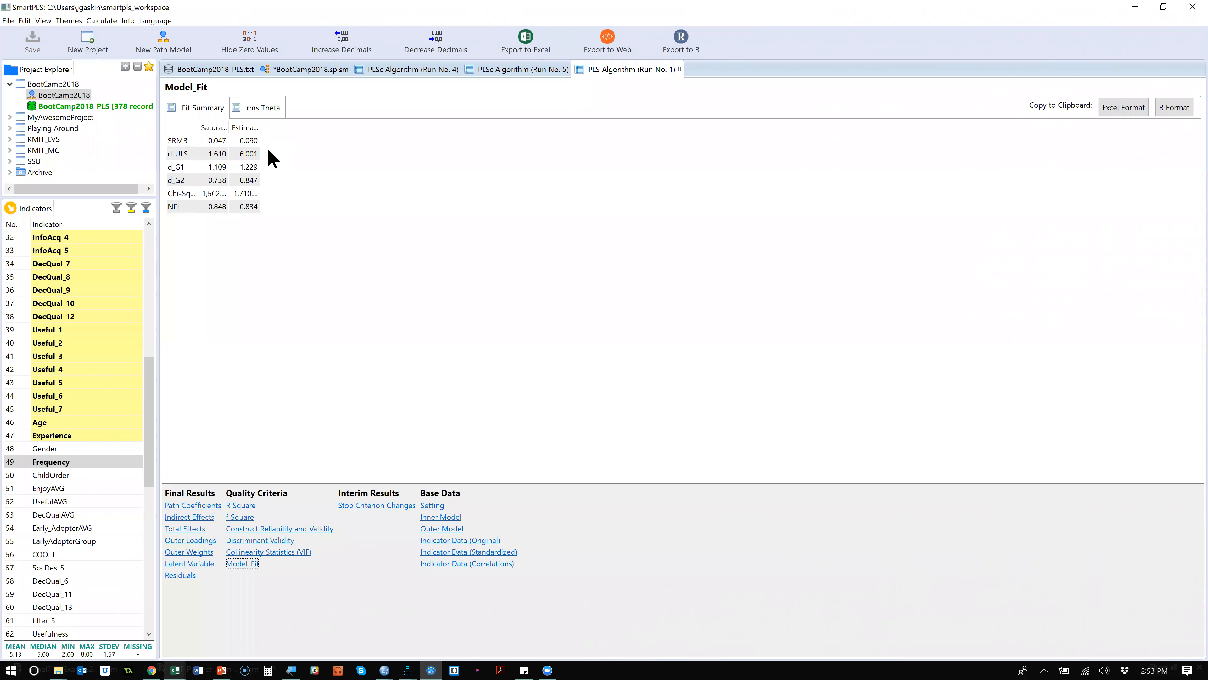
{"action": "left_click", "coordinate": [261, 114]}
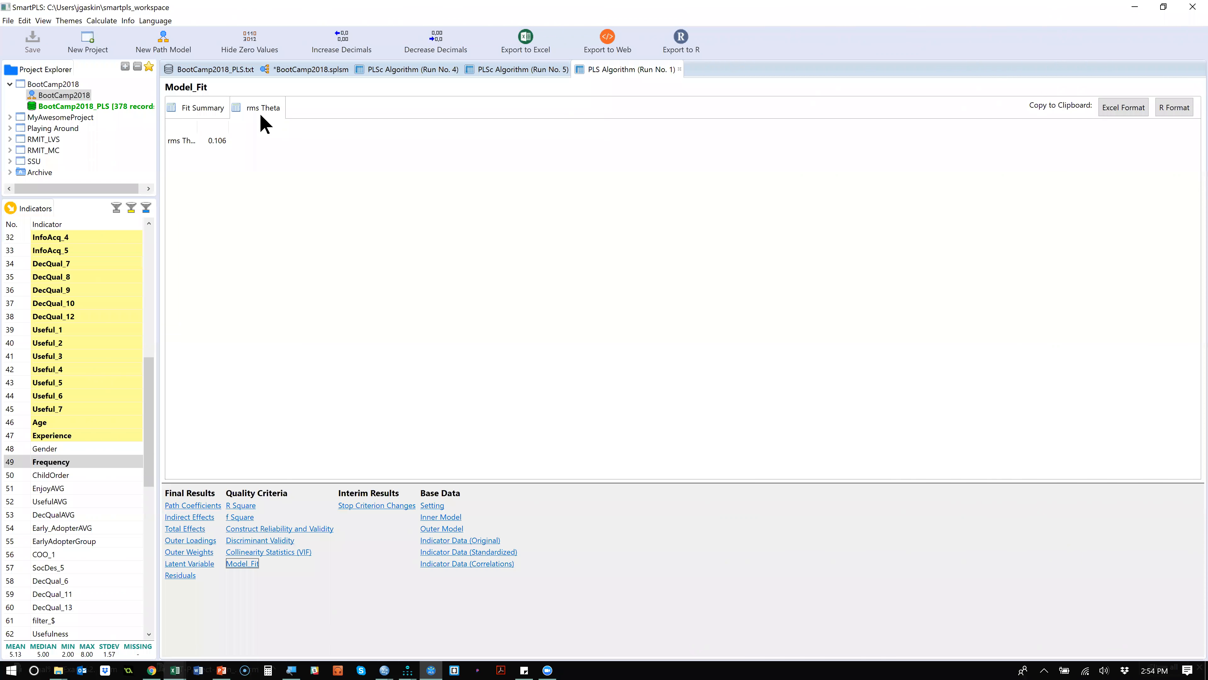
{"action": "left_click", "coordinate": [199, 114]}
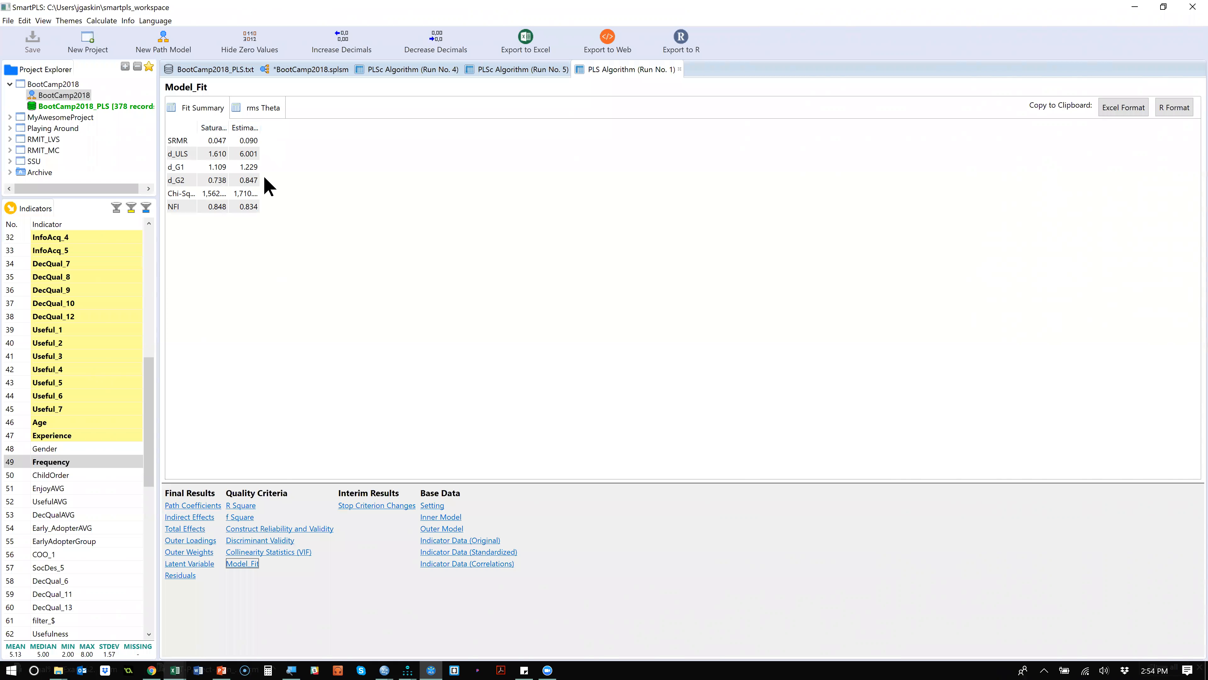
{"action": "double_click", "coordinate": [261, 127]}
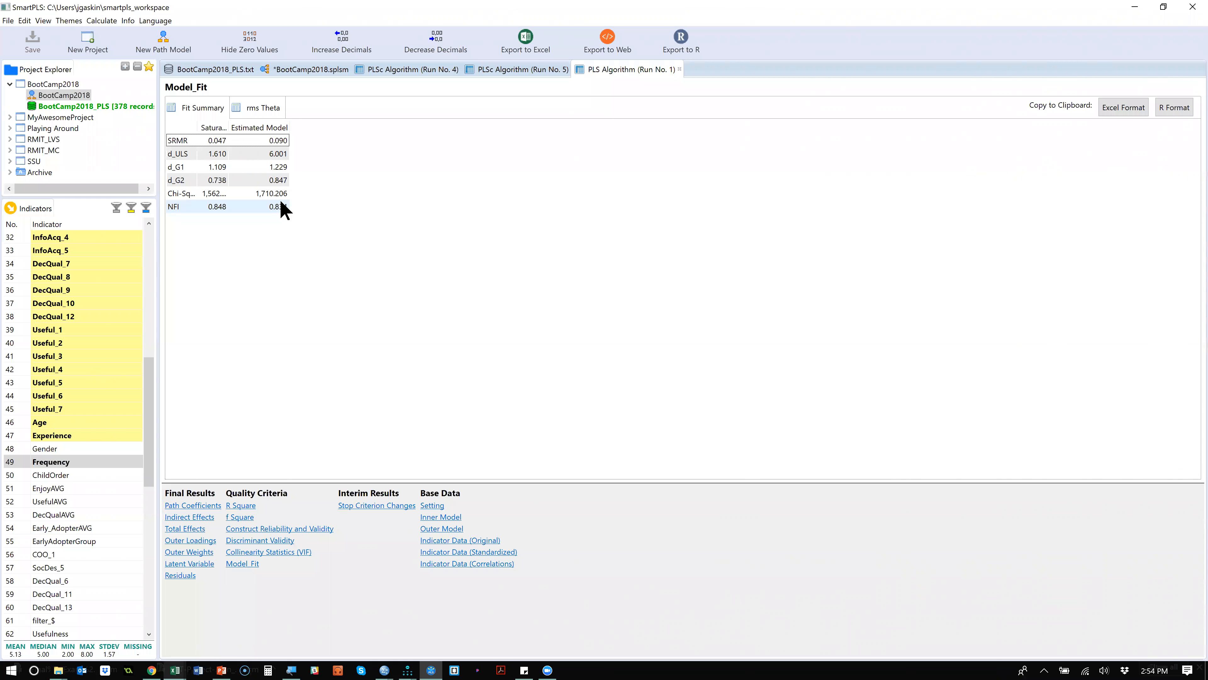
{"action": "key", "text": "XF86Calculator"}
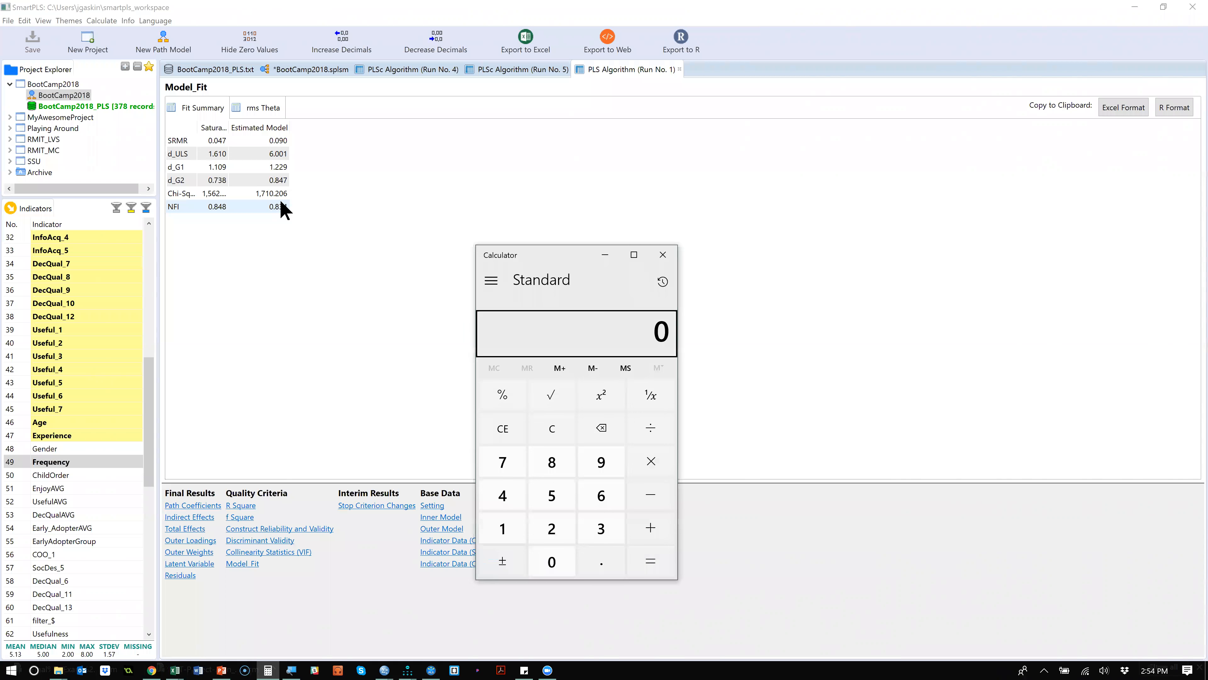
{"action": "left_click", "coordinate": [663, 254]}
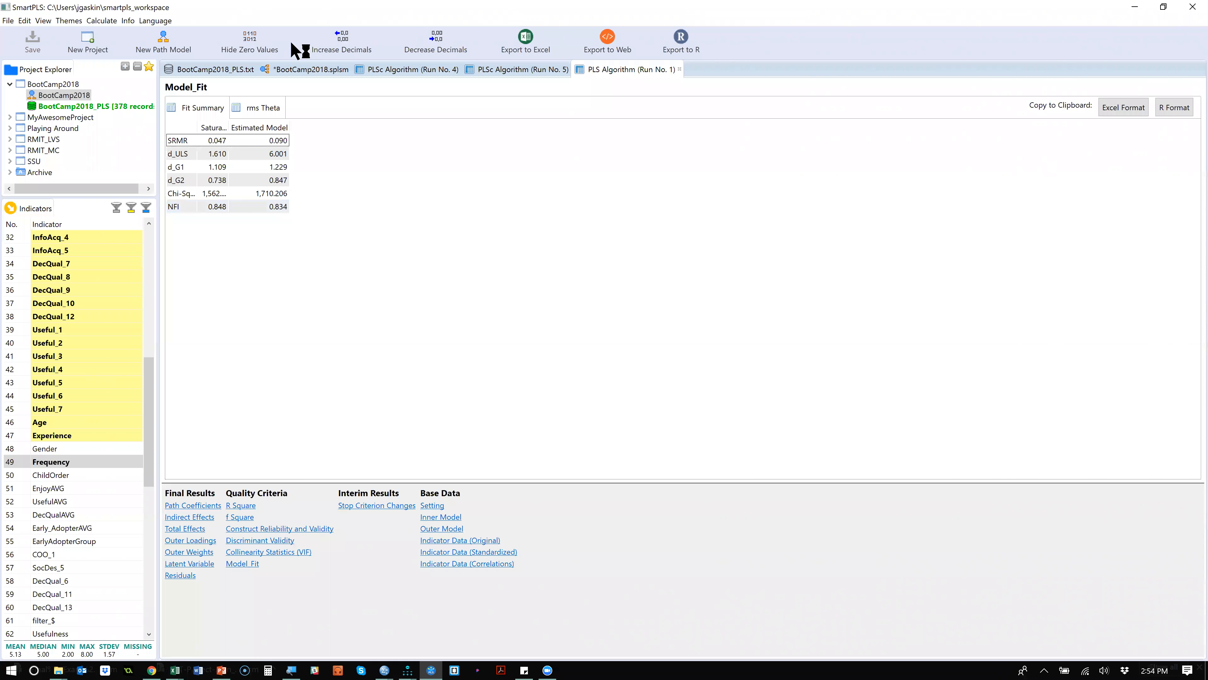
Step: Return to the BootCamp2018 path model and connect InfoAcq to DecQual with a new path
{"action": "left_click", "coordinate": [294, 71]}
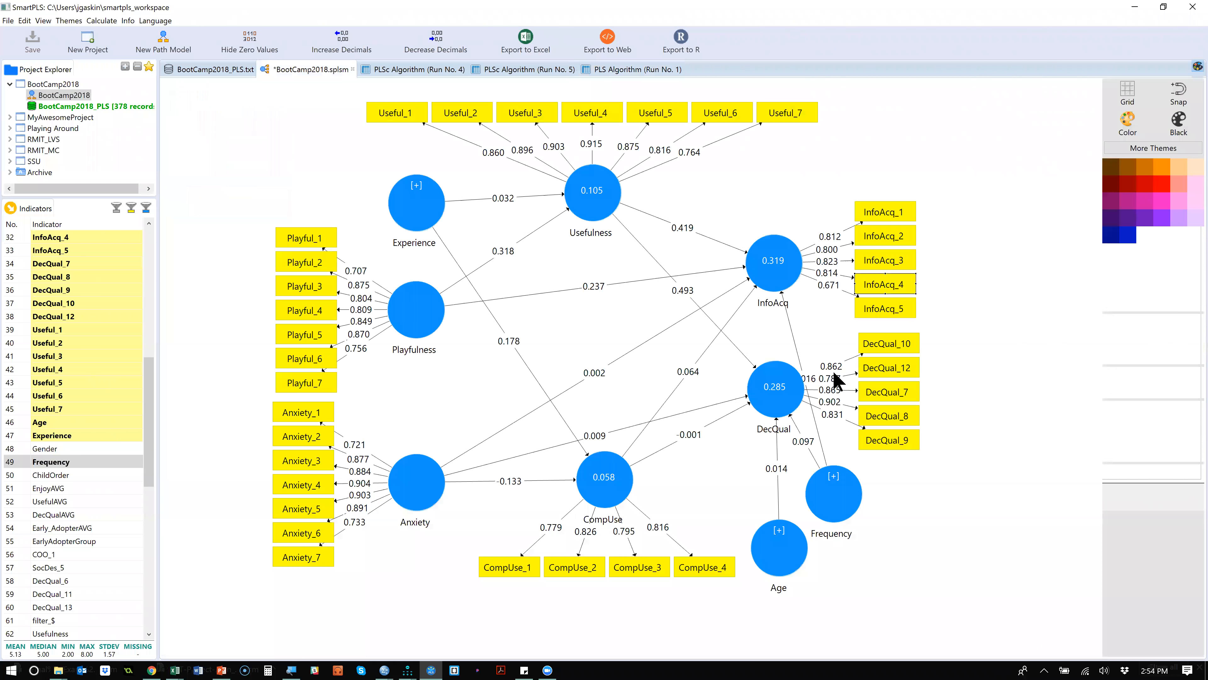
{"action": "mouse_move", "coordinate": [805, 410]}
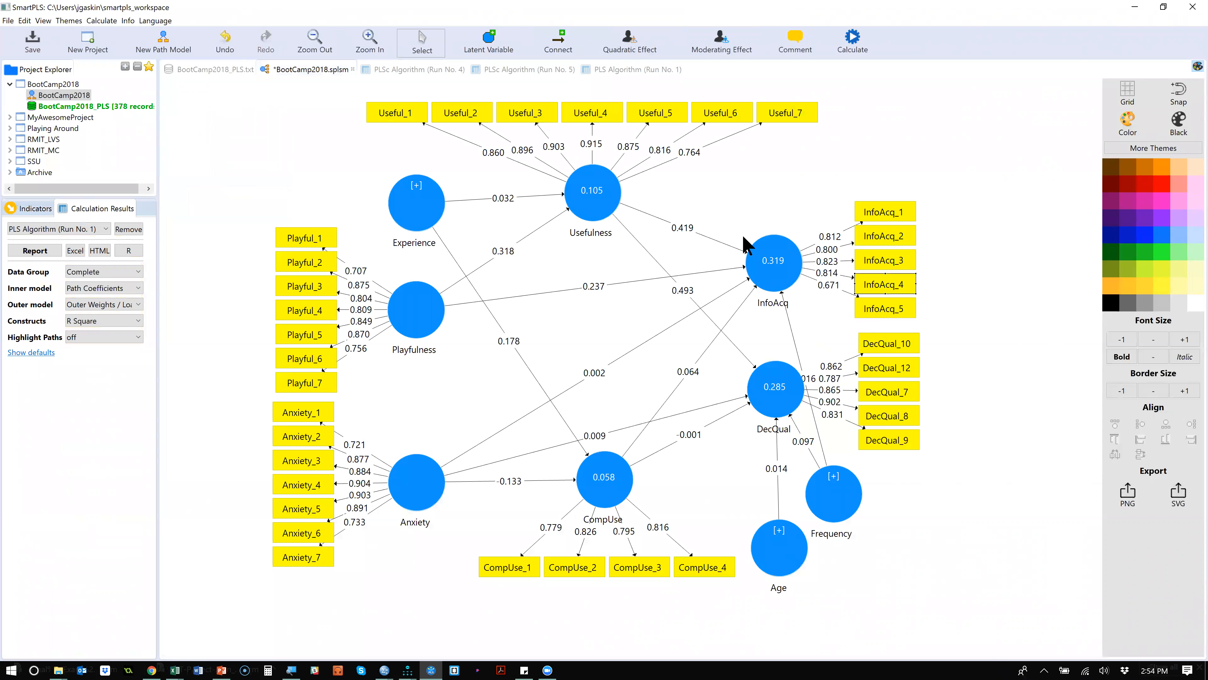
{"action": "left_click", "coordinate": [552, 45]}
{"action": "left_click", "coordinate": [791, 409]}
{"action": "left_click", "coordinate": [791, 408]}
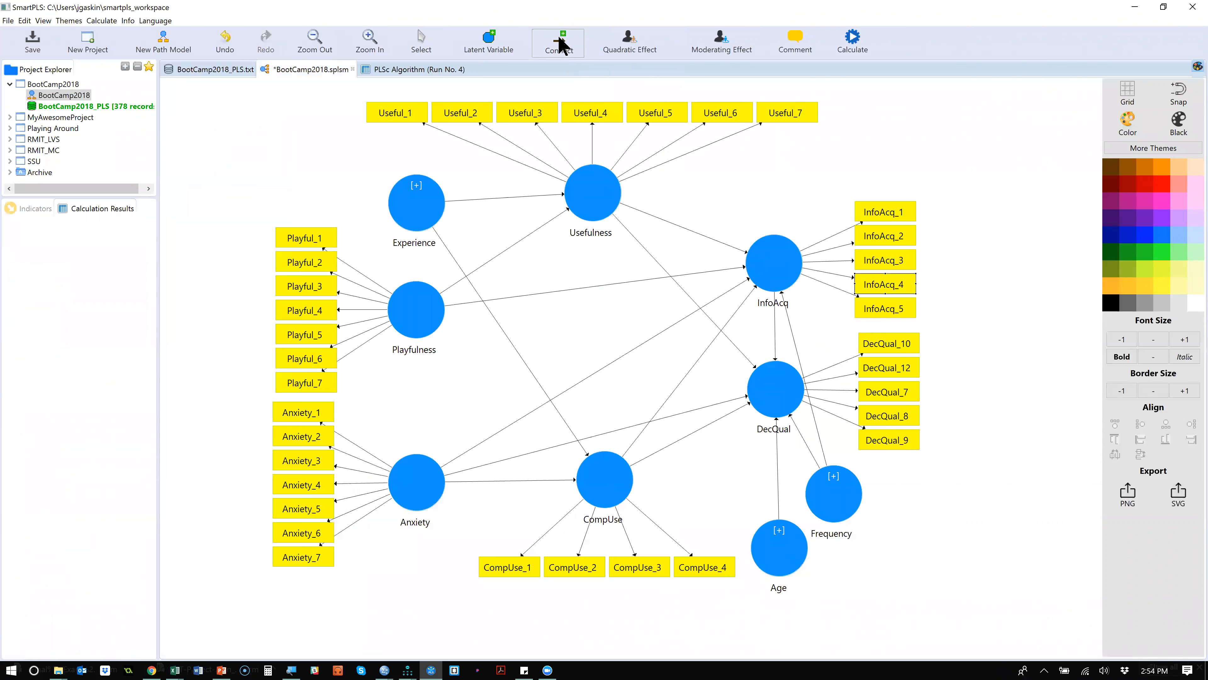
Step: Rerun the PLS Algorithm on the model with the InfoAcq to DecQual path and open the report's Model_Fit results
{"action": "left_click", "coordinate": [840, 47]}
{"action": "left_click", "coordinate": [872, 52]}
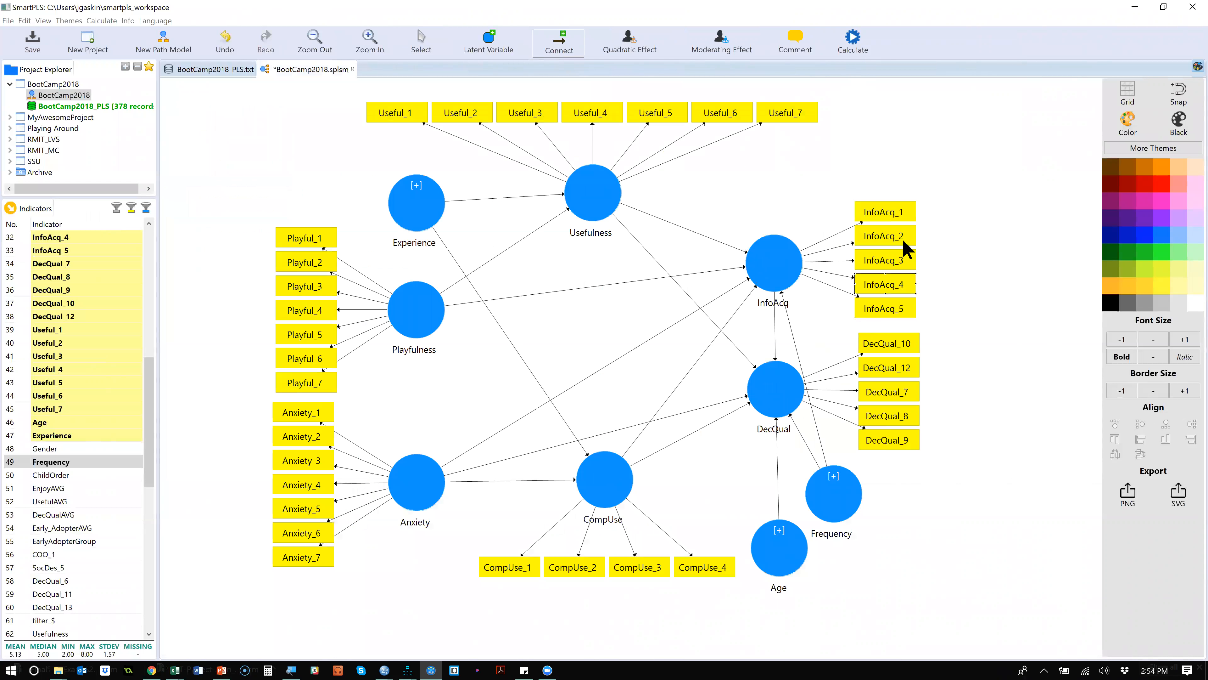
{"action": "left_click", "coordinate": [933, 453]}
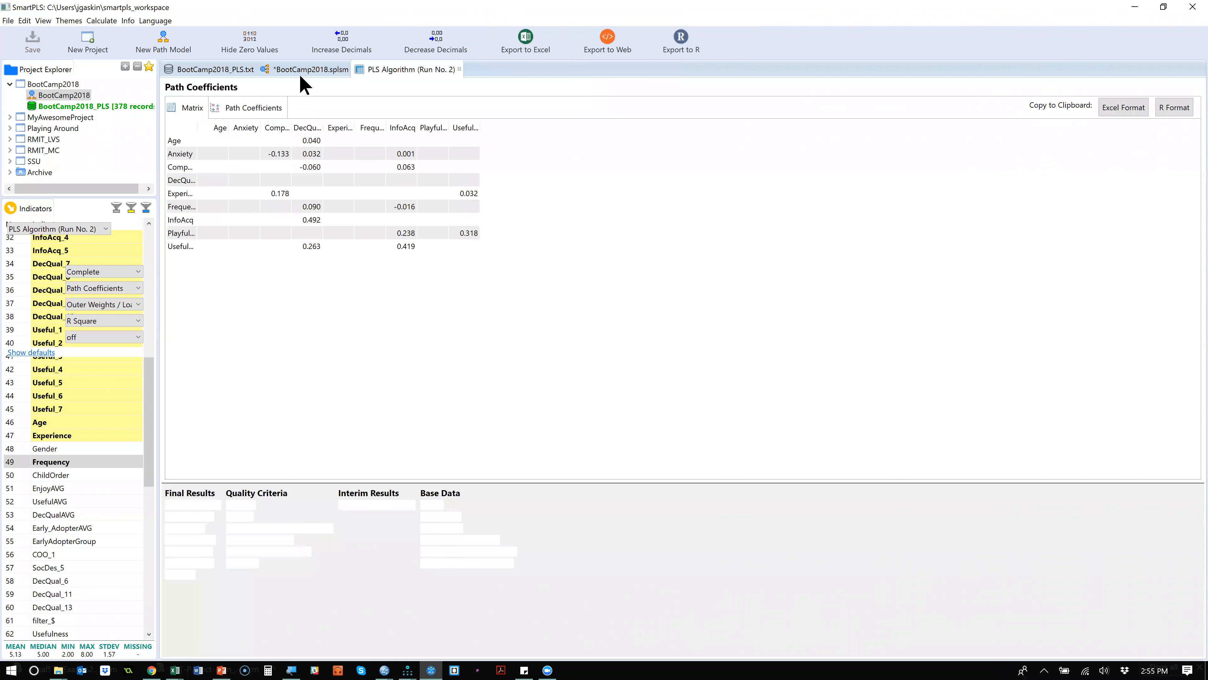
{"action": "left_click", "coordinate": [241, 563]}
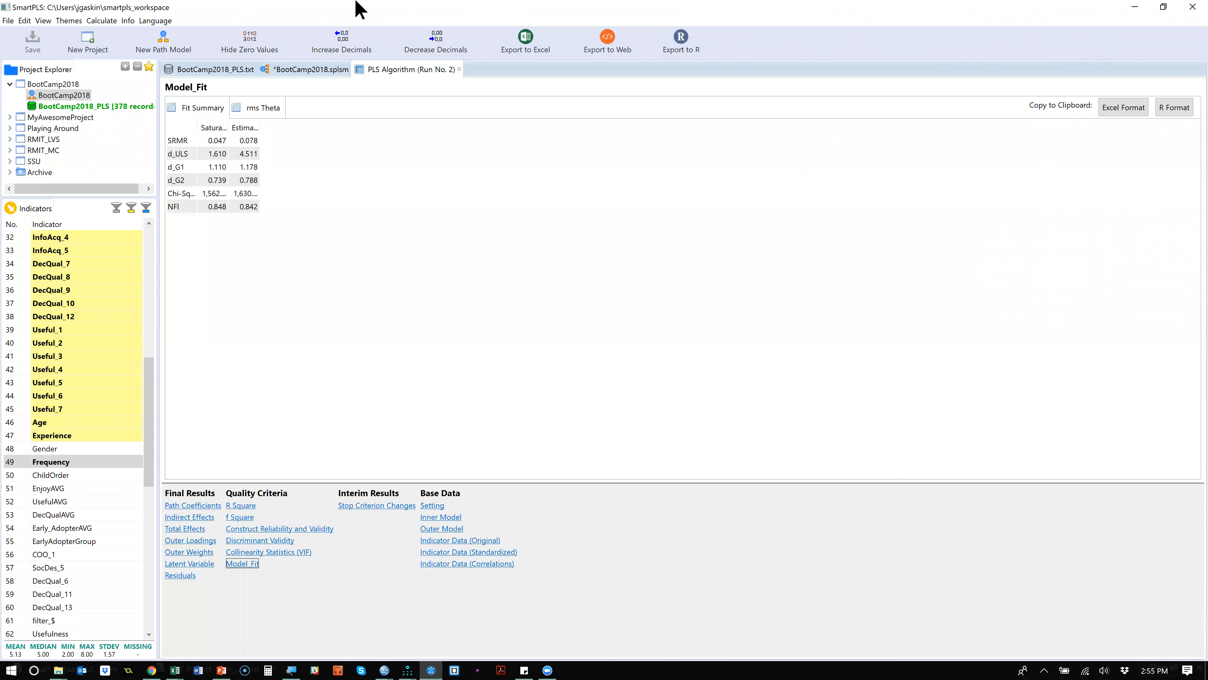
Step: Rerun the PLS Algorithm with the weighting scheme set to Path and open the new report's Model_Fit results
{"action": "left_click", "coordinate": [288, 72]}
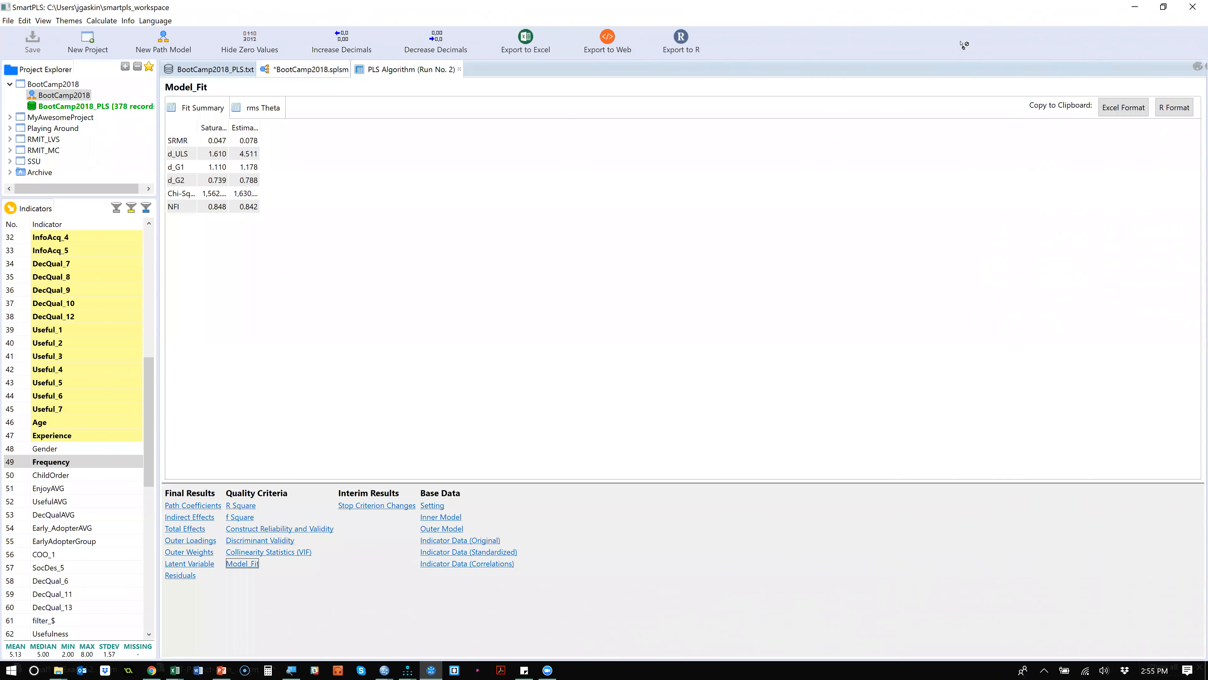
{"action": "left_click", "coordinate": [860, 48]}
{"action": "left_click", "coordinate": [860, 49]}
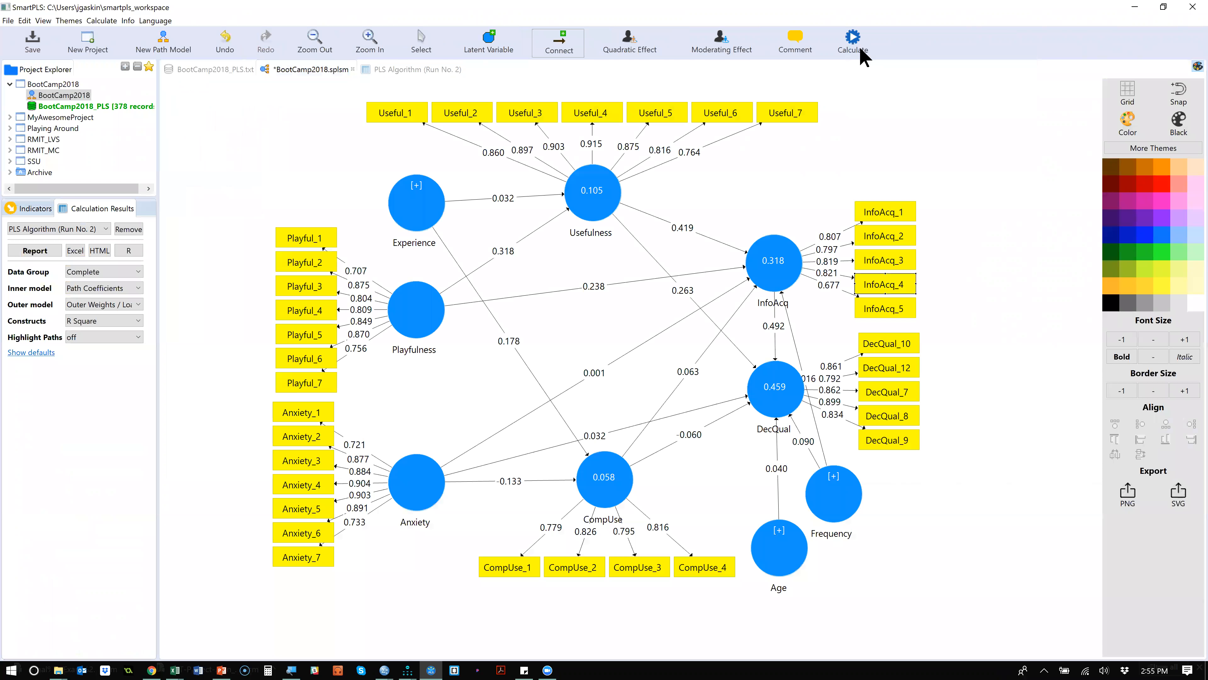
{"action": "left_click", "coordinate": [369, 177]}
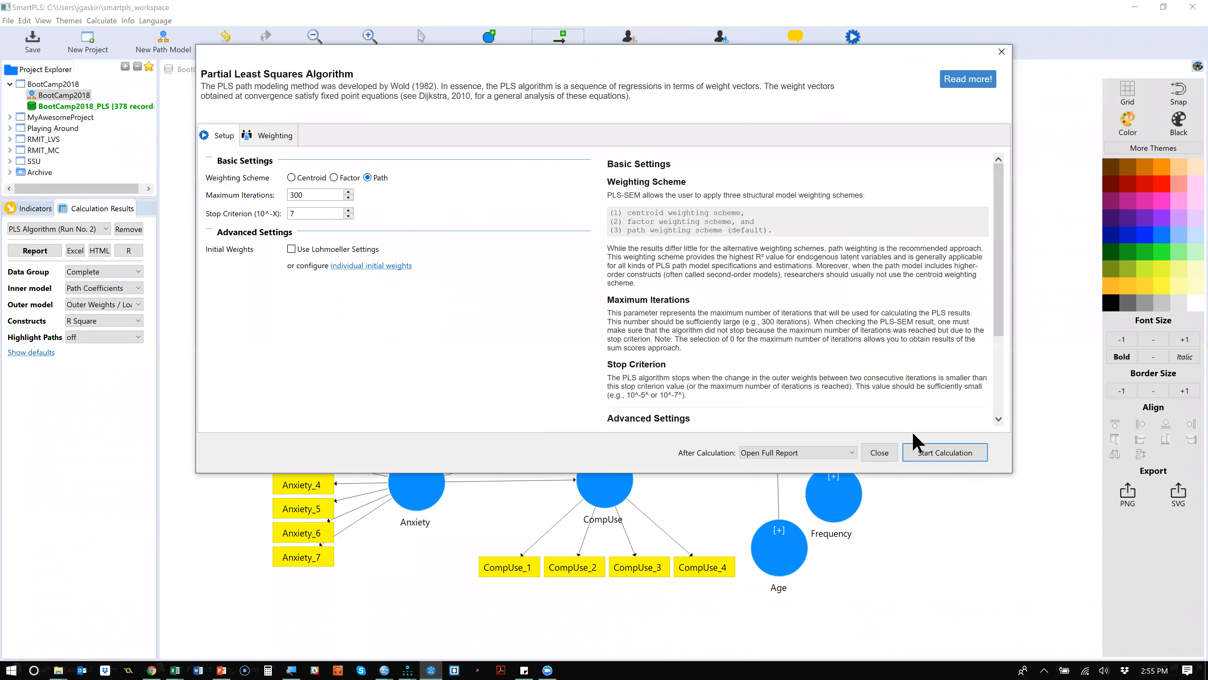
{"action": "left_click", "coordinate": [931, 456]}
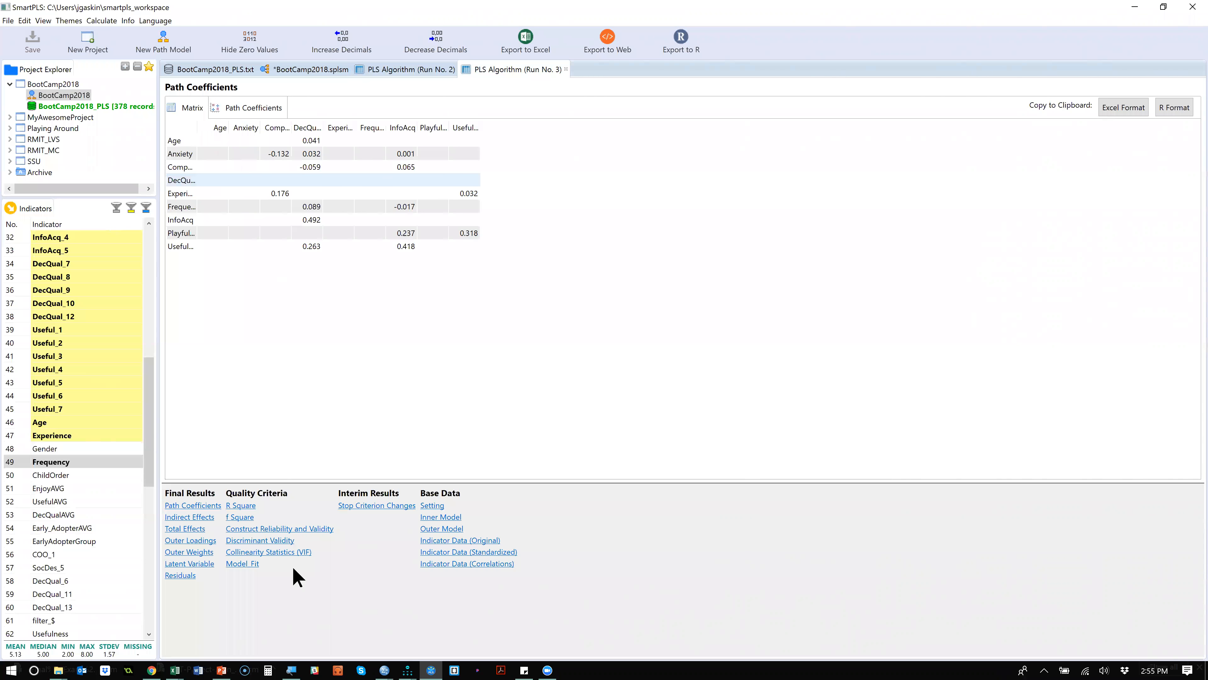
{"action": "left_click", "coordinate": [249, 563]}
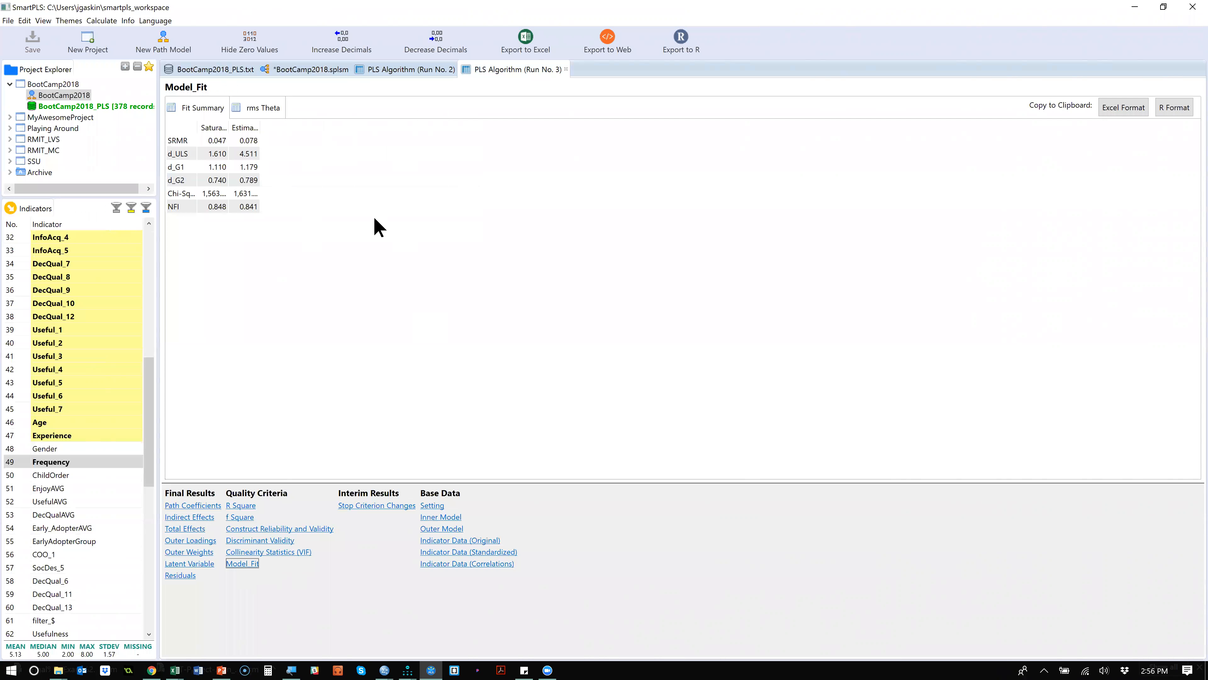
Step: Return from the Model_Fit report to the BootCamp2018 path model diagram
{"action": "left_click", "coordinate": [480, 218]}
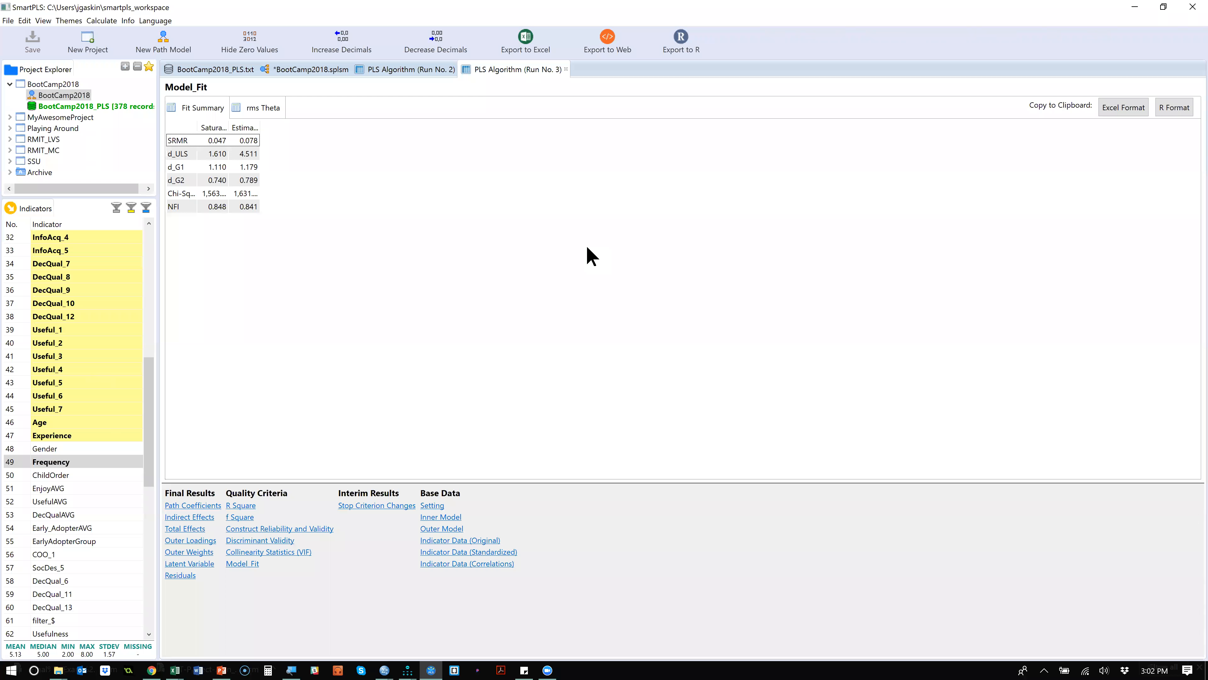
{"action": "left_click", "coordinate": [326, 70]}
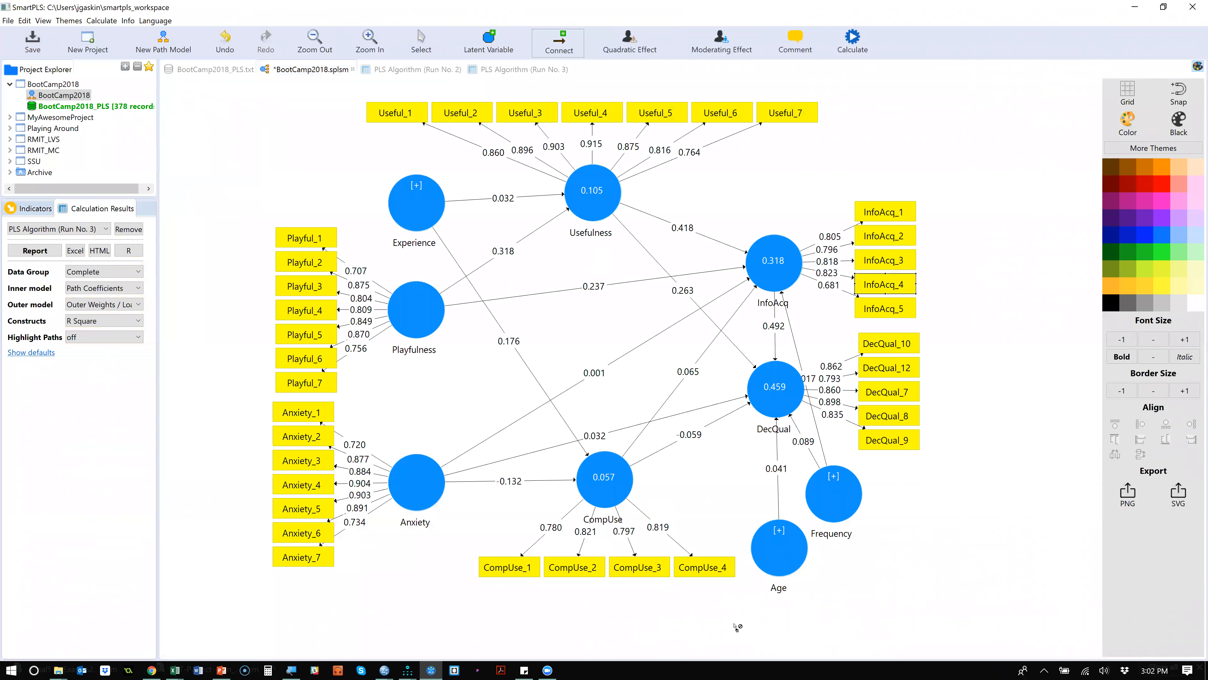
Step: Switch the multi-item constructs in the BootCamp2018 model, including Anxiety, from reflective to formative
{"action": "mouse_move", "coordinate": [608, 488]}
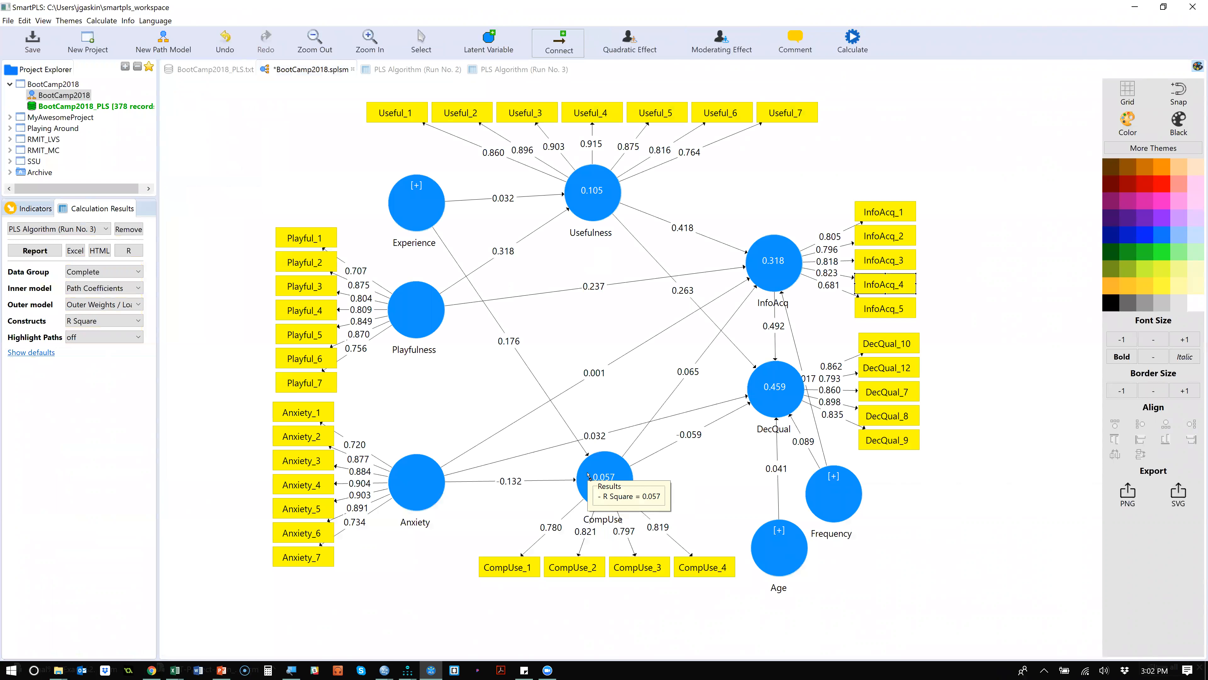
{"action": "right_click", "coordinate": [417, 487]}
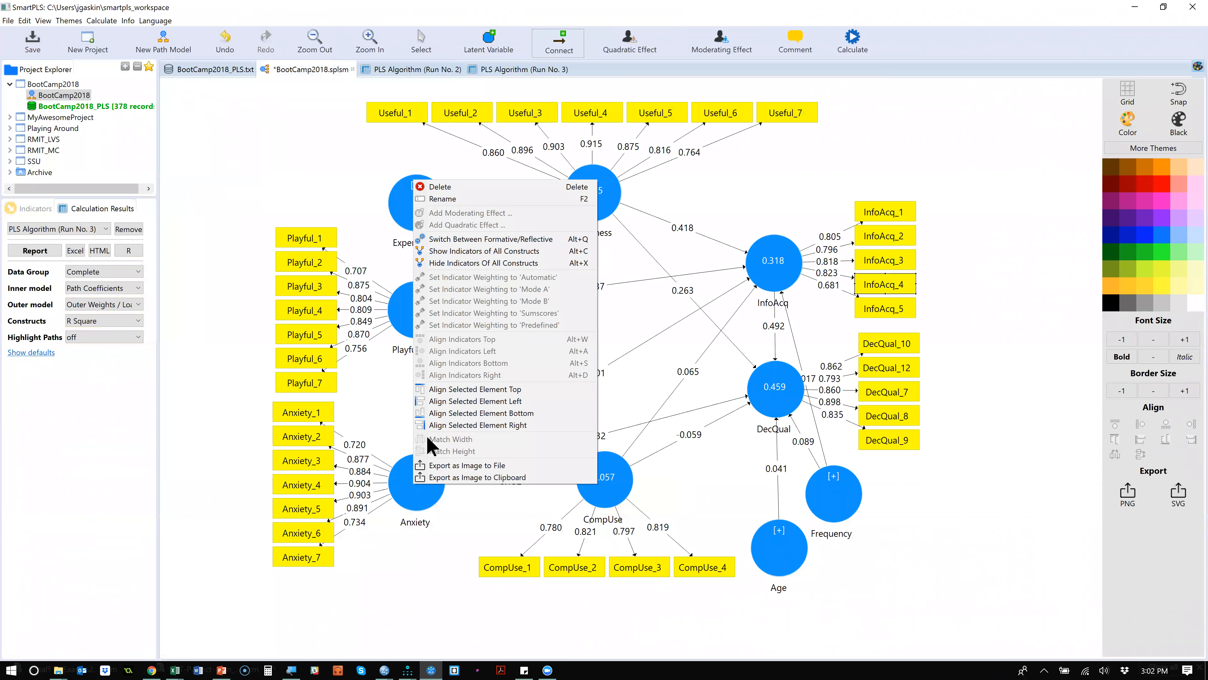
{"action": "left_click", "coordinate": [560, 243]}
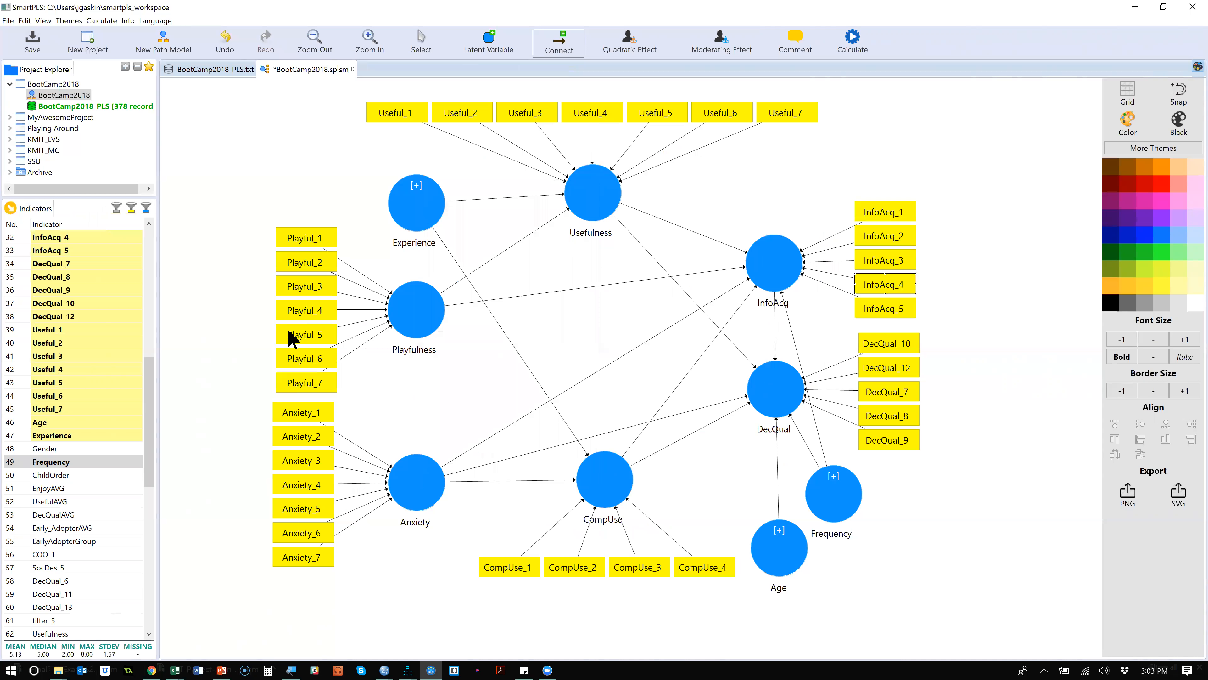
Step: Run the PLS Algorithm on the formative model with the Factor weighting scheme and examine the Outer Weights of the Anxiety indicators
{"action": "left_click", "coordinate": [853, 39]}
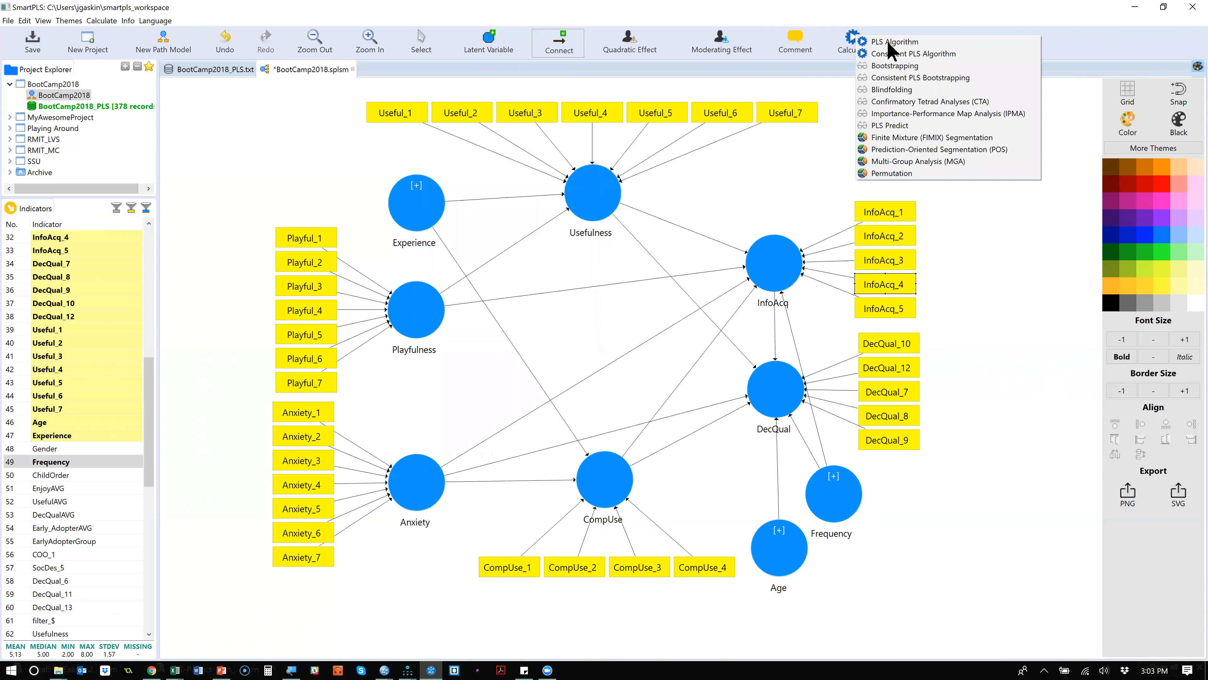
{"action": "left_click", "coordinate": [924, 41]}
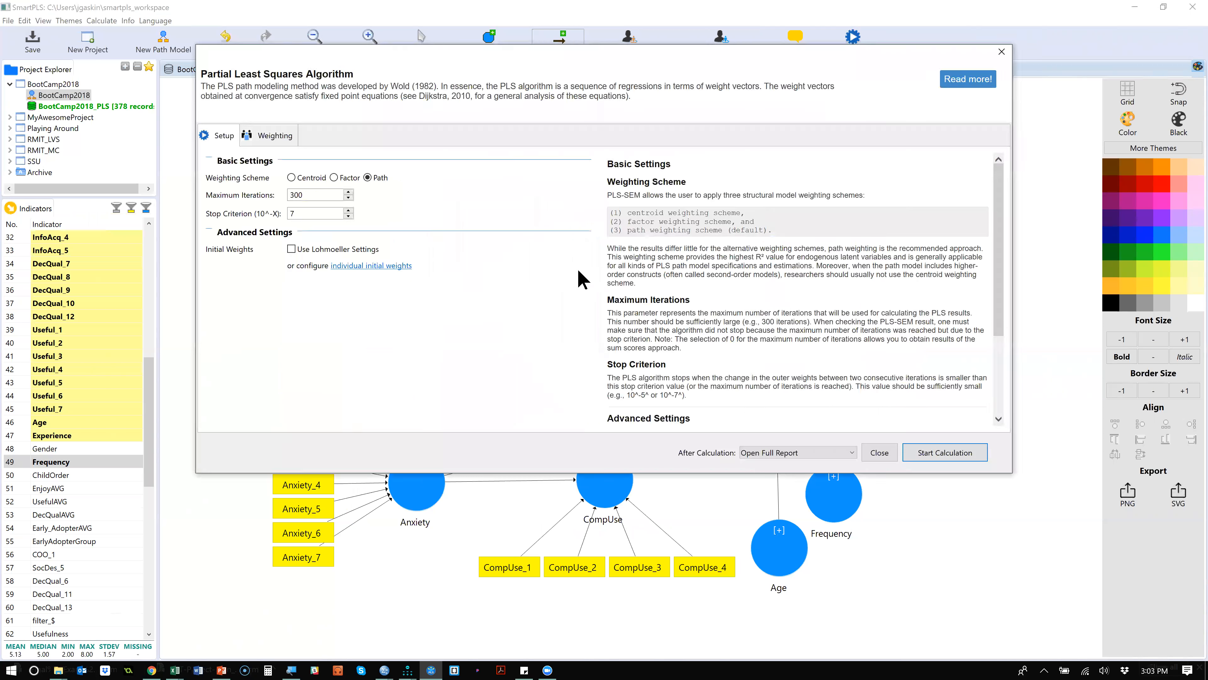
{"action": "left_click", "coordinate": [335, 177]}
{"action": "left_click", "coordinate": [942, 453]}
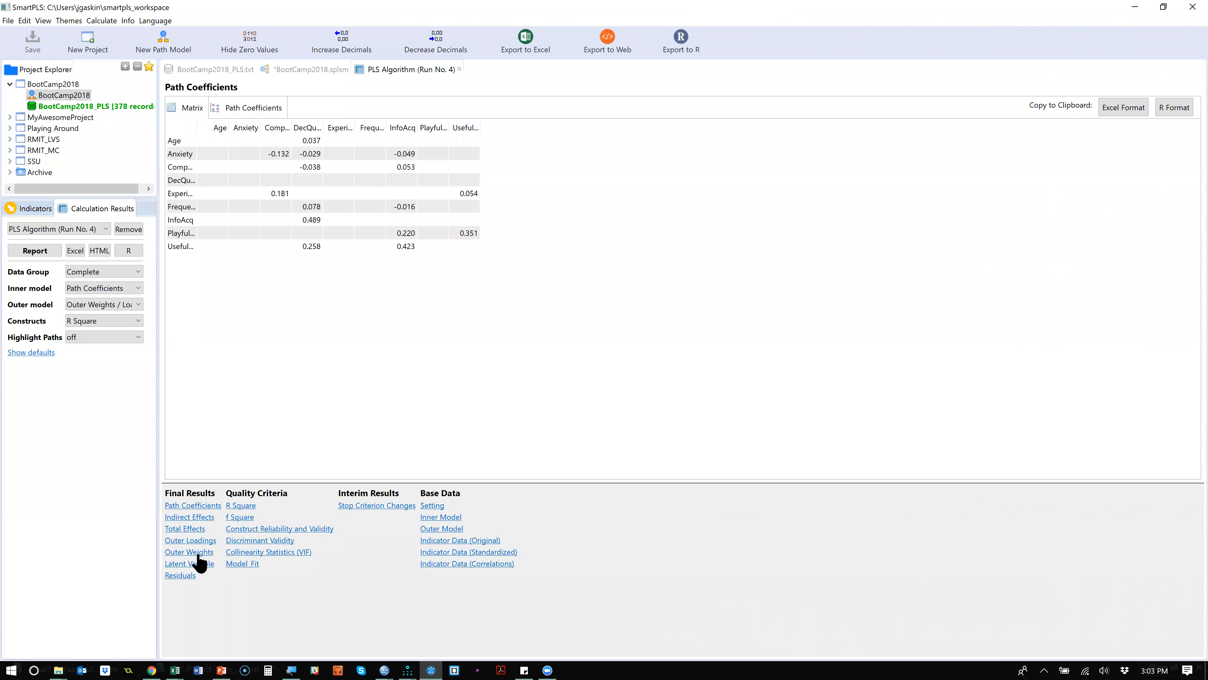
{"action": "left_click", "coordinate": [198, 554]}
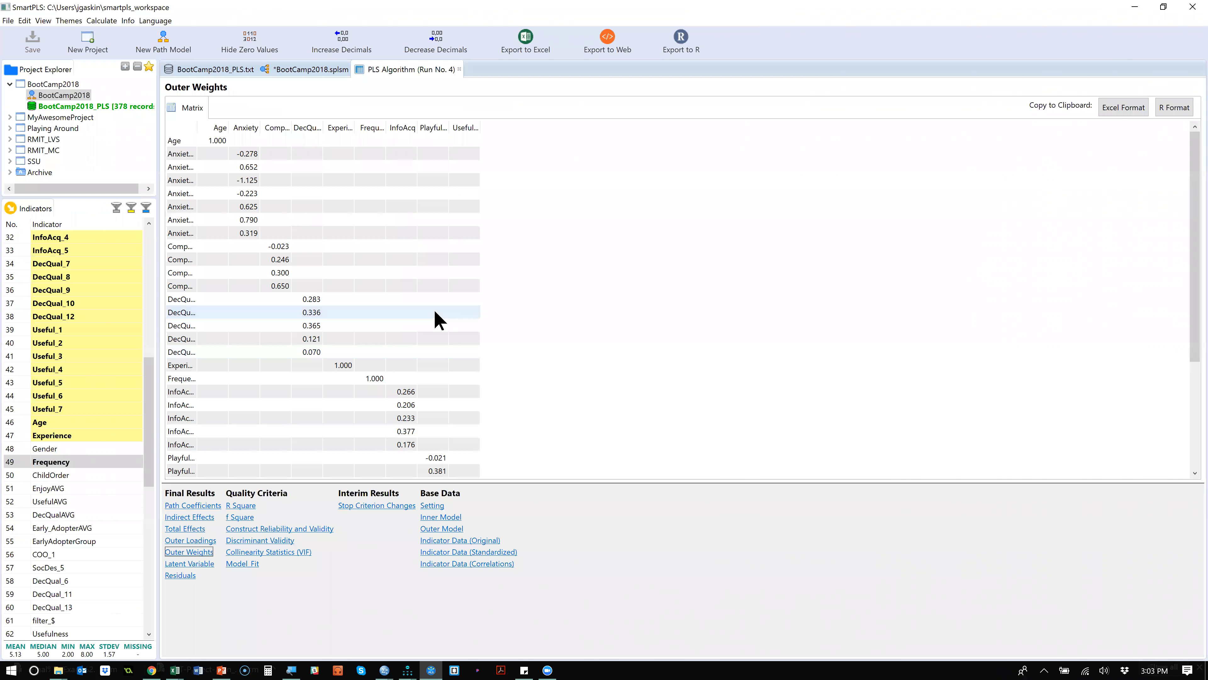
{"action": "left_click", "coordinate": [257, 219]}
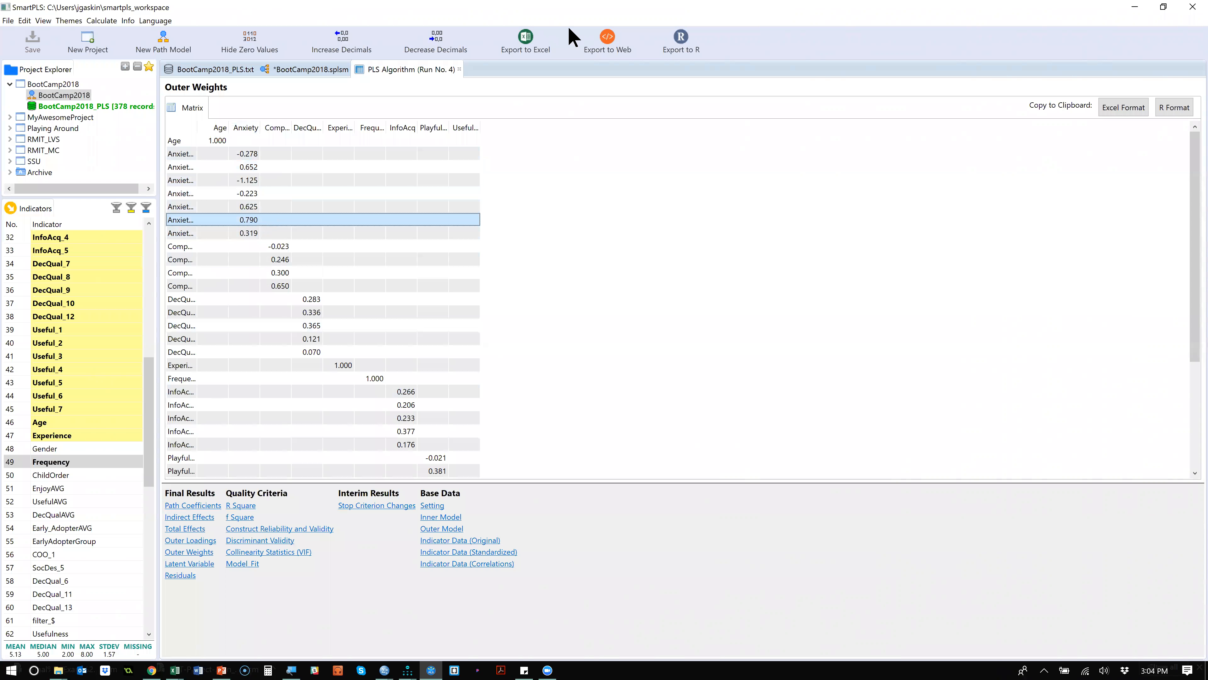
Step: Run Bootstrapping on the formative BootCamp2018 model and open the significance results for the Outer Weights
{"action": "left_click", "coordinate": [294, 72]}
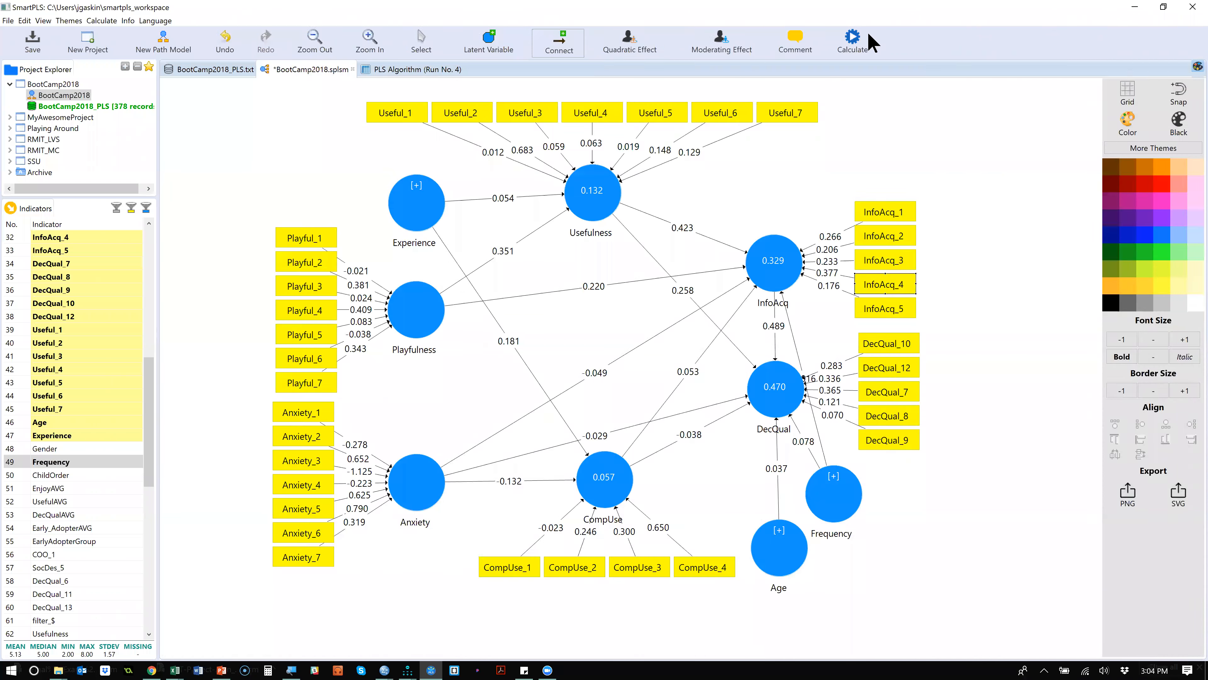
{"action": "left_click", "coordinate": [852, 41]}
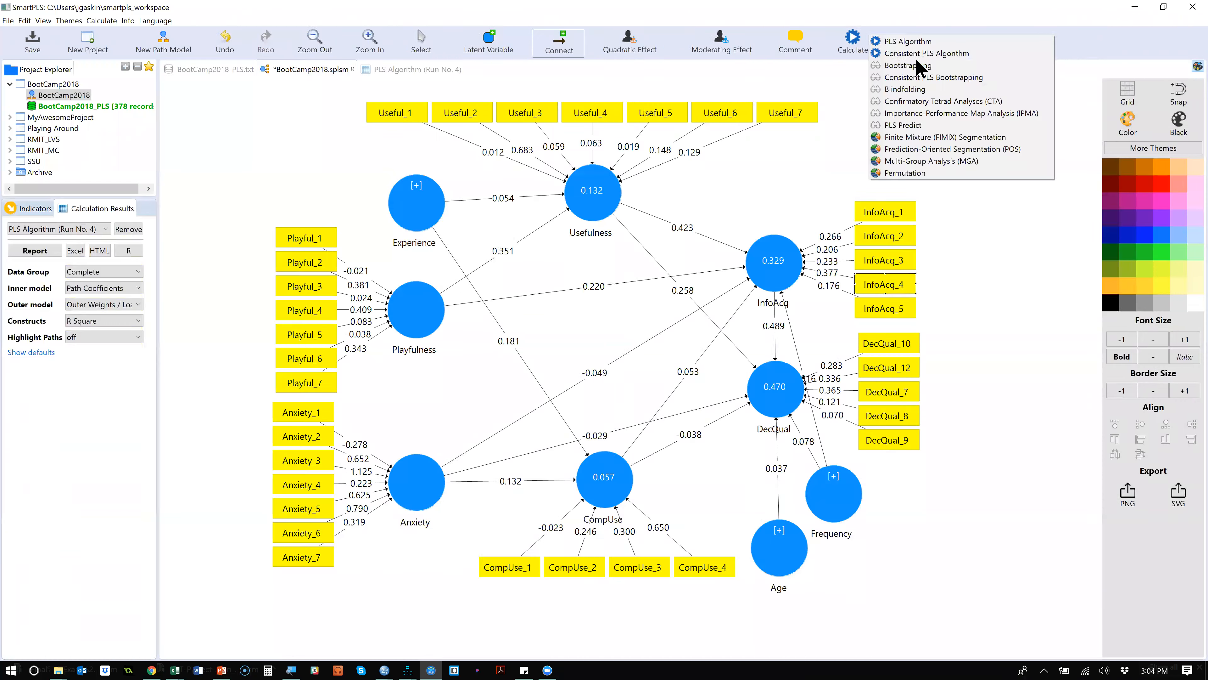
{"action": "left_click", "coordinate": [955, 64]}
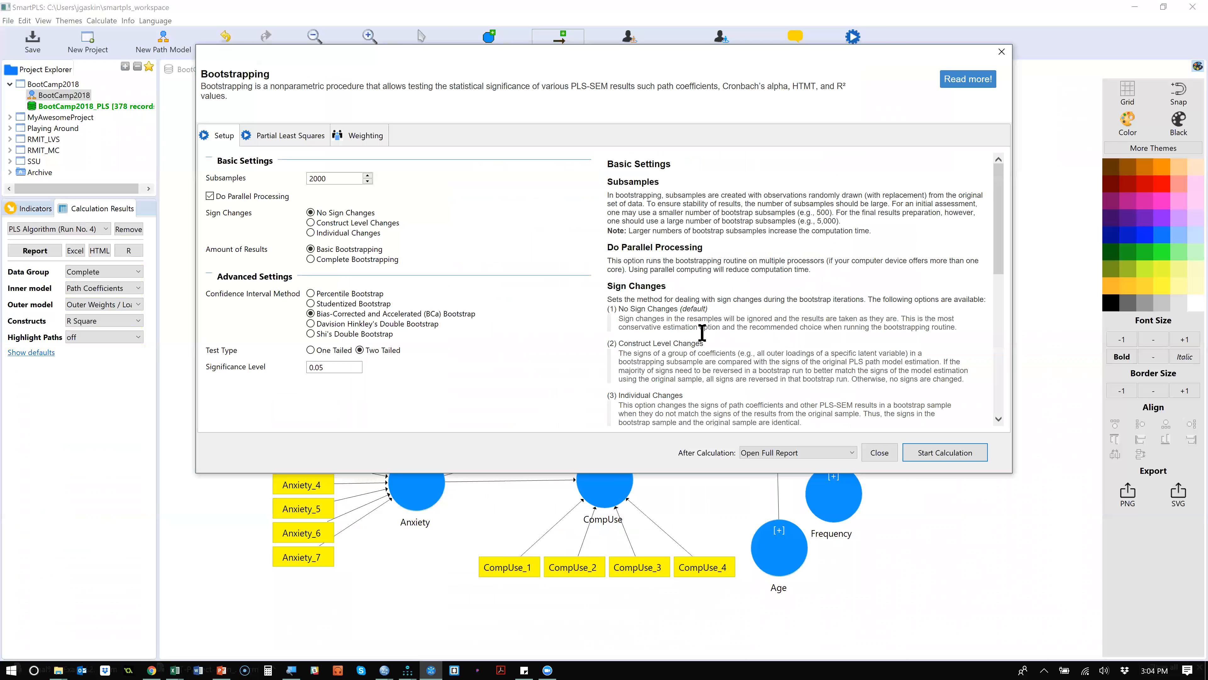
{"action": "left_click", "coordinate": [947, 455]}
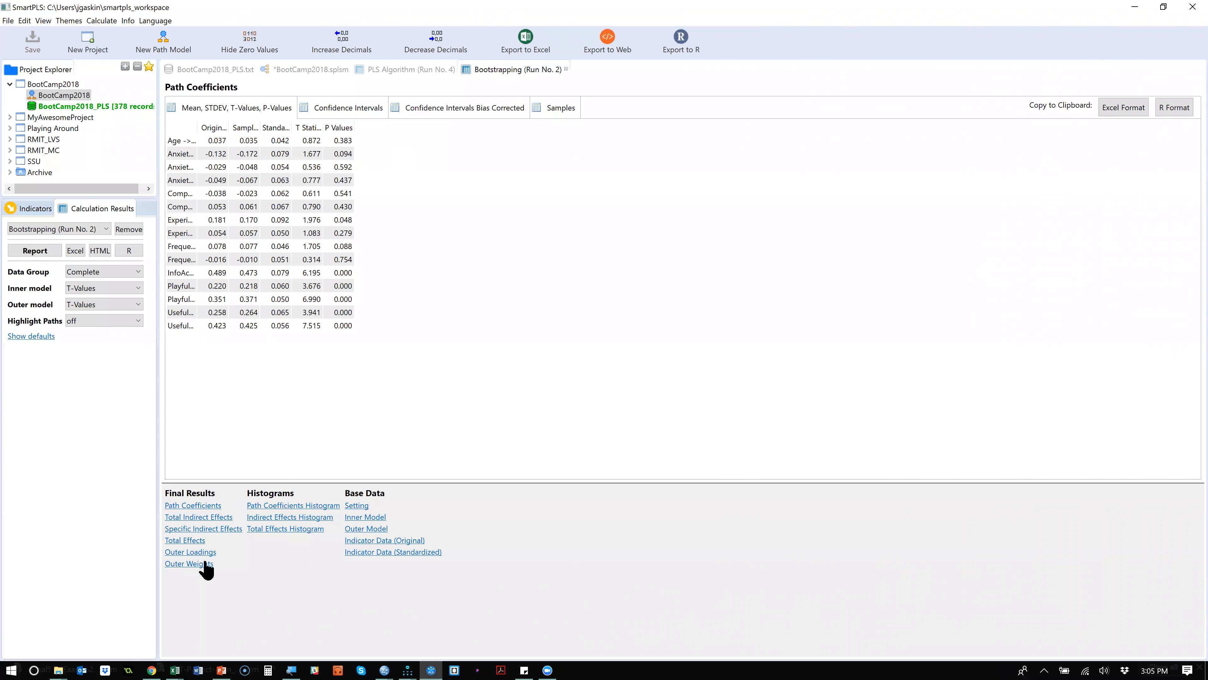
{"action": "left_click", "coordinate": [186, 568]}
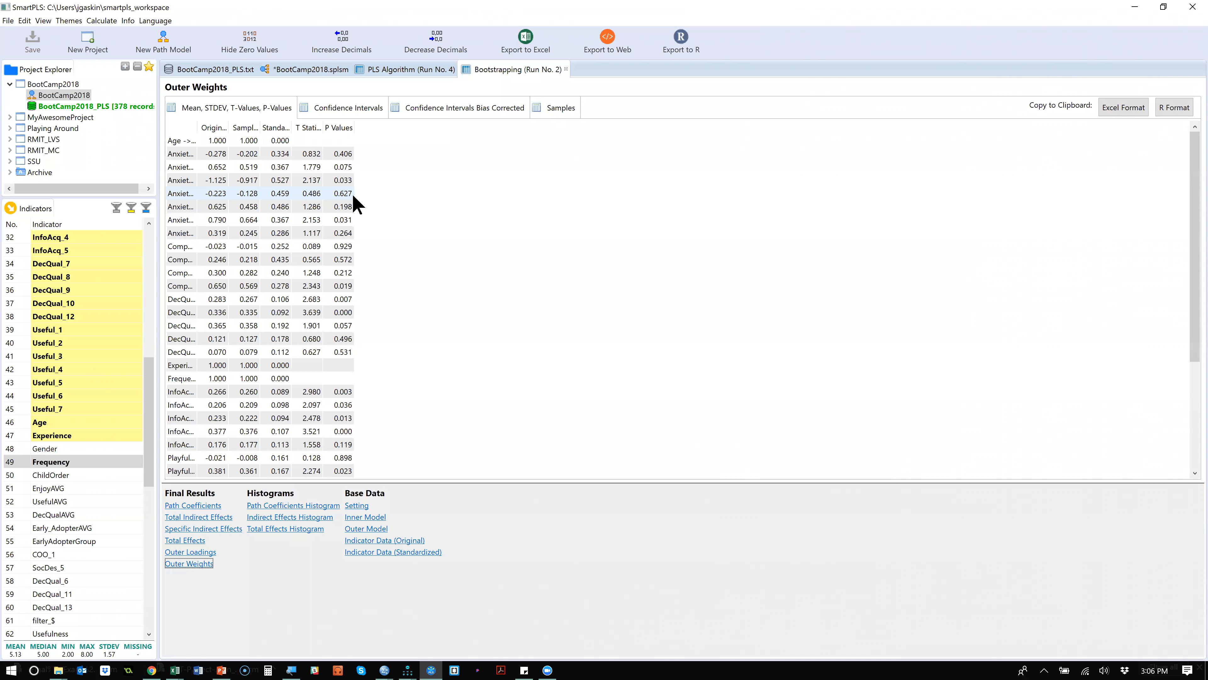
Step: Examine the outer and inner VIF values in the PLS Algorithm (Run No. 4) report, widening the name column to read the indicators
{"action": "left_click", "coordinate": [413, 72]}
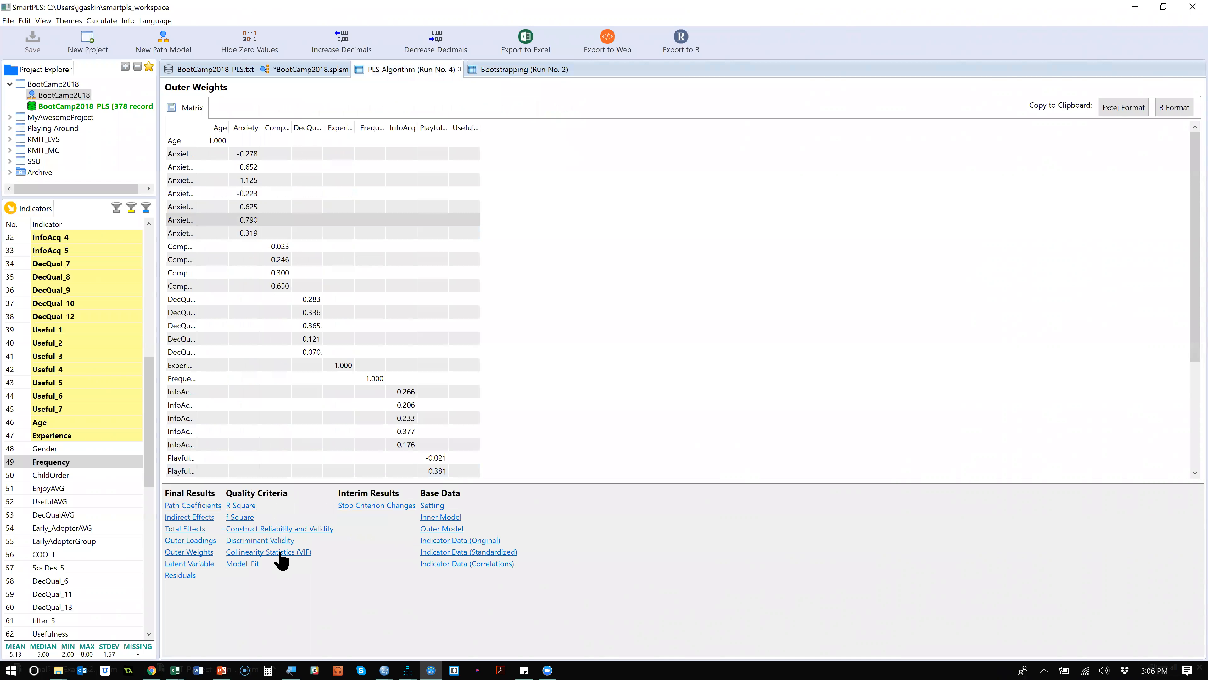
{"action": "left_click", "coordinate": [280, 552]}
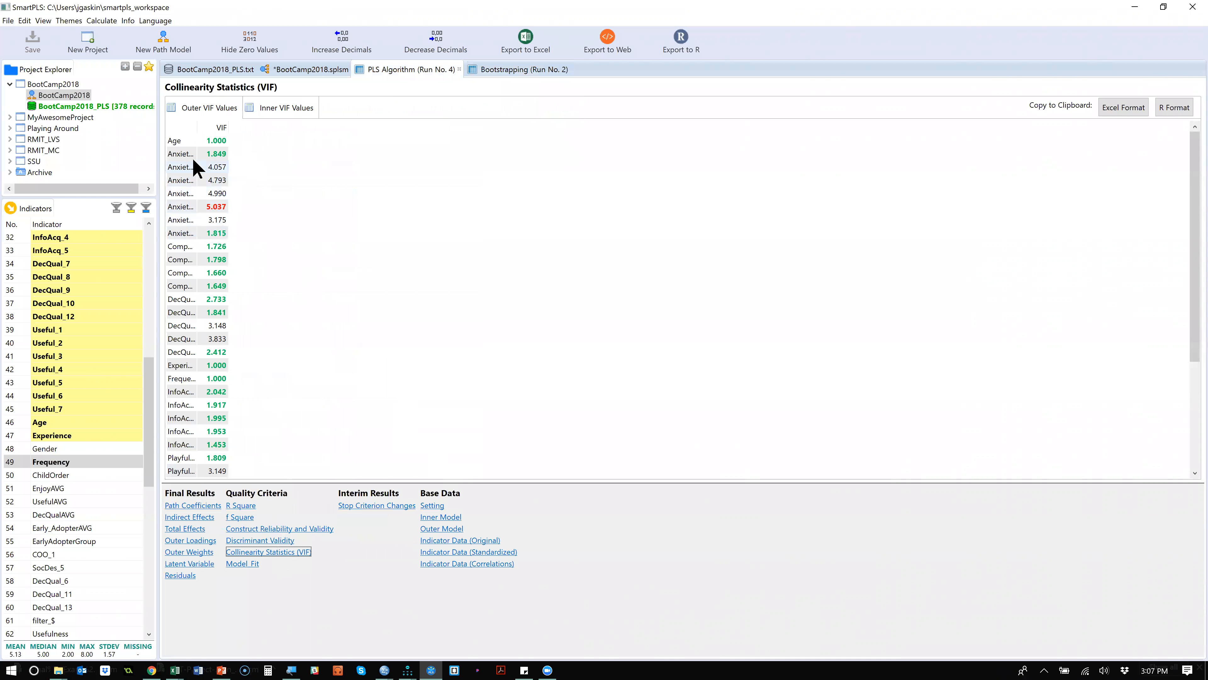
{"action": "left_click", "coordinate": [201, 142]}
{"action": "double_click", "coordinate": [196, 126]}
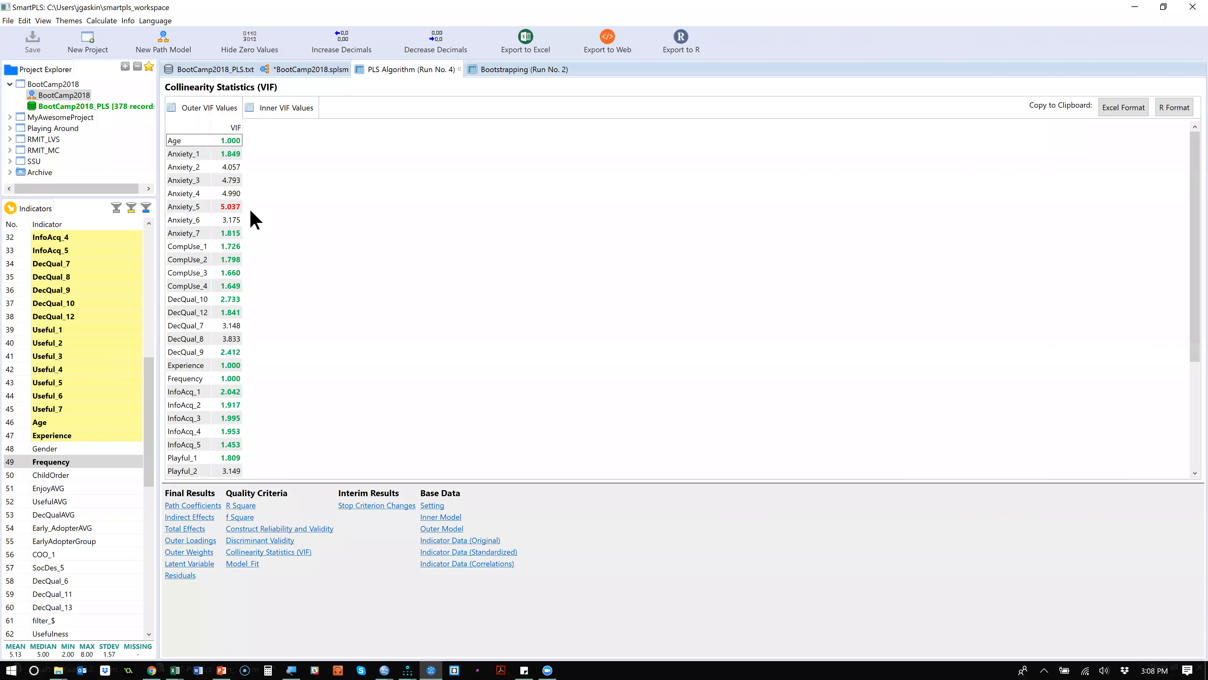
{"action": "scroll", "coordinate": [251, 211], "scroll_direction": "down", "scroll_amount": 1}
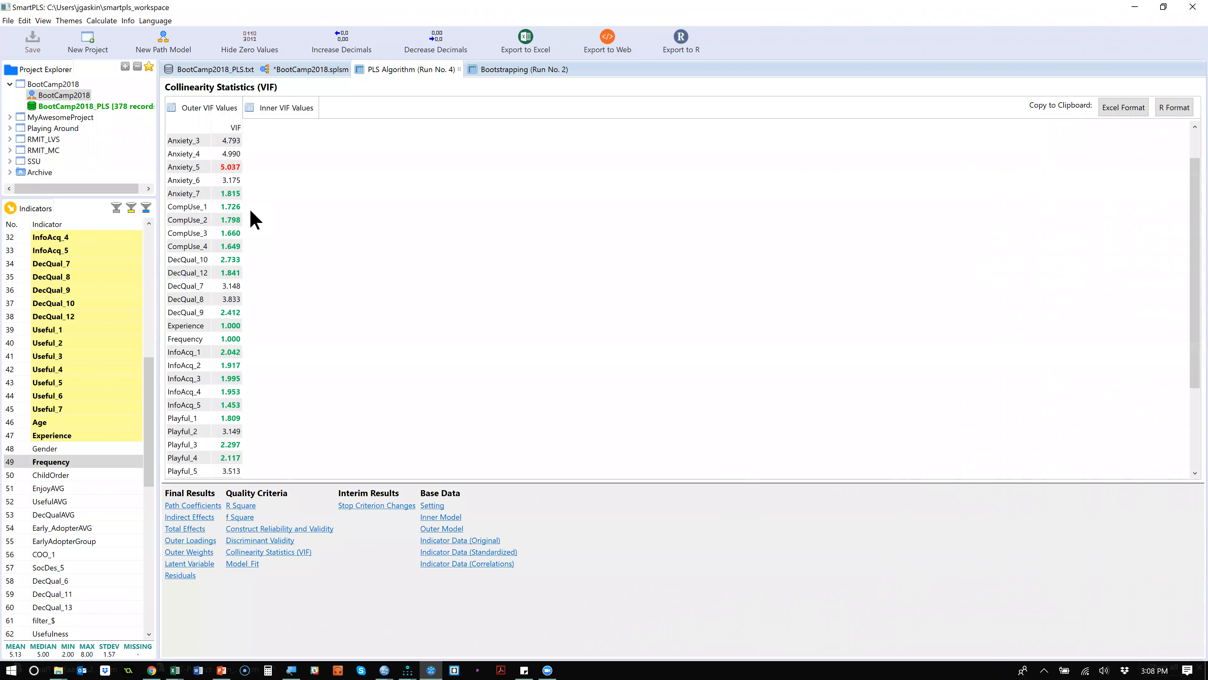
{"action": "scroll", "coordinate": [255, 219], "scroll_direction": "up", "scroll_amount": 1}
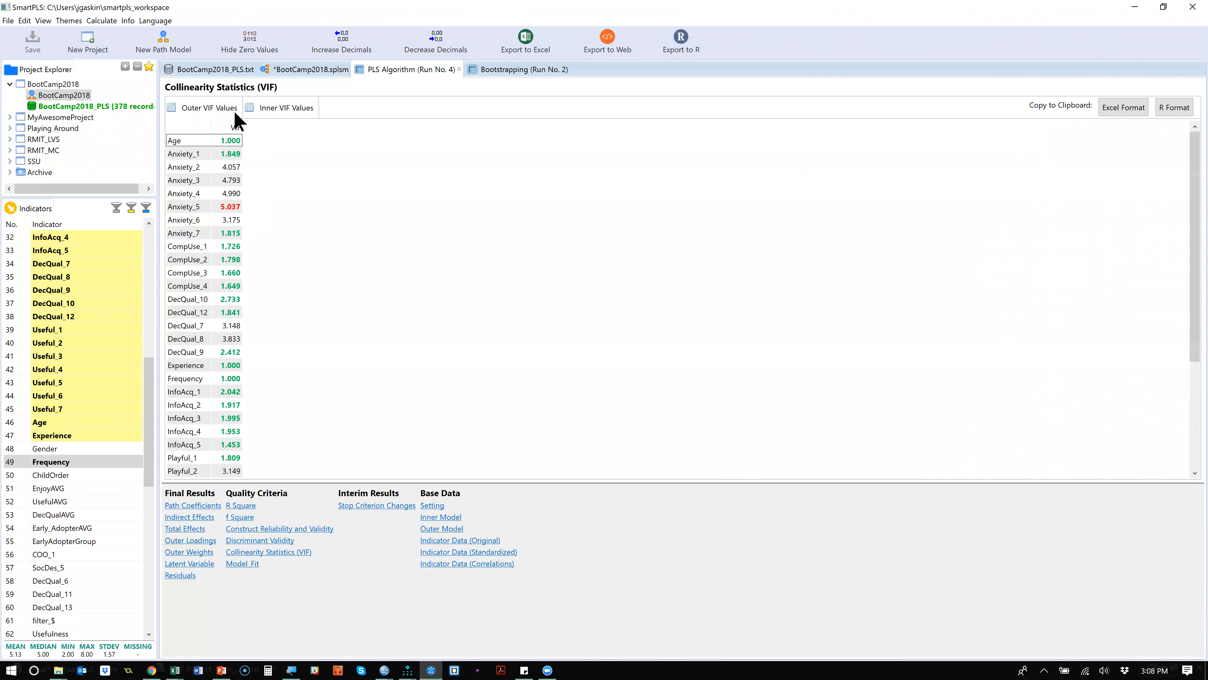
{"action": "left_click", "coordinate": [281, 108]}
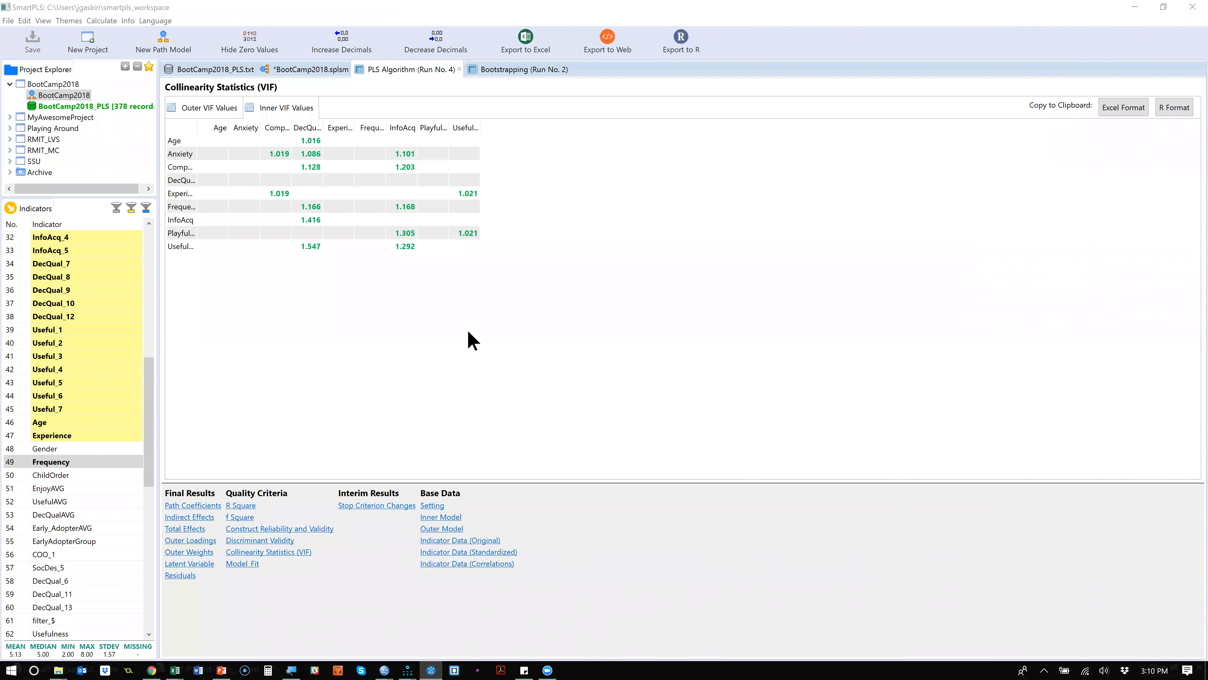
Step: Review the Latent Variable scores in the PLS Algorithm (Run No. 4) report and copy them to the clipboard in Excel format
{"action": "left_click", "coordinate": [200, 565]}
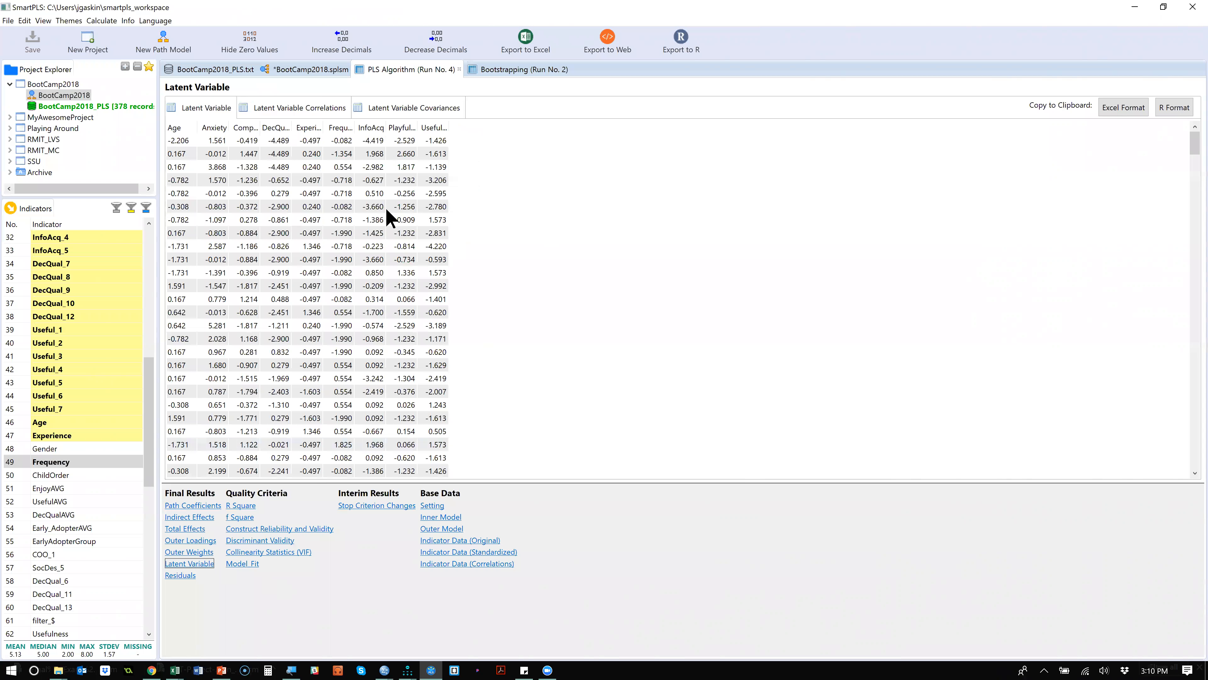
{"action": "scroll", "coordinate": [465, 227], "scroll_direction": "down", "scroll_amount": 3}
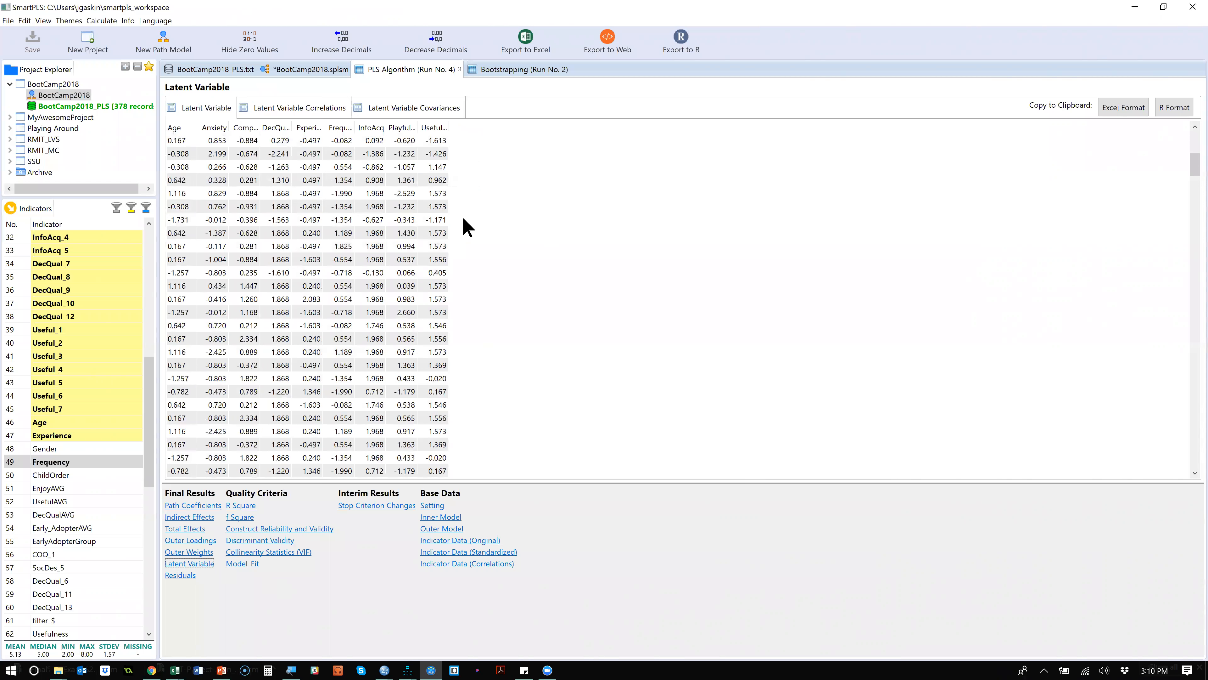
{"action": "scroll", "coordinate": [466, 237], "scroll_direction": "up", "scroll_amount": 3}
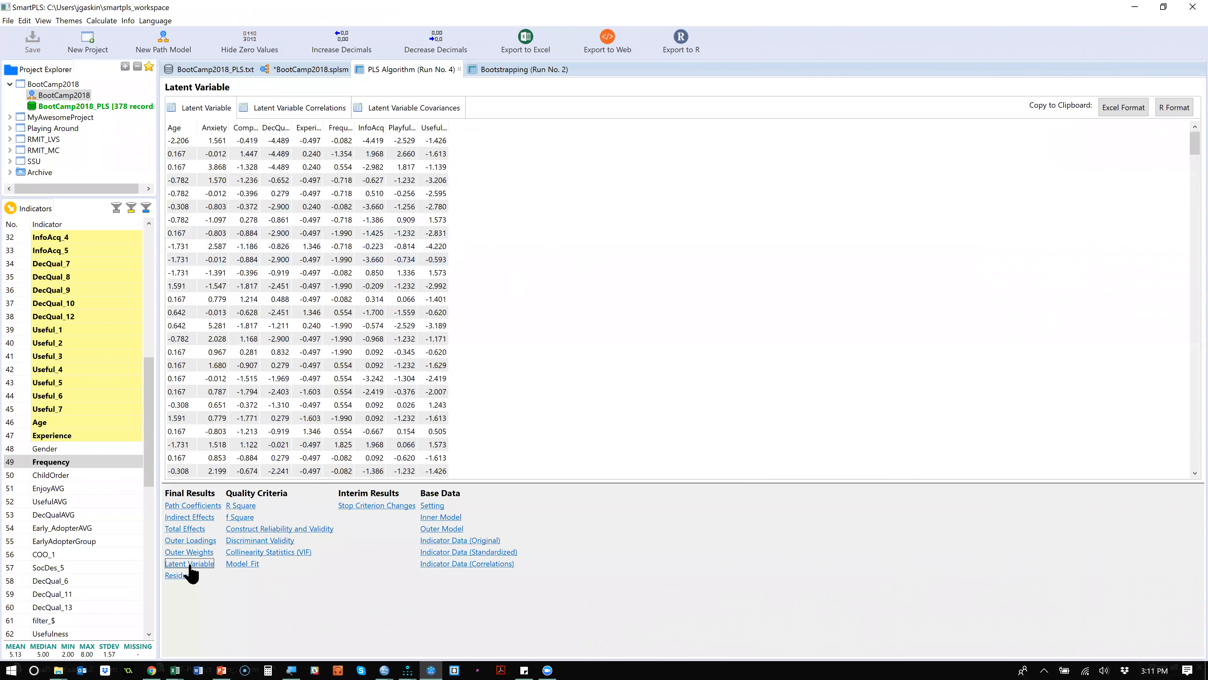
{"action": "left_click", "coordinate": [600, 233]}
{"action": "scroll", "coordinate": [600, 233], "scroll_direction": "down", "scroll_amount": 20}
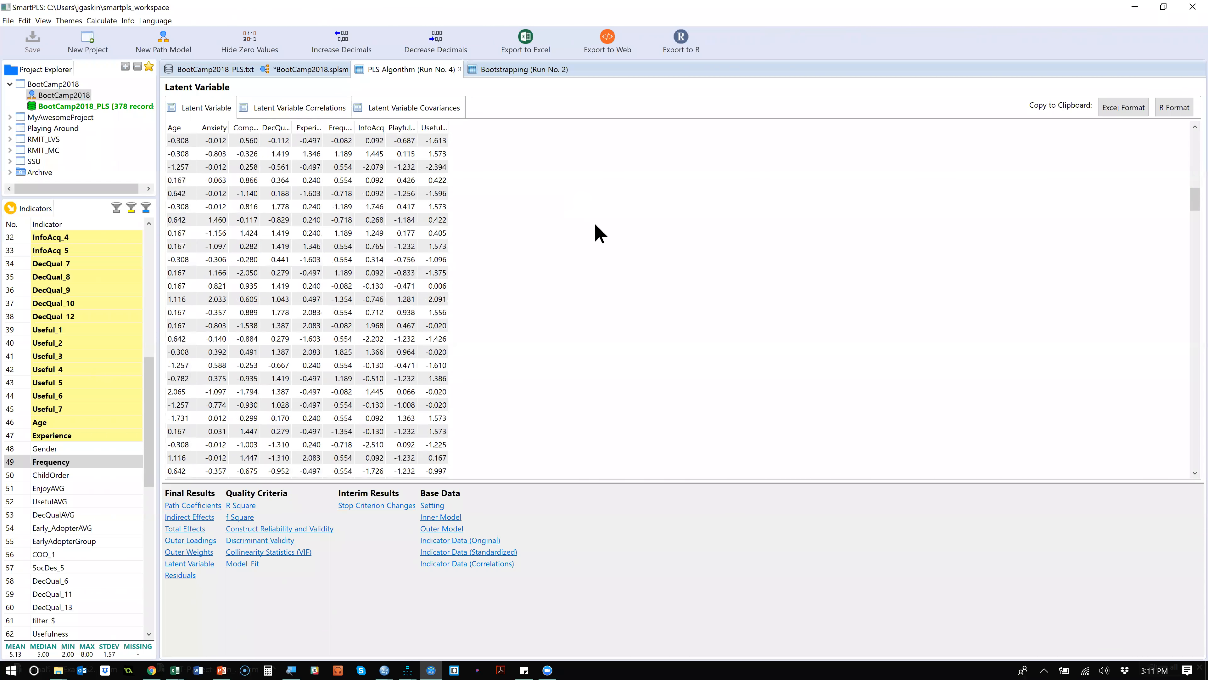
{"action": "left_click_drag", "start_coordinate": [1189, 223], "coordinate": [1192, 142]}
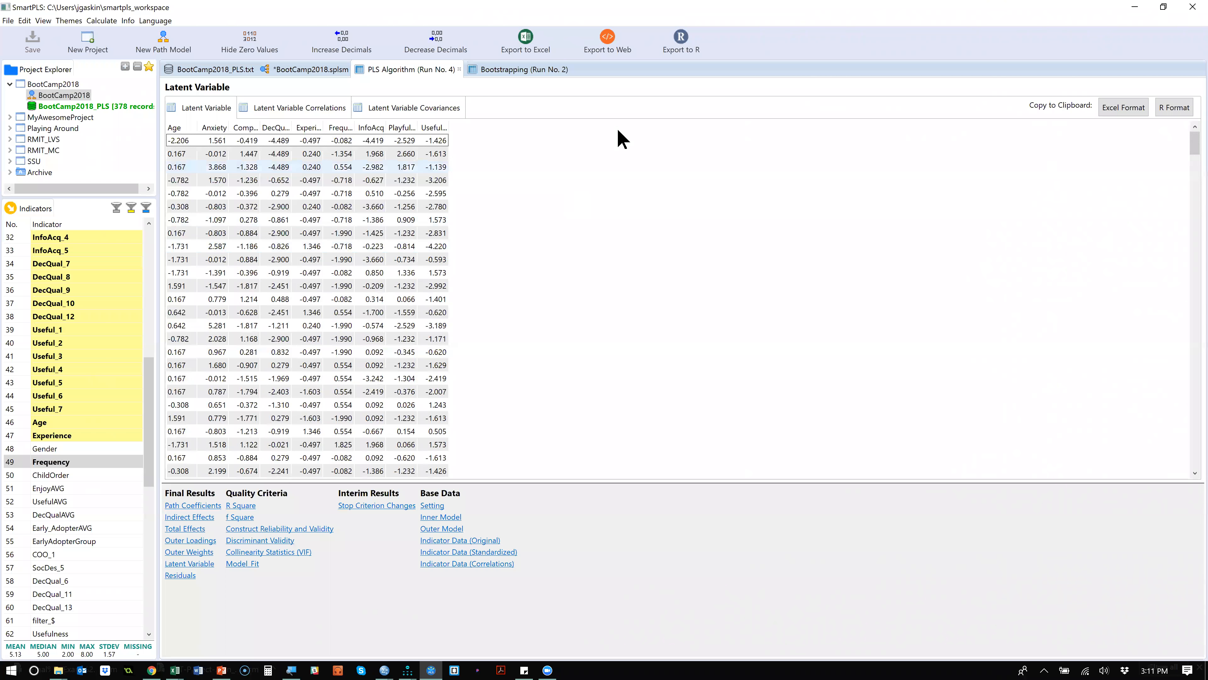
{"action": "left_click", "coordinate": [1134, 115]}
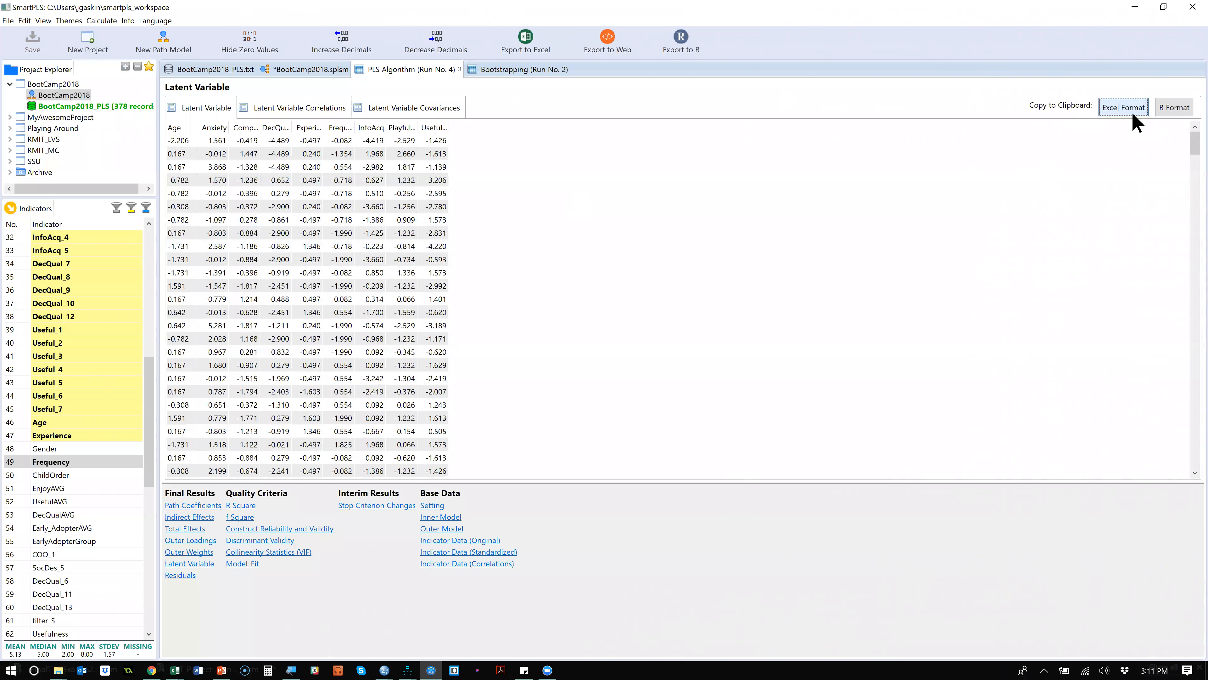
{"action": "mouse_move", "coordinate": [248, 658]}
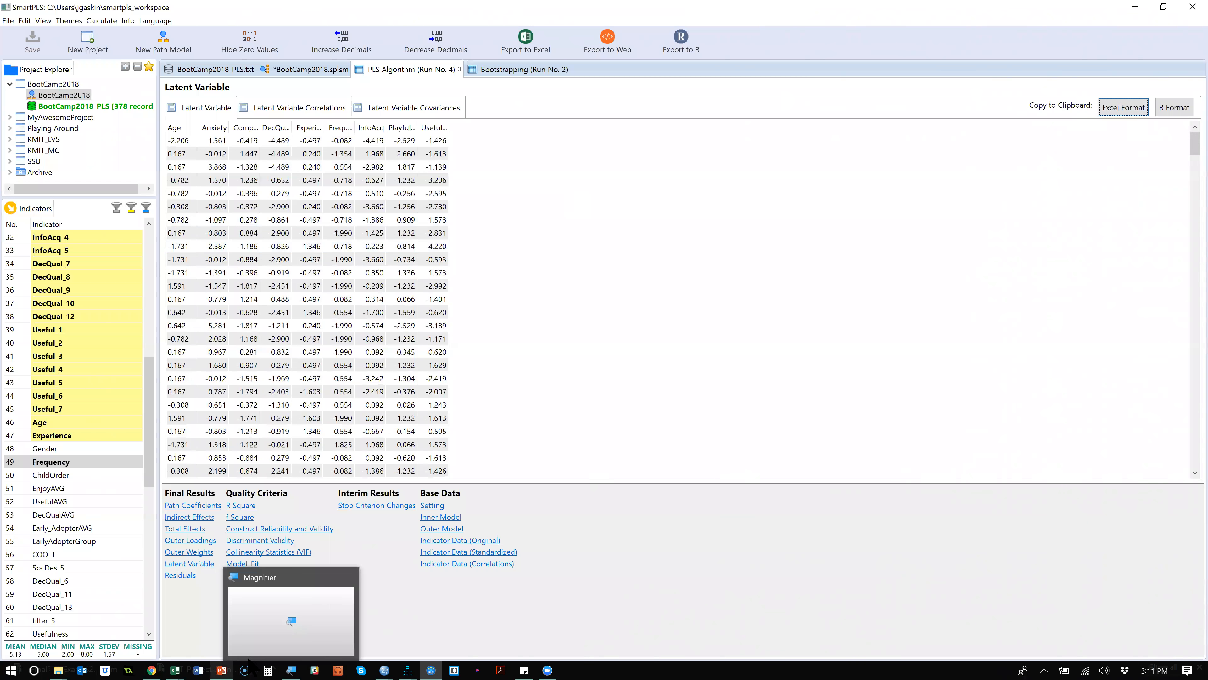
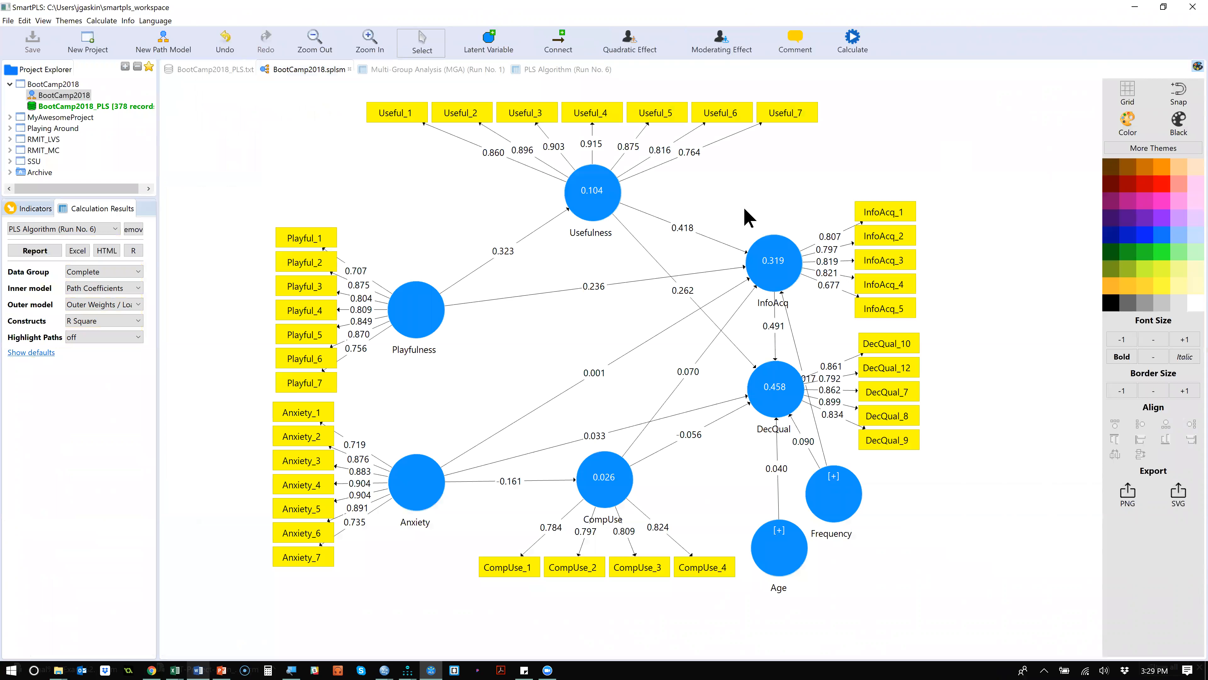
Step: Check the R Square results of PLS Algorithm (Run No. 6) and return to the BootCamp2018 path model
{"action": "left_click", "coordinate": [859, 44]}
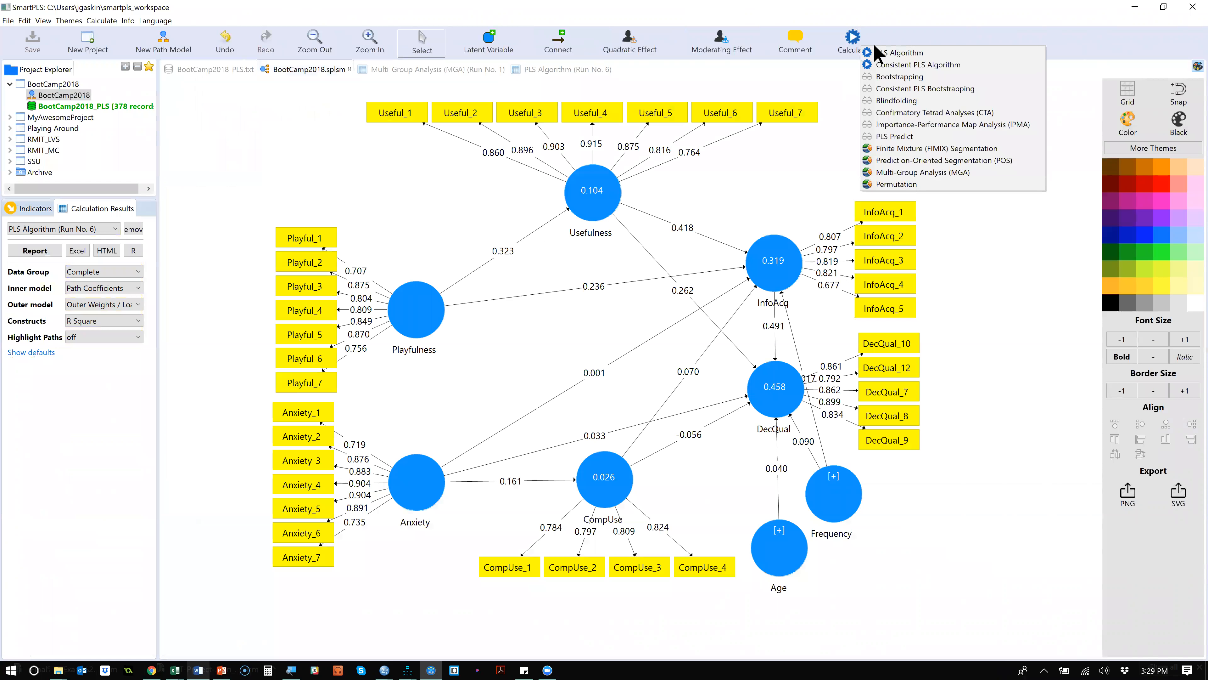
{"action": "left_click", "coordinate": [400, 180]}
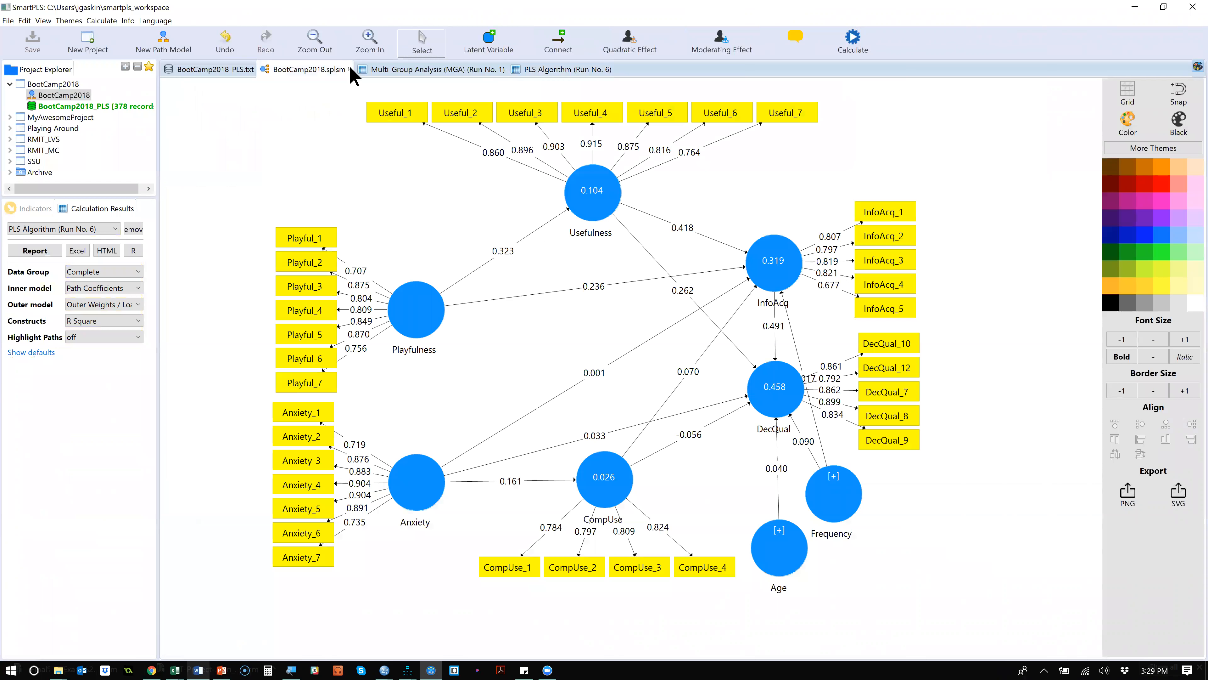
{"action": "left_click", "coordinate": [544, 67]}
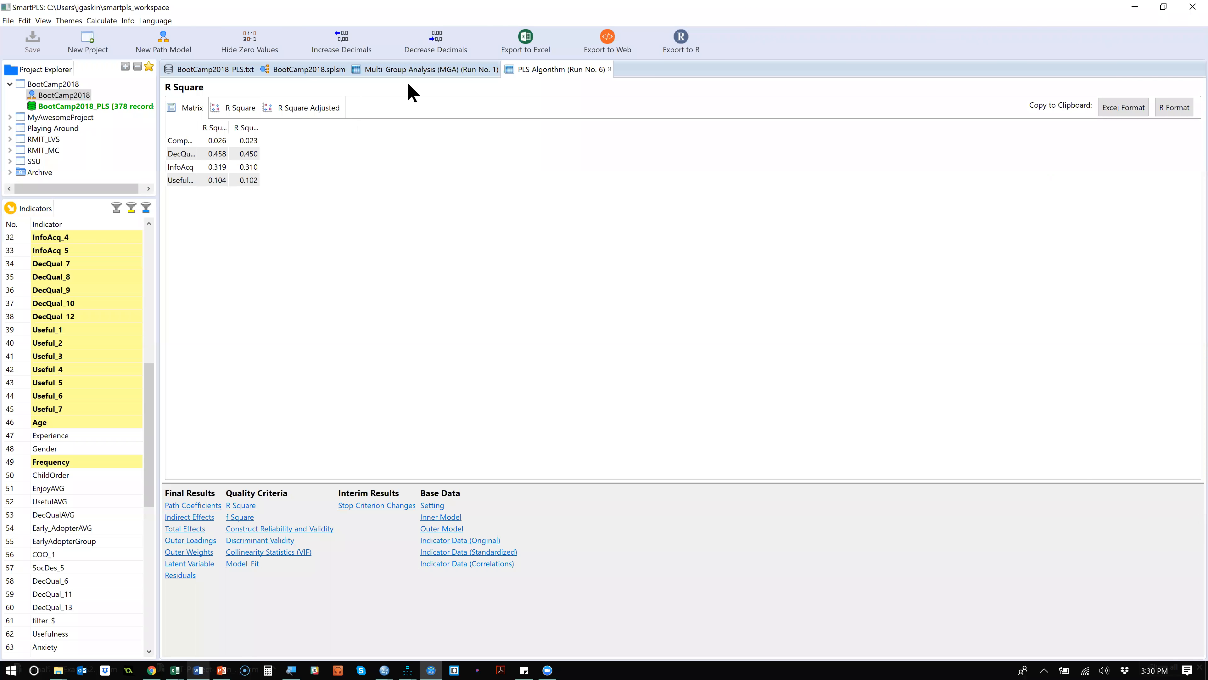
{"action": "left_click", "coordinate": [425, 71]}
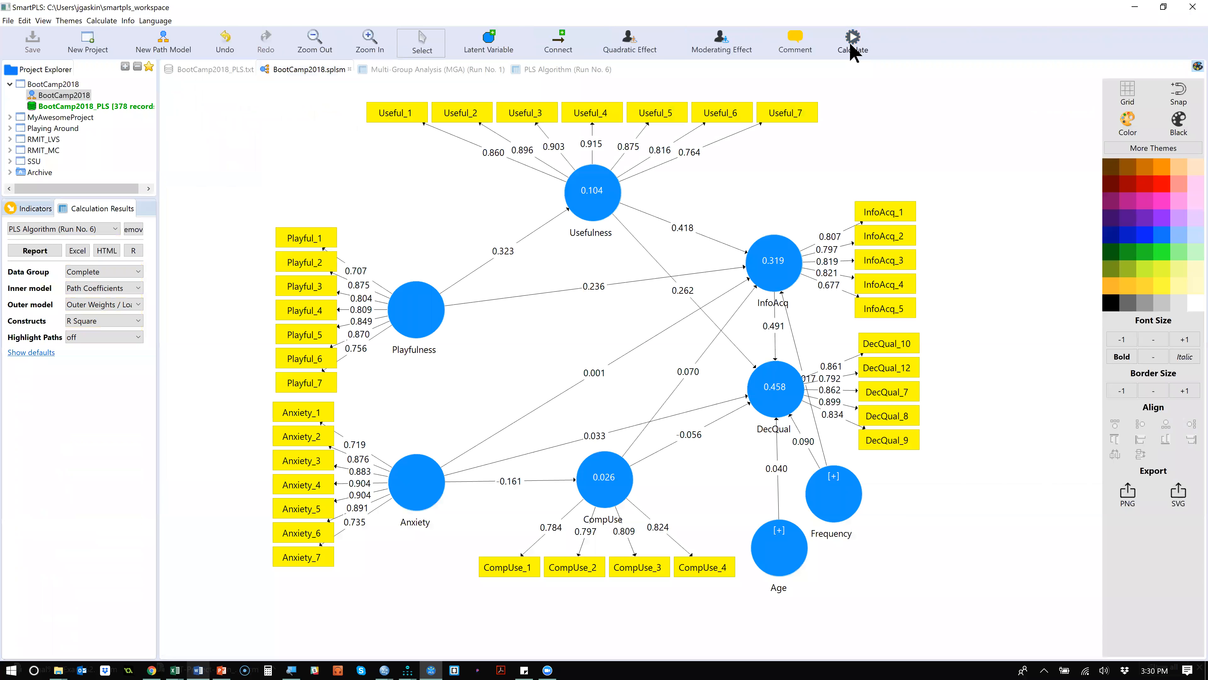
Step: Run Bootstrapping on the reflective BootCamp2018 model with the weighting scheme set to Path
{"action": "left_click", "coordinate": [850, 43]}
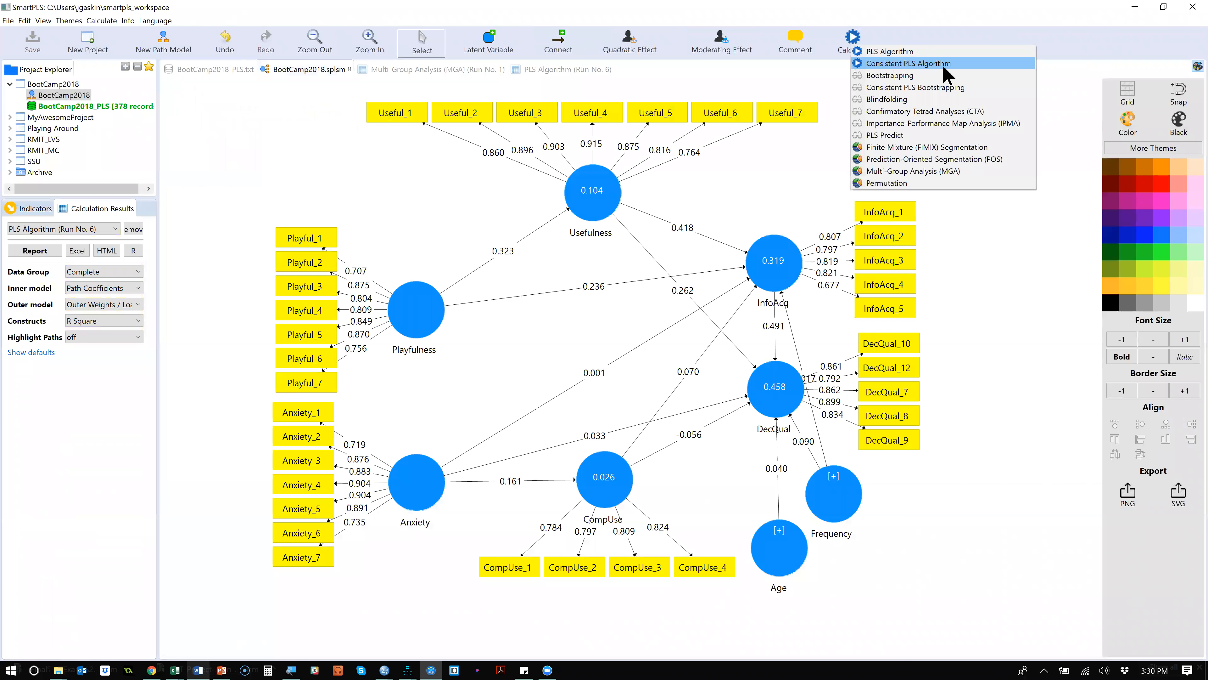
{"action": "left_click", "coordinate": [951, 74]}
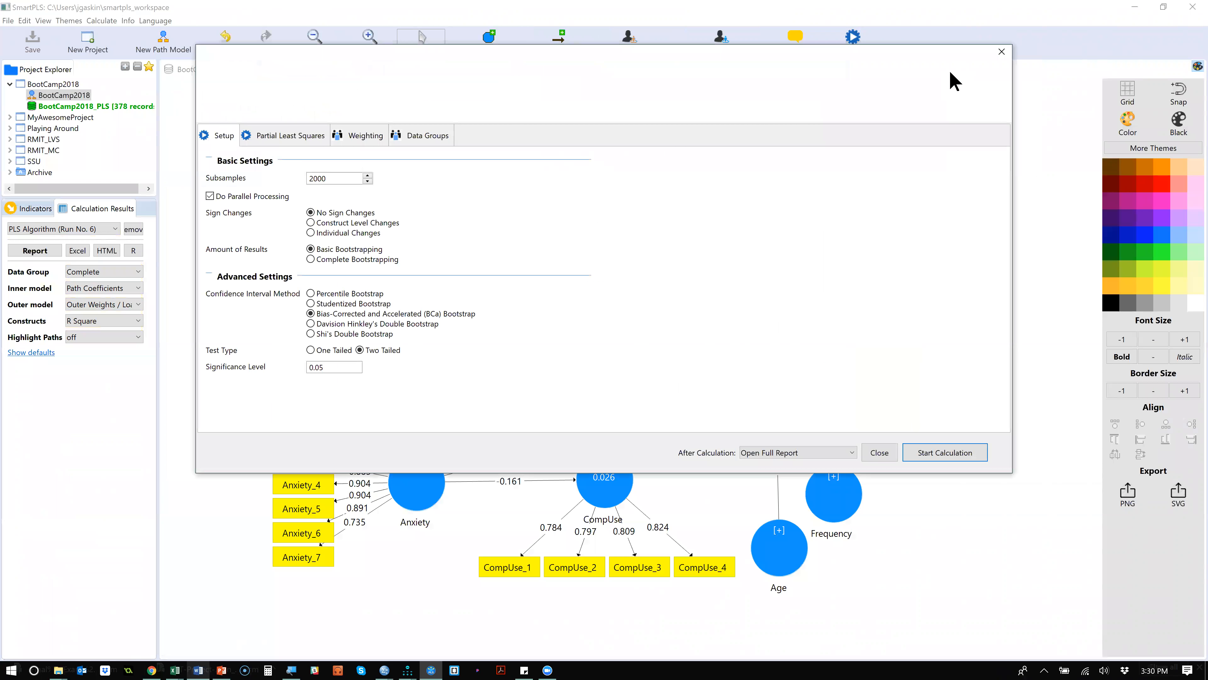
{"action": "left_click", "coordinate": [295, 137]}
{"action": "left_click", "coordinate": [367, 179]}
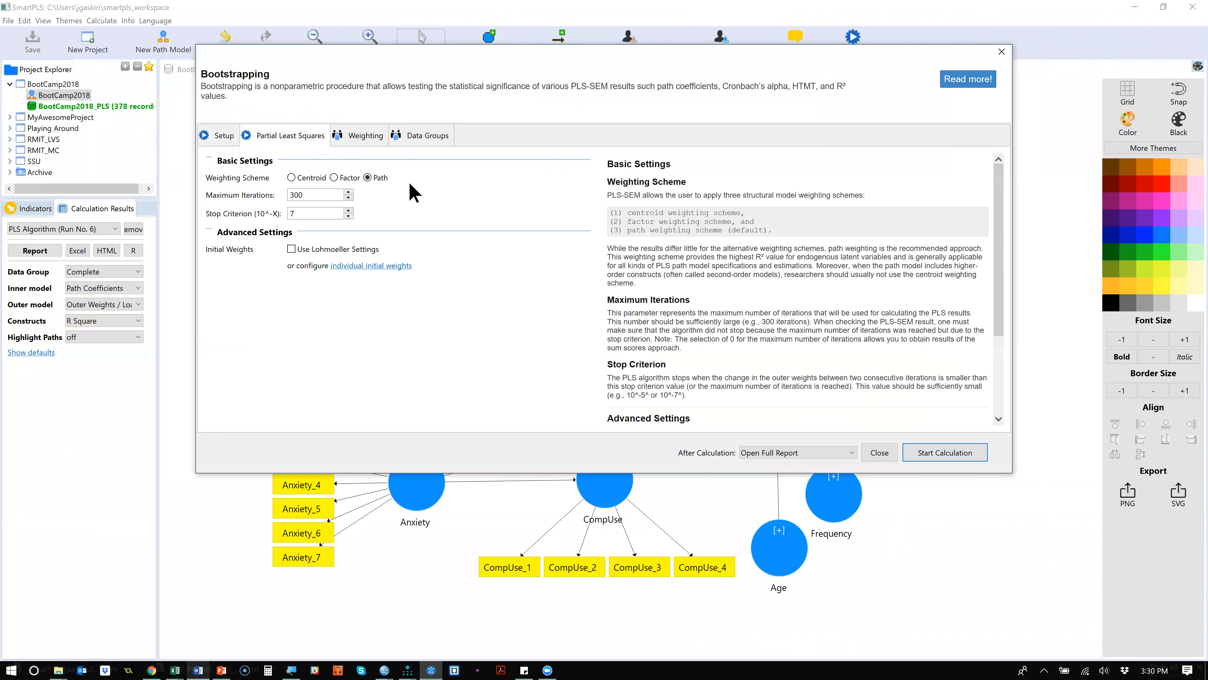
{"action": "left_click", "coordinate": [950, 453]}
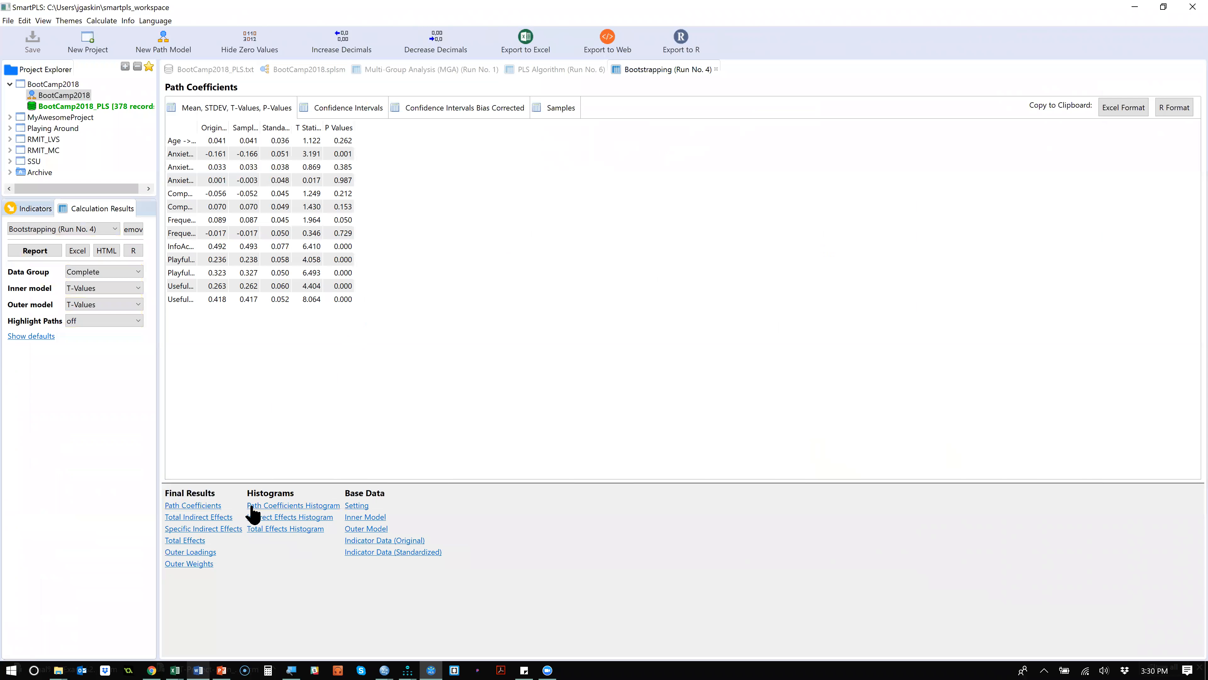
Step: Review the specific indirect effects in the Bootstrapping (Run No. 4) report, widening the name and Sample Mean columns
{"action": "left_click", "coordinate": [289, 517]}
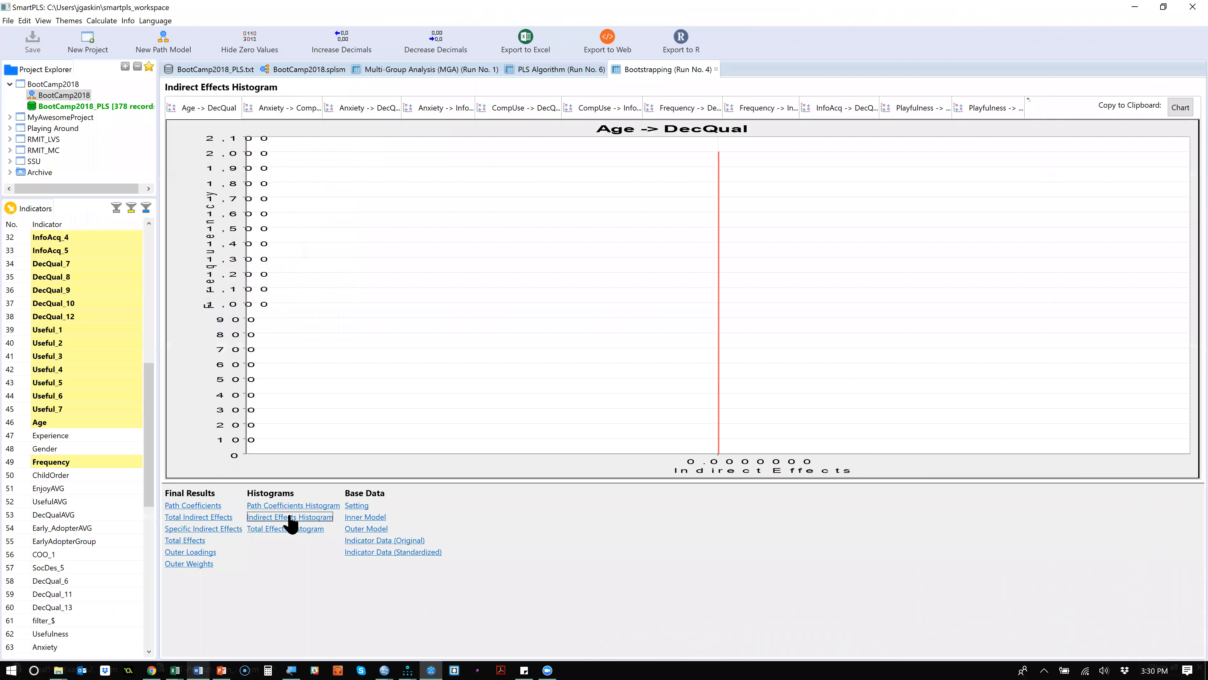
{"action": "left_click", "coordinate": [219, 530]}
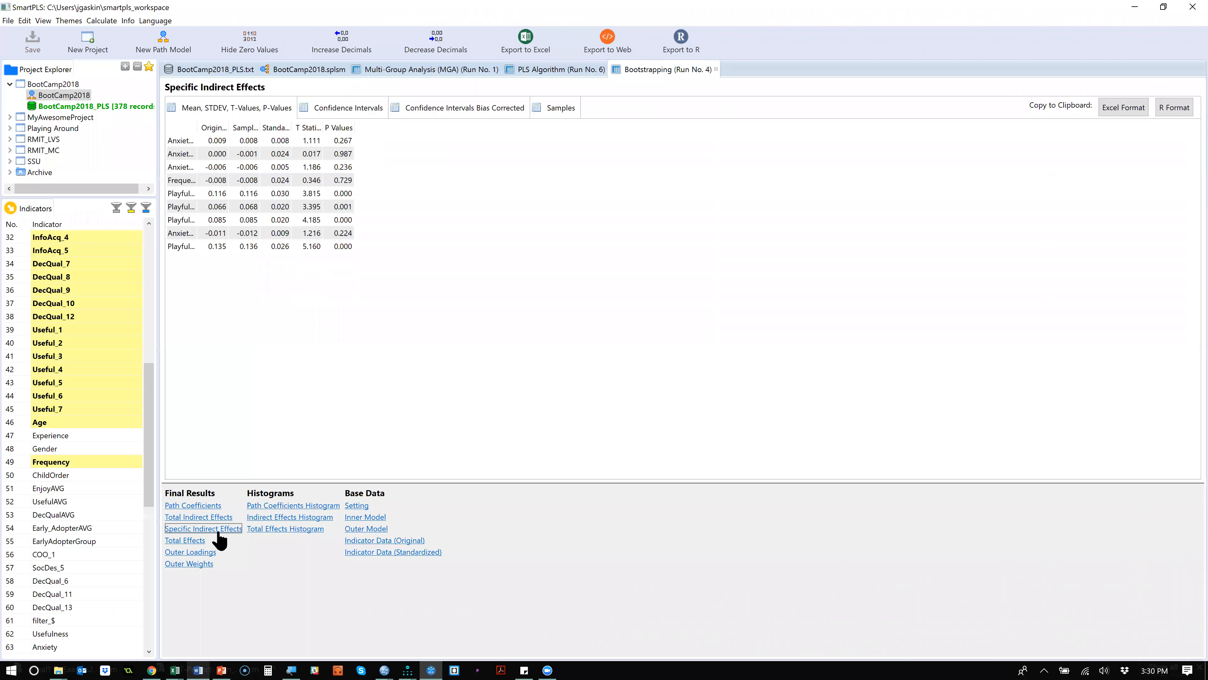
{"action": "double_click", "coordinate": [197, 125]}
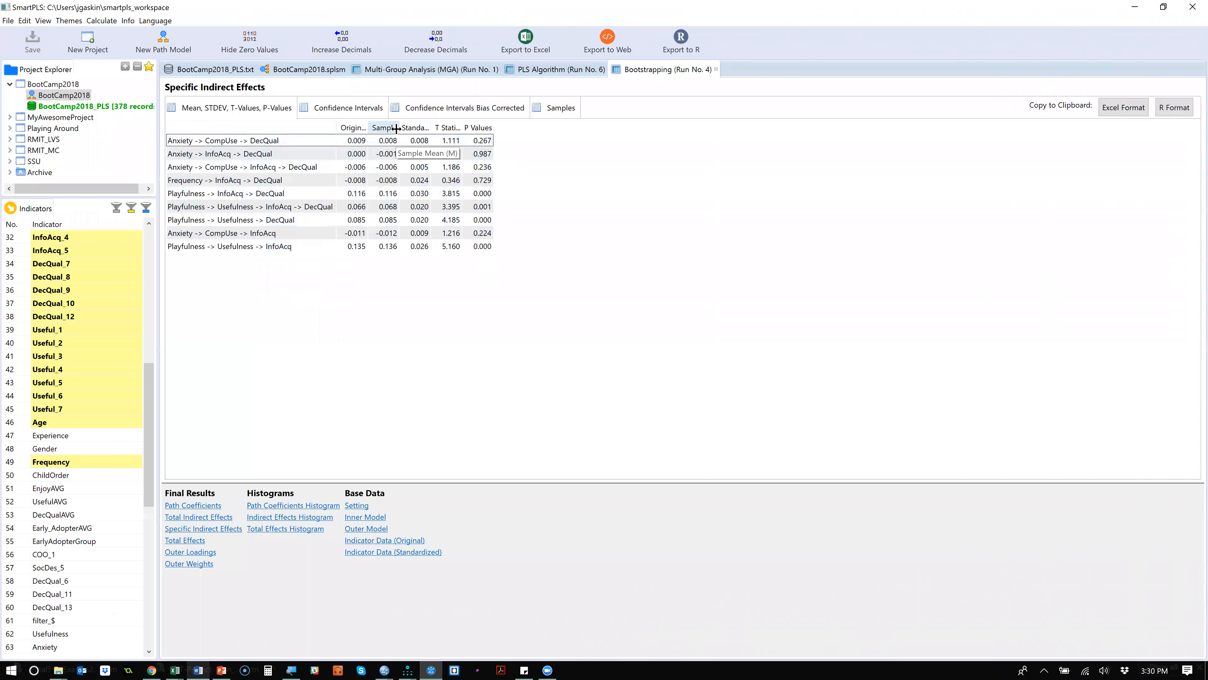
{"action": "left_click_drag", "start_coordinate": [396, 128], "coordinate": [432, 128]}
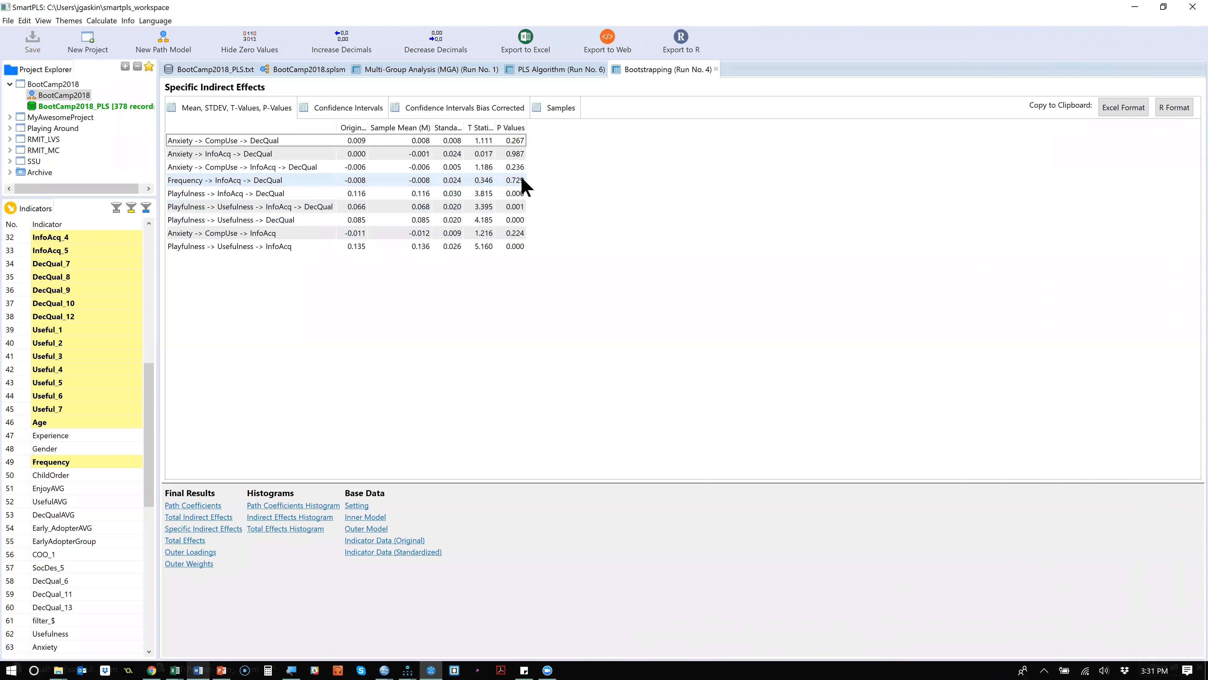
Step: Switch to the PowerPoint To Do List slide, review the second-order model and categorical predictor items, and return to SmartPLS
{"action": "key", "text": "alt+Tab"}
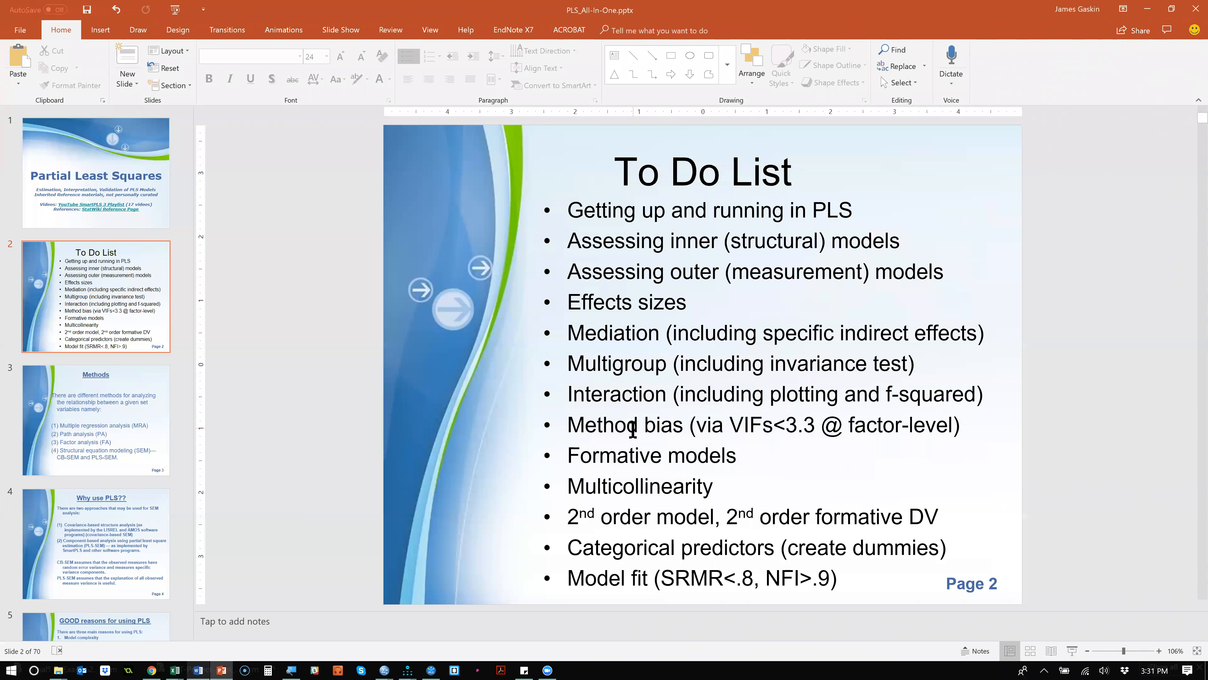
{"action": "left_click", "coordinate": [633, 446]}
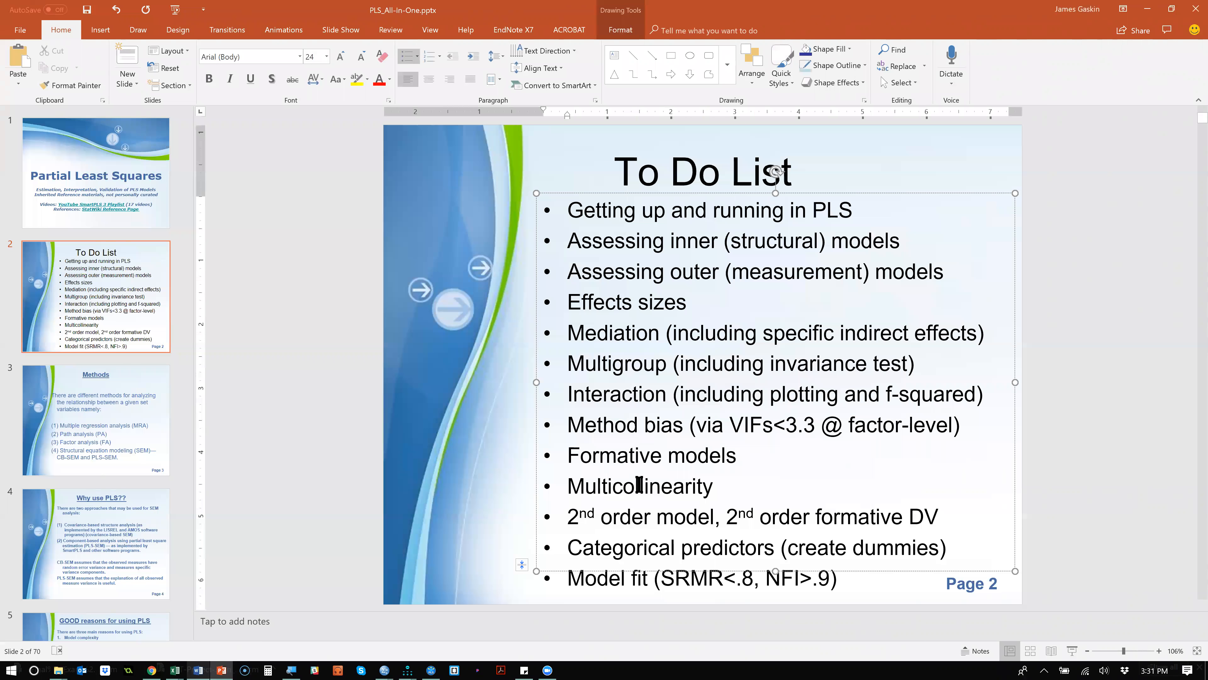
{"action": "left_click_drag", "start_coordinate": [575, 516], "coordinate": [933, 514]}
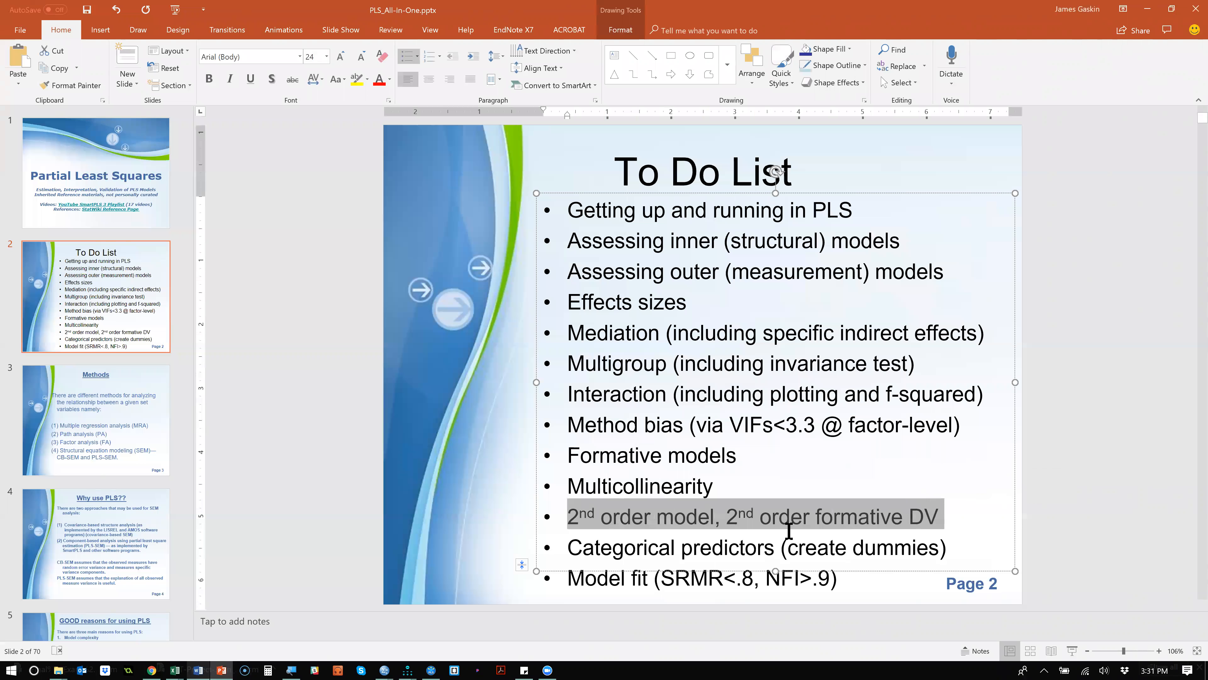
{"action": "left_click_drag", "start_coordinate": [574, 549], "coordinate": [952, 550]}
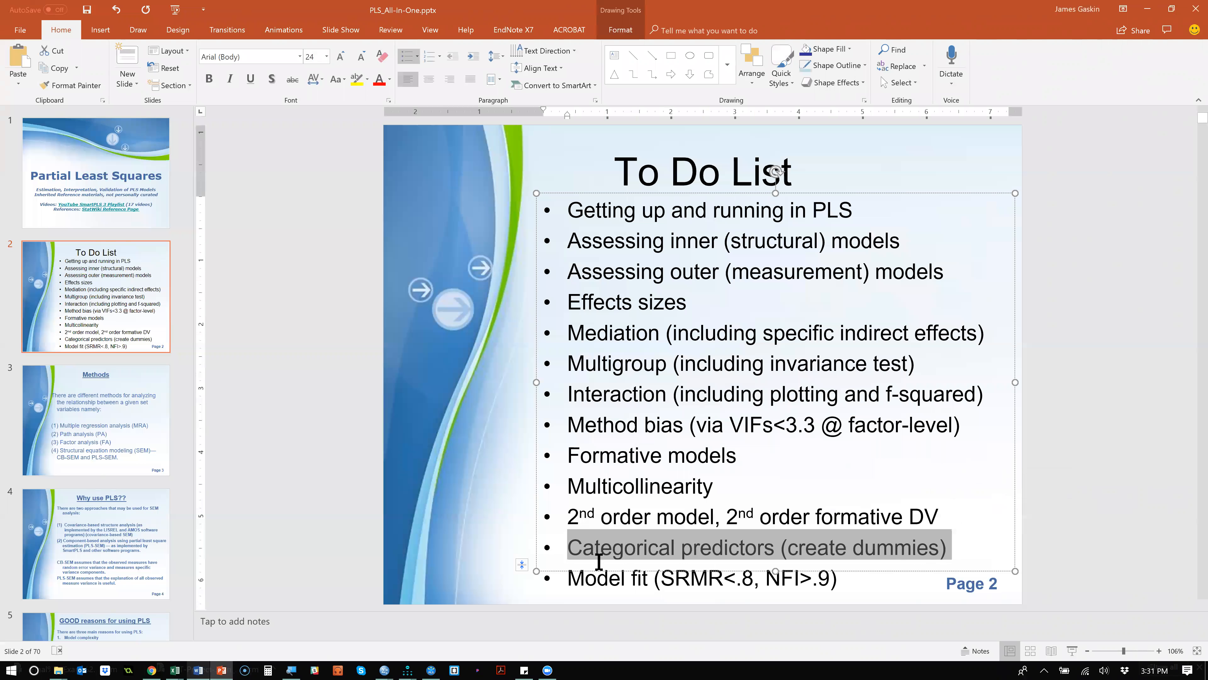
{"action": "left_click_drag", "start_coordinate": [947, 504], "coordinate": [586, 509]}
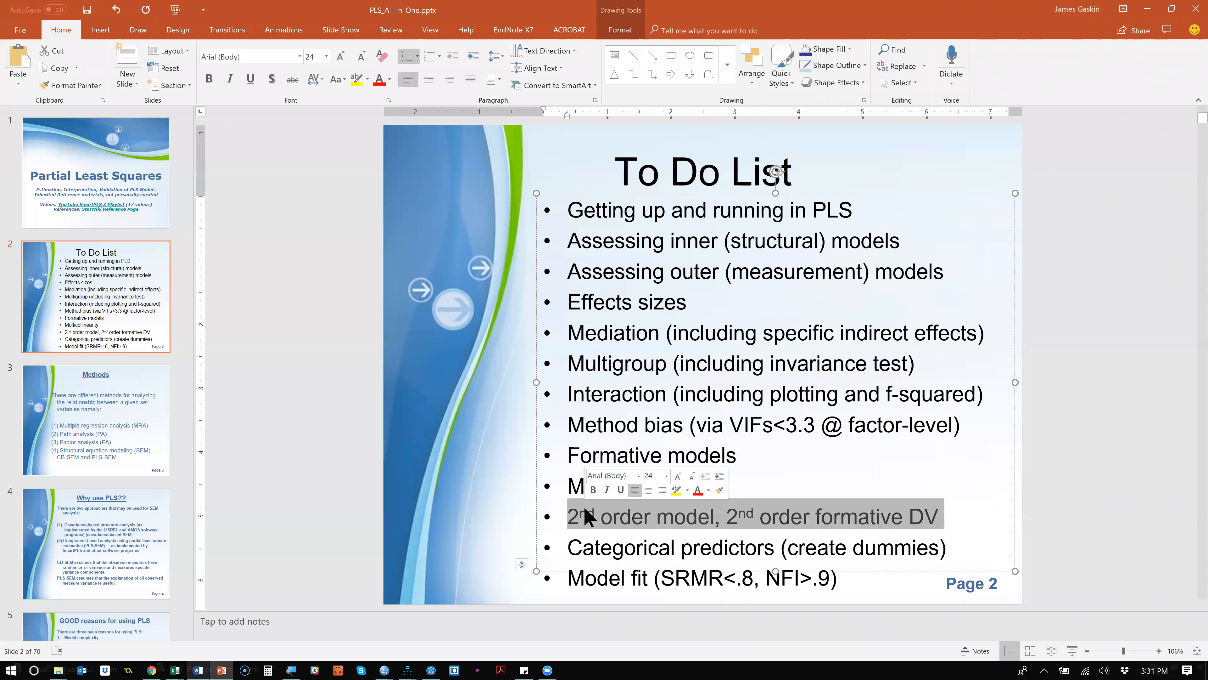
{"action": "key", "text": "alt+Tab"}
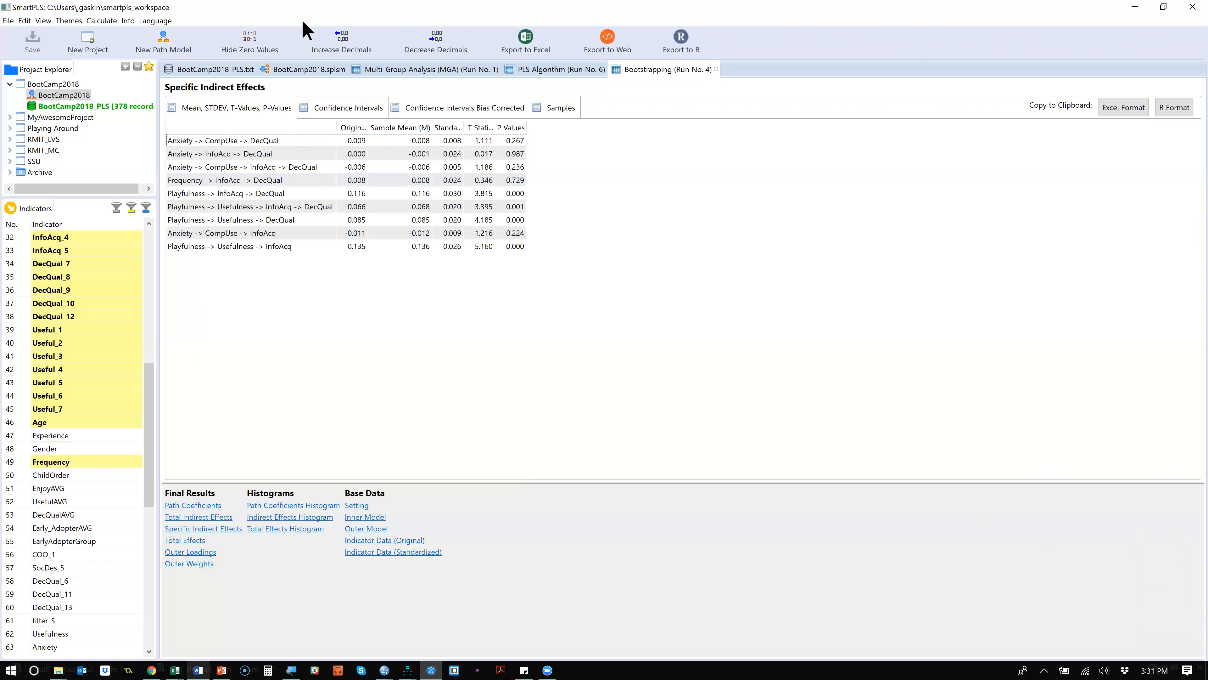
Step: Return to the BootCamp2018 path model and add a new latent variable just beside DecQual
{"action": "left_click", "coordinate": [280, 77]}
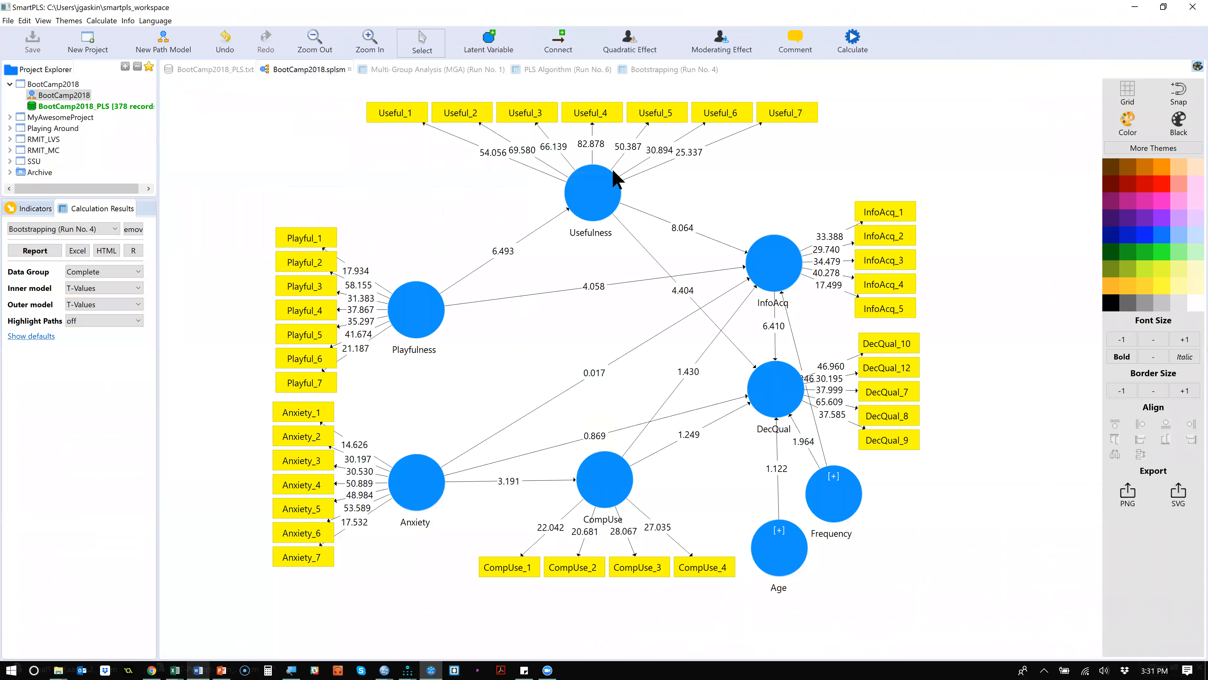
{"action": "left_click", "coordinate": [487, 42]}
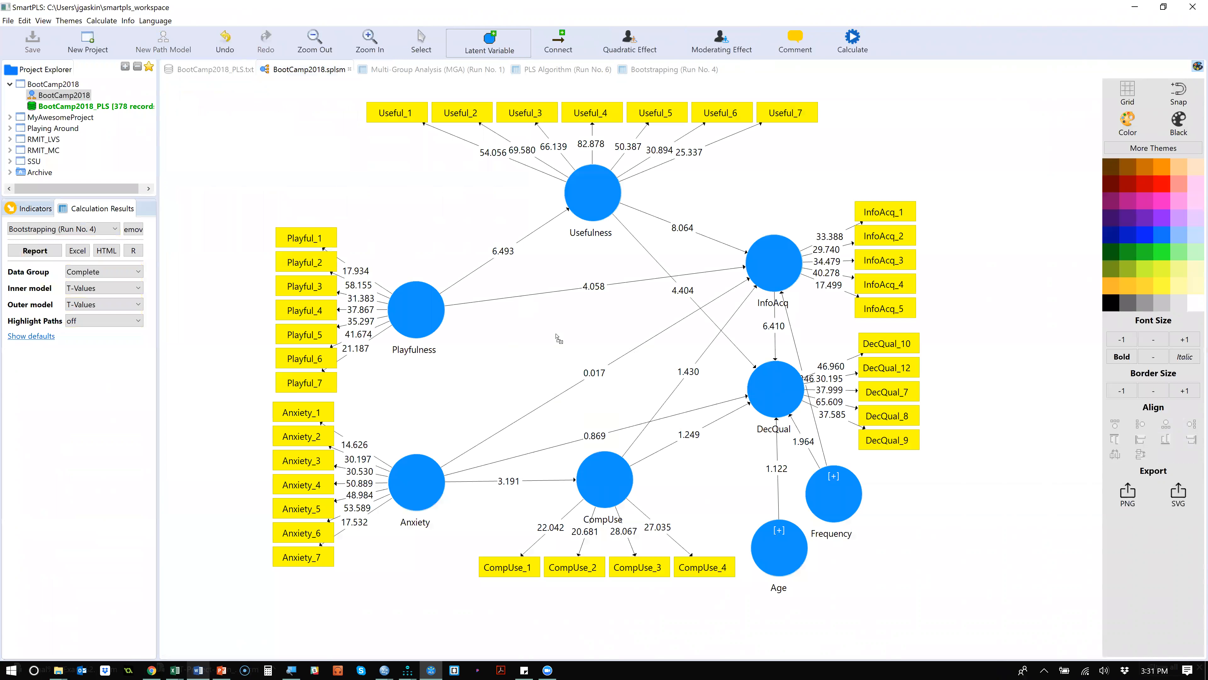
{"action": "left_click", "coordinate": [683, 347]}
{"action": "left_click_drag", "start_coordinate": [712, 380], "coordinate": [555, 285]}
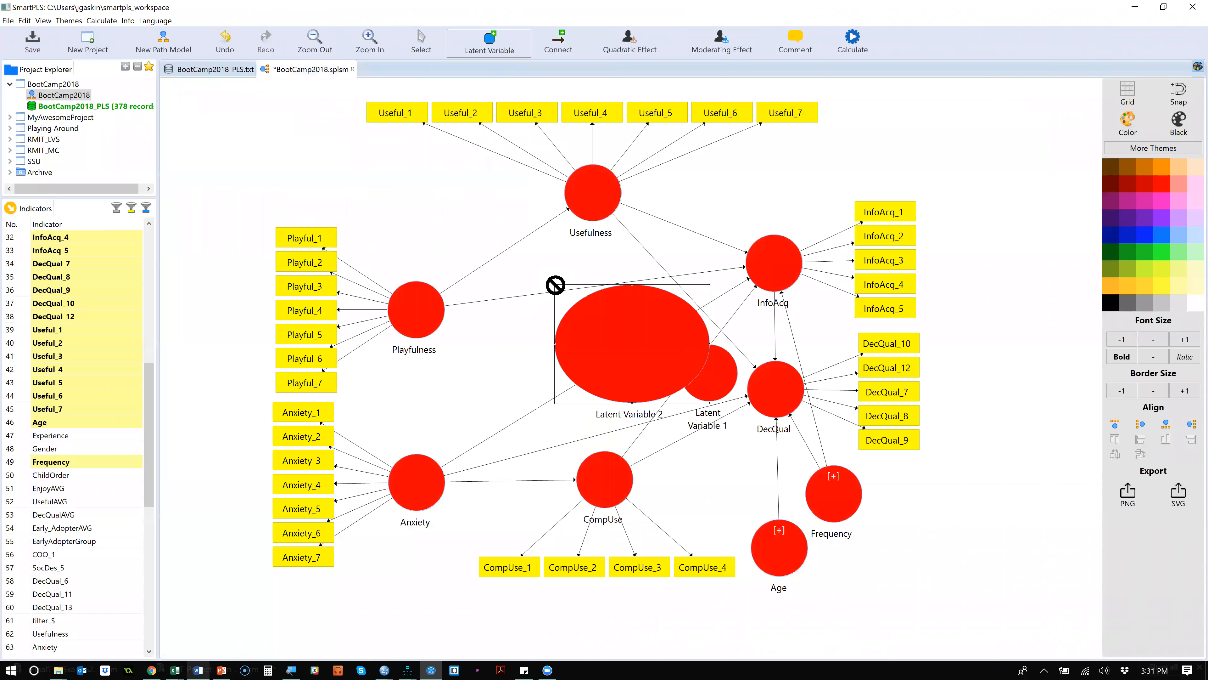
{"action": "left_click_drag", "start_coordinate": [983, 169], "coordinate": [856, 208]}
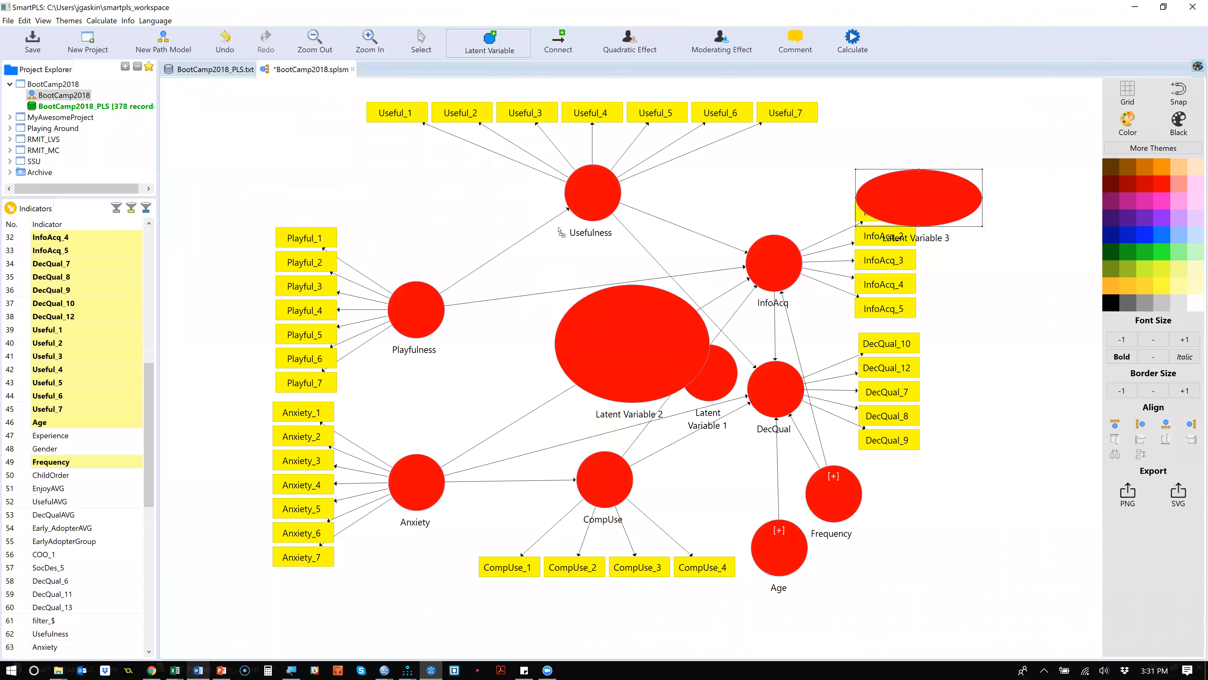
{"action": "key", "text": "ctrl+z"}
{"action": "key", "text": "ctrl+z"}
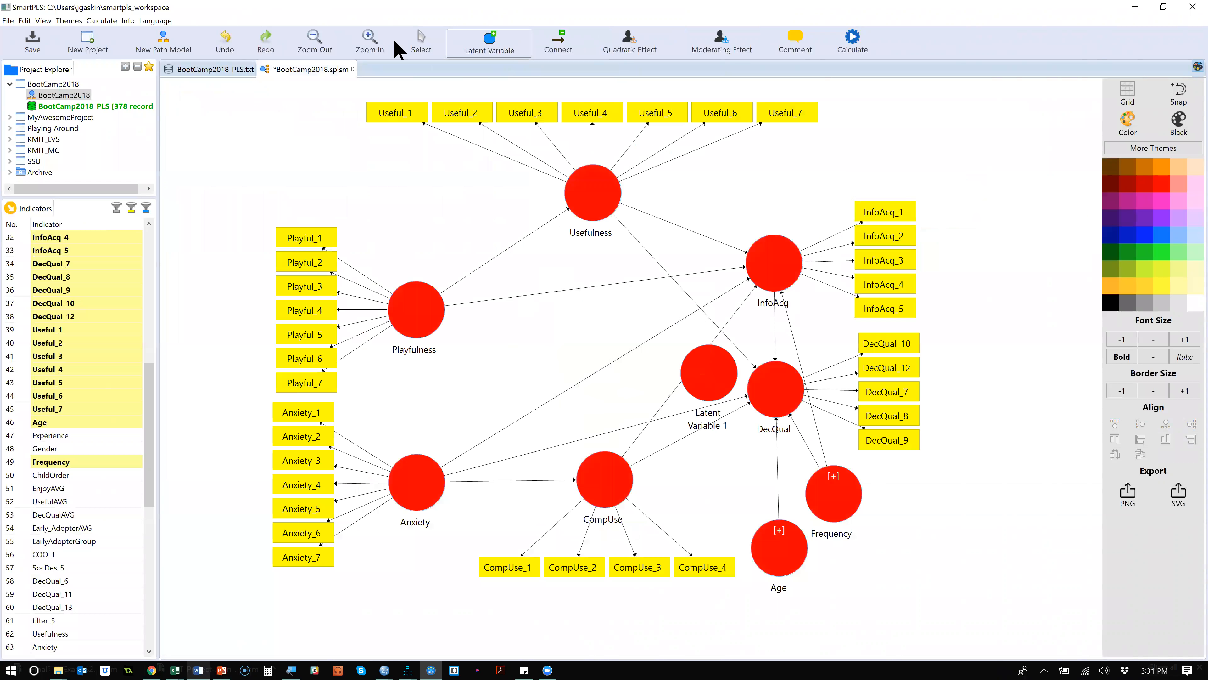
Step: Move the new latent variable into the open space between Usefulness and CompUse and rename it SystemSat
{"action": "left_click", "coordinate": [422, 50]}
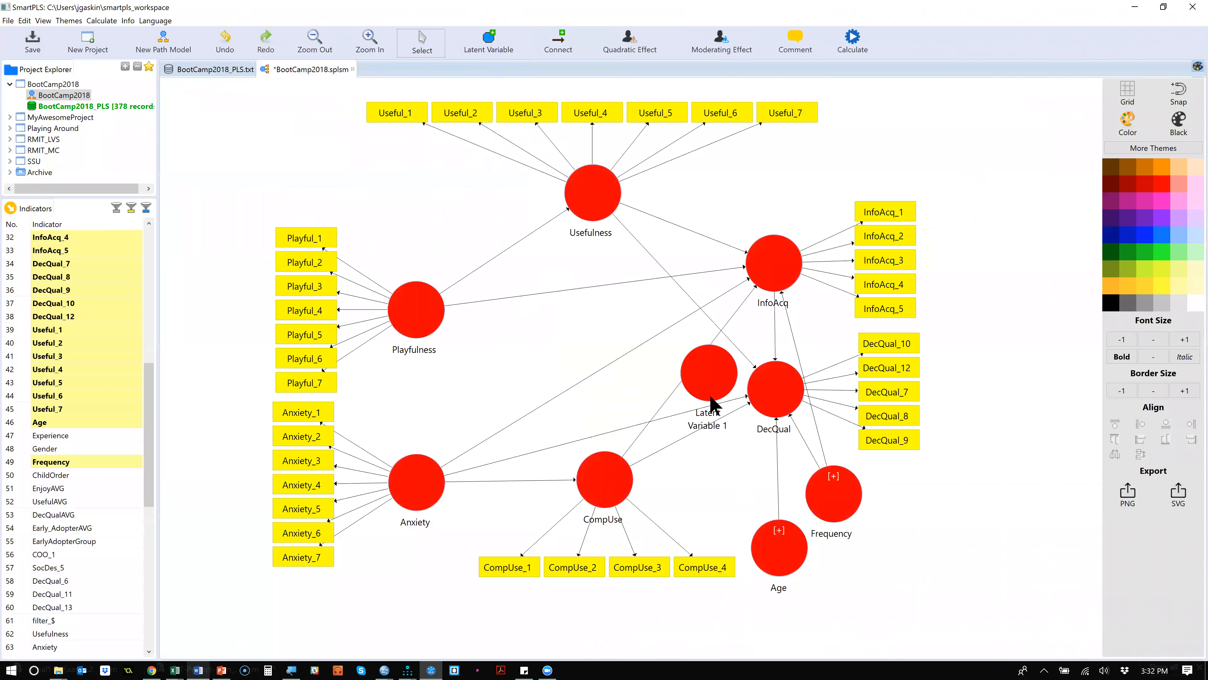
{"action": "left_click_drag", "start_coordinate": [683, 361], "coordinate": [647, 337]}
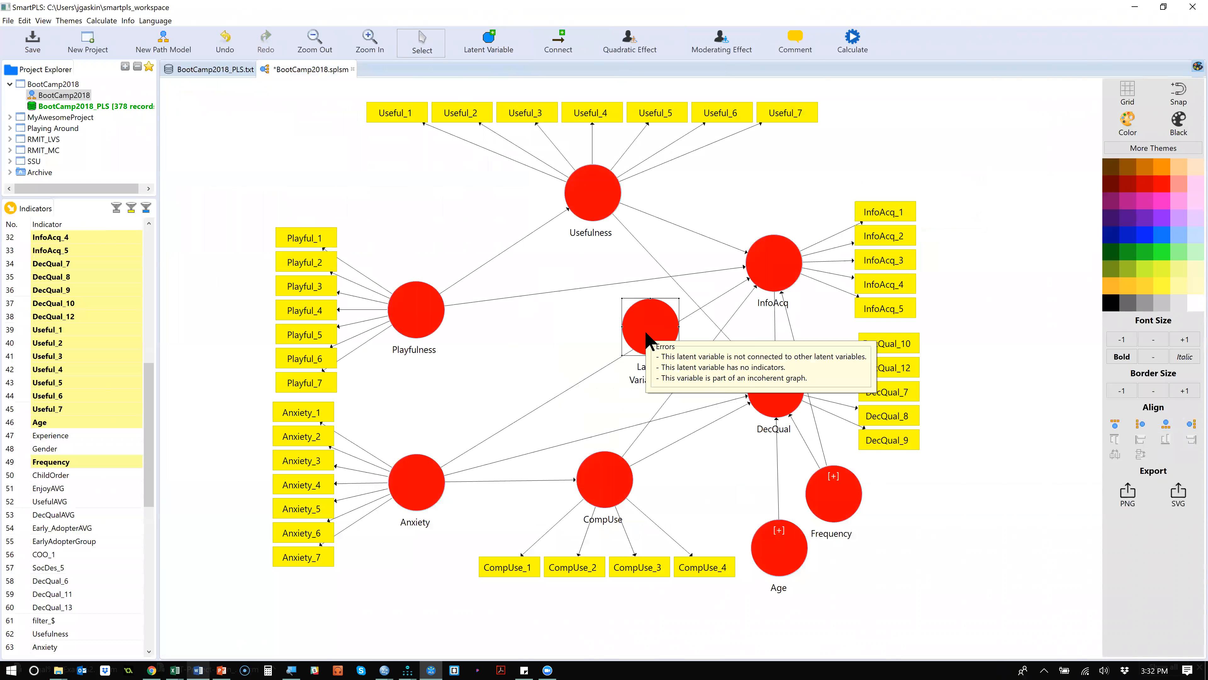
{"action": "double_click", "coordinate": [646, 333]}
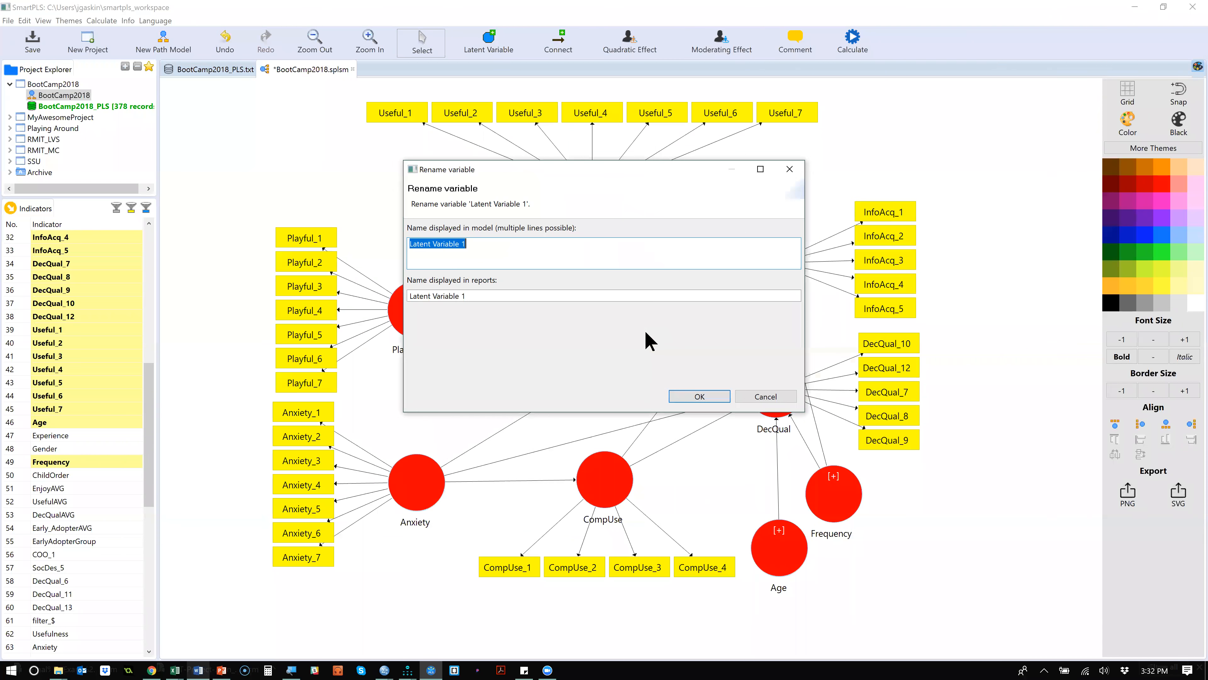
{"action": "type", "text": "System"}
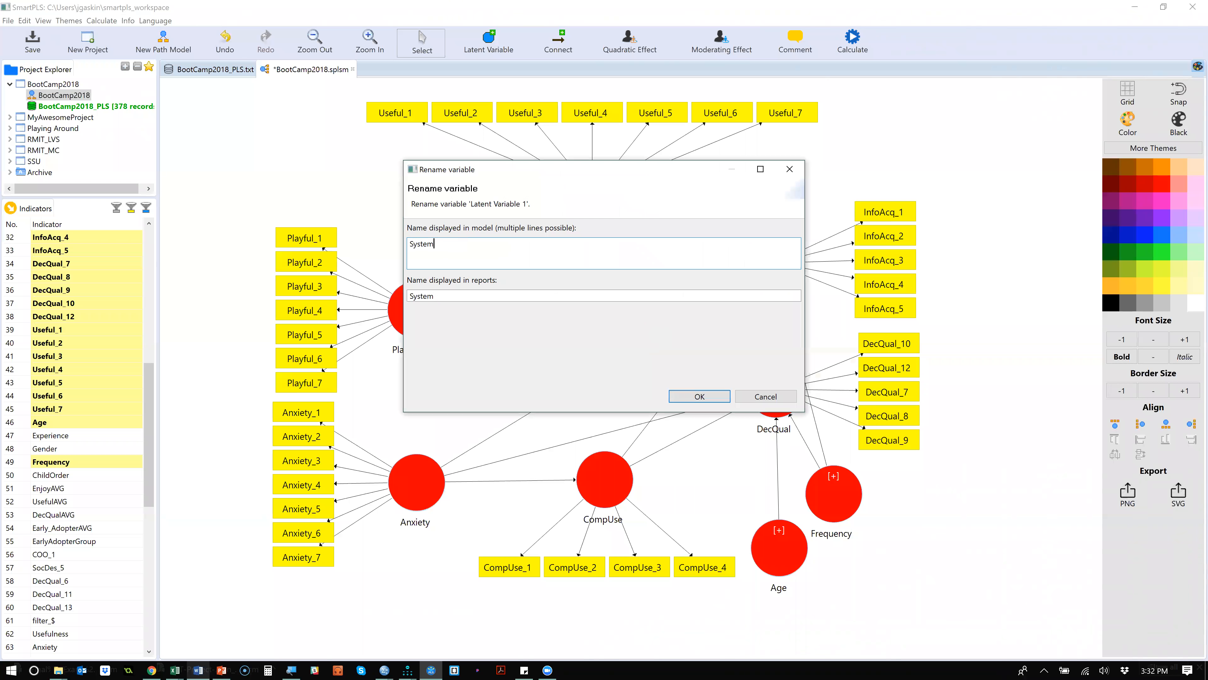
{"action": "type", "text": "Satisfaction"}
{"action": "key", "text": "BackSpace"}
{"action": "key", "text": "BackSpace"}
{"action": "key", "text": "BackSpace"}
{"action": "key", "text": "BackSpace"}
{"action": "key", "text": "BackSpace"}
{"action": "key", "text": "BackSpace"}
{"action": "key", "text": "BackSpace"}
{"action": "key", "text": "BackSpace"}
{"action": "key", "text": "BackSpace"}
{"action": "left_click", "coordinate": [703, 398]}
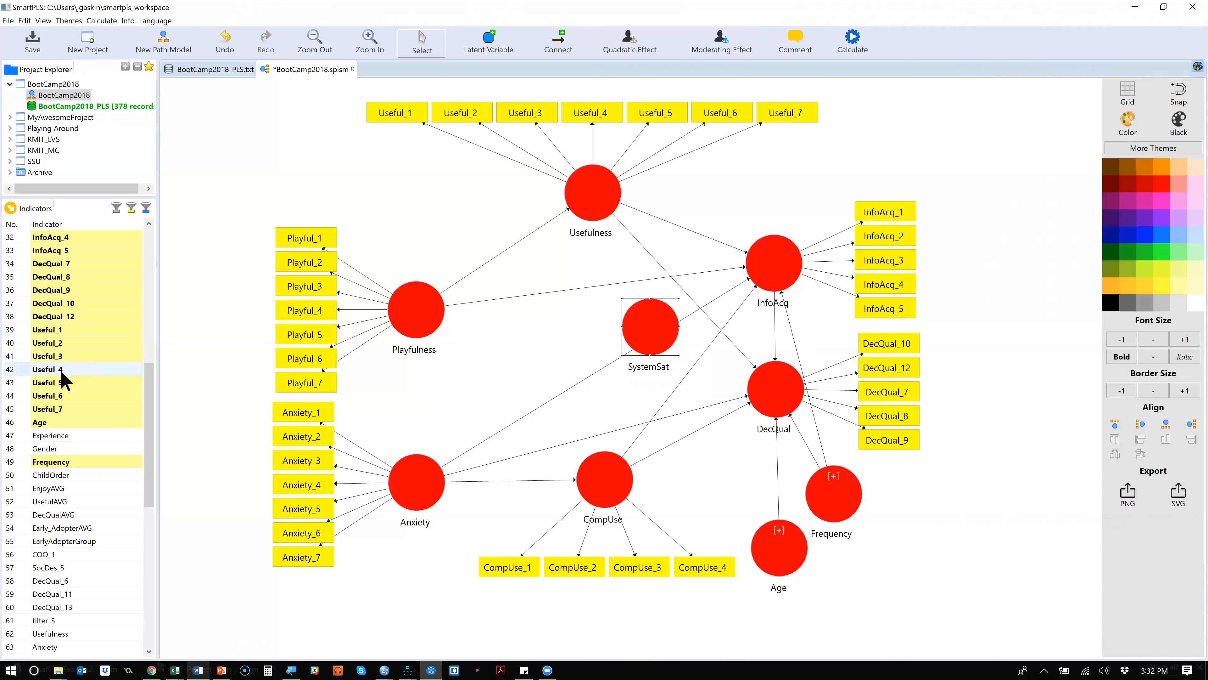
Step: Assign all ten InfoAcq and DecQual indicators, from InfoAcq_1 through DecQual_12, to the SystemSat latent variable
{"action": "left_click", "coordinate": [60, 407]}
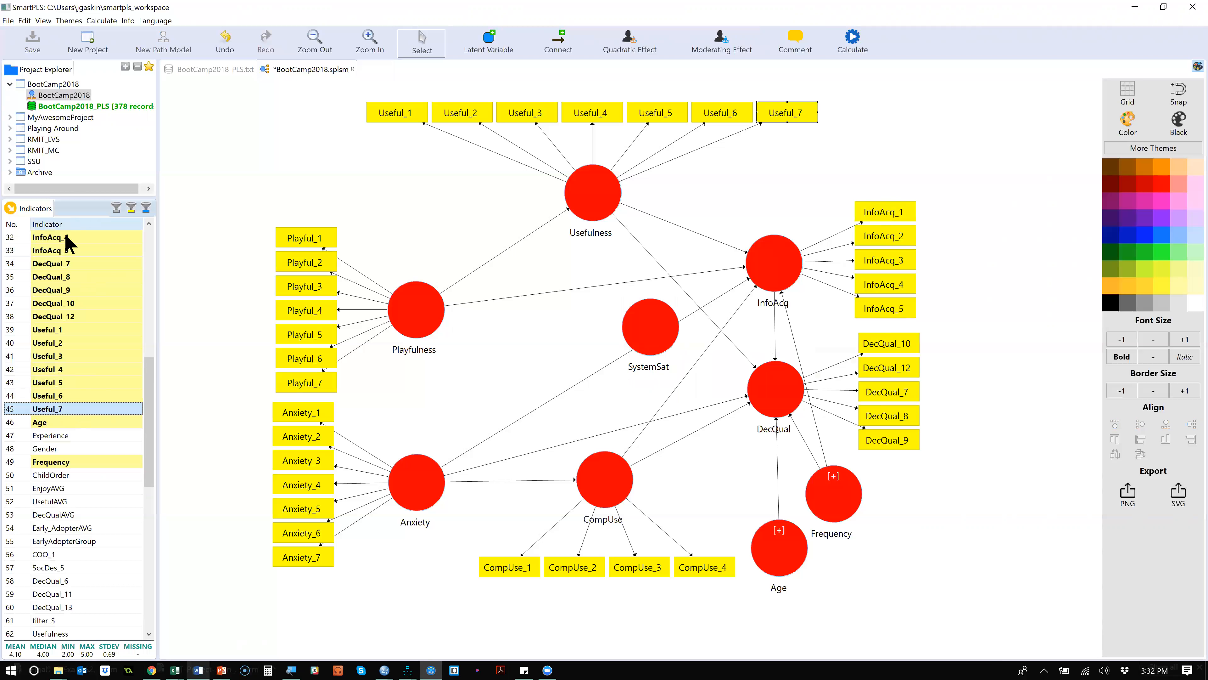
{"action": "left_click", "coordinate": [63, 317]}
{"action": "scroll", "coordinate": [63, 319], "scroll_direction": "up", "scroll_amount": 3}
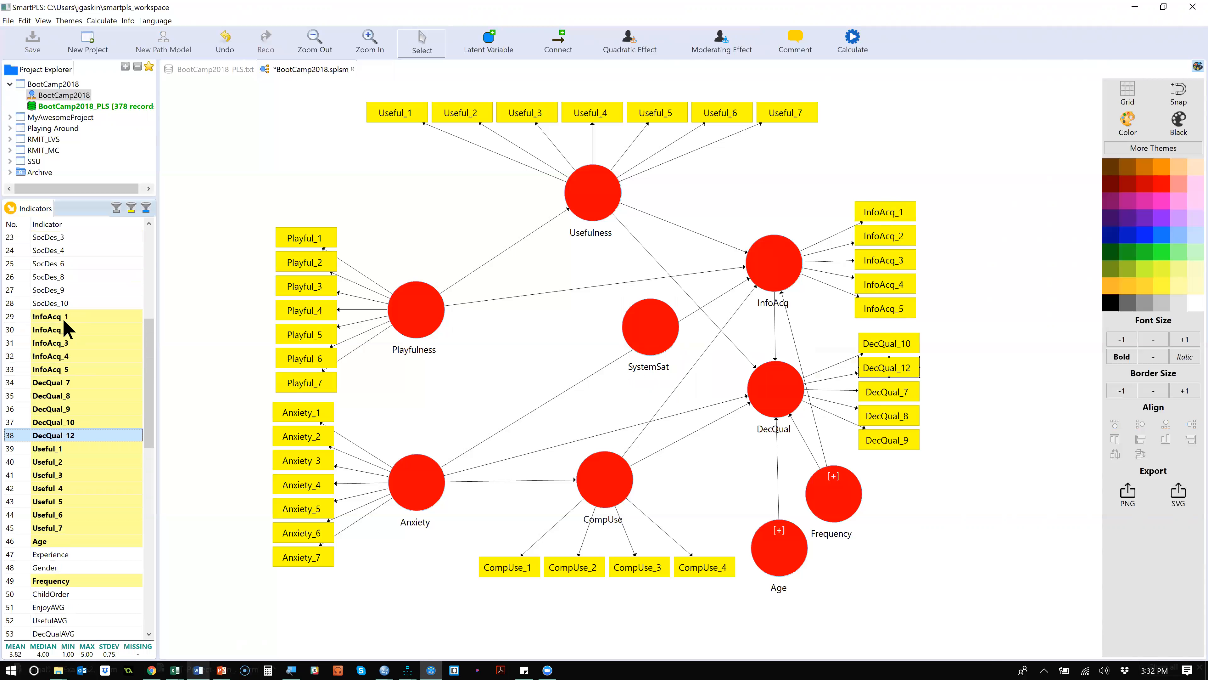
{"action": "left_click", "coordinate": [62, 318], "text": "shift"}
{"action": "left_click_drag", "start_coordinate": [113, 331], "coordinate": [665, 324]}
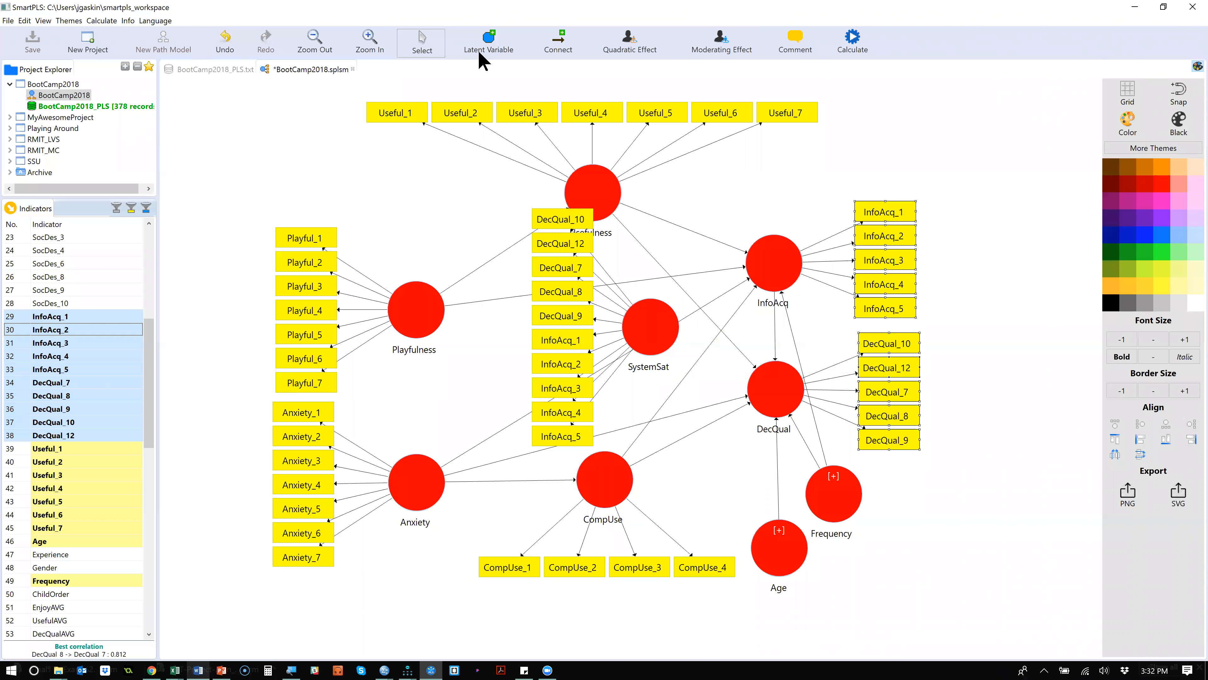
Step: Draw paths from SystemSat to both InfoAcq and DecQual
{"action": "left_click", "coordinate": [552, 44]}
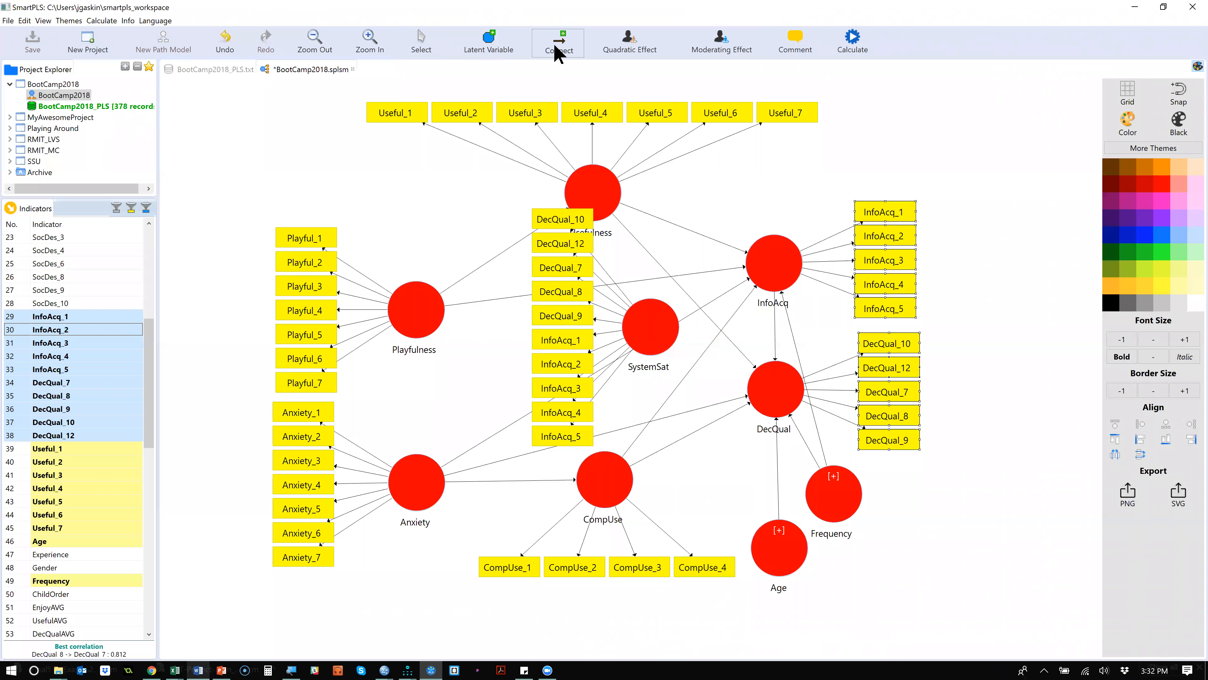
{"action": "left_click", "coordinate": [650, 324]}
{"action": "left_click", "coordinate": [772, 270]}
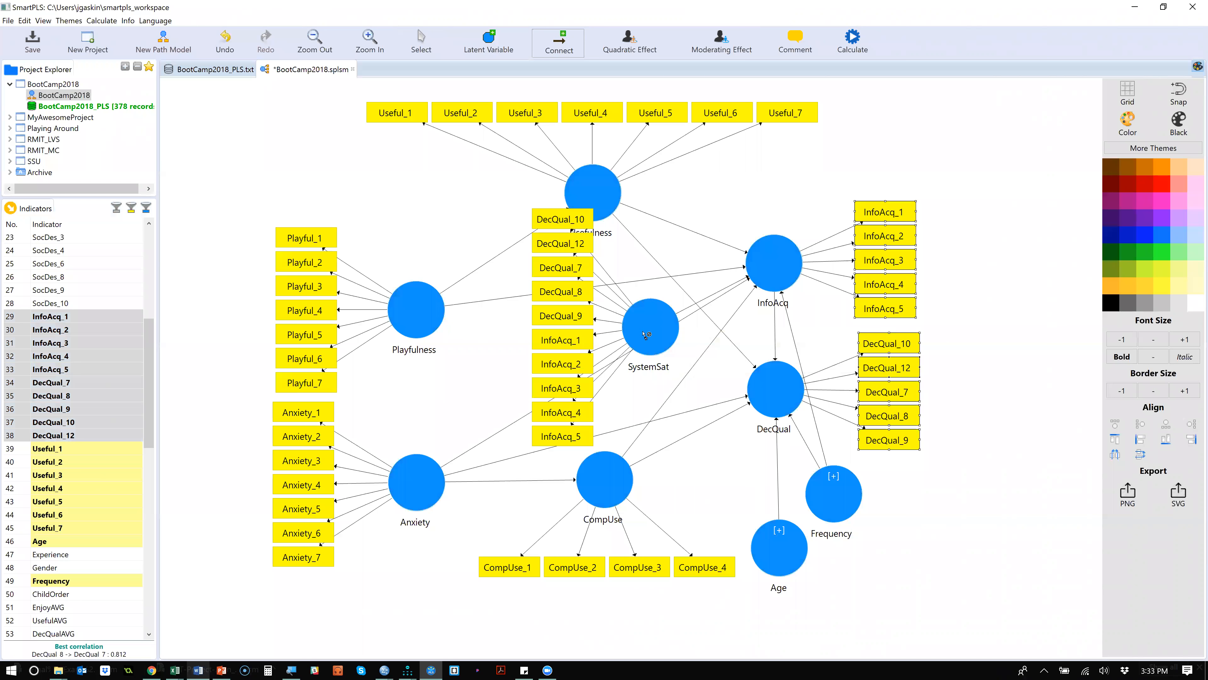
{"action": "left_click", "coordinate": [772, 396]}
Step: Delete the paths linking InfoAcq, Usefulness, Anxiety and CompUse to DecQual
{"action": "left_click", "coordinate": [425, 44]}
{"action": "left_click", "coordinate": [776, 356]}
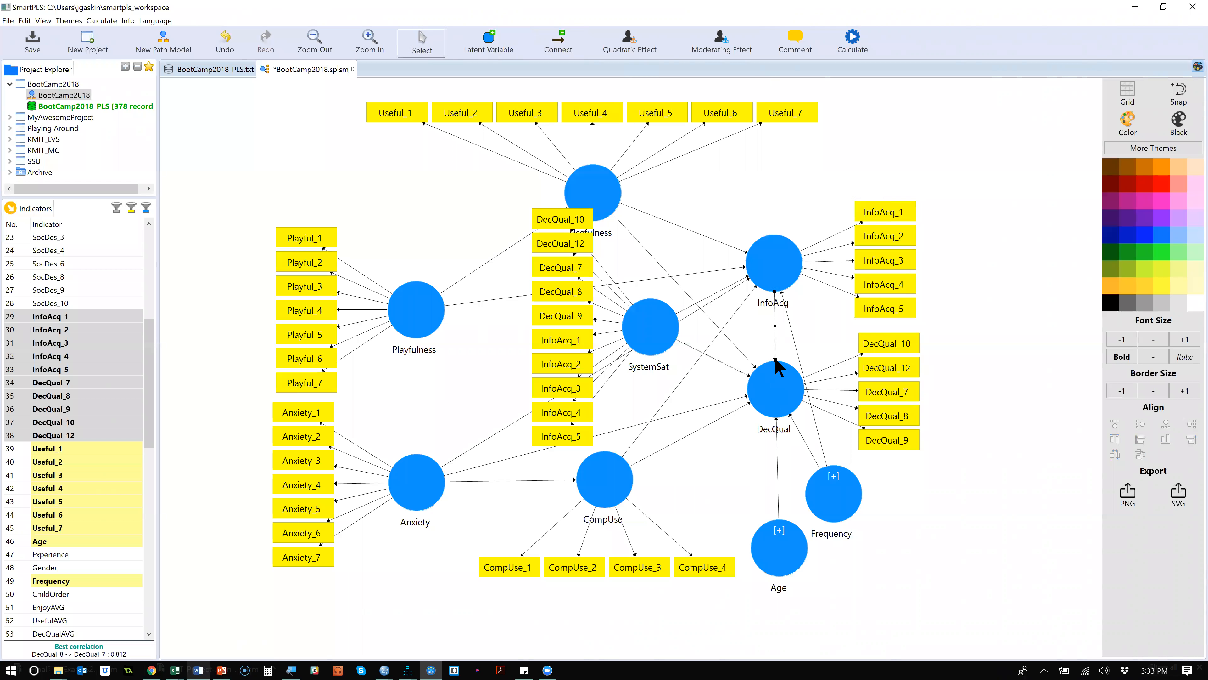
{"action": "left_click", "coordinate": [759, 372]}
{"action": "key", "text": "Delete"}
{"action": "key", "text": "ctrl+z"}
{"action": "key", "text": "Delete"}
{"action": "key", "text": "Delete"}
{"action": "key", "text": "Delete"}
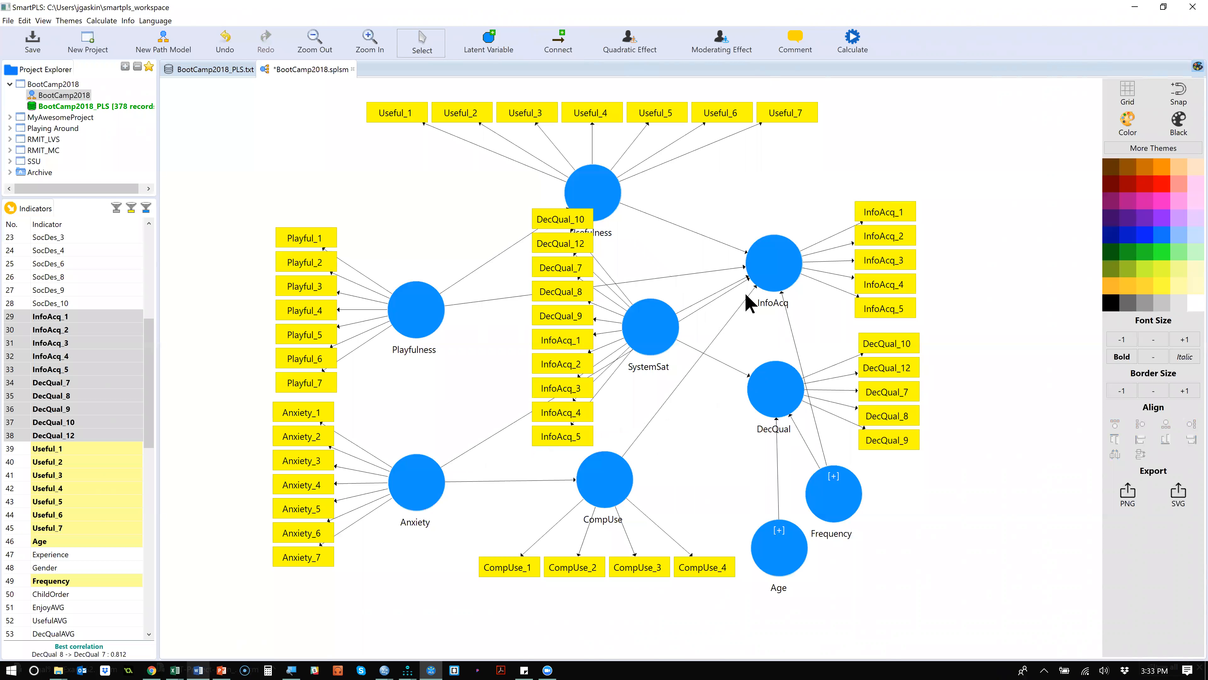
{"action": "left_click", "coordinate": [748, 292]}
{"action": "key", "text": "Delete"}
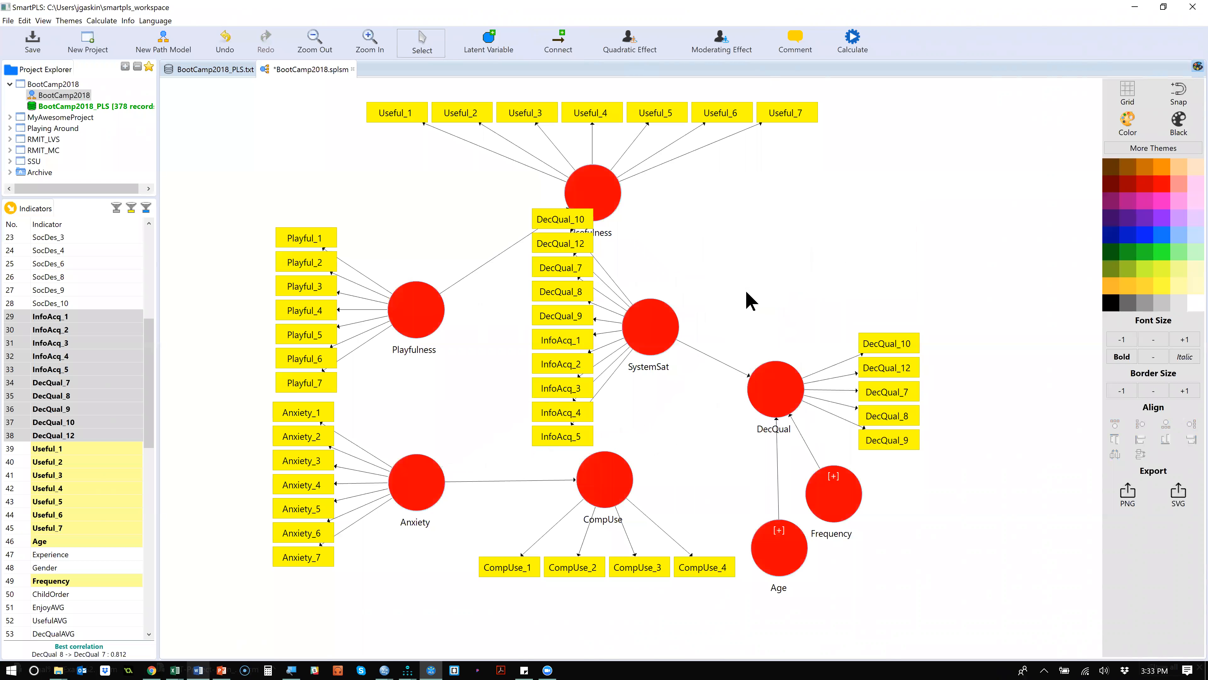
{"action": "key", "text": "ctrl+z"}
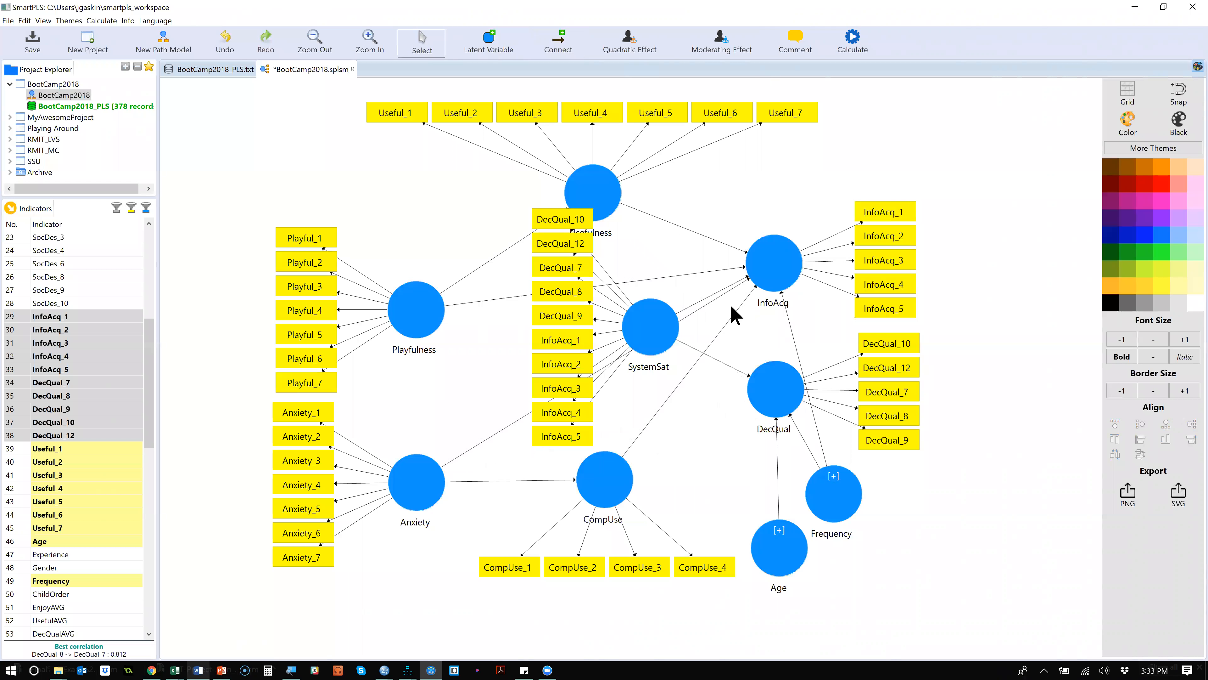
Step: Delete the paths to InfoAcq from Usefulness, Playfulness, CompUse and Frequency, and those to DecQual from Age and Frequency
{"action": "key", "text": "Delete"}
{"action": "key", "text": "Delete"}
{"action": "key", "text": "Delete"}
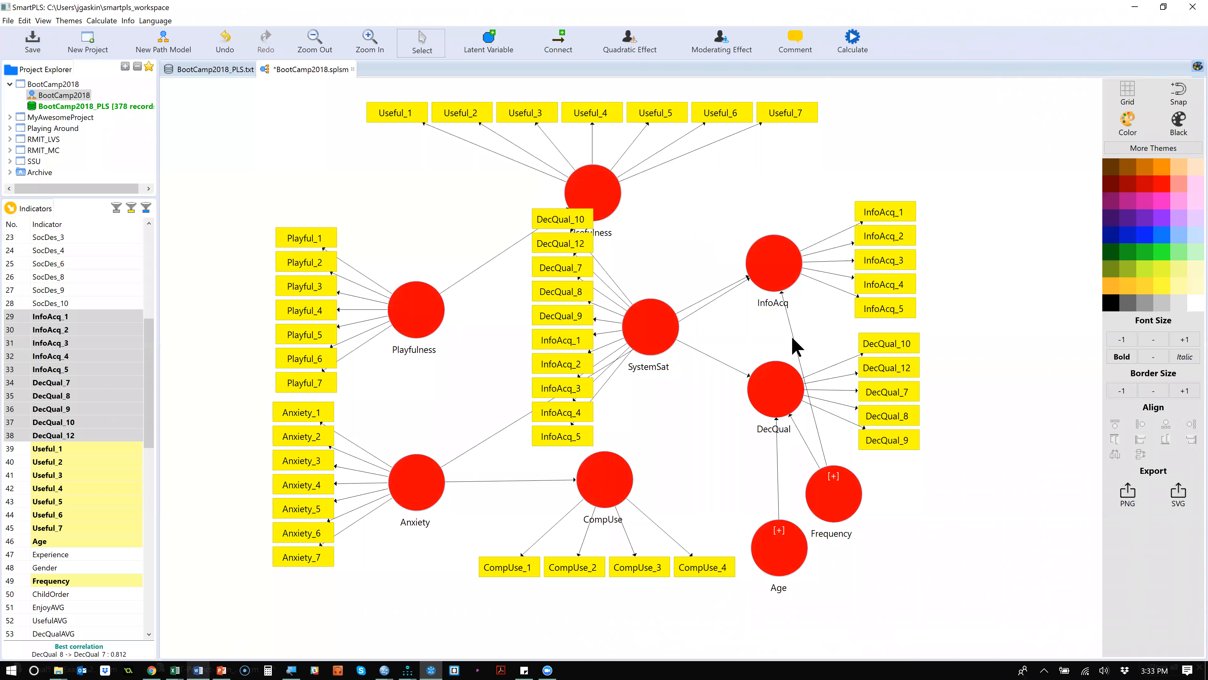
{"action": "key", "text": "Delete"}
{"action": "left_click", "coordinate": [812, 452]}
{"action": "key", "text": "Delete"}
{"action": "key", "text": "Delete"}
Step: Draw paths from Usefulness, CompUse, Age and Frequency to SystemSat
{"action": "left_click", "coordinate": [563, 48]}
{"action": "left_click", "coordinate": [608, 211]}
{"action": "left_click", "coordinate": [645, 339]}
{"action": "left_click", "coordinate": [605, 497]}
{"action": "left_click", "coordinate": [650, 335]}
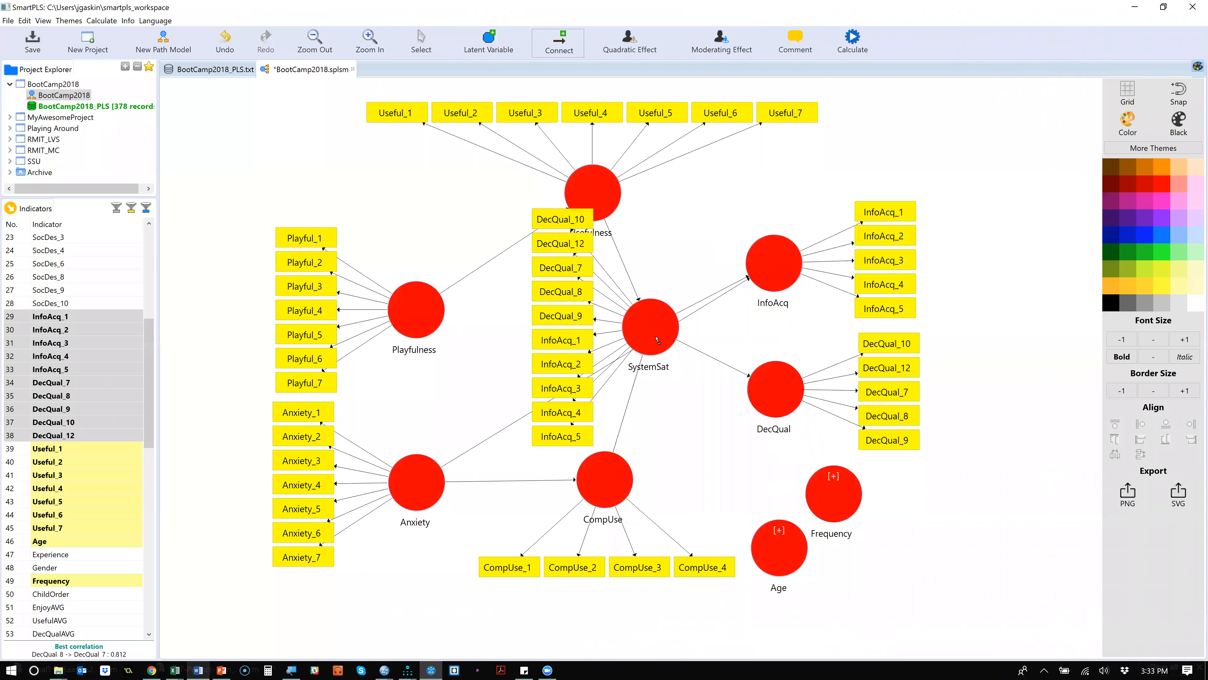
{"action": "left_click", "coordinate": [764, 551]}
{"action": "left_click", "coordinate": [651, 339]}
{"action": "left_click", "coordinate": [813, 474]}
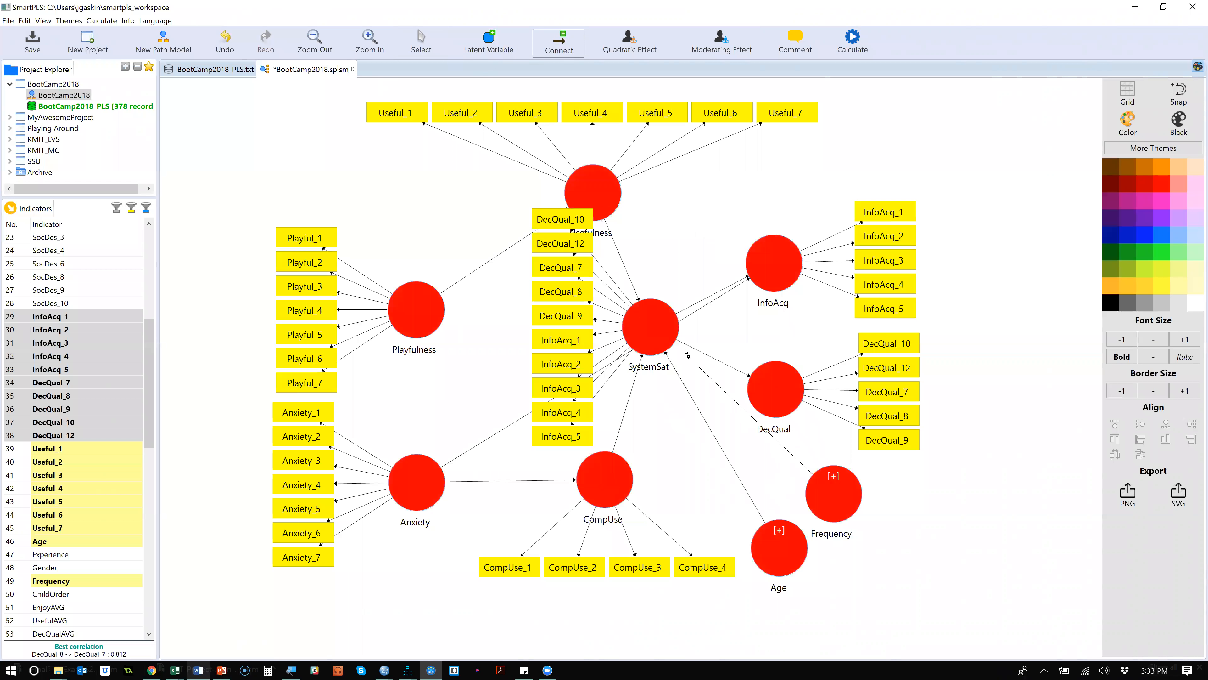
{"action": "left_click", "coordinate": [664, 341]}
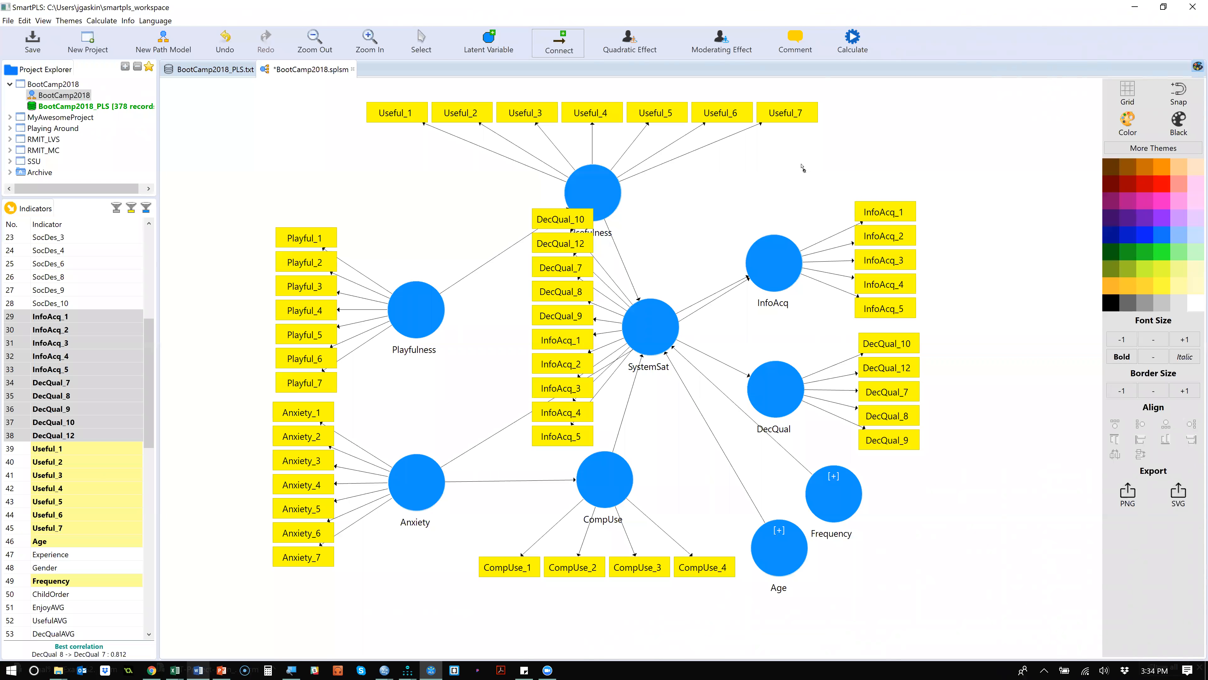
Step: Run the PLS Algorithm on the second-order model with the Path weighting scheme and 300 maximum iterations
{"action": "left_click", "coordinate": [853, 38]}
{"action": "left_click", "coordinate": [889, 46]}
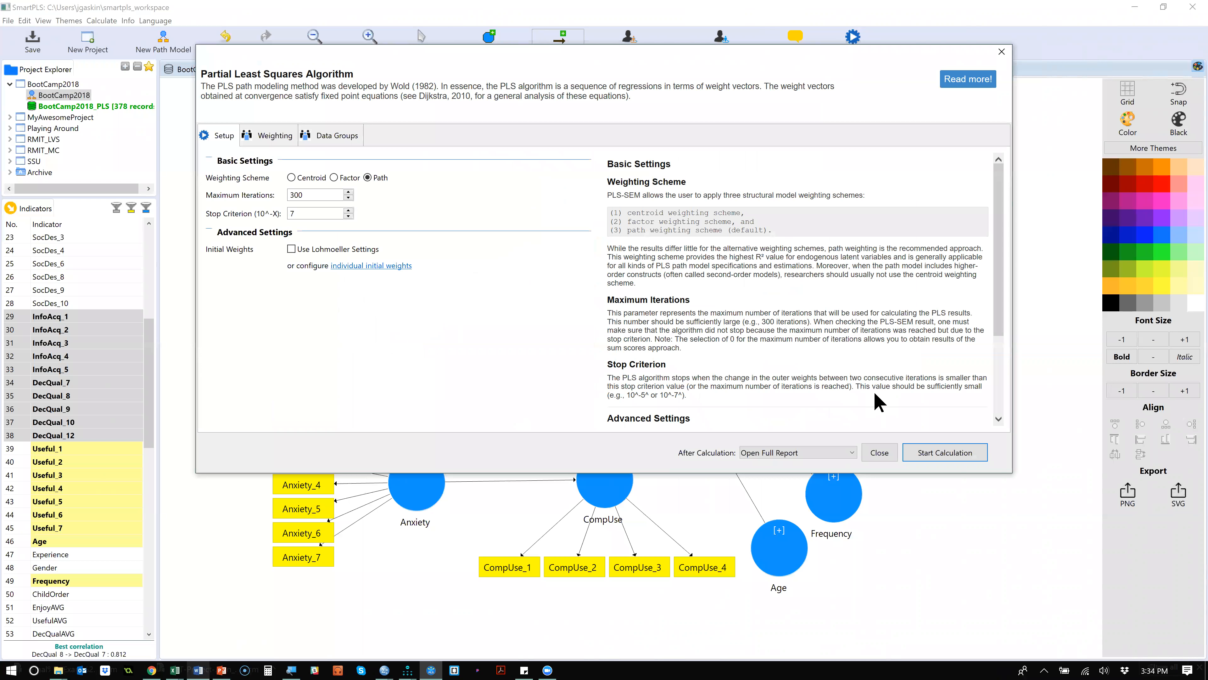
{"action": "left_click", "coordinate": [945, 452]}
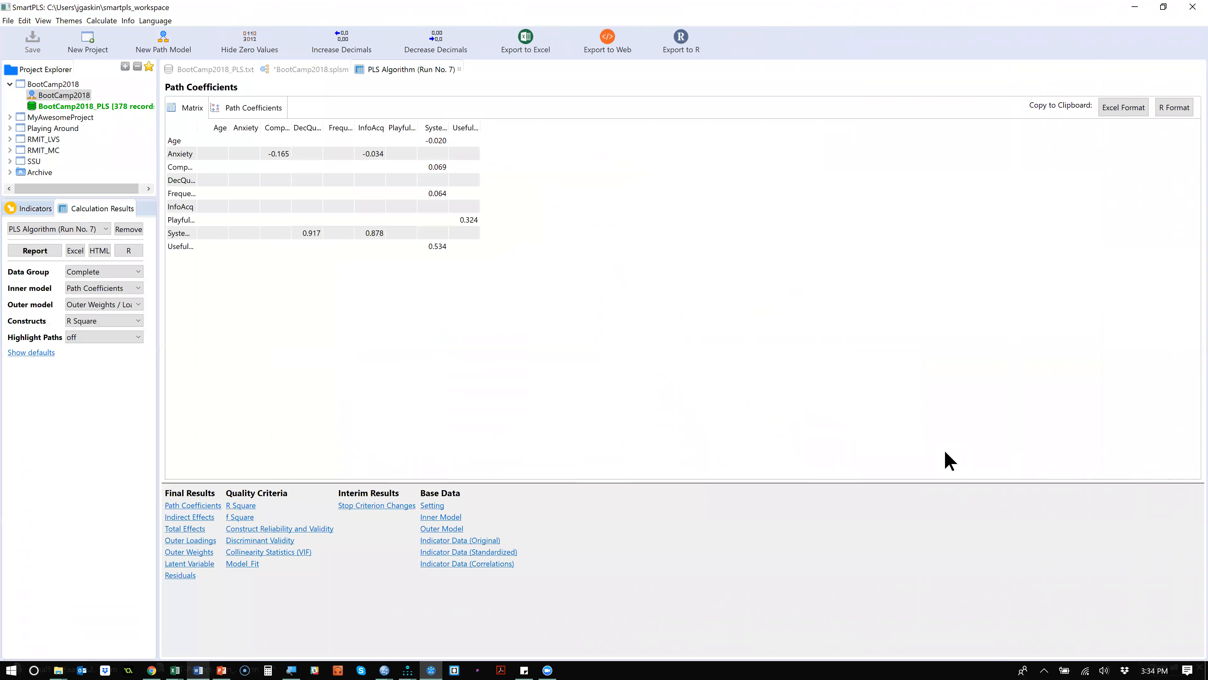
Step: Examine the estimated path coefficients and R-square values around SystemSat in the BootCamp2018 model diagram, and return to the PLS Algorithm results
{"action": "left_click", "coordinate": [325, 73]}
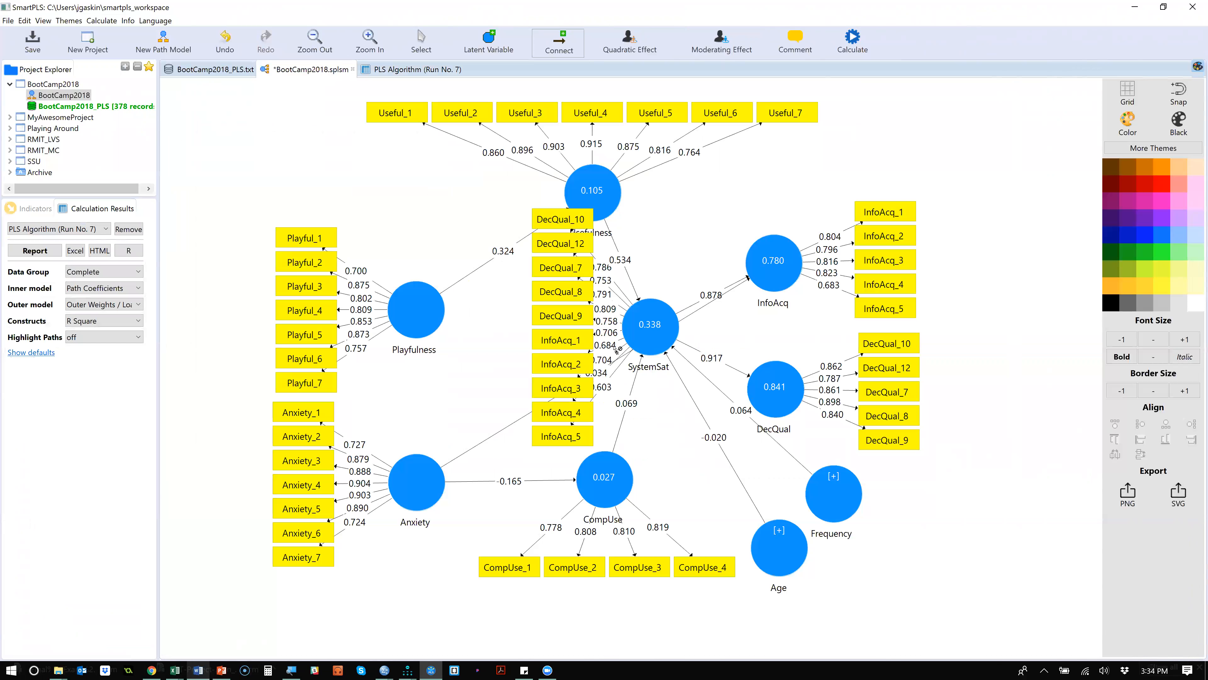
{"action": "mouse_move", "coordinate": [637, 329]}
{"action": "left_click", "coordinate": [399, 69]}
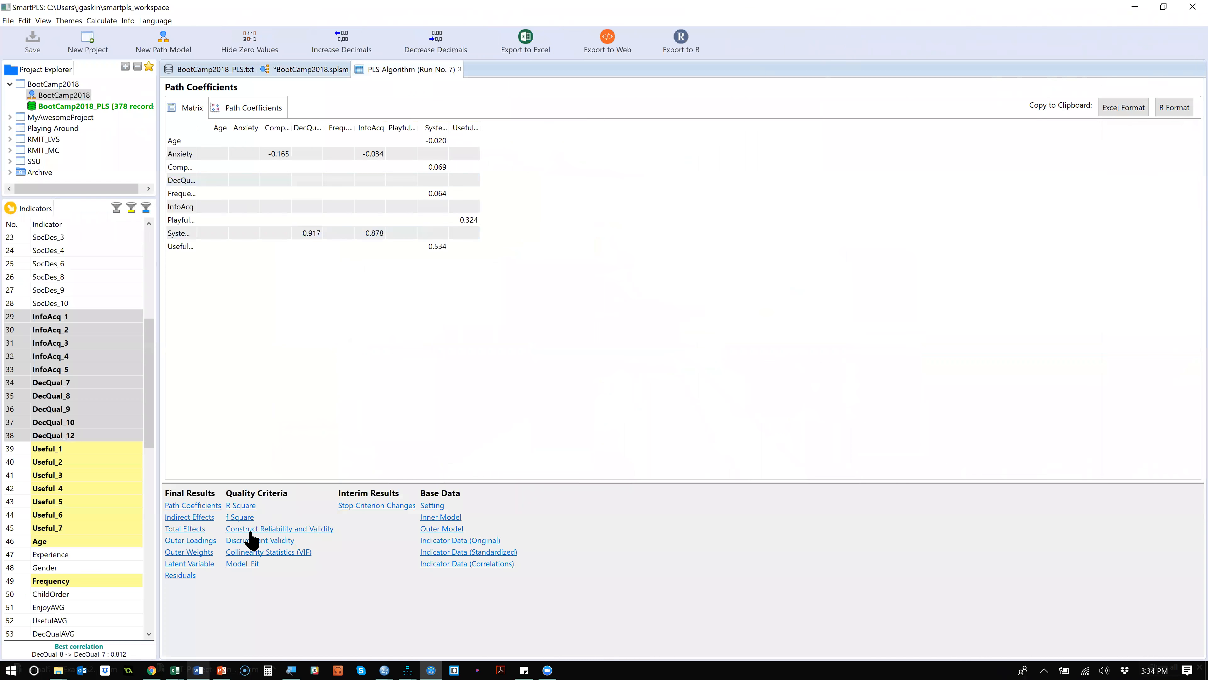
Step: Check SystemSat's discriminant validity by the Fornell-Larcker criterion and Heterotrait-Monotrait Ratio, and examine construct reliability and validity
{"action": "left_click", "coordinate": [260, 542]}
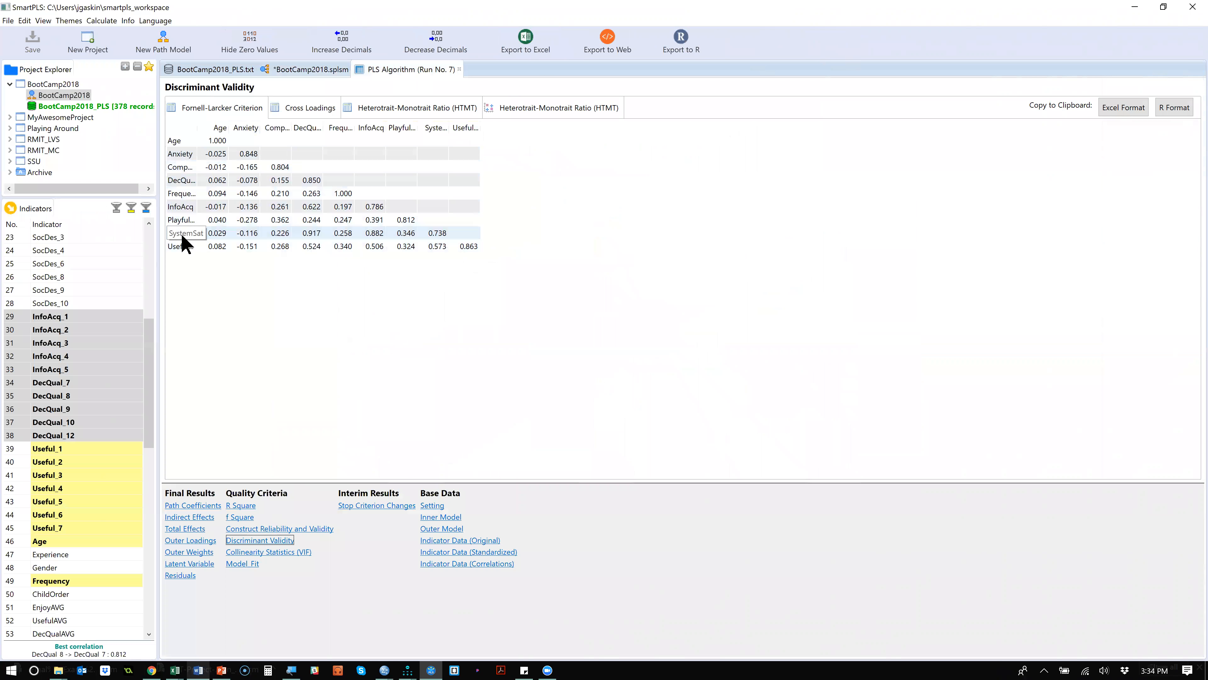
{"action": "left_click", "coordinate": [379, 113]}
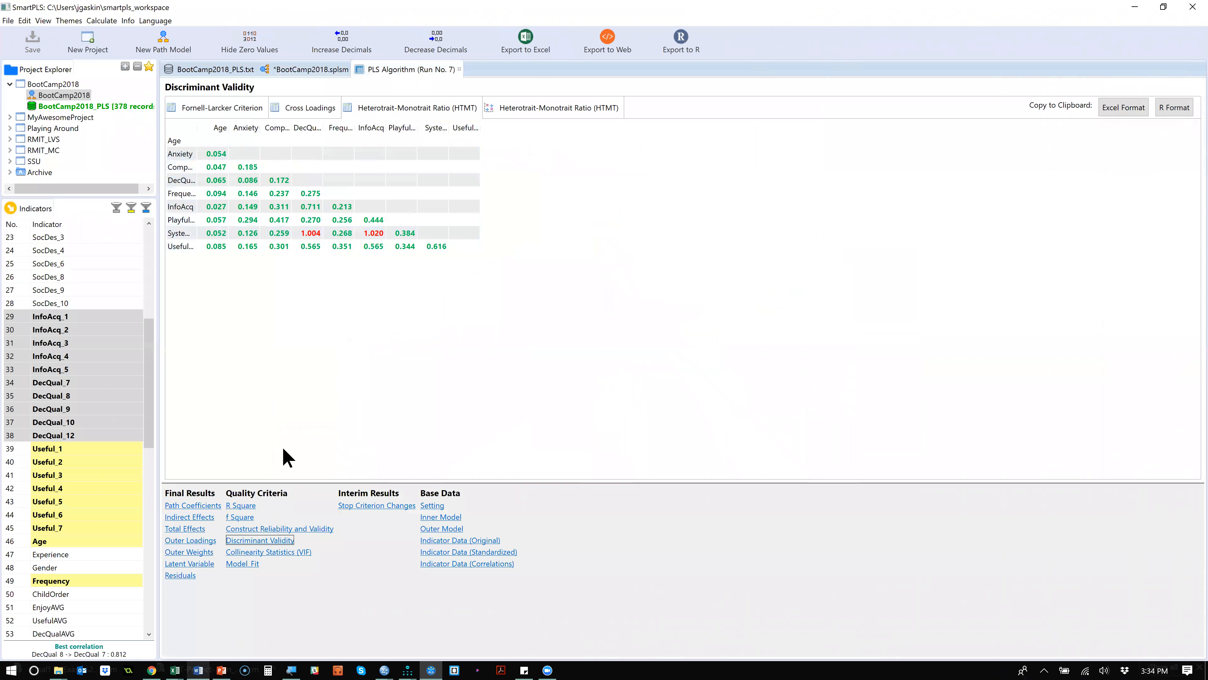
{"action": "left_click", "coordinate": [270, 528]}
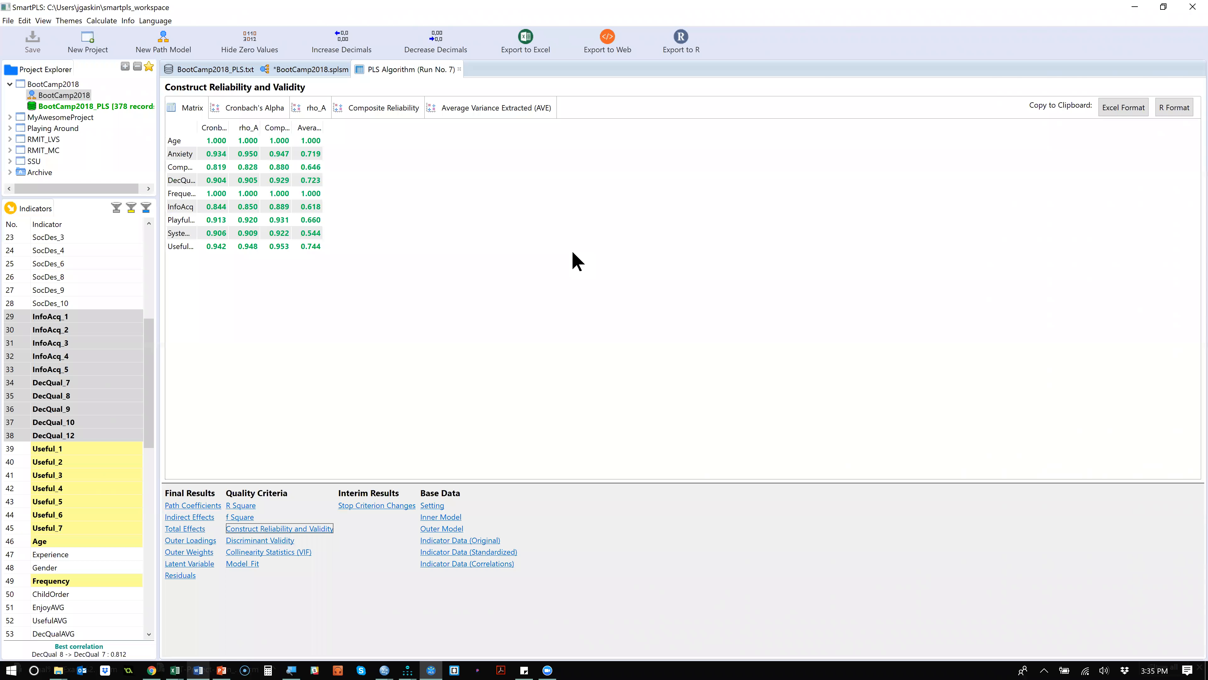
Step: Switch to the PLS_All-In-One.pptx presentation in PowerPoint and show its Partial Least Squares title slide
{"action": "key", "text": "alt+Tab"}
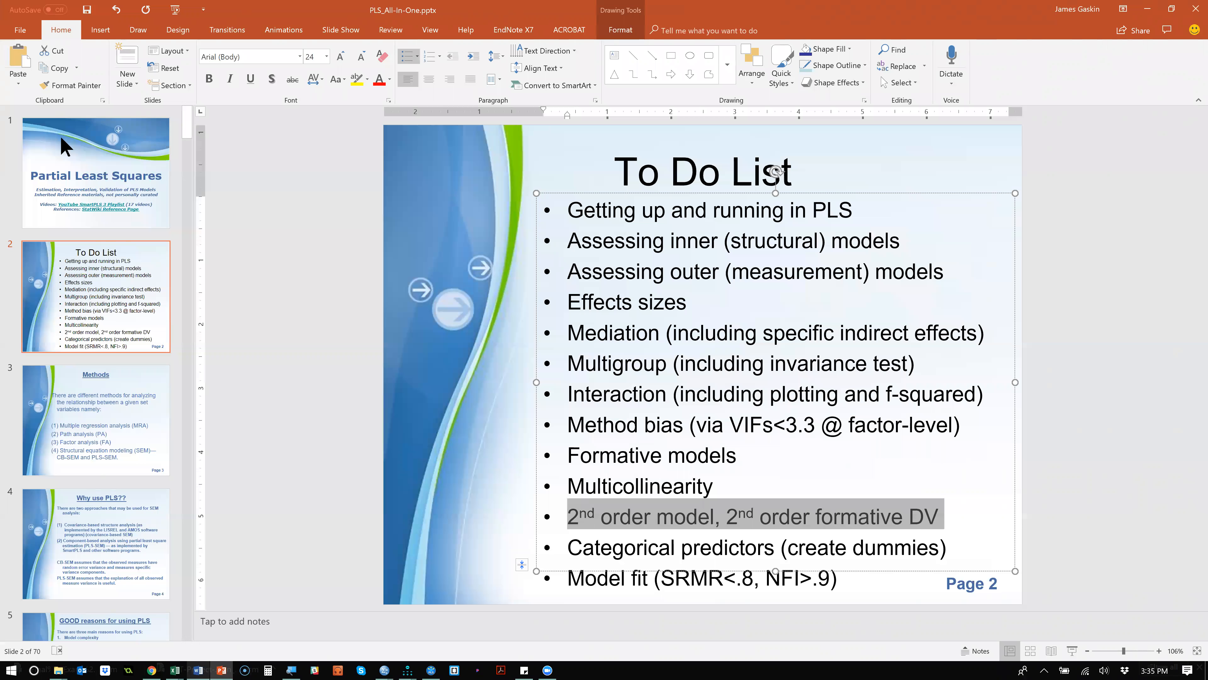
{"action": "left_click", "coordinate": [162, 197]}
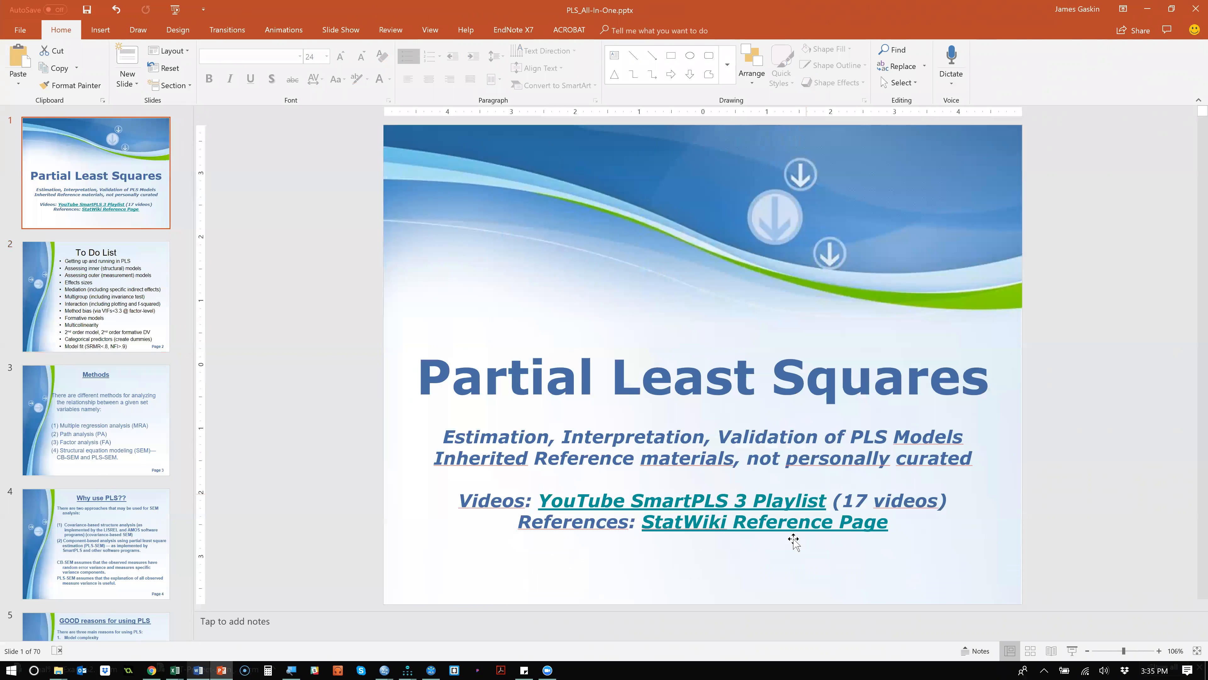